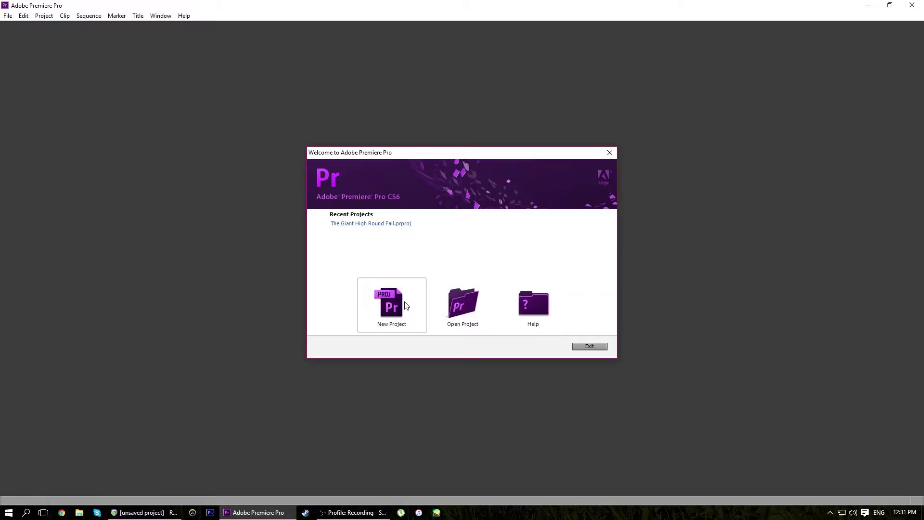
Start a new project from the Welcome screen.
click(405, 305)
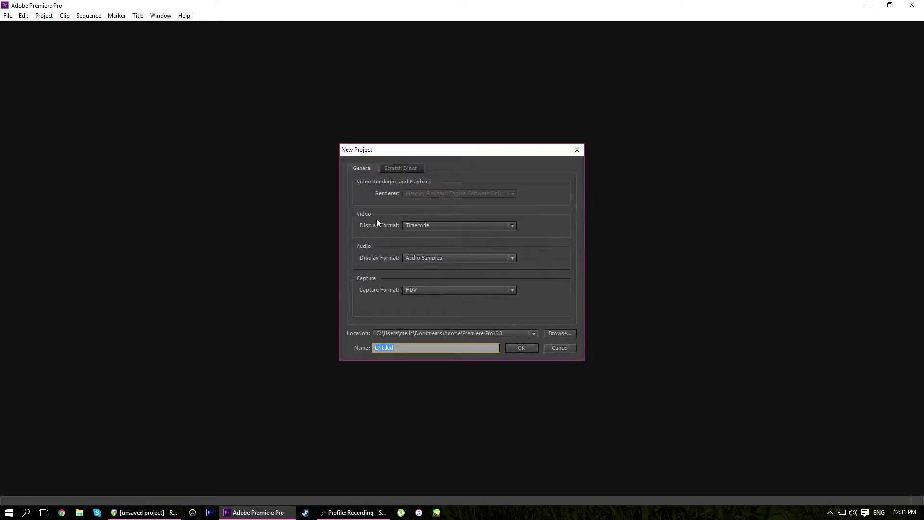
Keep Timecode, Audio Samples and HDV as the formats, and review the scratch disk locations.
click(423, 226)
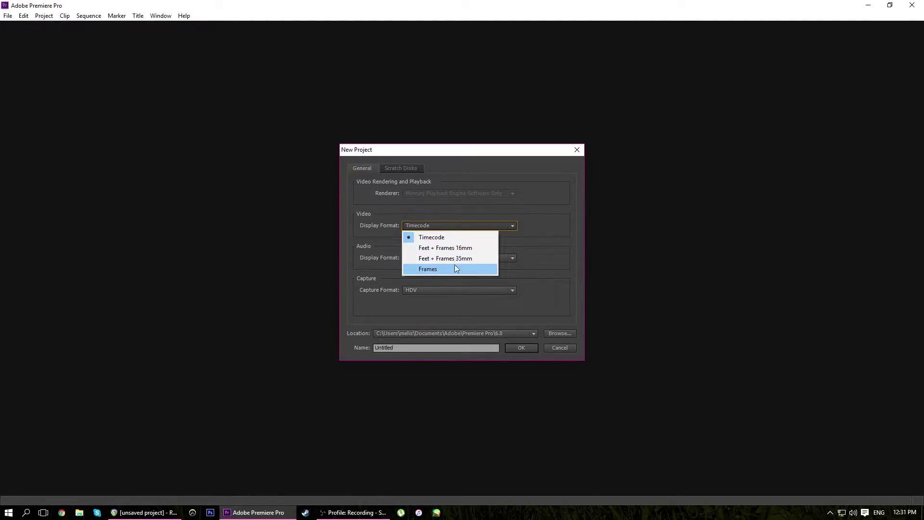
click(455, 239)
click(454, 258)
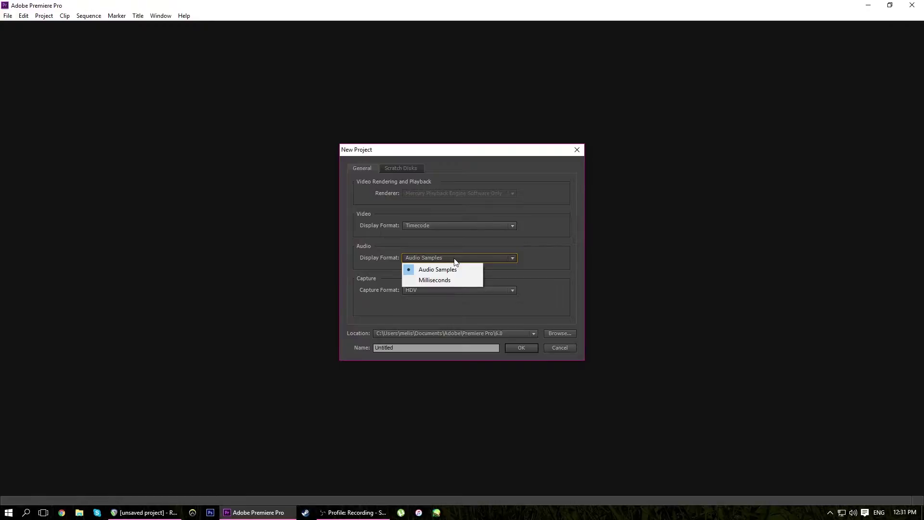
click(457, 257)
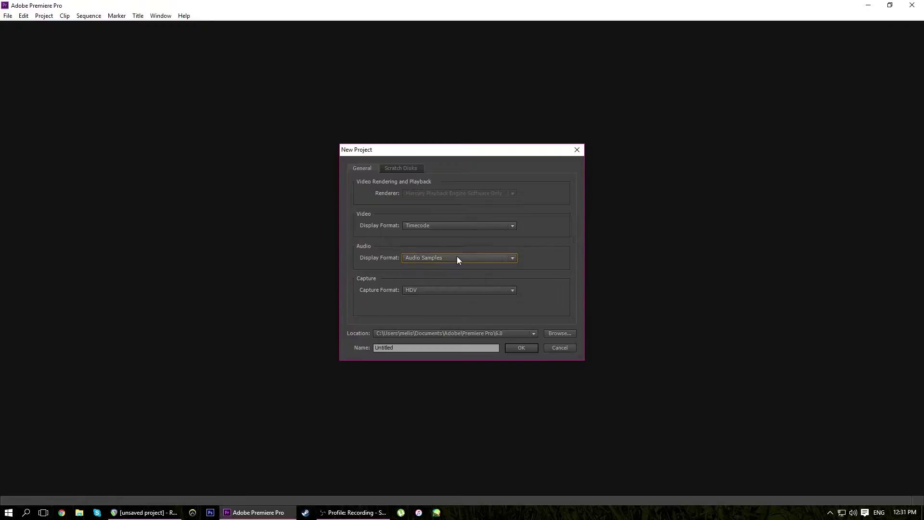
click(458, 290)
click(460, 289)
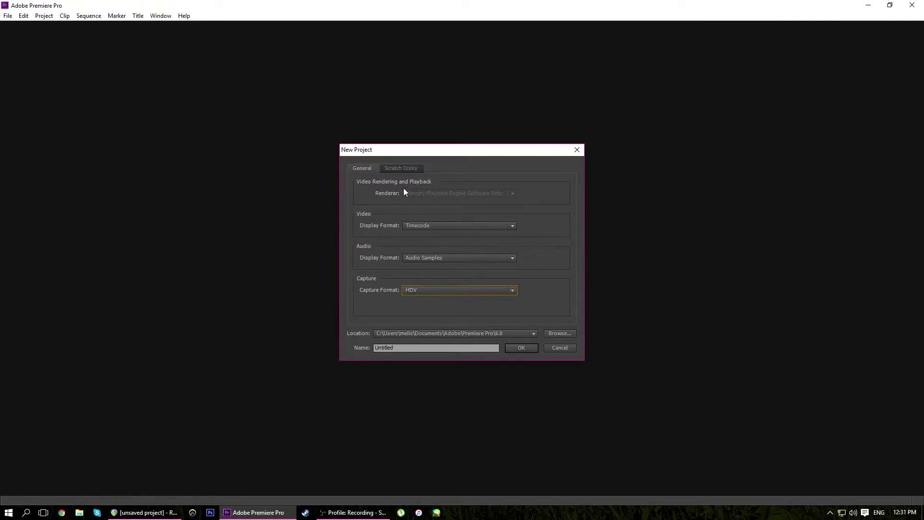
click(403, 171)
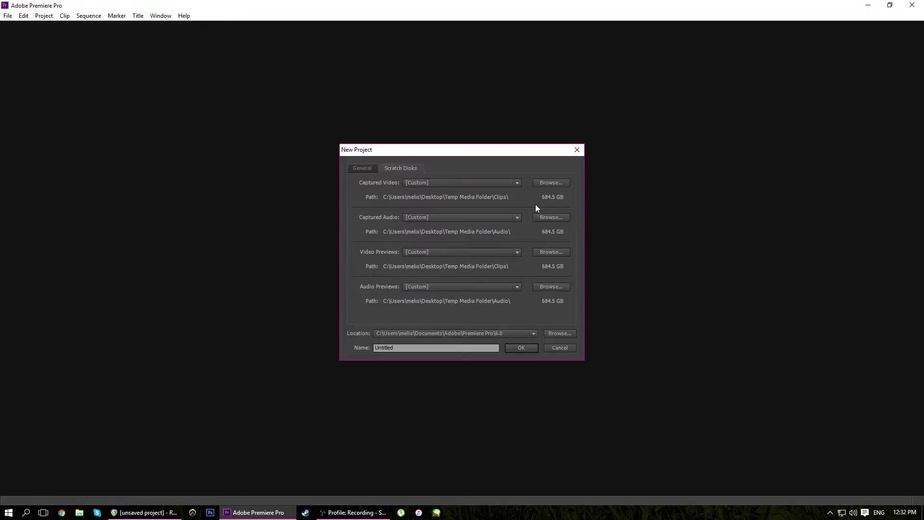
Name the project 'The Giant High Round Attempt July' on the General tab.
click(364, 168)
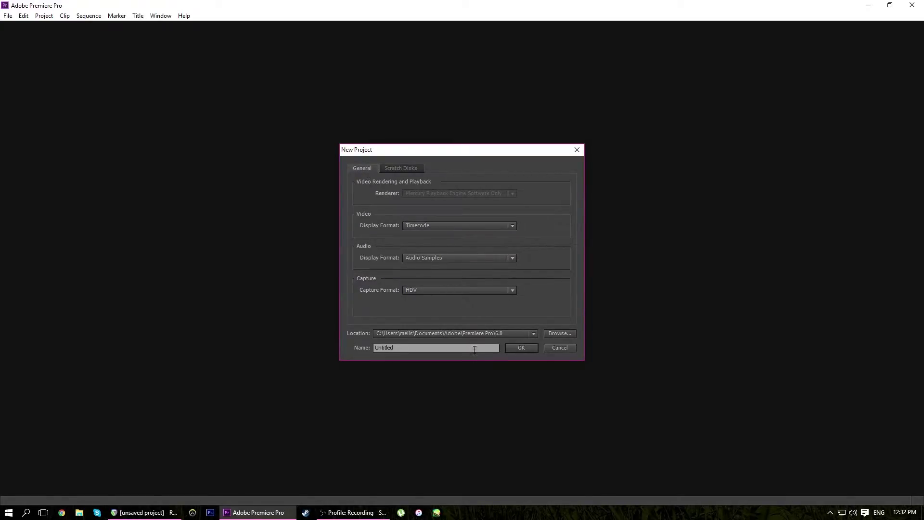
drag(475, 350, 344, 348)
text(The Giant High Round Attempt)
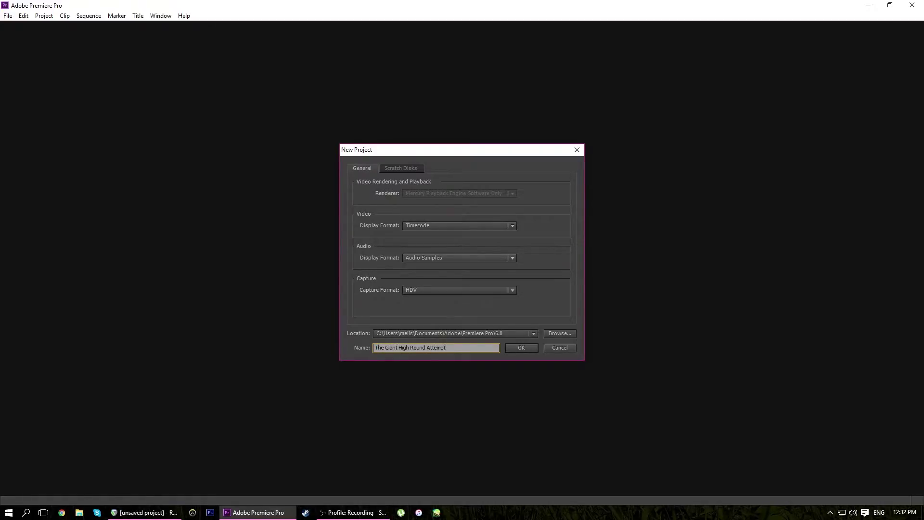
text( July 4)
Set the project location to Desktop > Temp Media Folder > Current Videos and create the project.
click(547, 333)
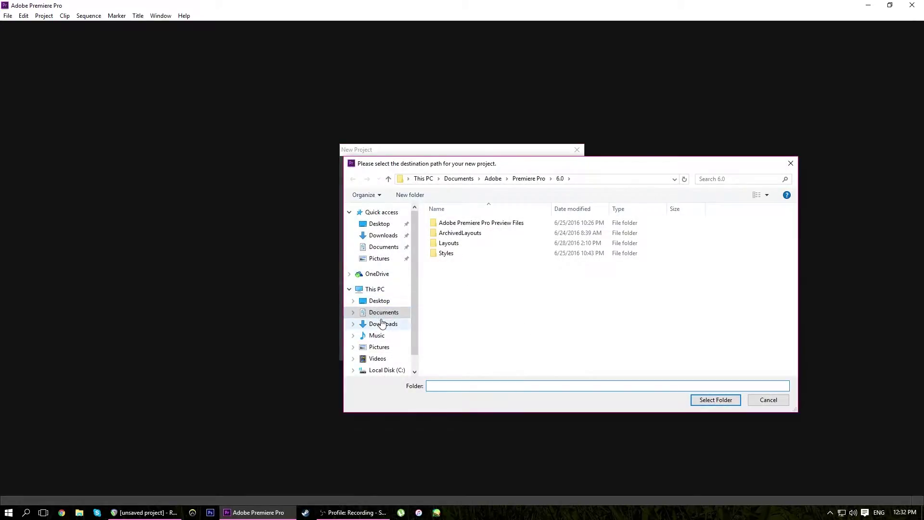
click(387, 301)
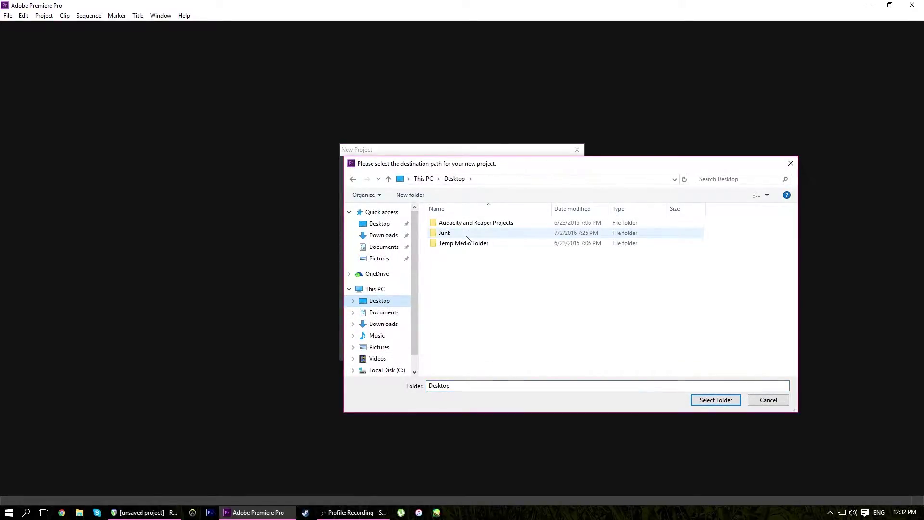
double_click(465, 236)
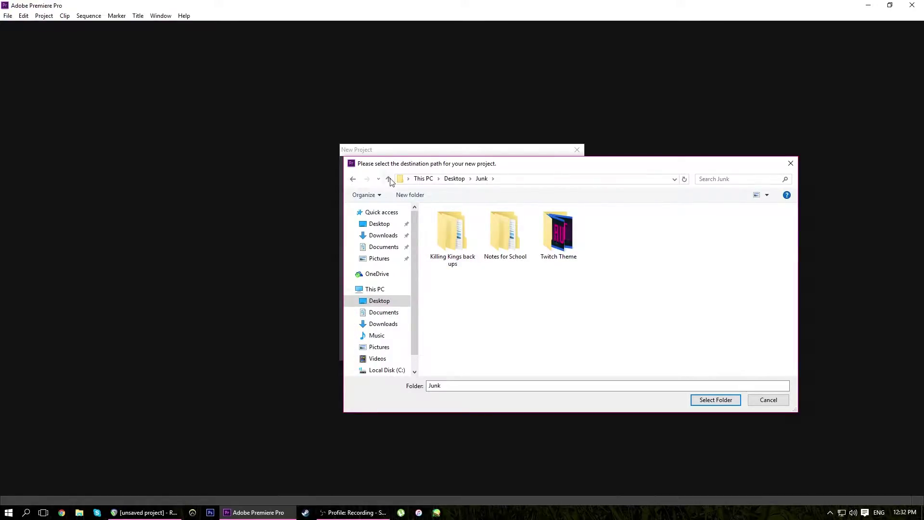
click(388, 179)
double_click(488, 244)
double_click(446, 233)
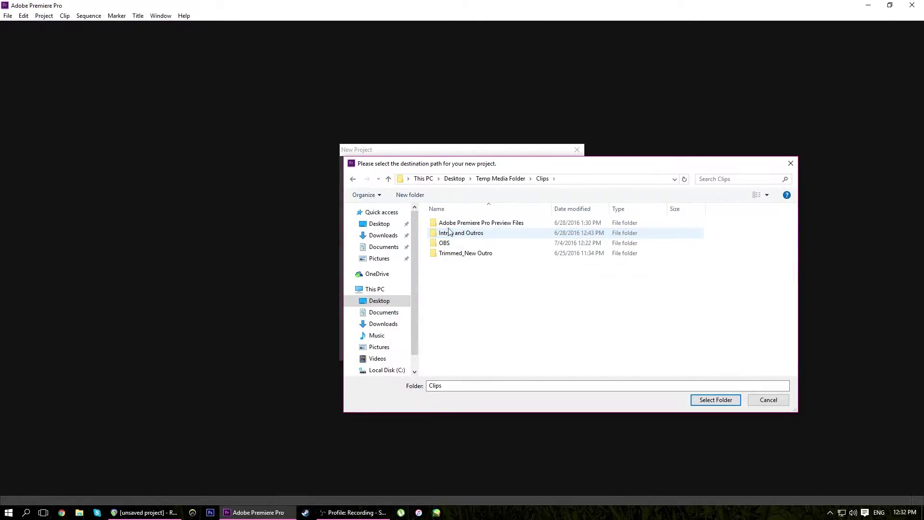
click(388, 179)
double_click(463, 243)
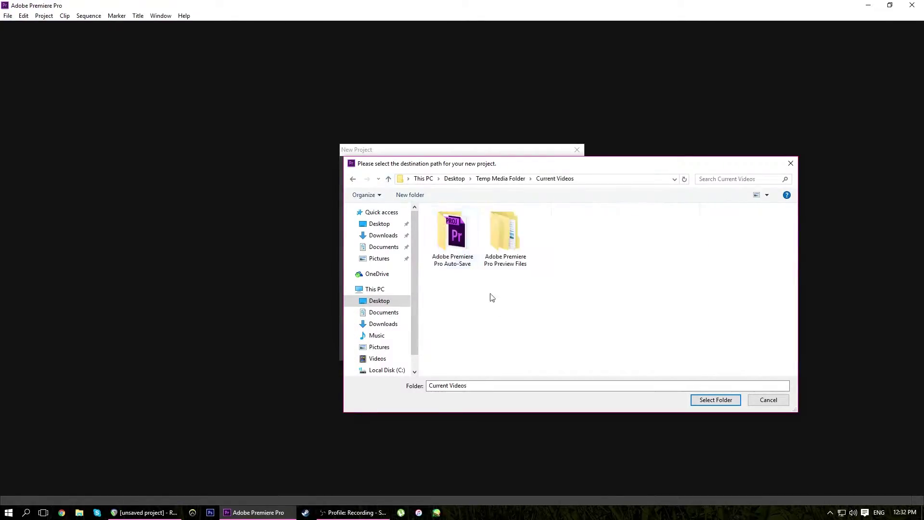
click(495, 386)
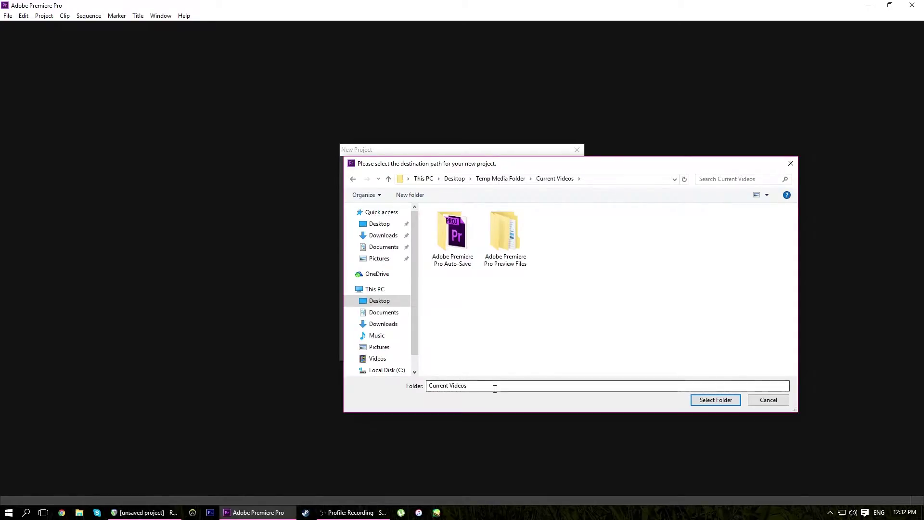
click(708, 400)
click(528, 350)
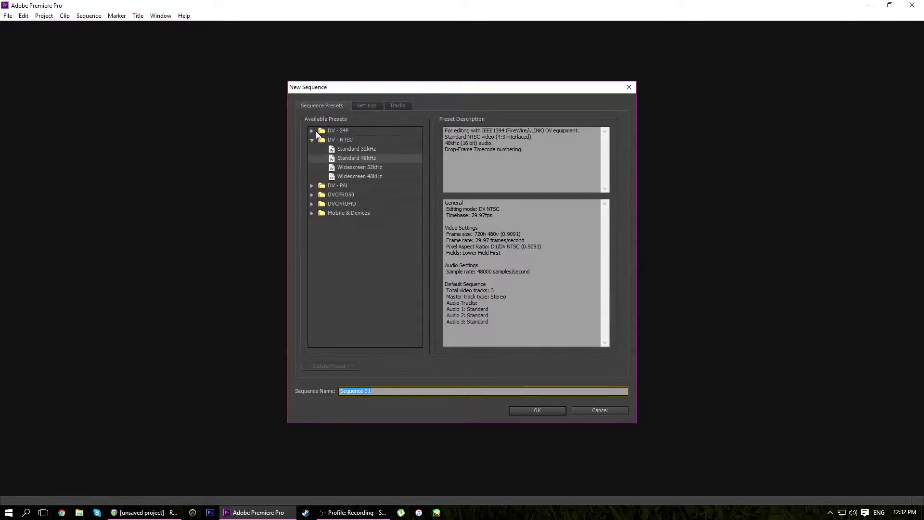
Review the Settings and Tracks tabs, then create Sequence 01 with the DV-NTSC Standard 48kHz preset.
click(360, 107)
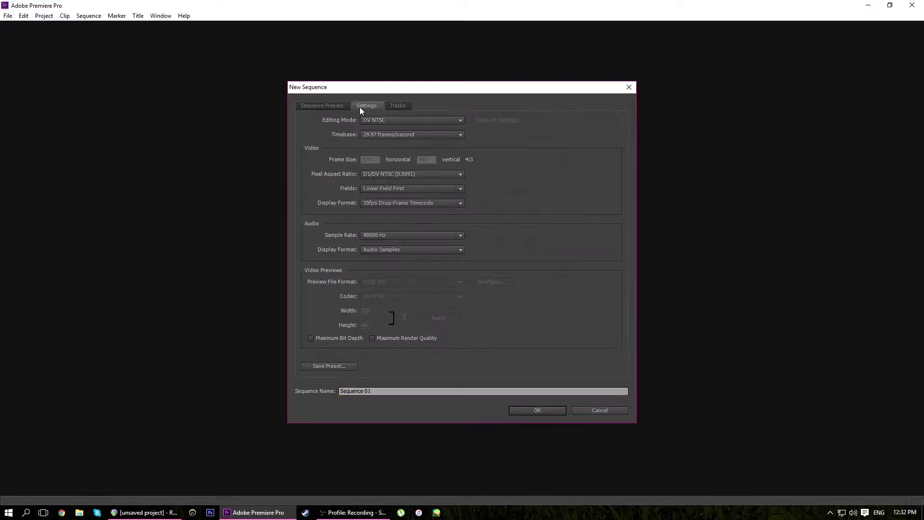
click(398, 105)
click(367, 107)
click(334, 106)
click(369, 109)
click(339, 107)
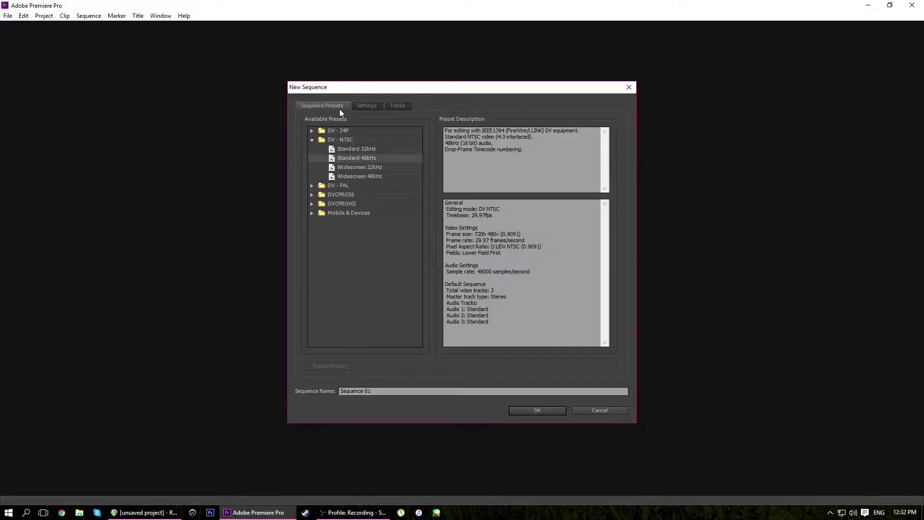
click(537, 410)
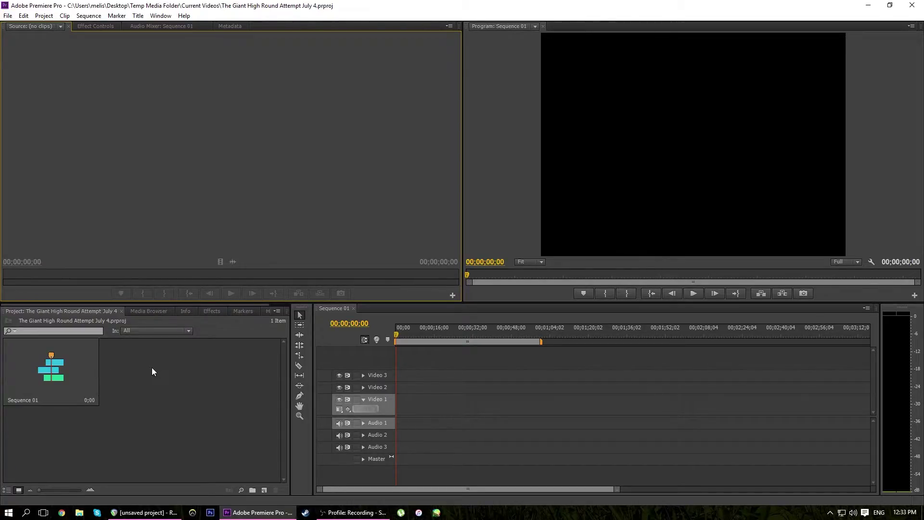
Delete Sequence 01 and import 'The Giant High Round Attempt July 4.wav' from Audio > Video Audio.
click(77, 377)
key(Delete)
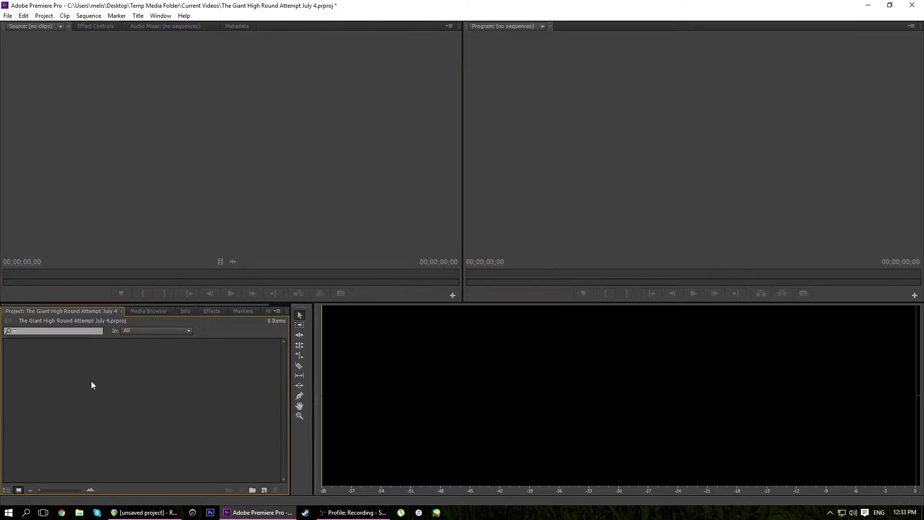
right_click(91, 381)
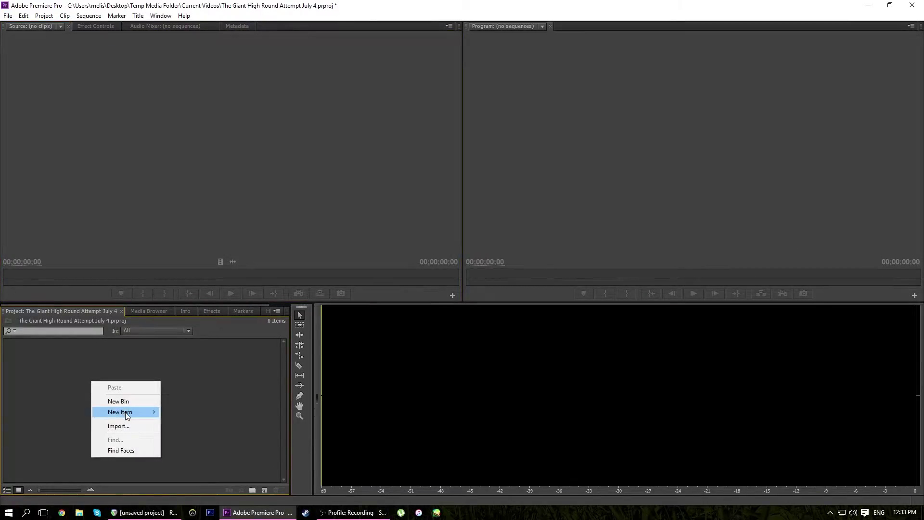
click(133, 427)
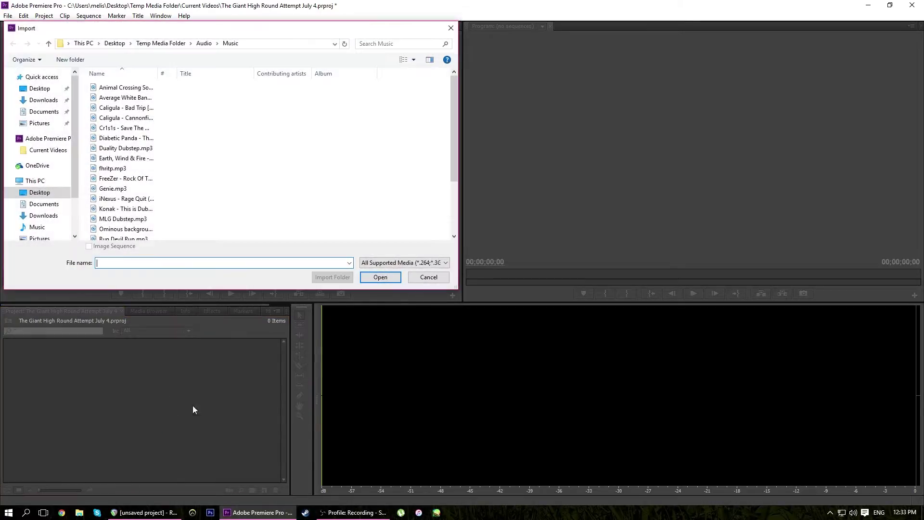
click(48, 44)
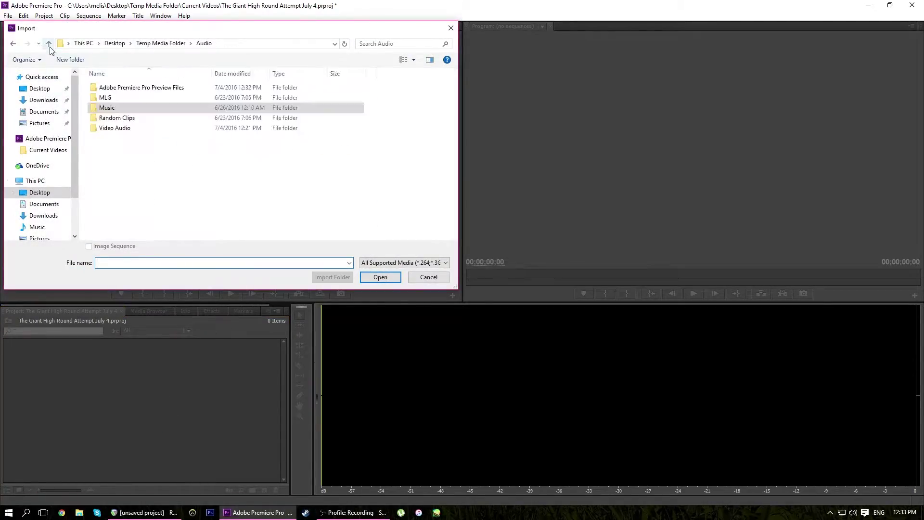
double_click(122, 130)
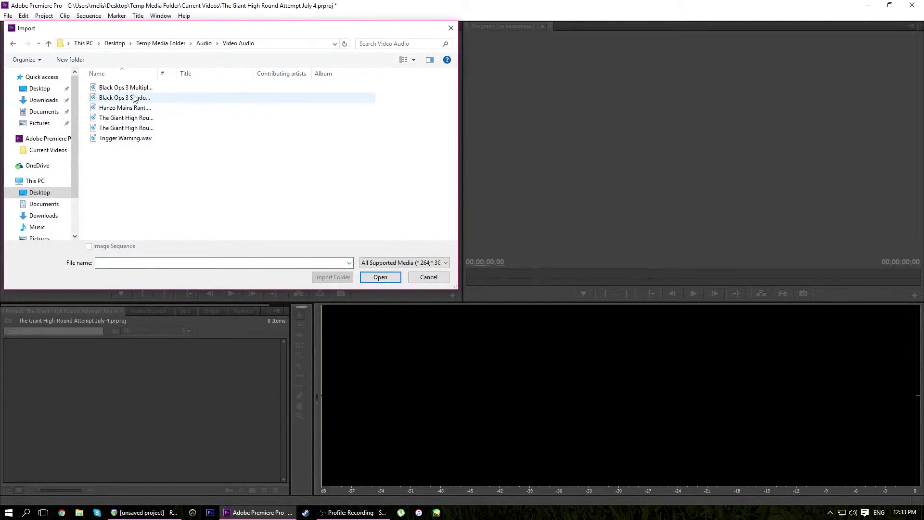
click(127, 127)
click(129, 120)
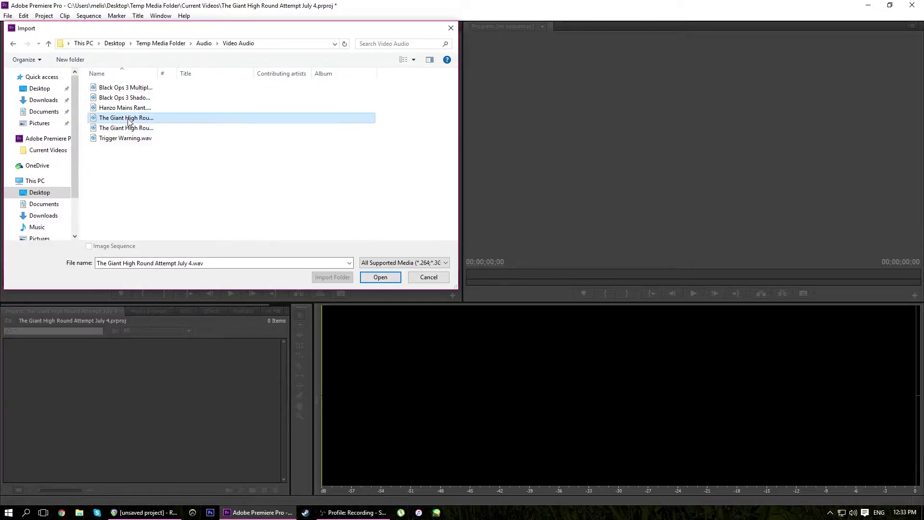
click(377, 278)
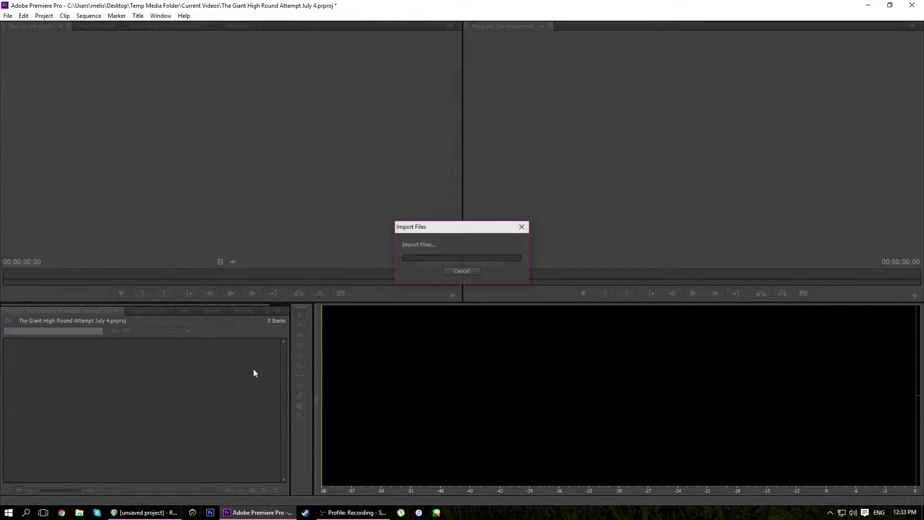
Start a second import, then cancel it without importing anything.
double_click(183, 428)
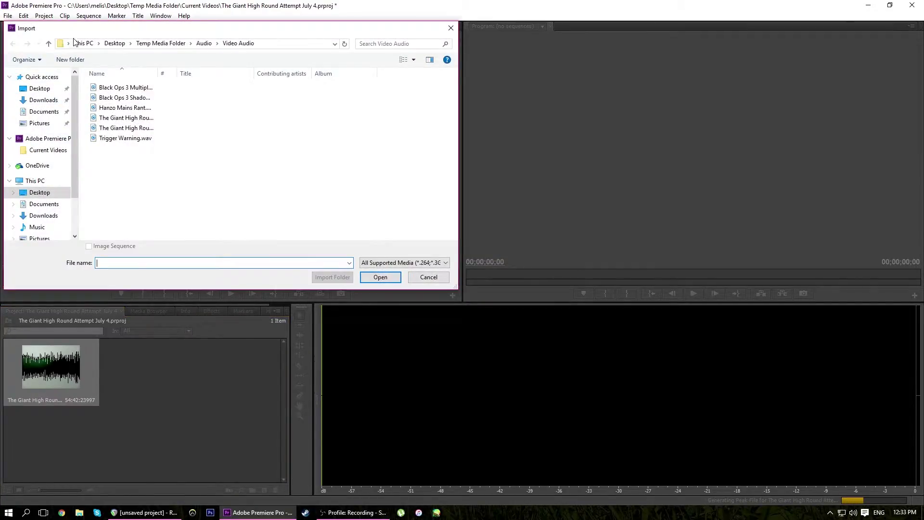
click(49, 43)
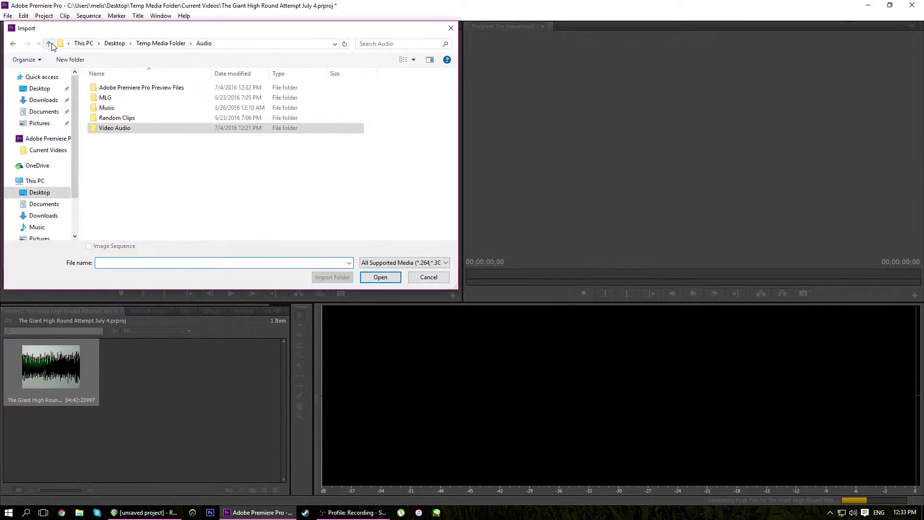
click(429, 278)
Import TheGiantHighRoundAttemptJuly4.mp4 from Temp Media Folder > Clips > OBS.
right_click(161, 385)
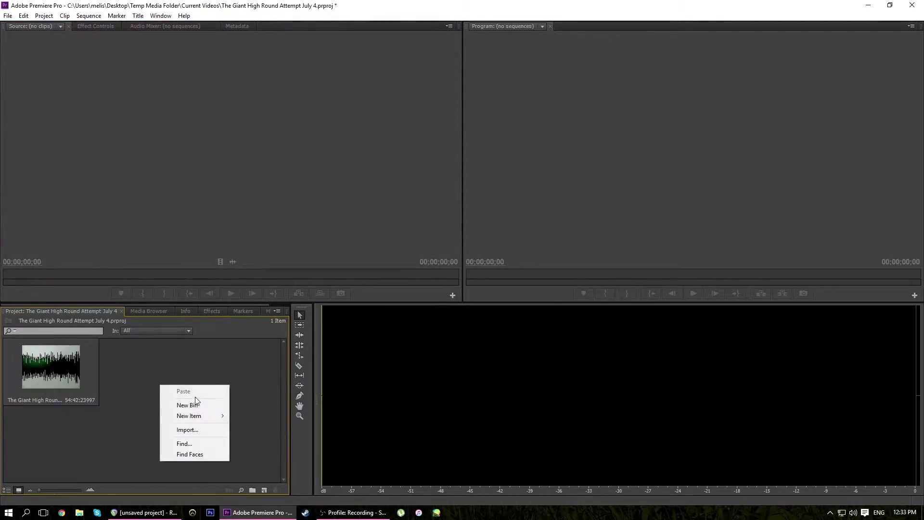
click(198, 427)
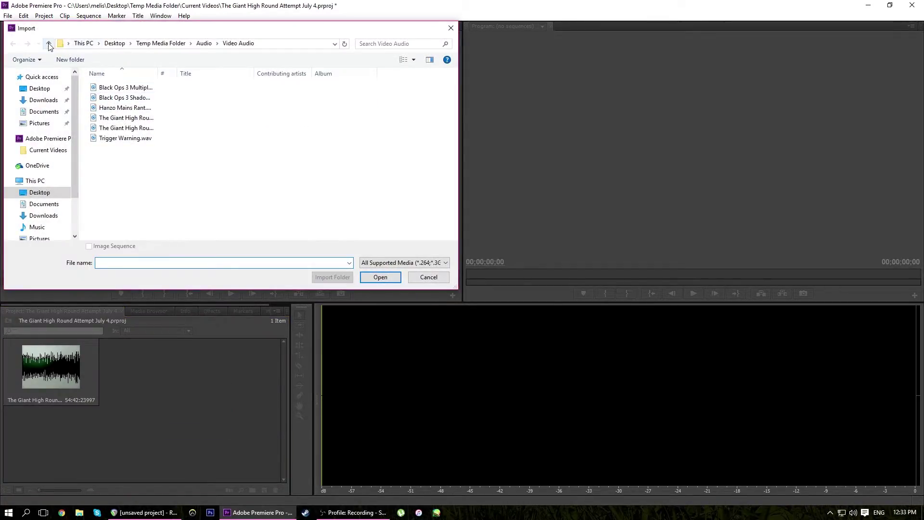
click(48, 44)
click(48, 43)
double_click(109, 97)
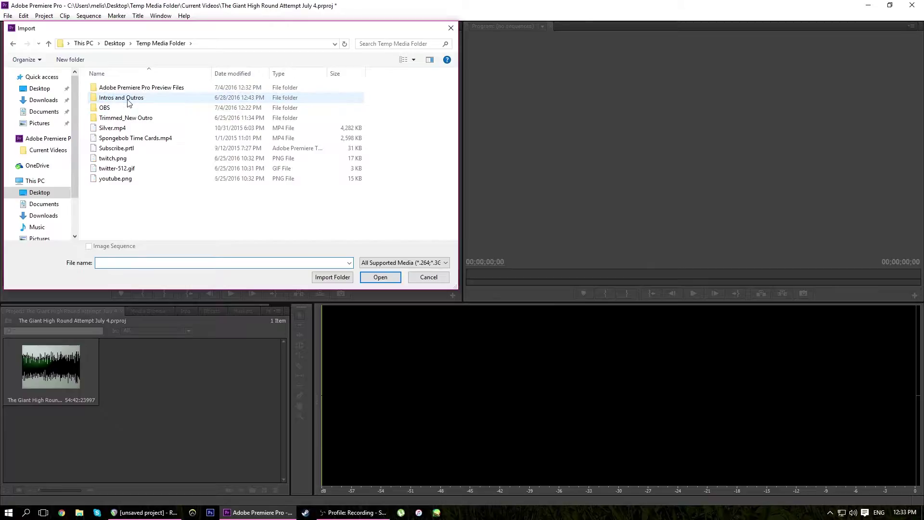
double_click(121, 108)
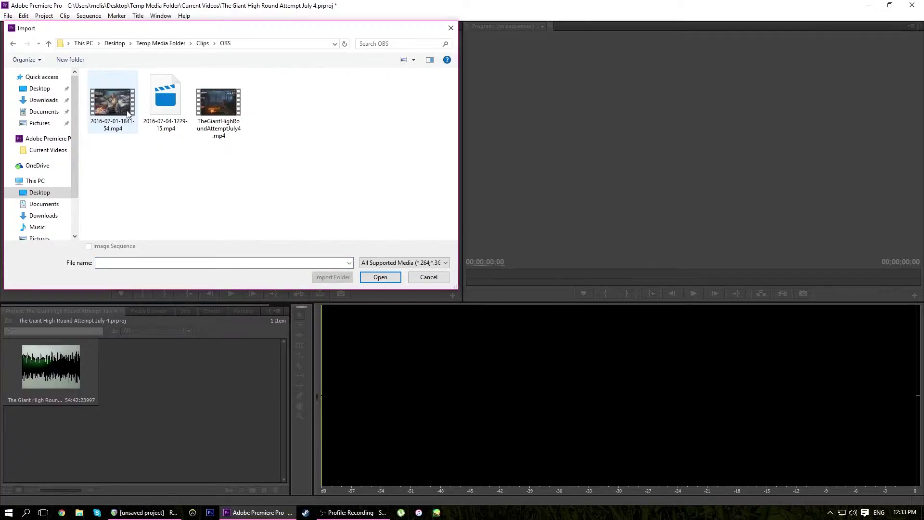
click(223, 114)
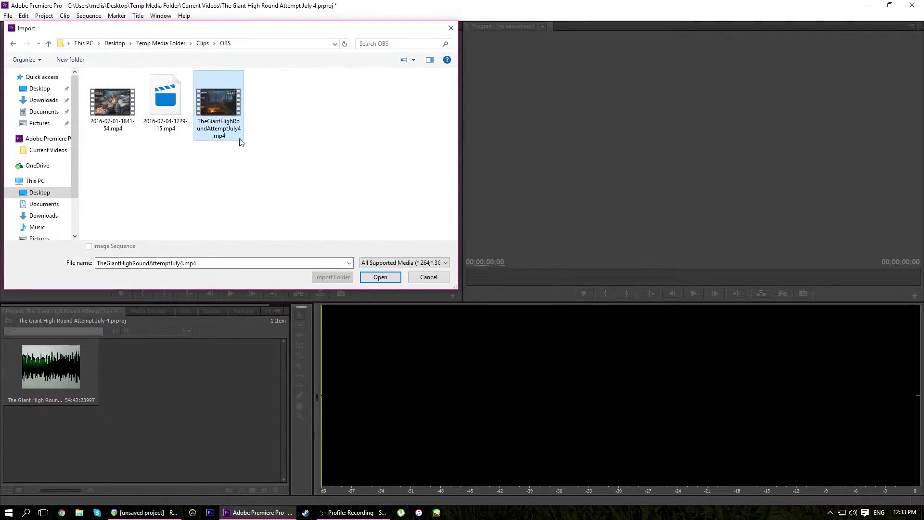
click(380, 277)
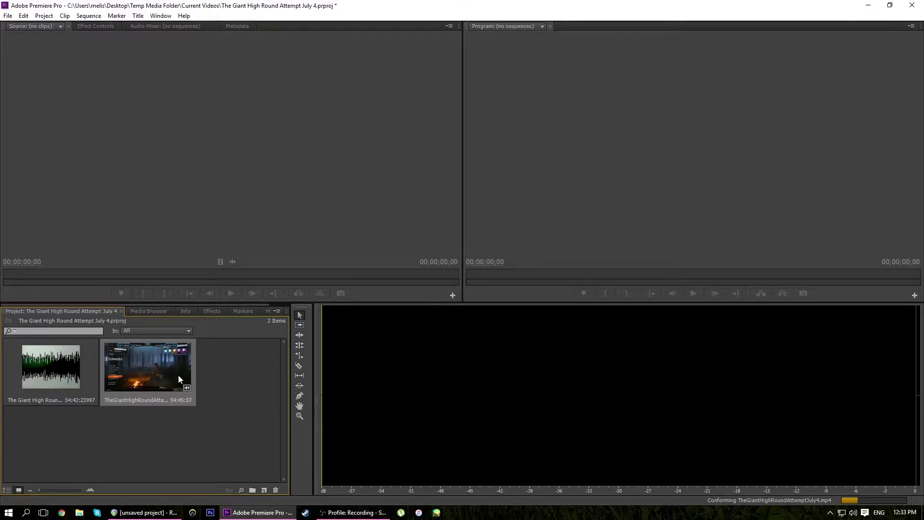
Build a new sequence from the gameplay clip with New Sequence From Clip.
right_click(160, 368)
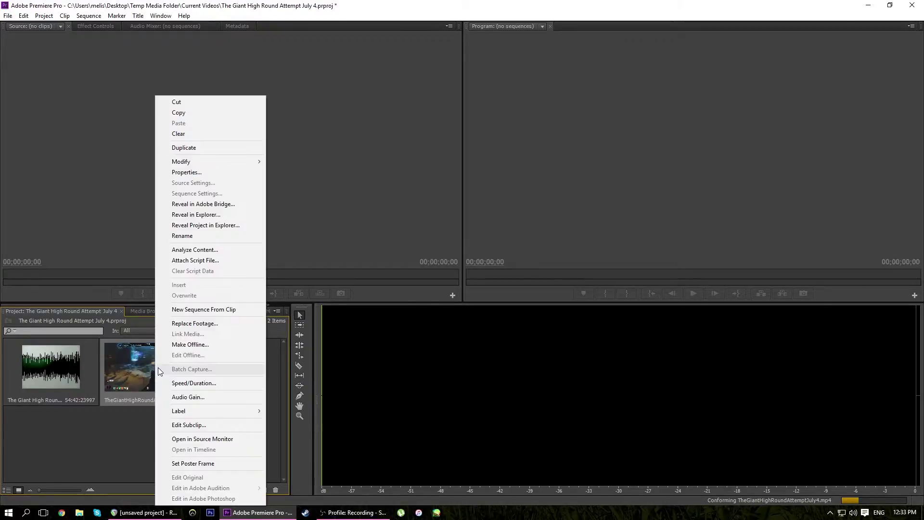
click(224, 311)
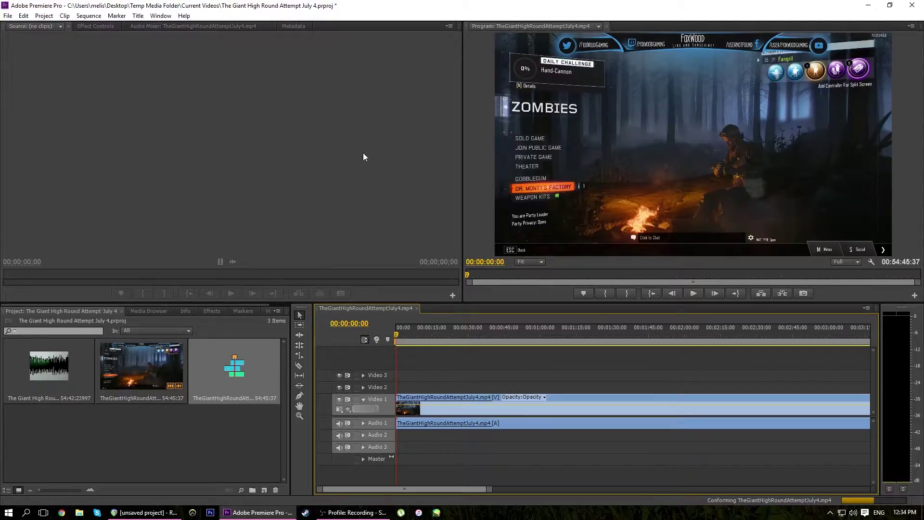
Play the gameplay sequence's opening, return to the start, and show the playback resolution choices.
key(space)
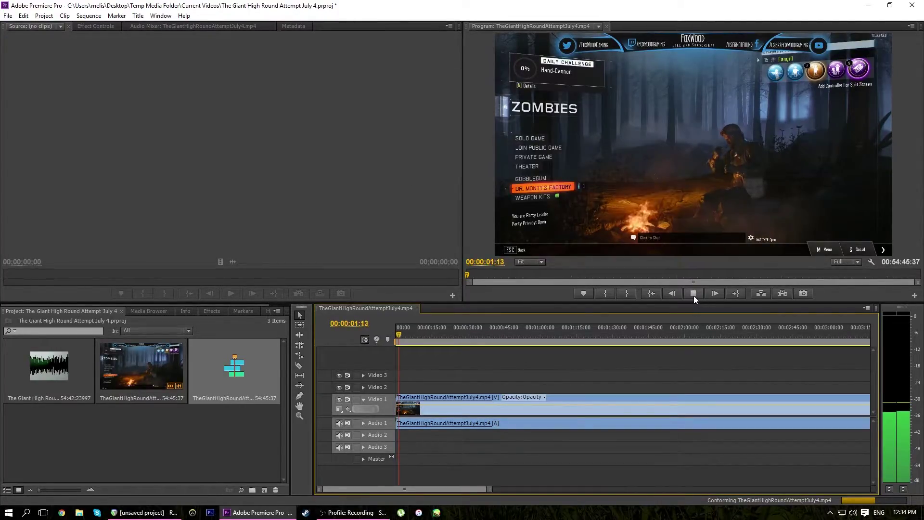
click(693, 295)
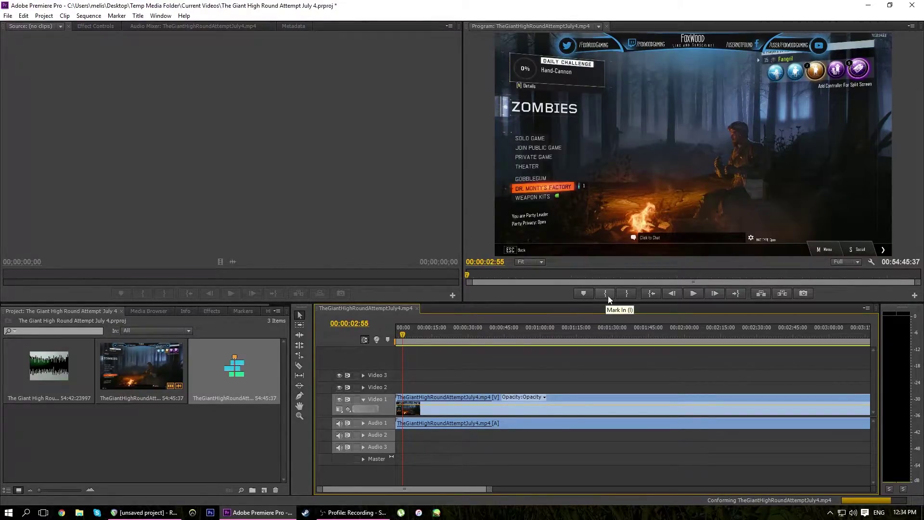
click(652, 292)
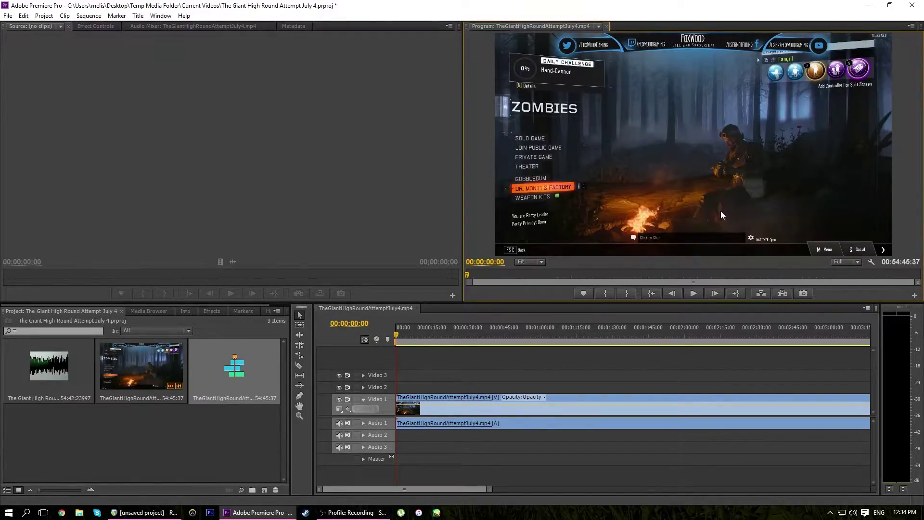
click(849, 262)
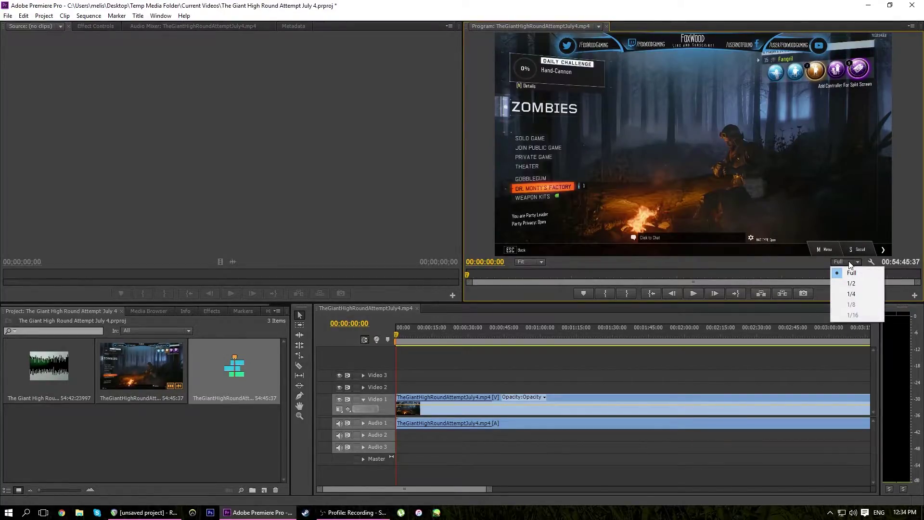
click(852, 286)
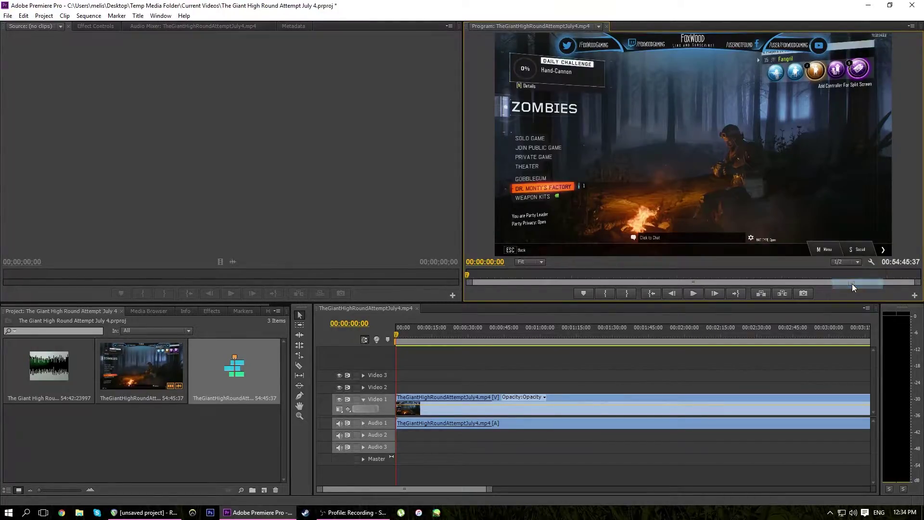
key(space)
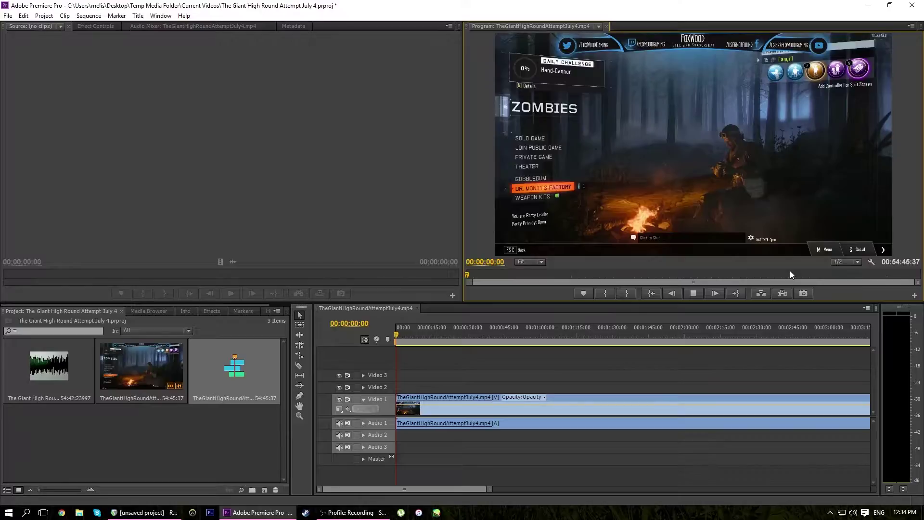
click(846, 262)
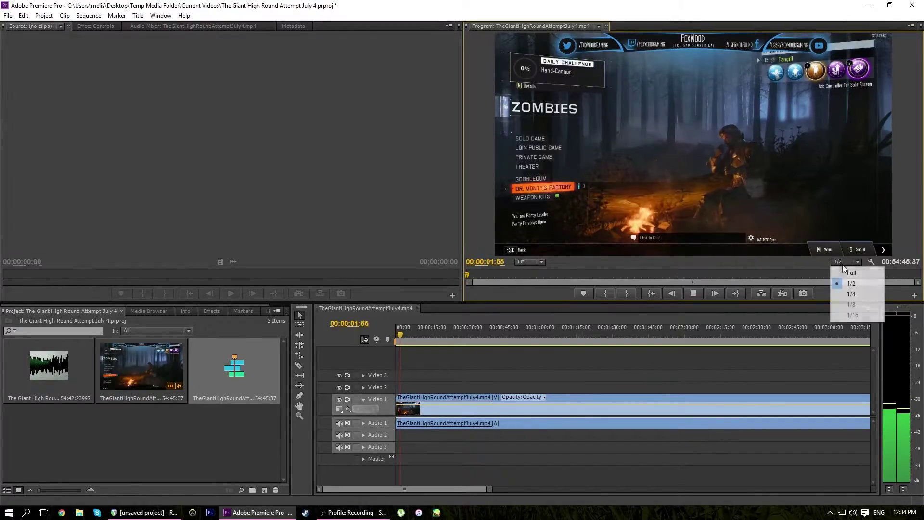
click(851, 296)
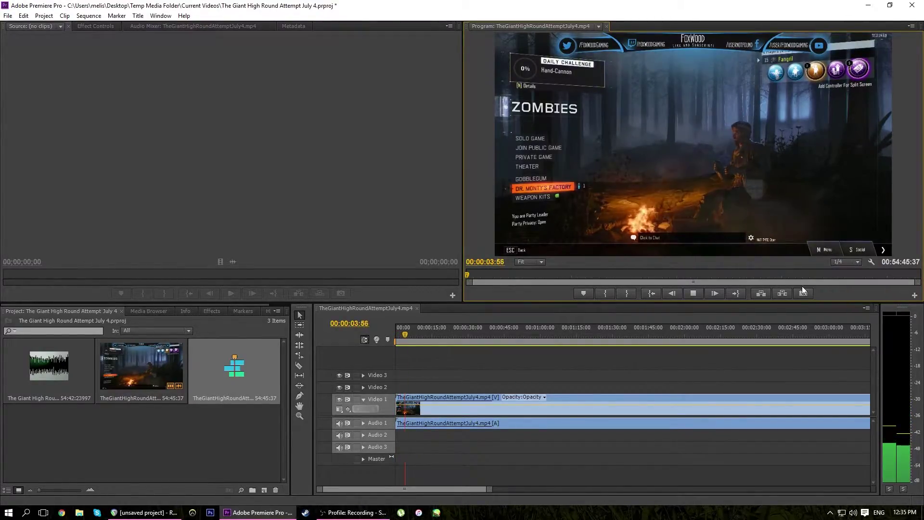
click(843, 262)
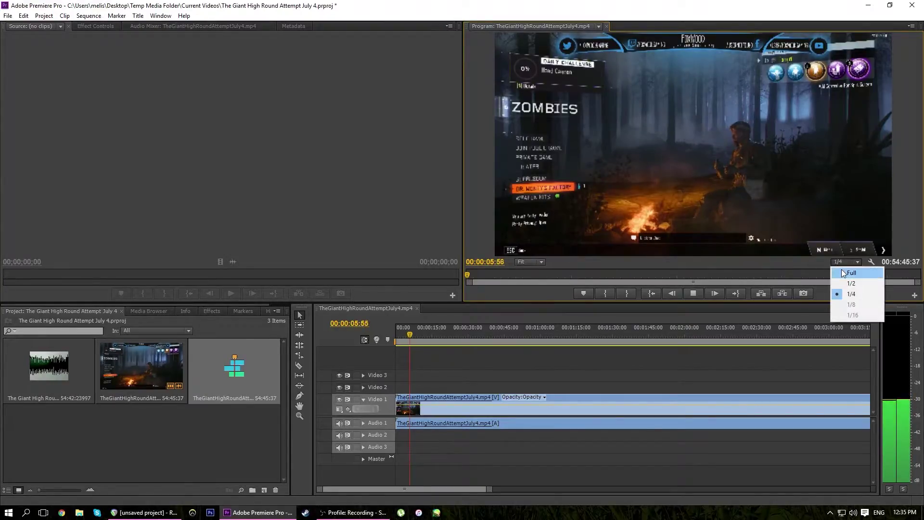
click(843, 269)
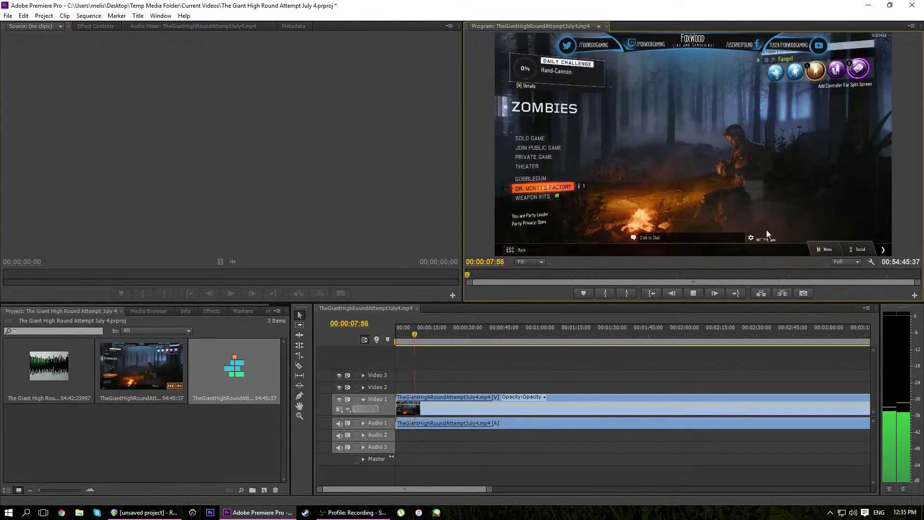
key(space)
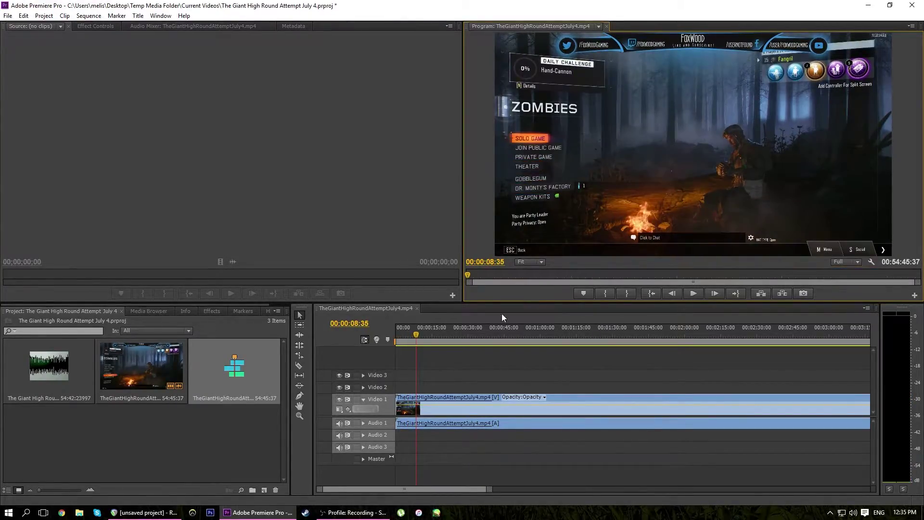
click(656, 295)
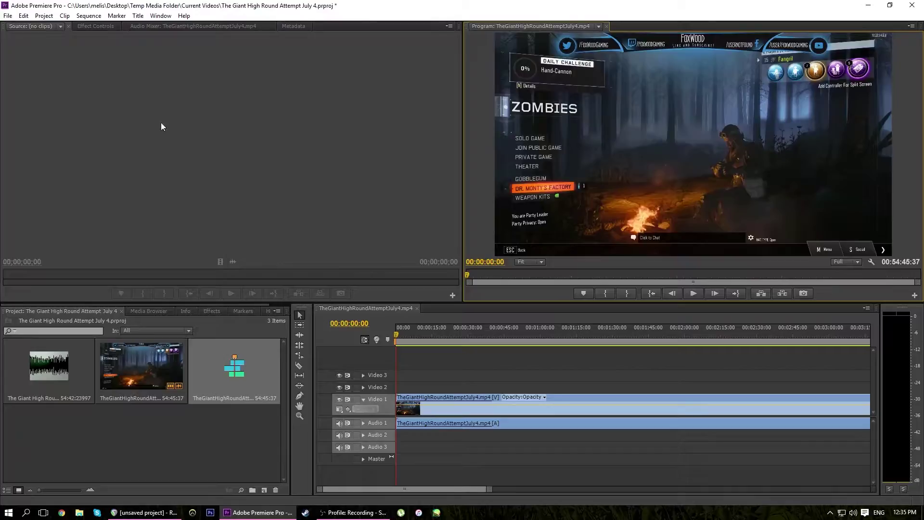
click(210, 425)
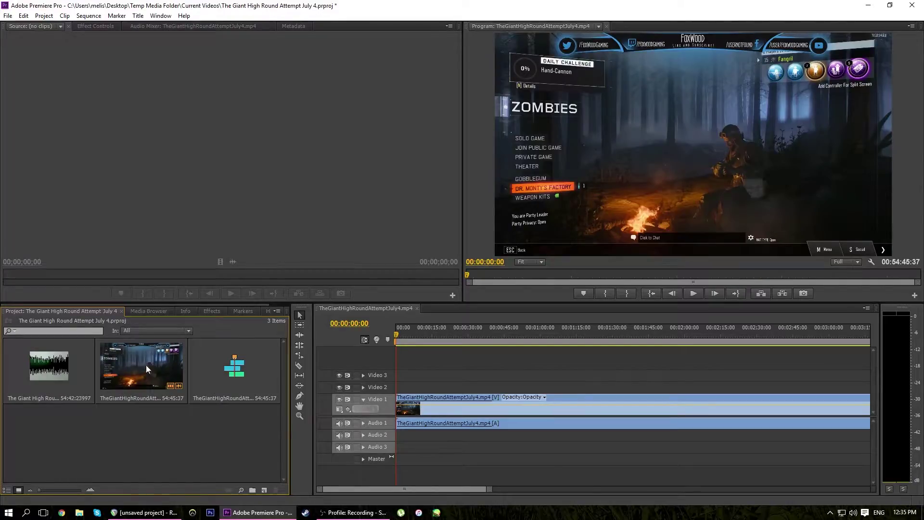
click(155, 311)
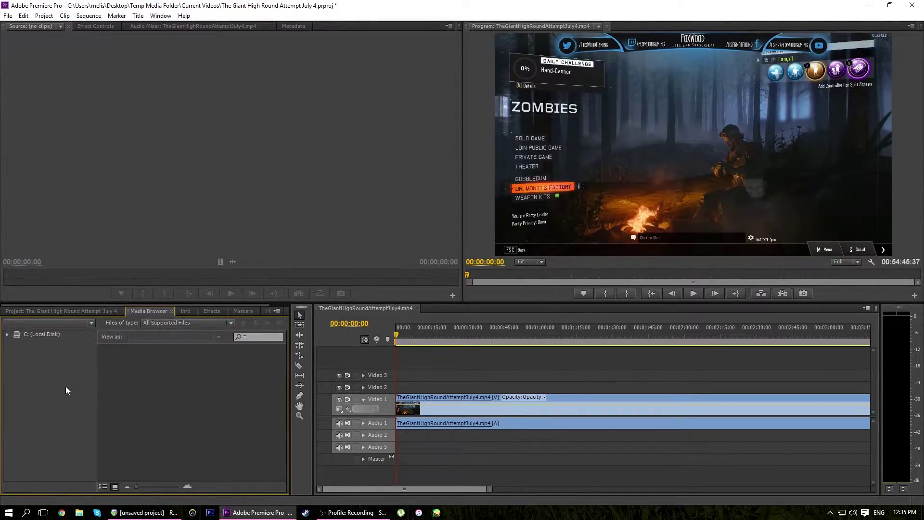
click(185, 311)
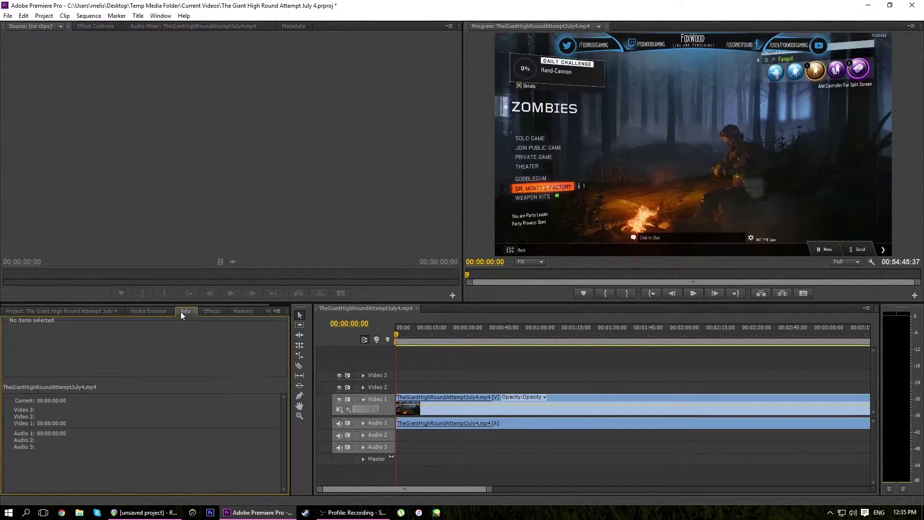
click(215, 312)
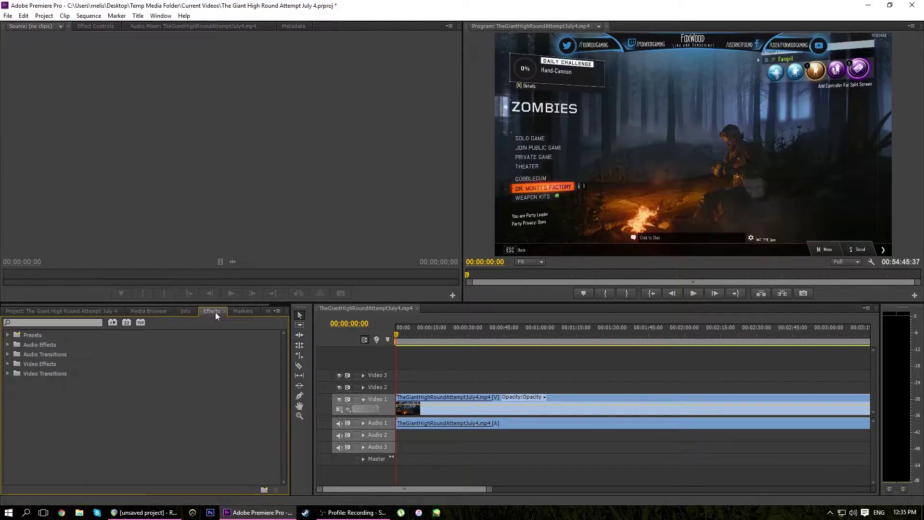
click(246, 310)
click(264, 310)
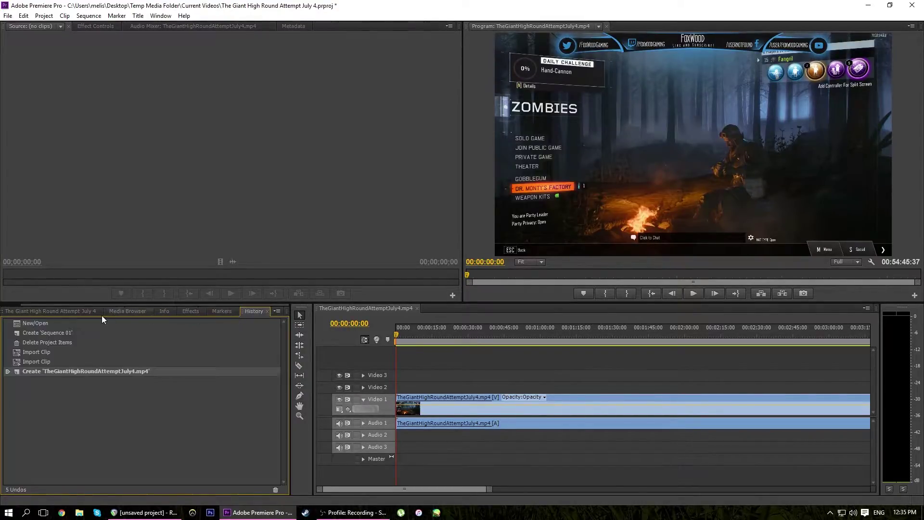
click(32, 313)
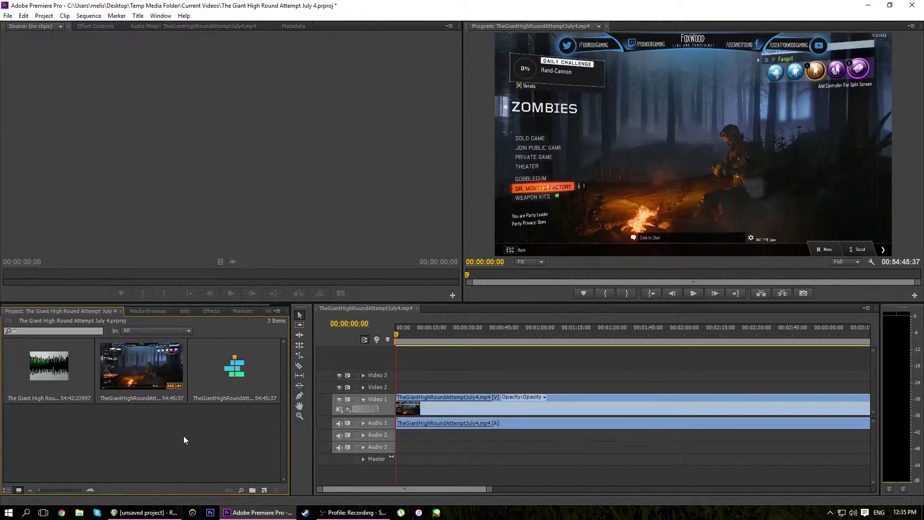
Shift the gameplay clip later and import Intro.mp4 from the Intros and Outros folder.
click(449, 400)
drag(448, 400, 524, 400)
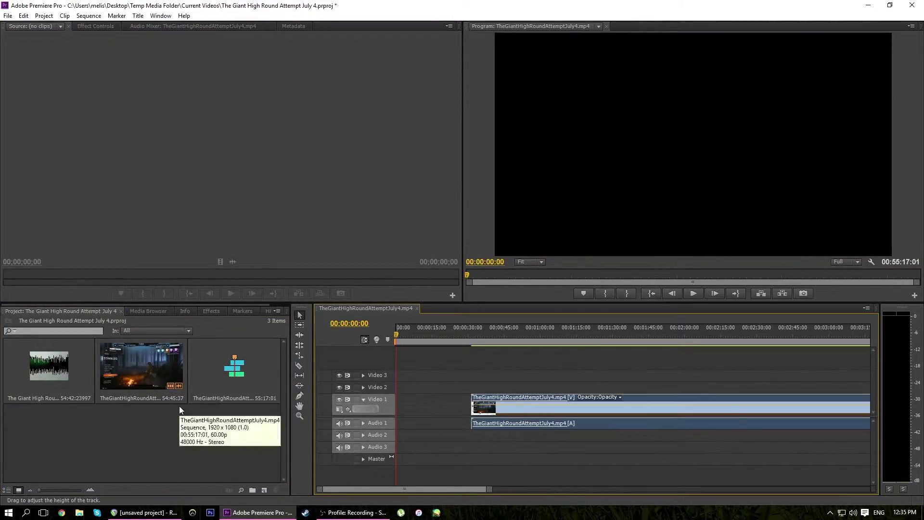
double_click(173, 417)
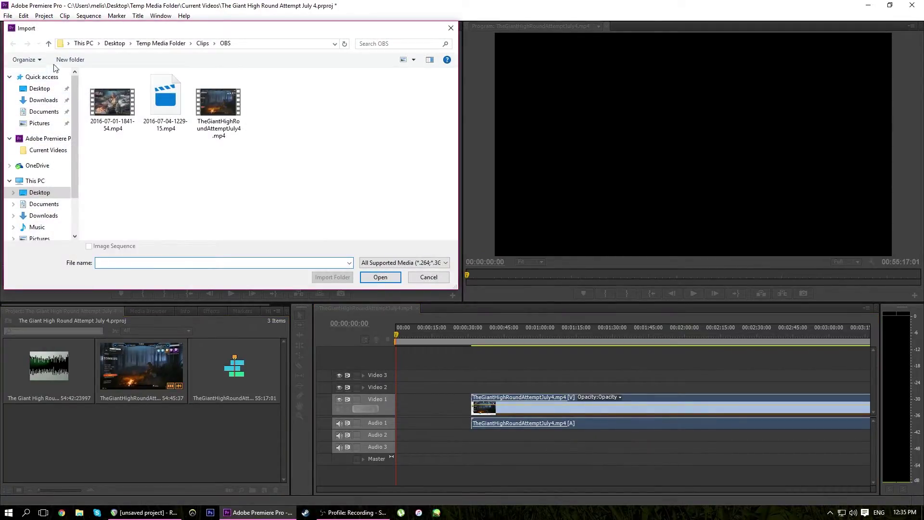
click(49, 43)
double_click(120, 100)
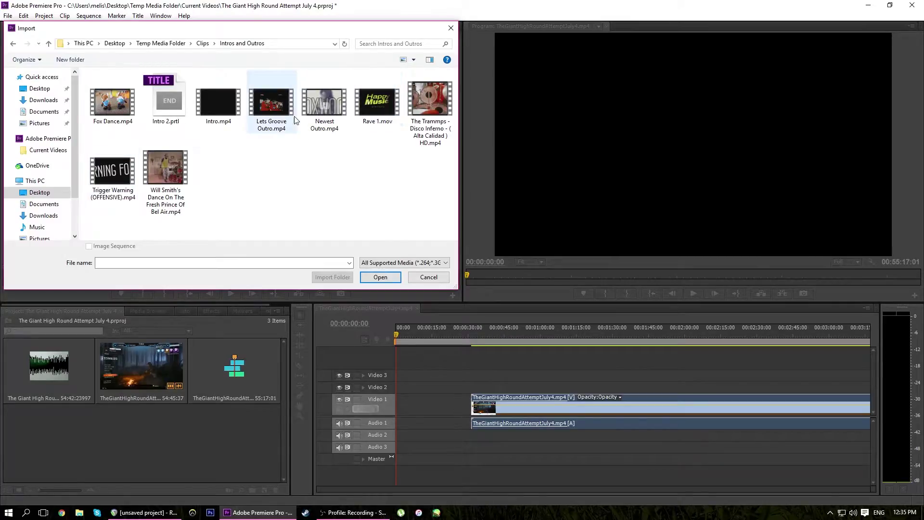
click(210, 112)
click(391, 282)
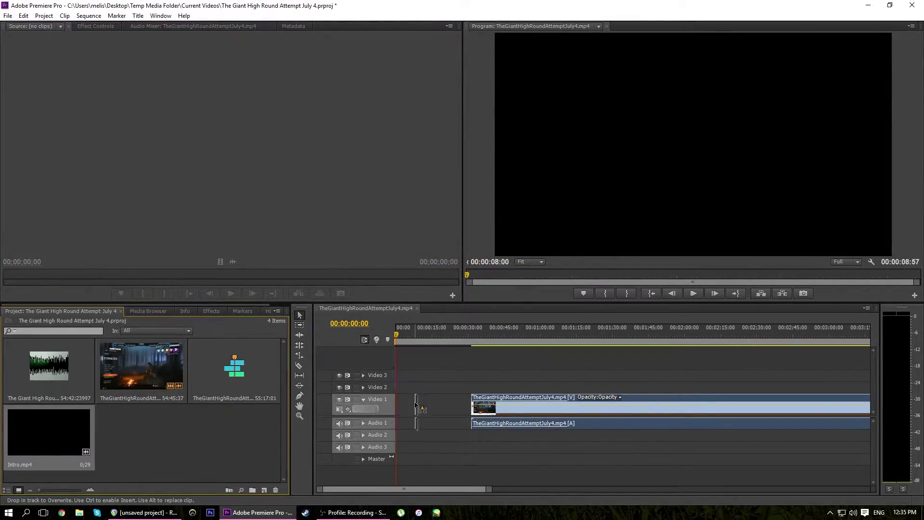
Place Intro.mp4 at the sequence start and play it back from the beginning.
click(424, 352)
key(space)
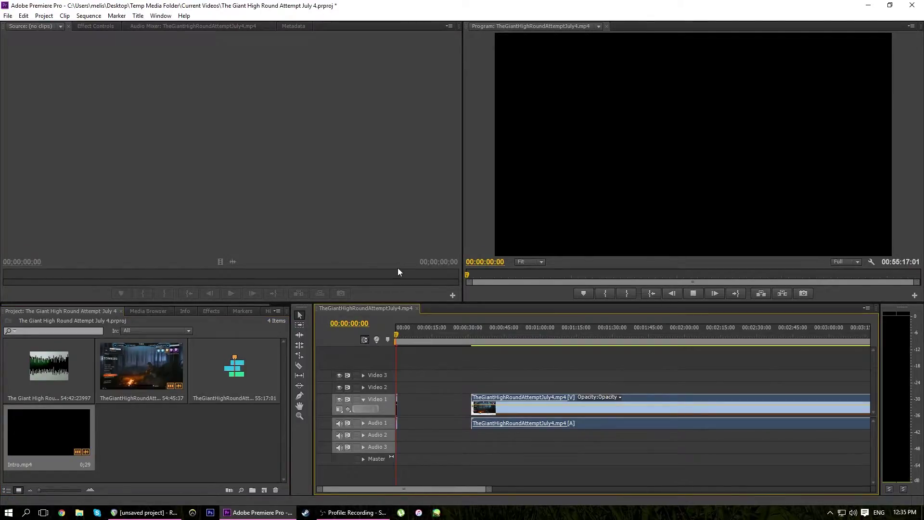
key(space)
drag(400, 333, 396, 332)
key(space)
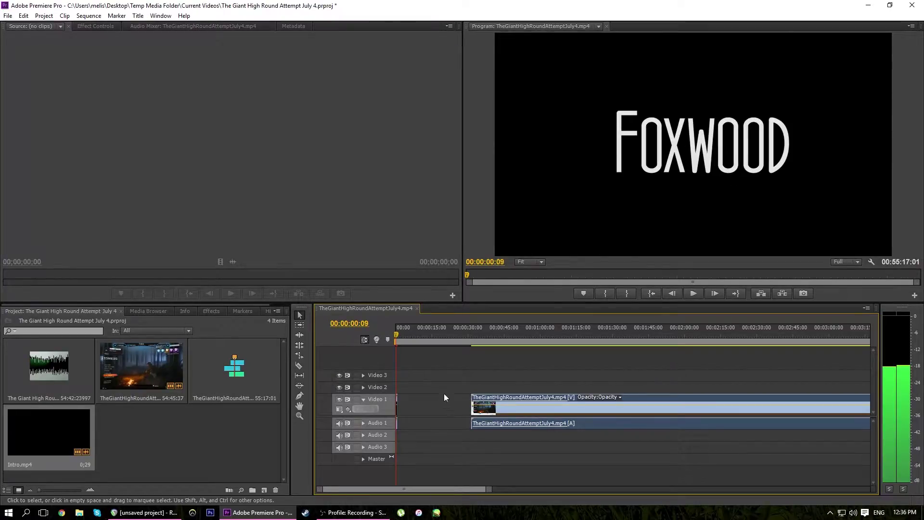
Create a new title named 'Intro' and move the playhead to 00:00:08:00.
right_click(205, 424)
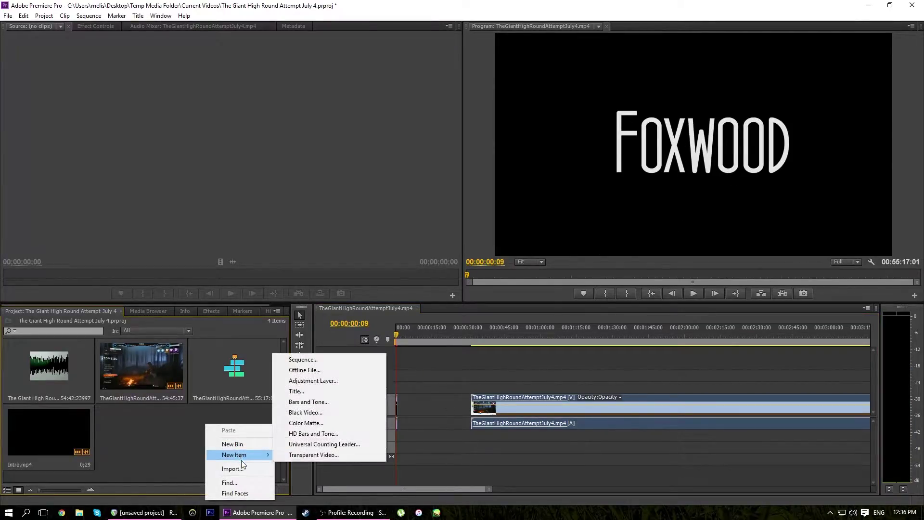
mouse_move(244, 460)
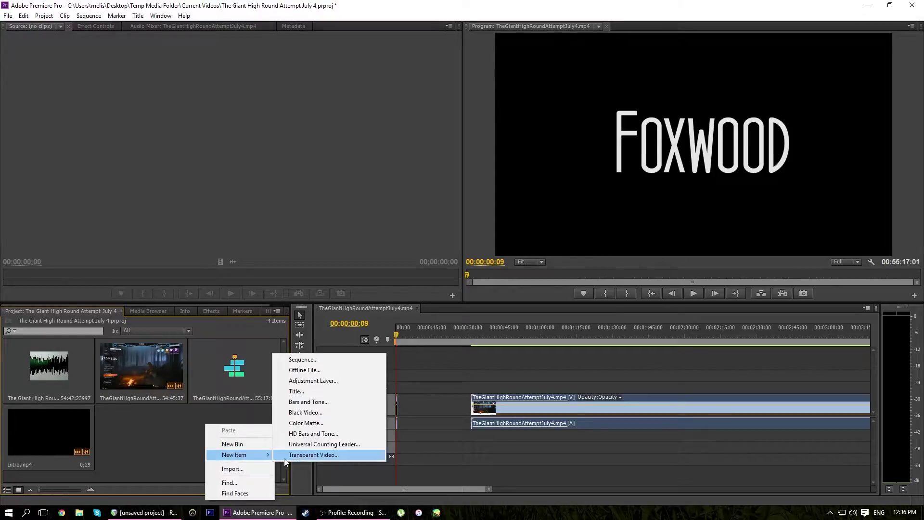
click(308, 392)
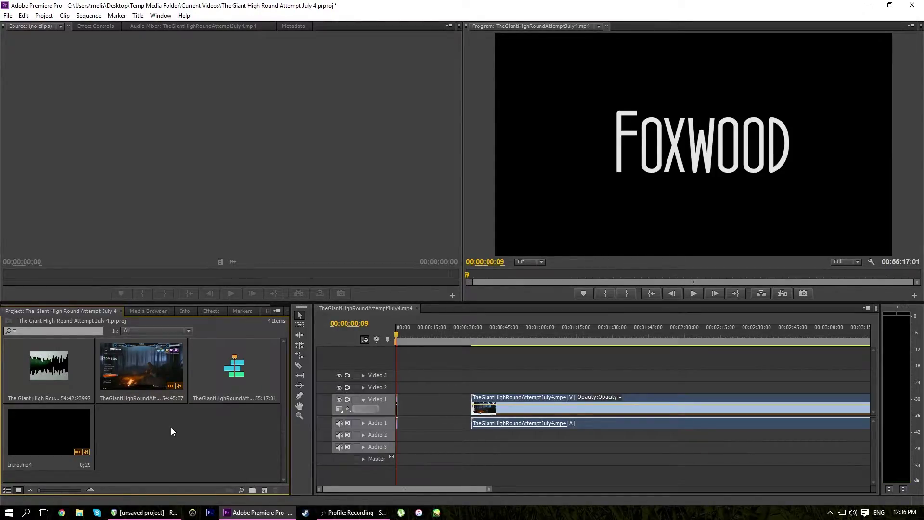
text(Intro)
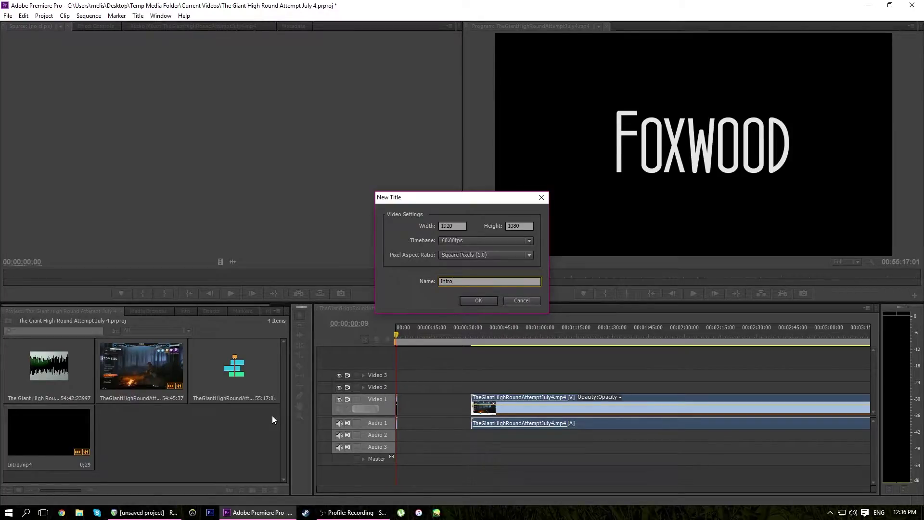
click(485, 302)
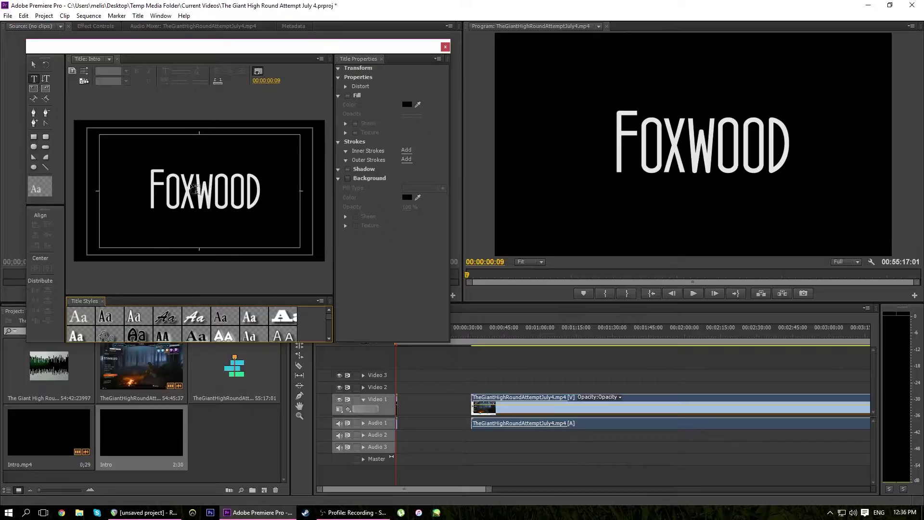
drag(469, 334, 416, 341)
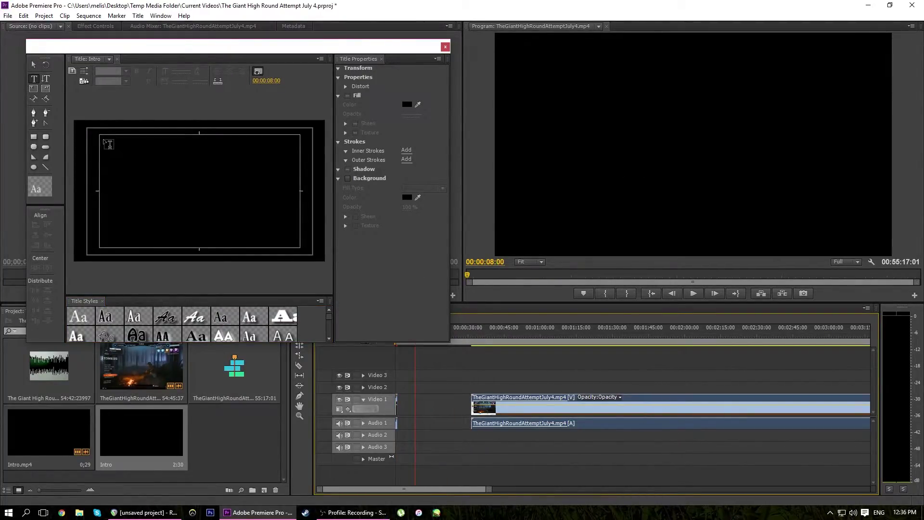
Draw a text box on the title canvas and set the font to Concurso.
drag(77, 119, 326, 265)
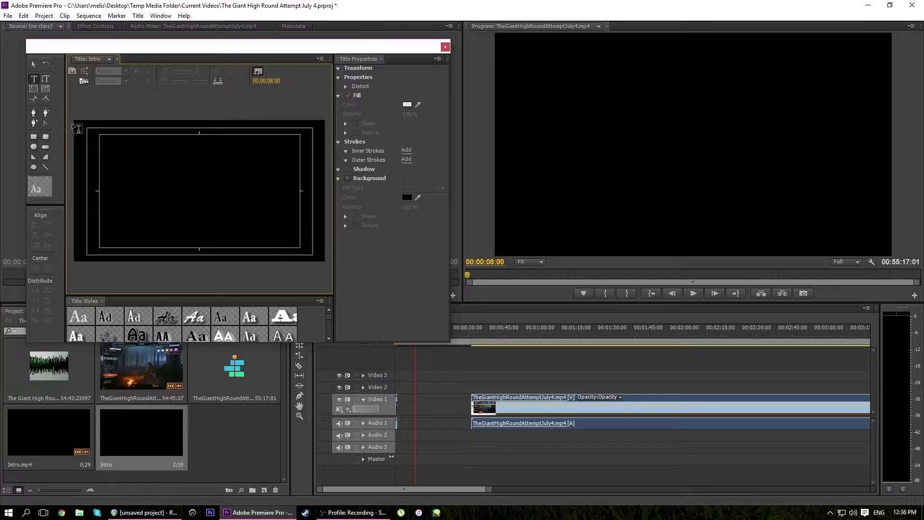
drag(78, 125, 319, 258)
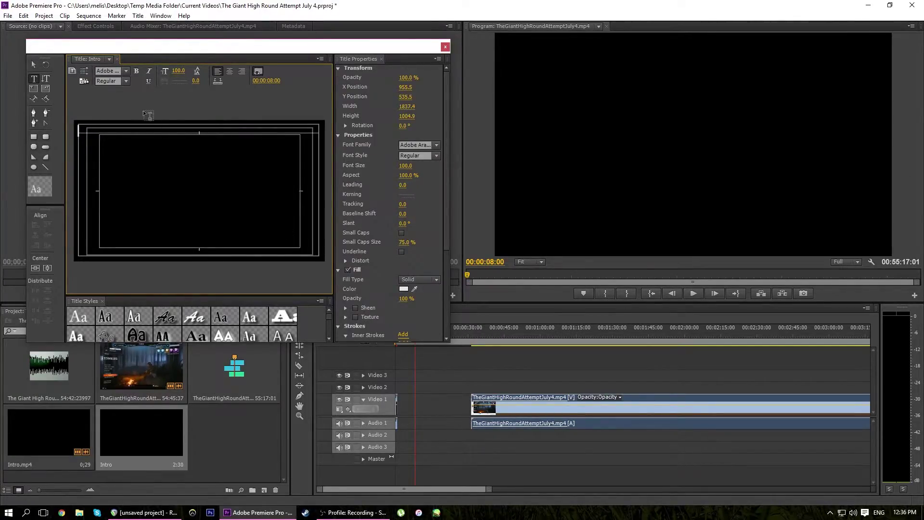
click(124, 71)
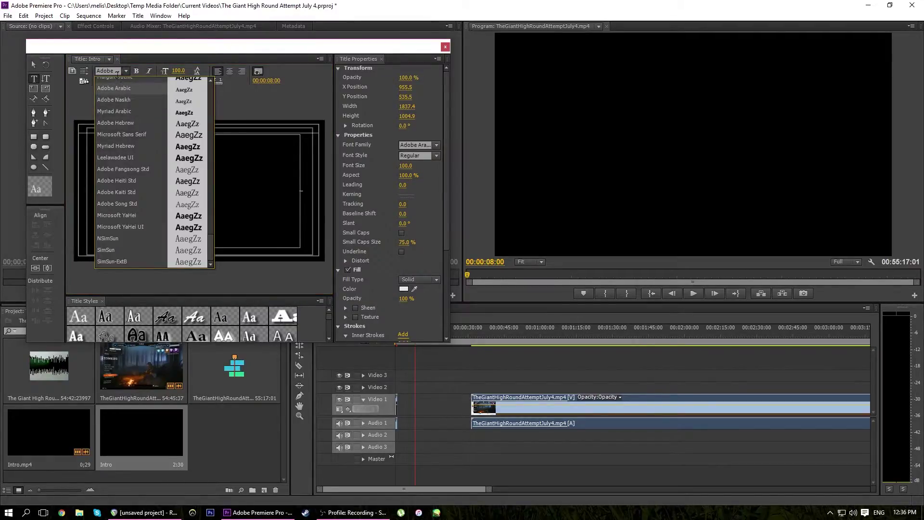
click(129, 98)
text(Concurso)
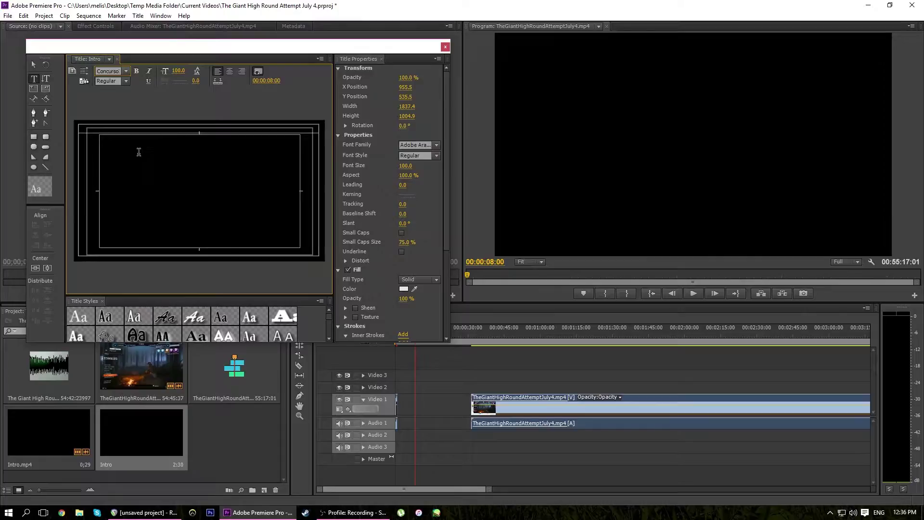
click(141, 136)
Type 'Foxwood', centre it, enlarge the font size, move it down, and close the Titler.
text(Foxwood)
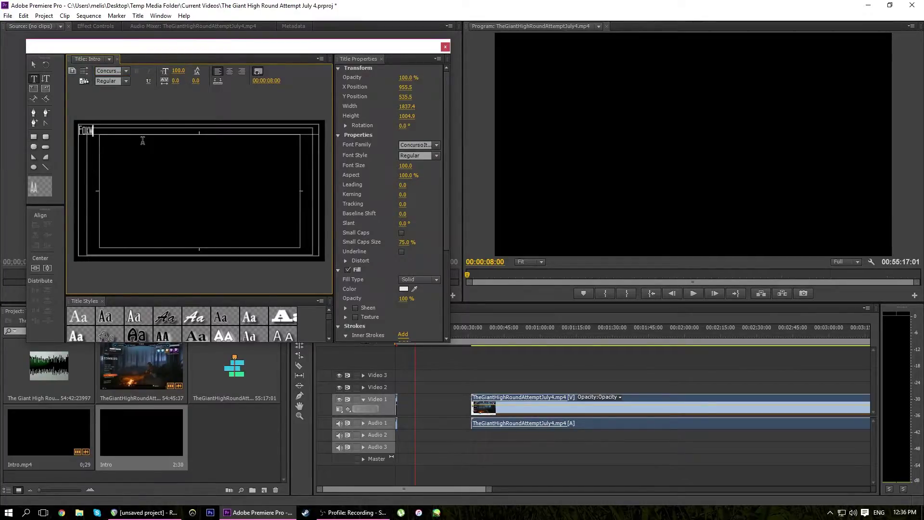
click(231, 71)
drag(178, 71, 284, 71)
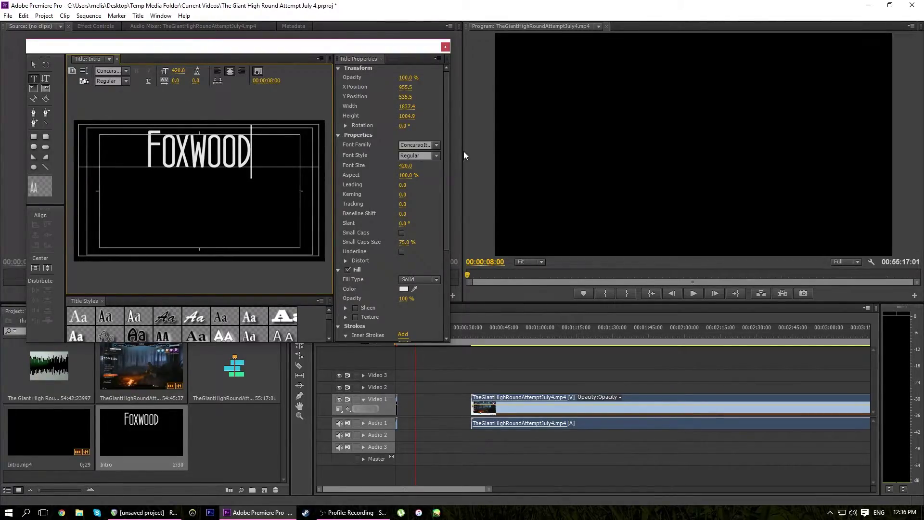
mouse_move(408, 96)
mouse_down()
mouse_move(408, 87)
mouse_move(407, 96)
mouse_up()
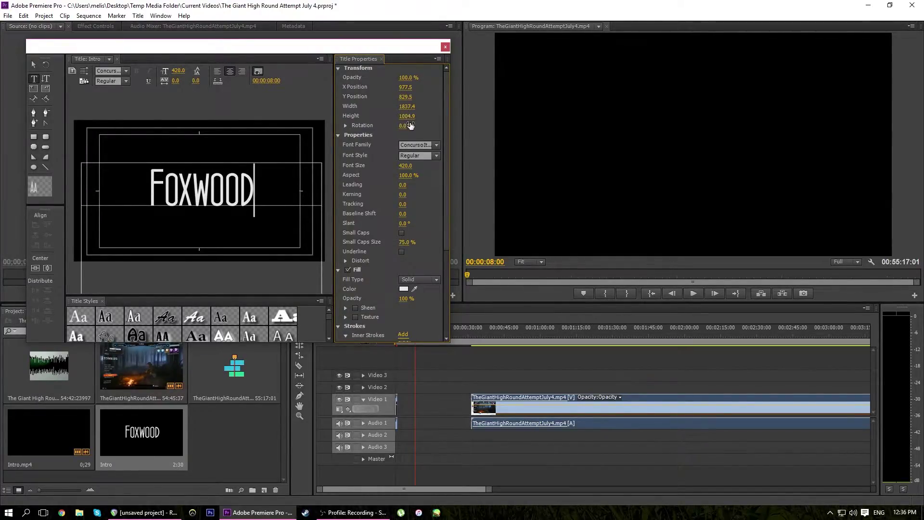
click(446, 47)
Place the Intro title on Video 1 before the gameplay and expand its Motion settings in Effect Controls.
drag(161, 422, 419, 407)
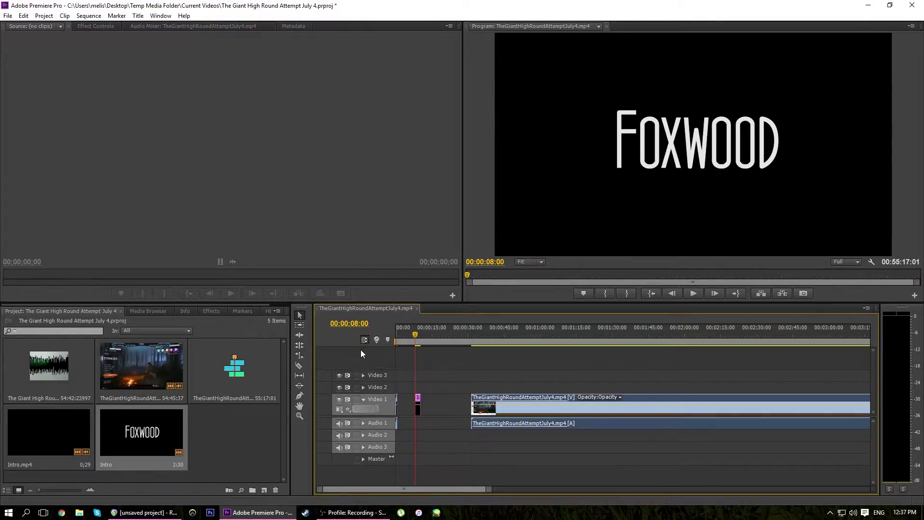
click(100, 26)
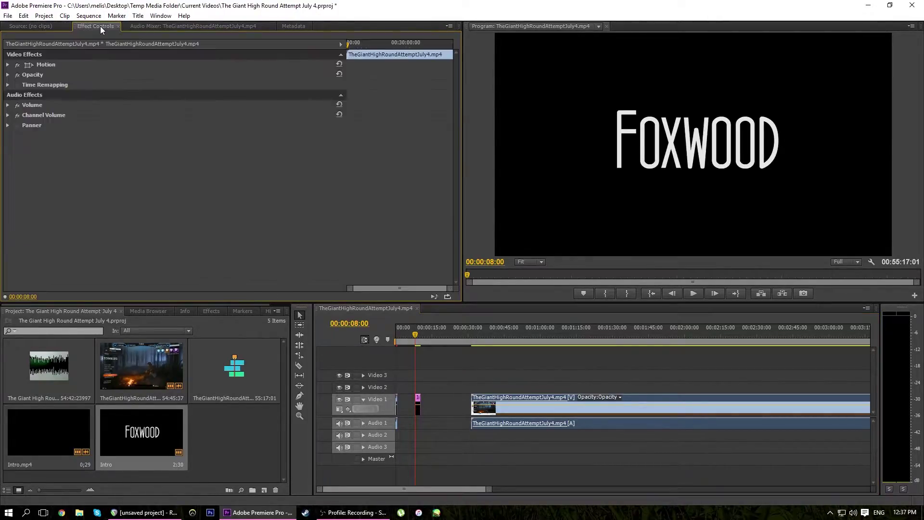
click(418, 402)
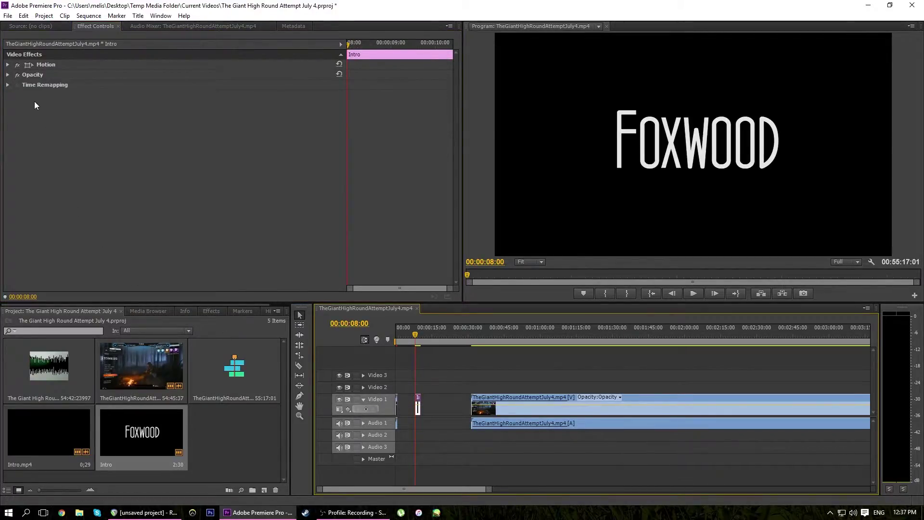
click(7, 64)
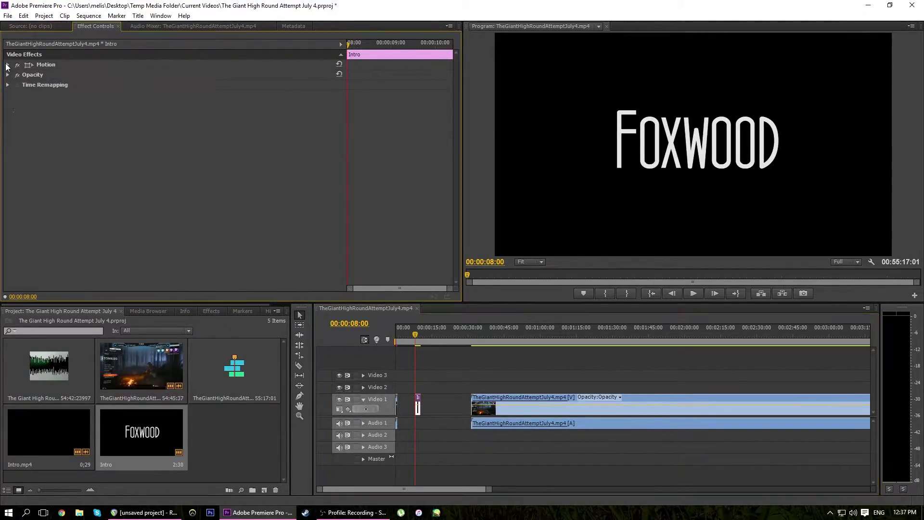
Move the playhead to the Intro's first frame at 00:00:08:00.
click(395, 337)
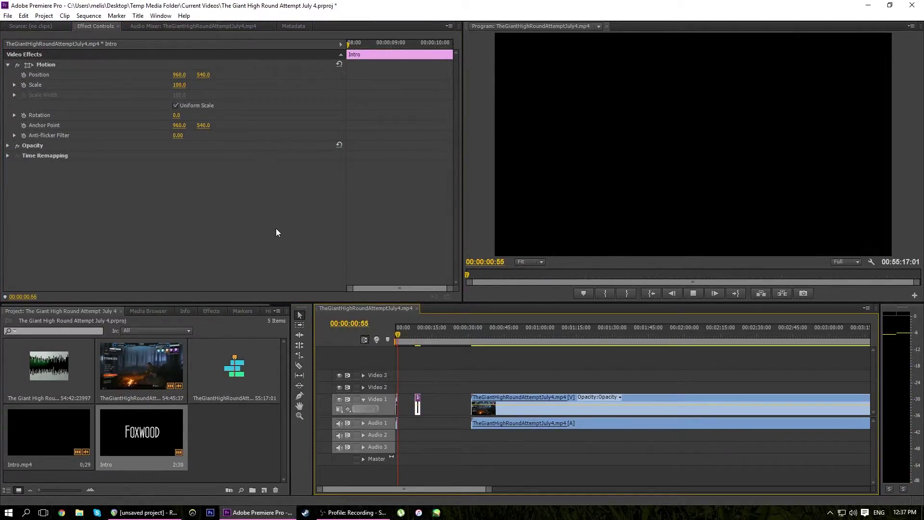
click(419, 337)
drag(418, 337, 412, 319)
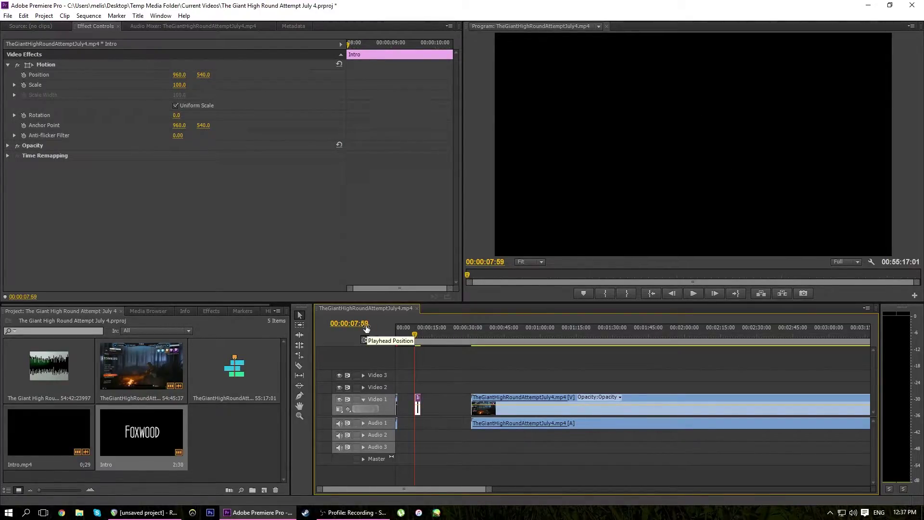
key(Right)
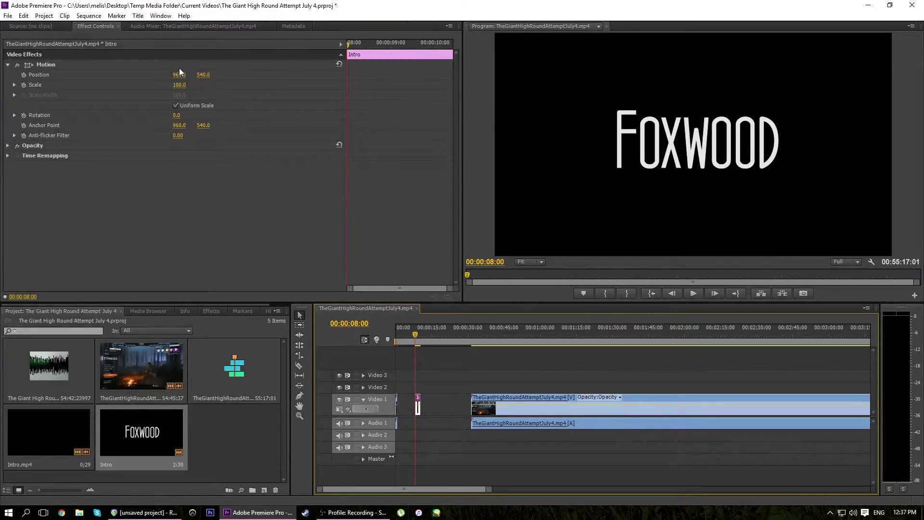
Shrink the Foxwood title's Scale to nearly zero and enable Scale keyframing.
click(178, 85)
text(65)
key(Return)
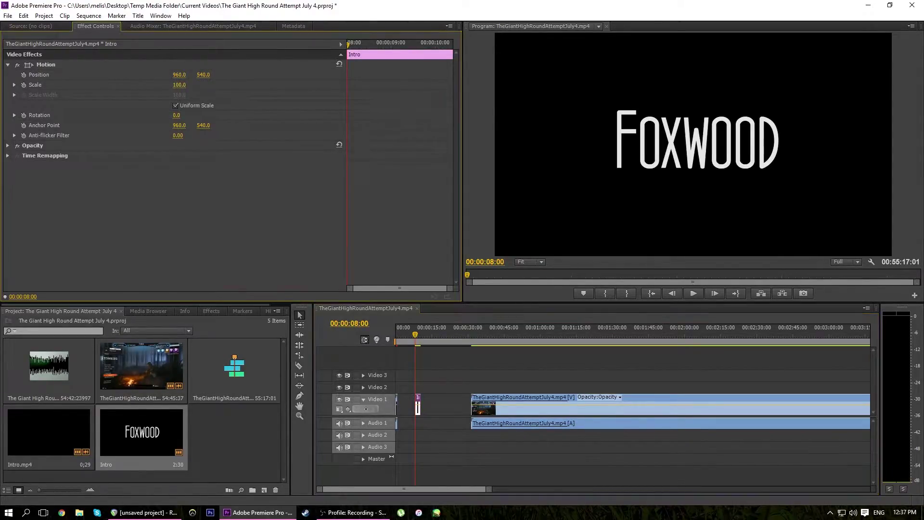
drag(178, 85, 147, 84)
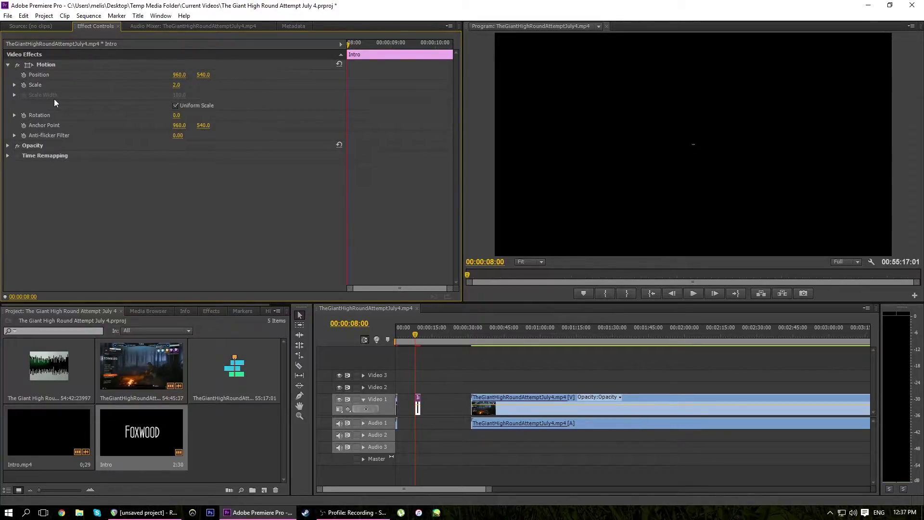
click(24, 85)
Add Scale keyframes at about 94 and then 155 further into the Intro.
click(368, 47)
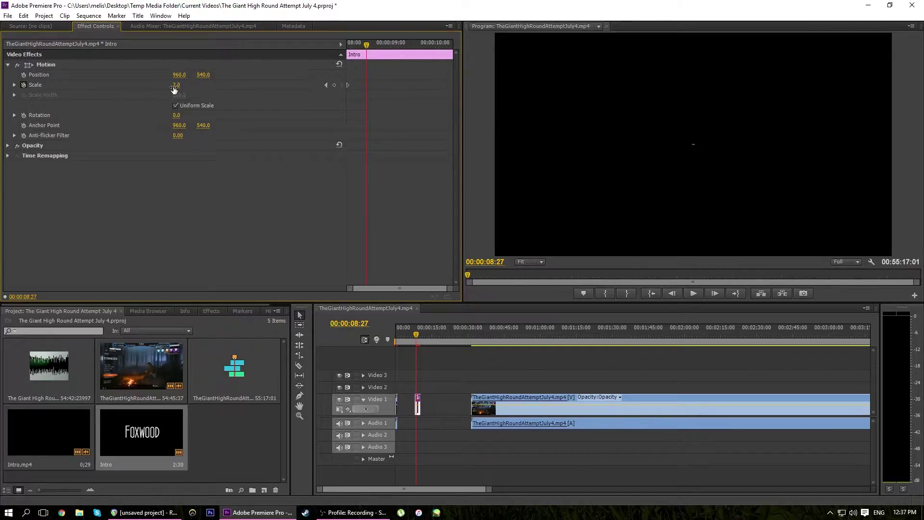
drag(174, 89, 209, 90)
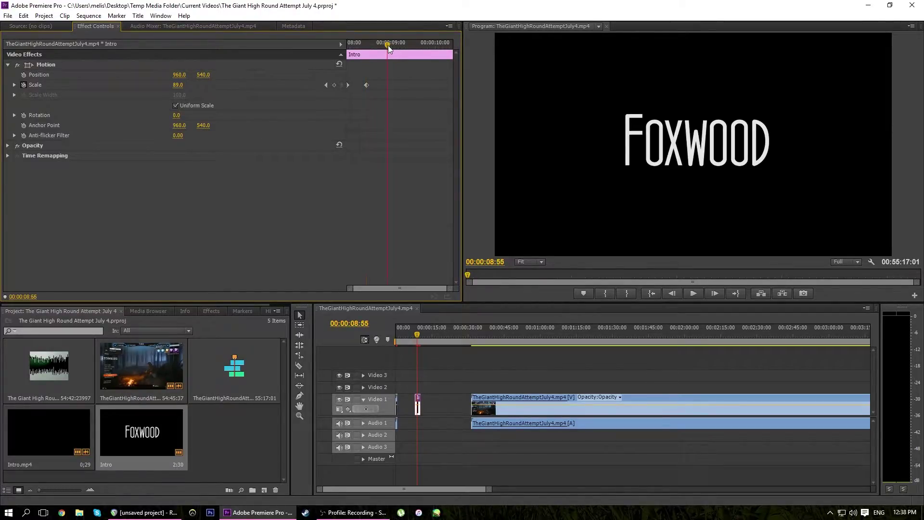
drag(177, 86, 210, 87)
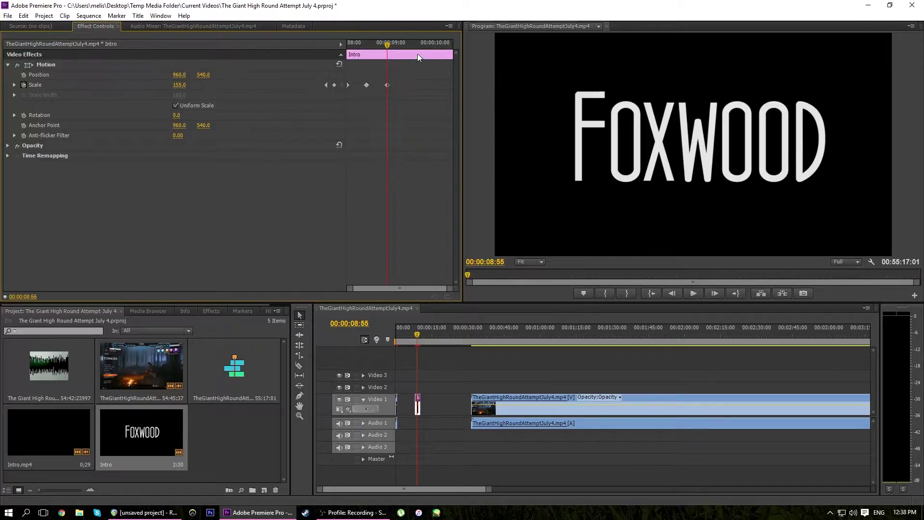
click(406, 47)
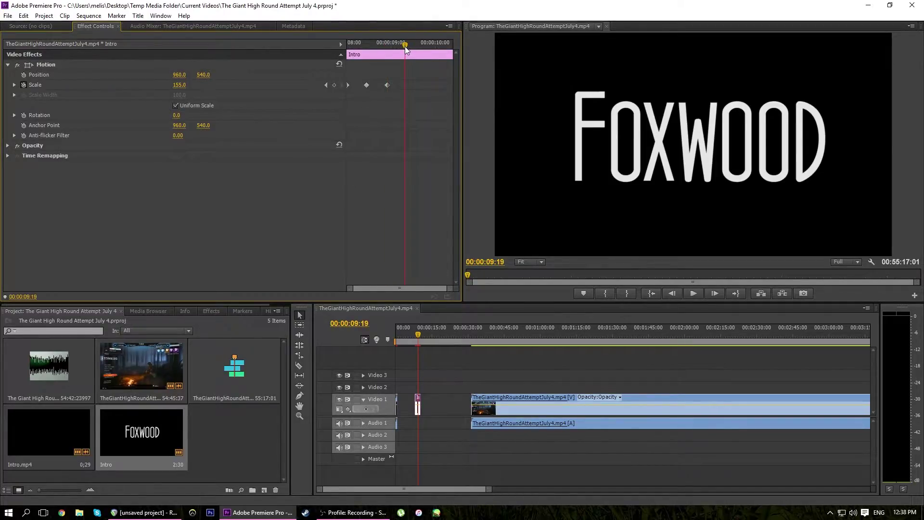
Keyframe the title's Scale at 600 and its Opacity at 0% on the final frame.
drag(179, 85, 393, 85)
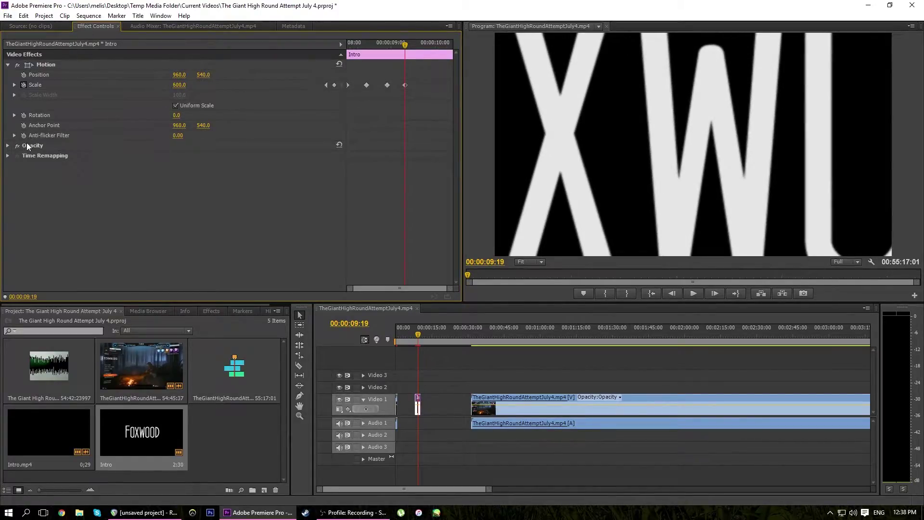
click(8, 145)
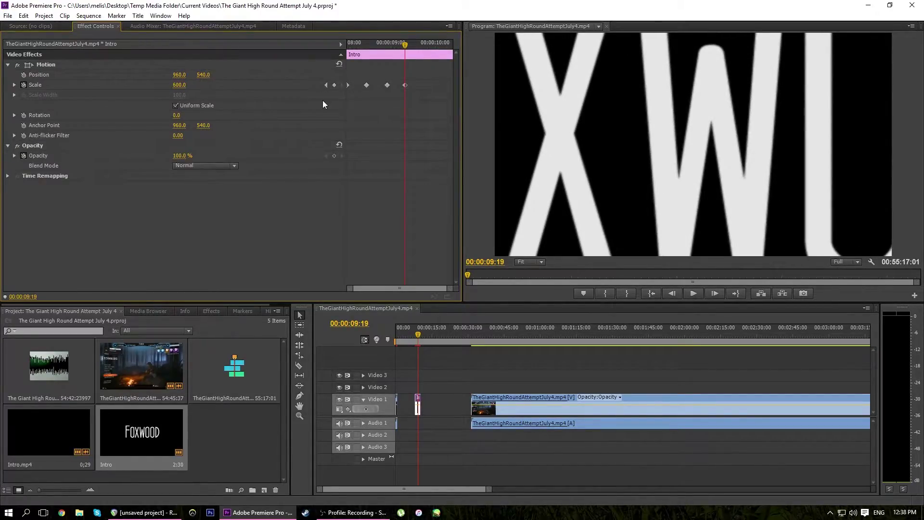
key(Left)
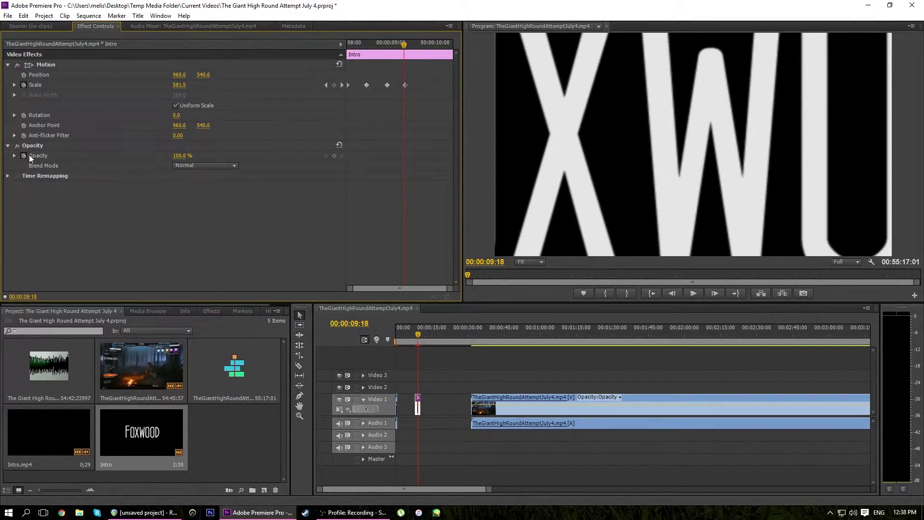
key(Right)
key(Right)
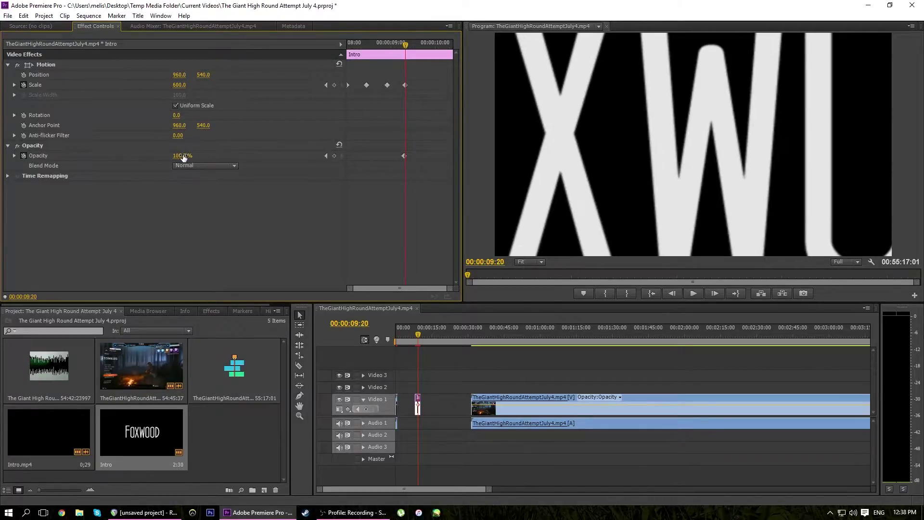
key(Left)
drag(179, 156, 164, 155)
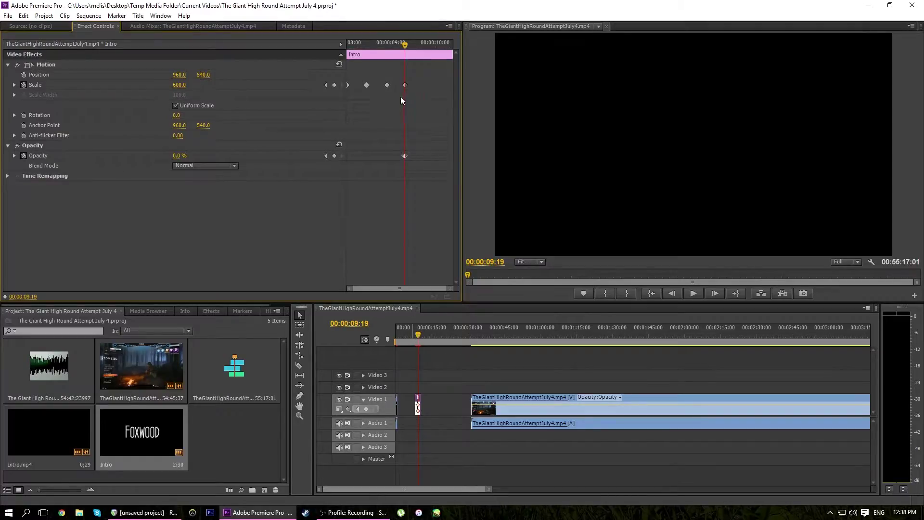
Preview the animation and drag the Scale and Opacity keyframes earlier to retime the fade.
click(350, 42)
key(space)
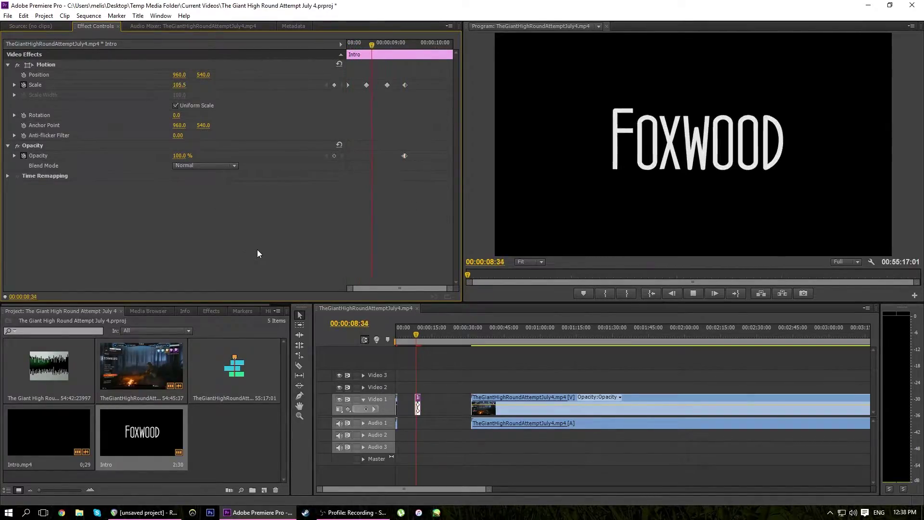
key(space)
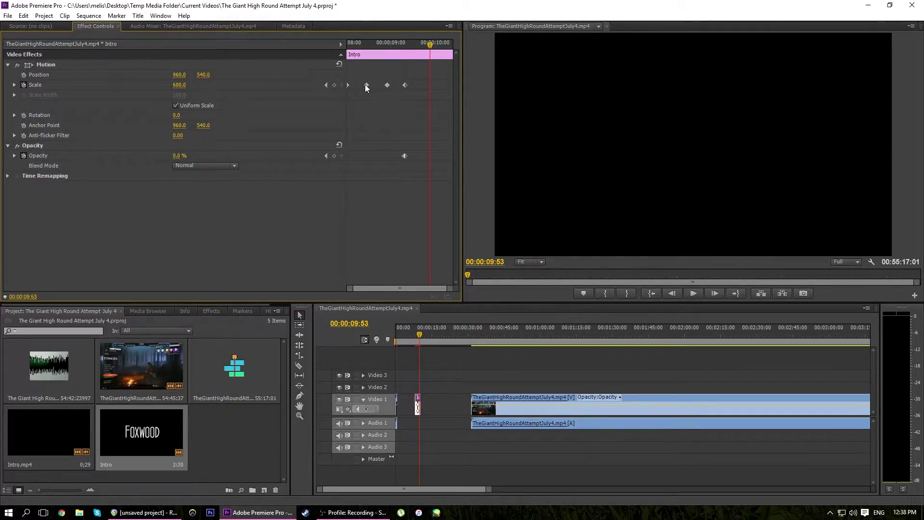
mouse_move(367, 86)
mouse_down()
mouse_move(354, 86)
mouse_move(372, 85)
mouse_up()
drag(405, 156, 372, 156)
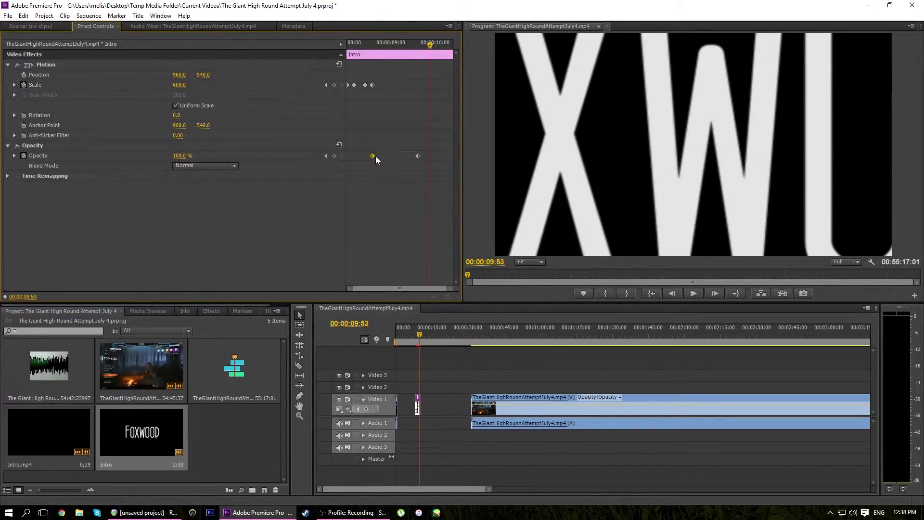
click(372, 156)
drag(450, 289, 415, 289)
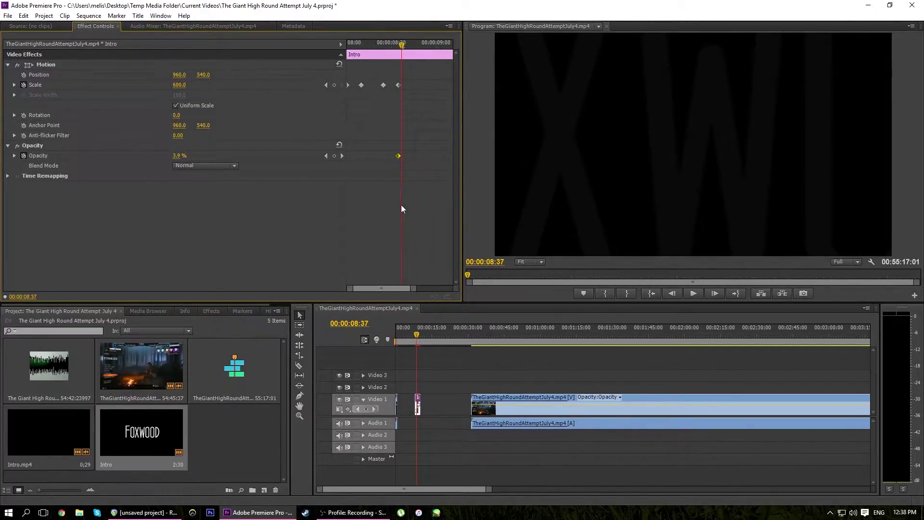
drag(397, 156, 395, 156)
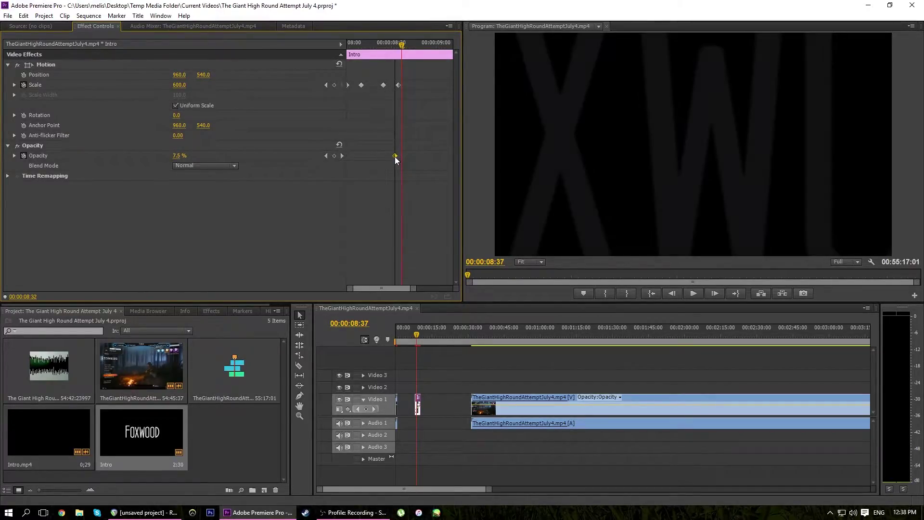
drag(403, 289, 418, 289)
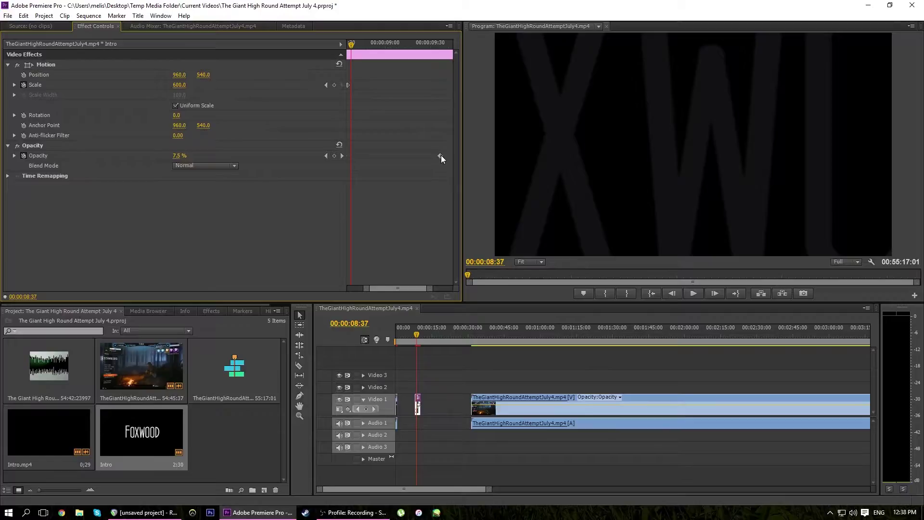
Move the full-opacity keyframe onto the current time and preview the intro.
drag(440, 155, 355, 155)
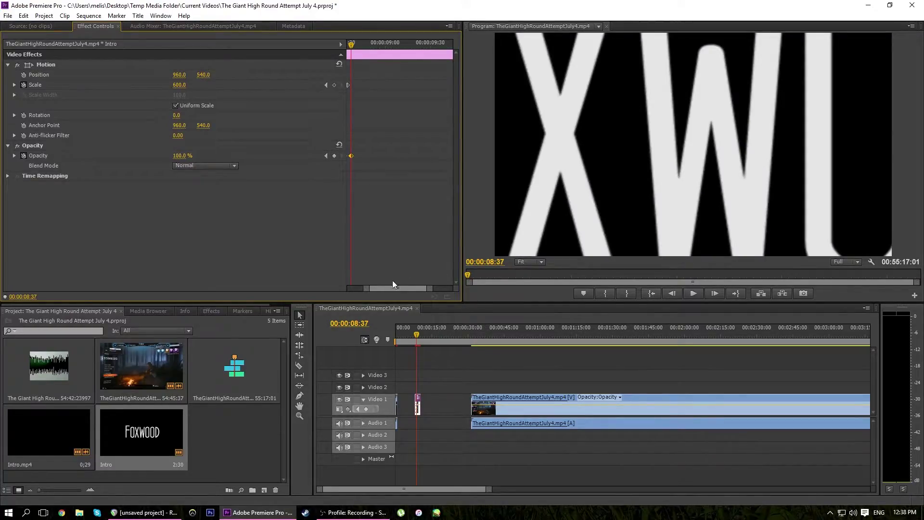
drag(393, 285, 339, 282)
click(355, 44)
key(space)
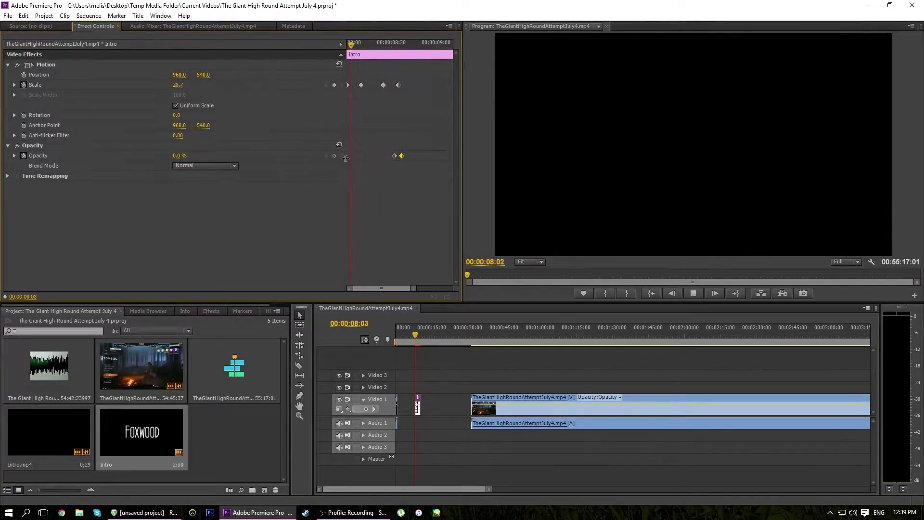
key(space)
key(Left)
key(Left)
key(Left)
key(Left)
key(Left)
key(Left)
key(Left)
key(Left)
key(Left)
key(Left)
key(Left)
key(Left)
key(Left)
key(Left)
key(Left)
key(Left)
key(Left)
key(Left)
key(Left)
key(Left)
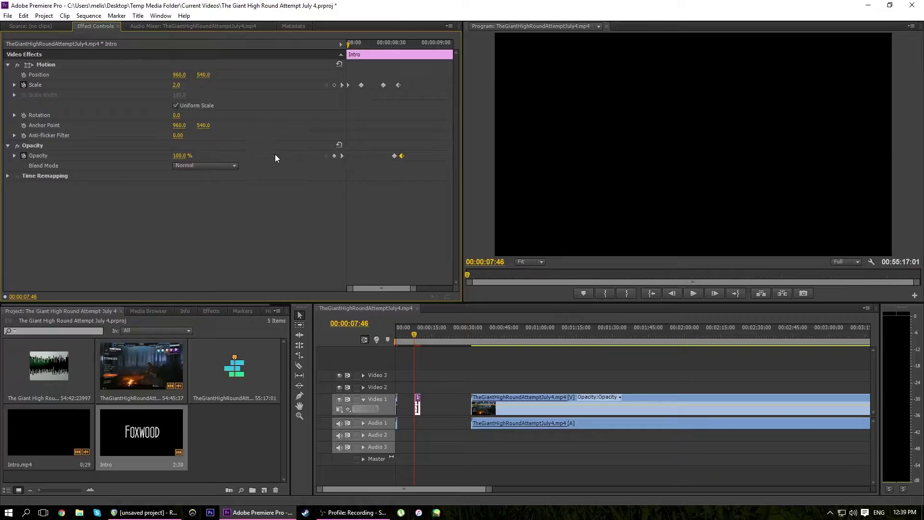
key(space)
key(space)
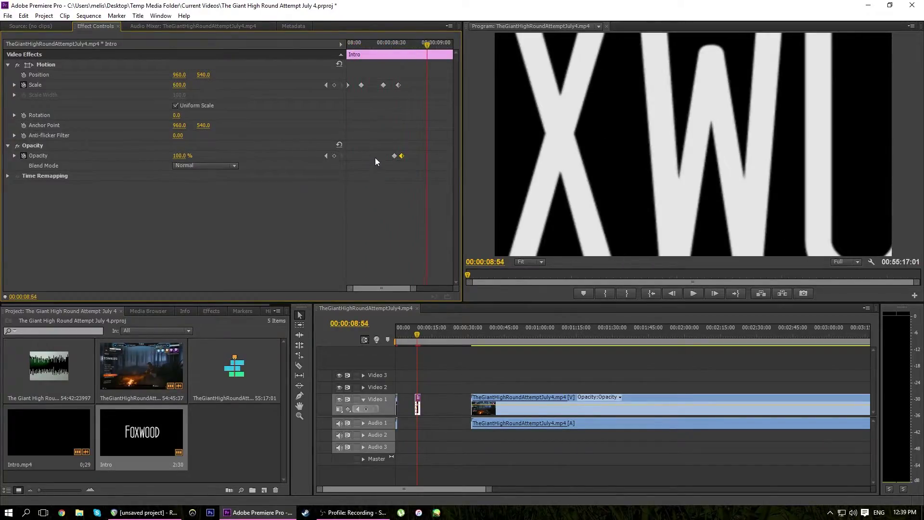
Set Opacity to 100% at 08:32 and 0% at 09:16, previewing the ending.
drag(377, 52, 395, 53)
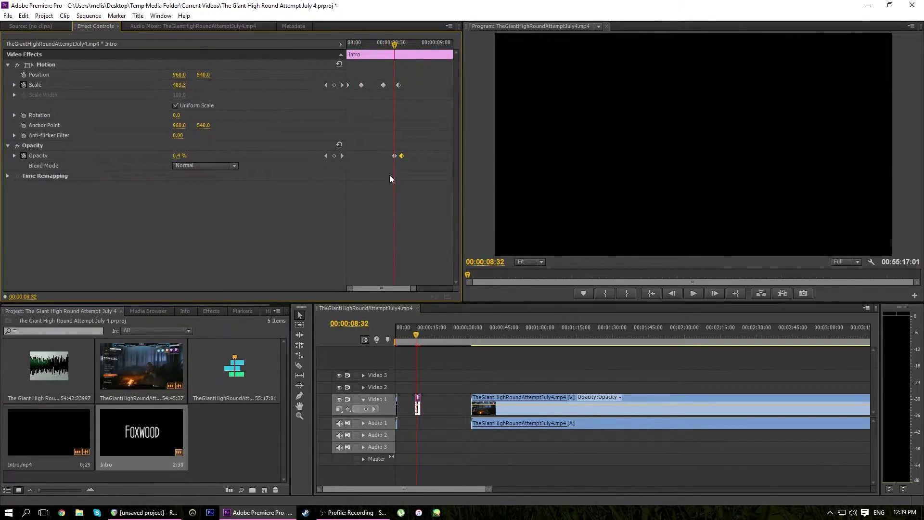
drag(178, 156, 222, 156)
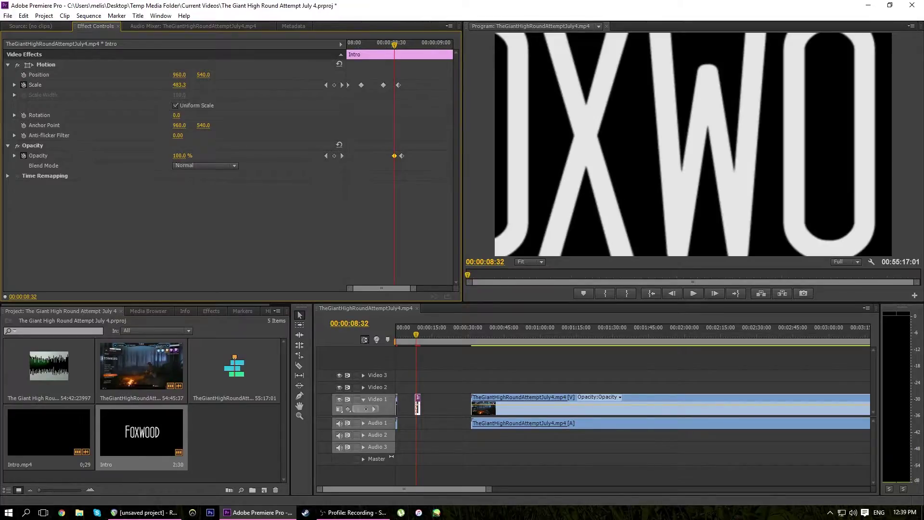
key(space)
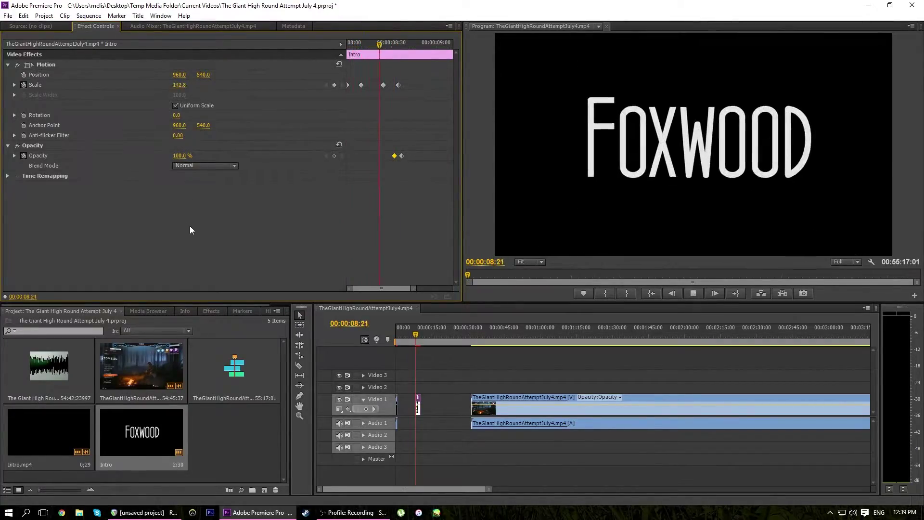
key(space)
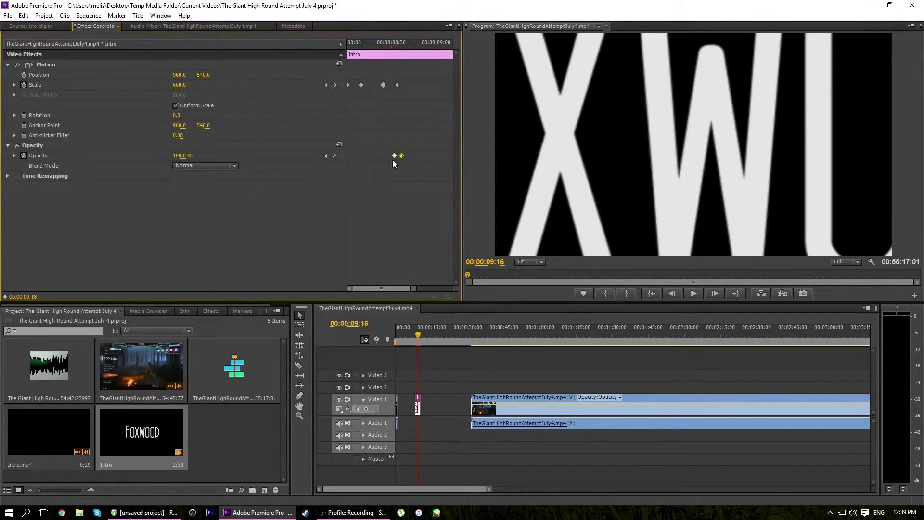
drag(175, 156, 144, 156)
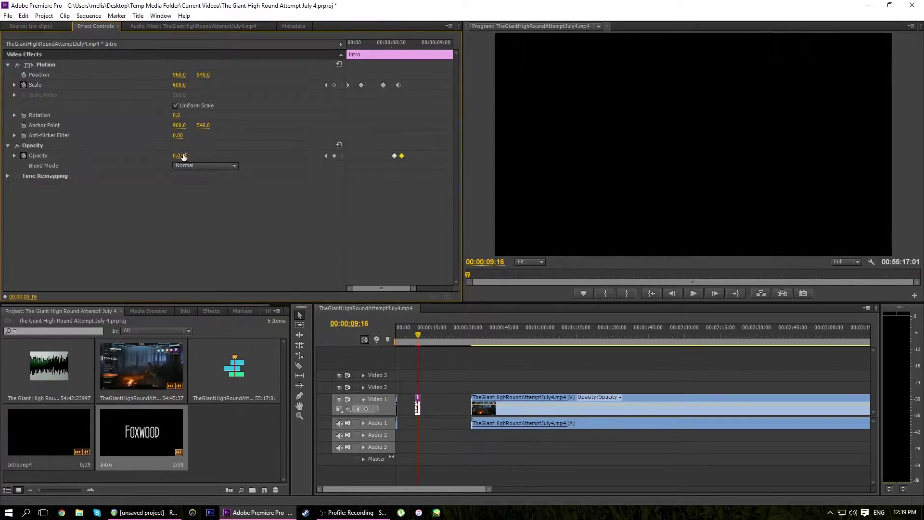
key(Up)
key(space)
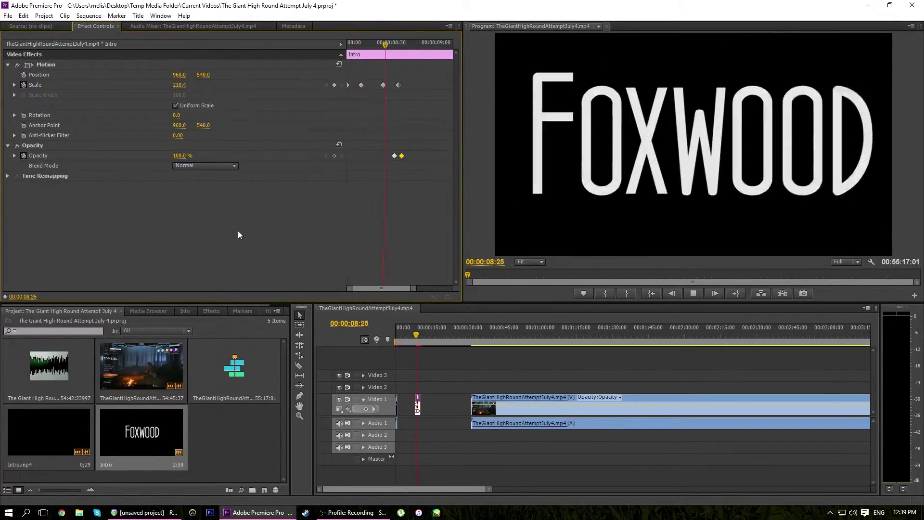
key(space)
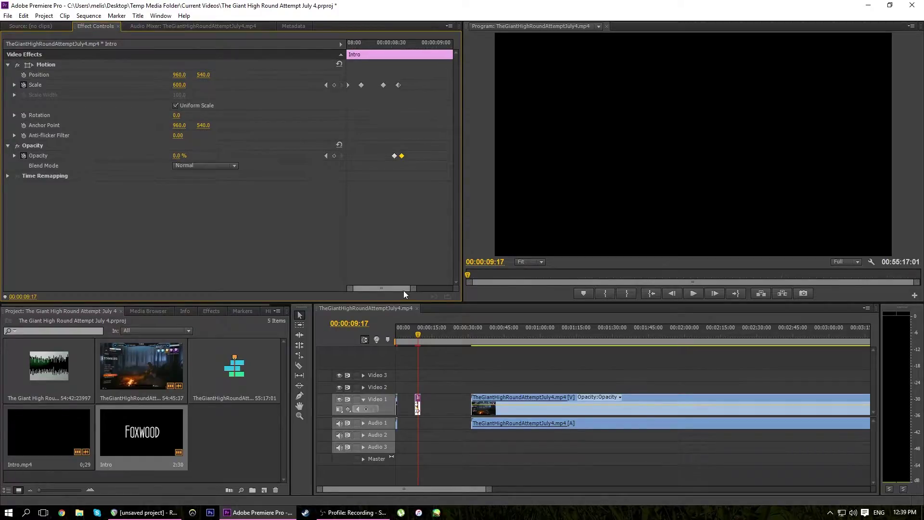
Remove the 0% opacity keyframe, try a 0% fade at 09:04, then undo it.
mouse_move(404, 288)
mouse_down()
mouse_move(423, 287)
mouse_move(386, 288)
mouse_up()
key(Delete)
key(Up)
key(space)
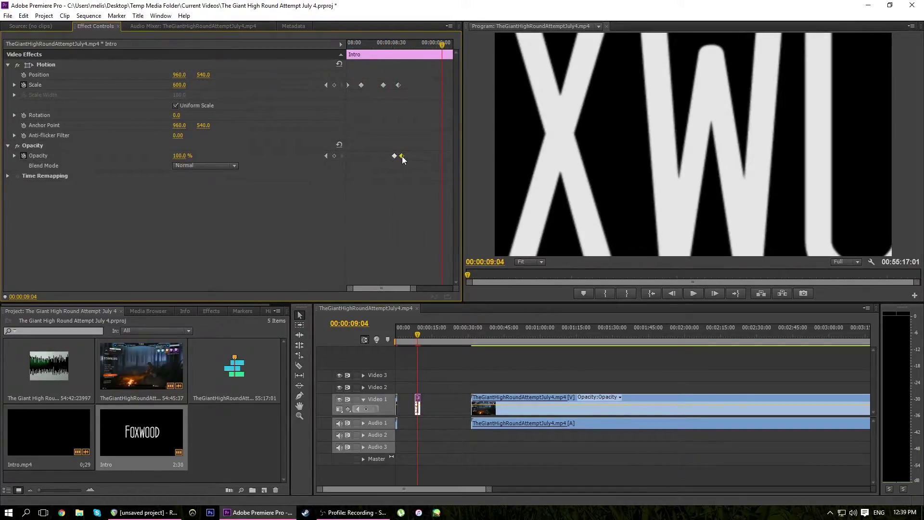
click(402, 156)
drag(187, 157, 145, 157)
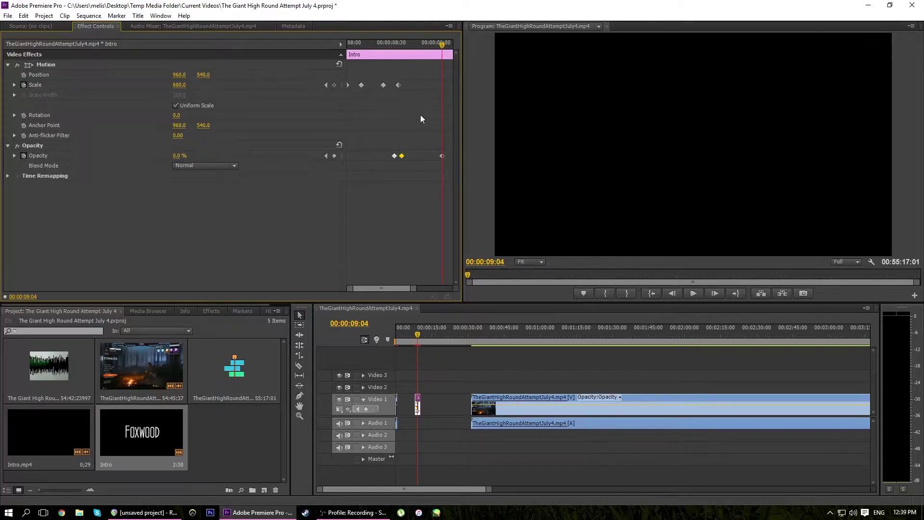
key(ctrl+z)
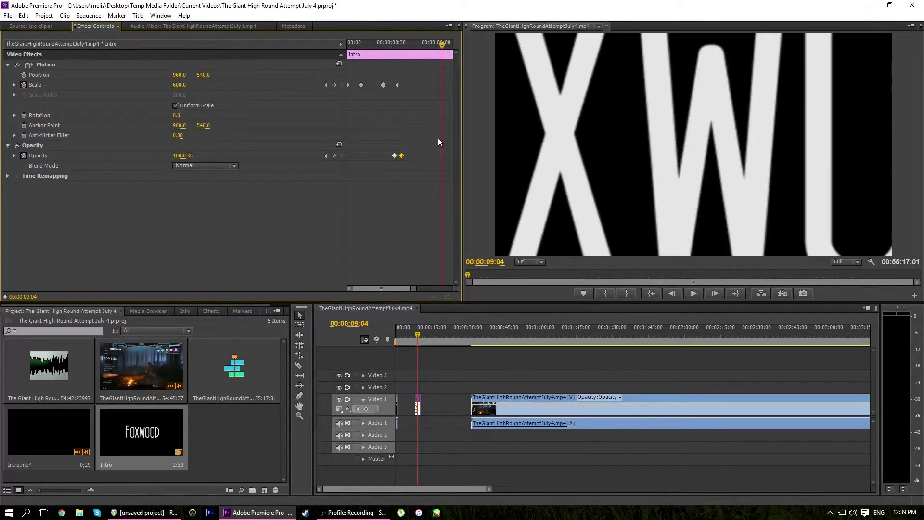
Set the title to 0% opacity at 08:37 and play the intro to check it.
click(404, 47)
click(401, 47)
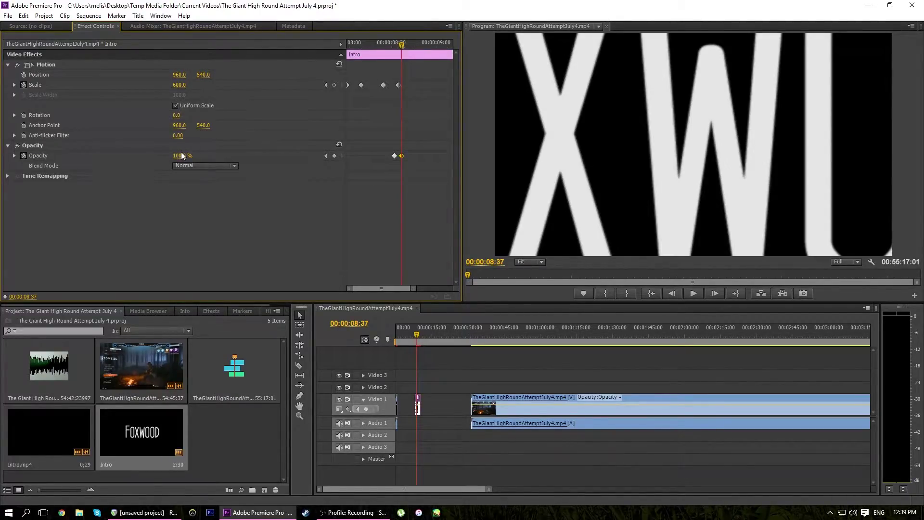
drag(182, 156, 138, 156)
drag(399, 43, 232, 42)
drag(356, 43, 232, 49)
key(space)
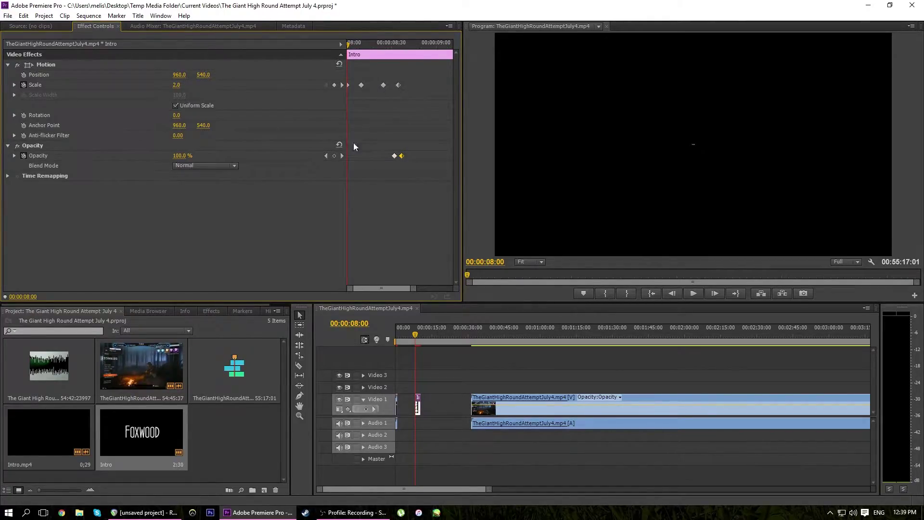
key(space)
key(space)
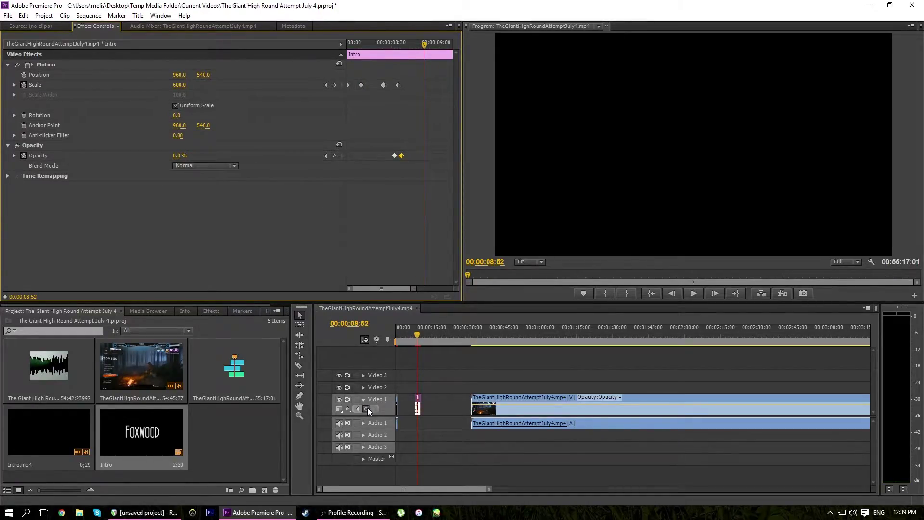
Place The Giant High Round Attempt July 4.wav on Audio 2 under the gameplay clip.
click(417, 405)
key(Delete)
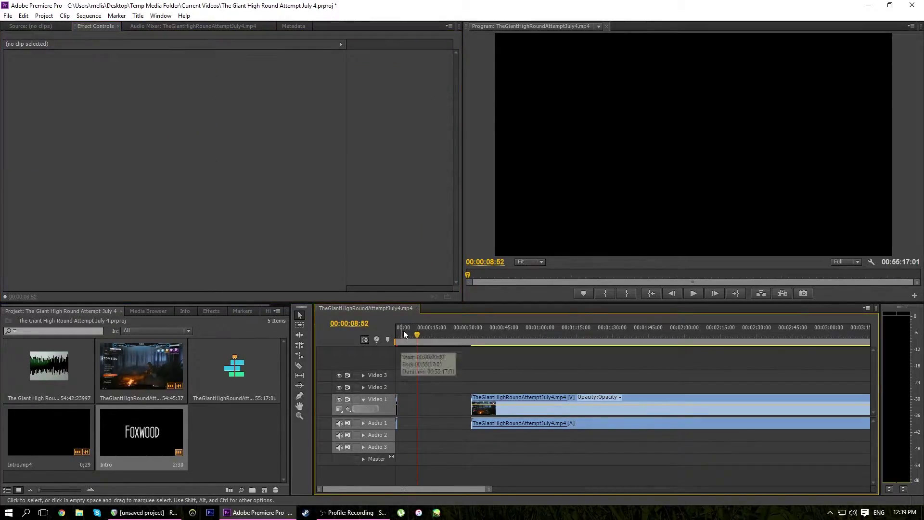
key(Home)
key(space)
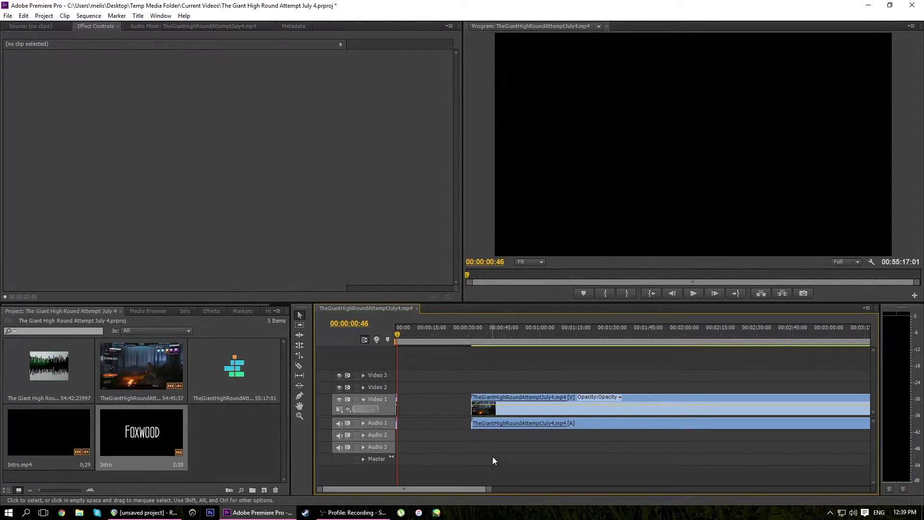
mouse_move(483, 337)
mouse_down()
mouse_move(473, 333)
mouse_move(489, 333)
mouse_up()
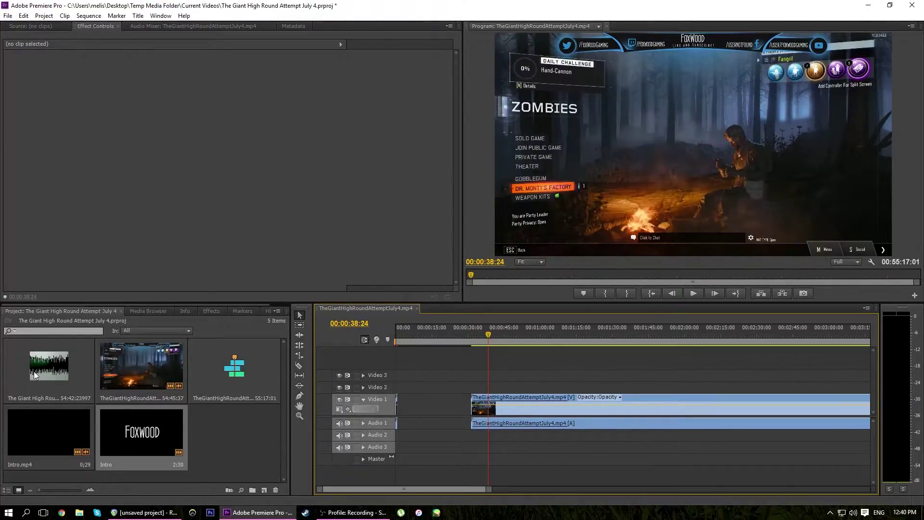
drag(34, 375, 474, 441)
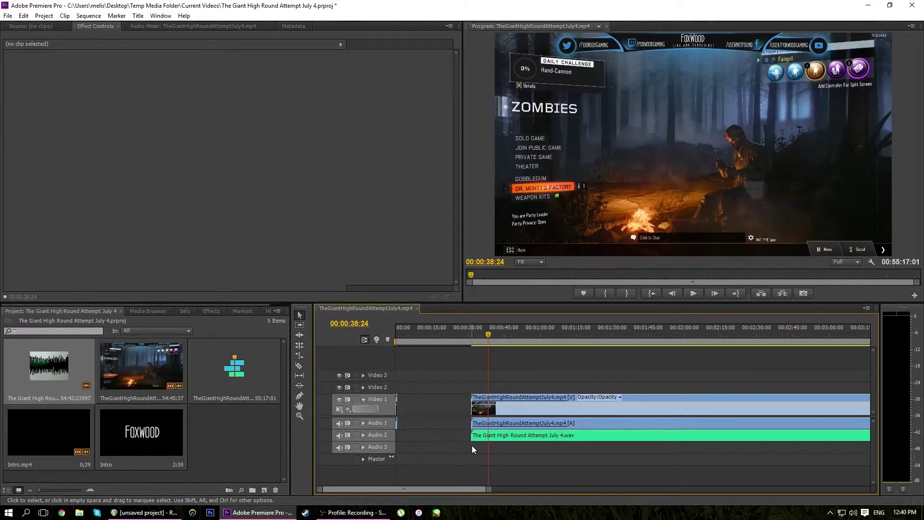
click(349, 513)
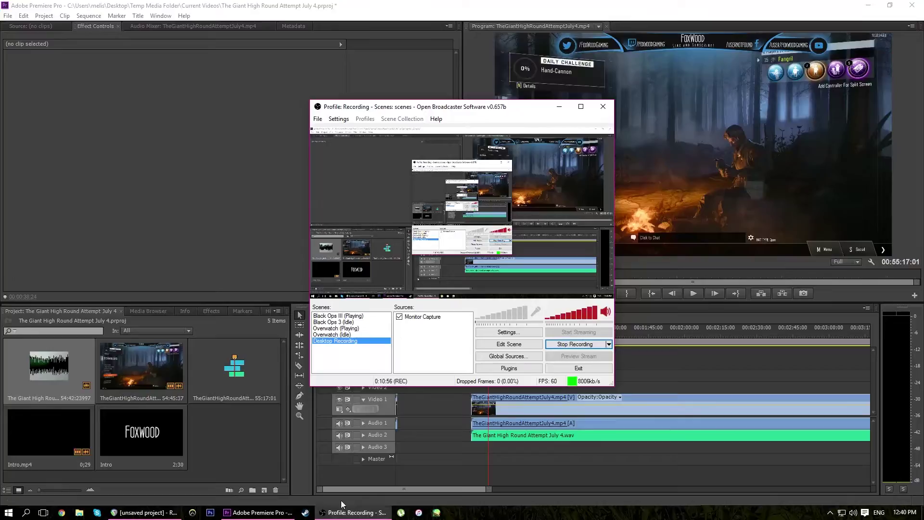
Switch to REAPER, enlarge Track 1's height and zoom out to the full commentary waveform.
click(342, 513)
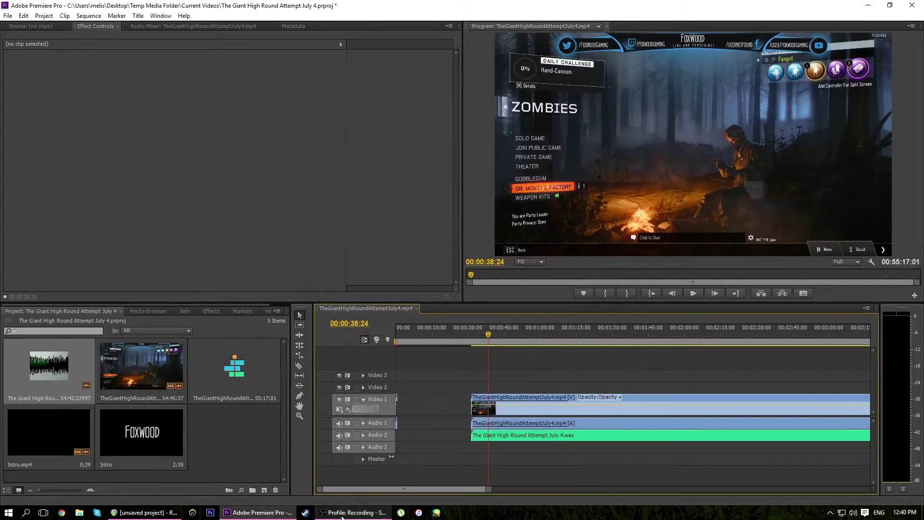
click(149, 516)
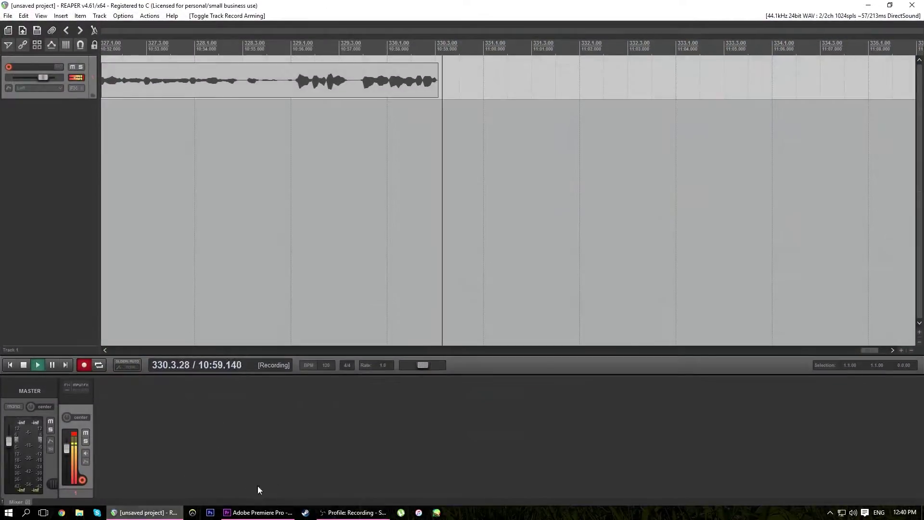
drag(68, 98, 68, 300)
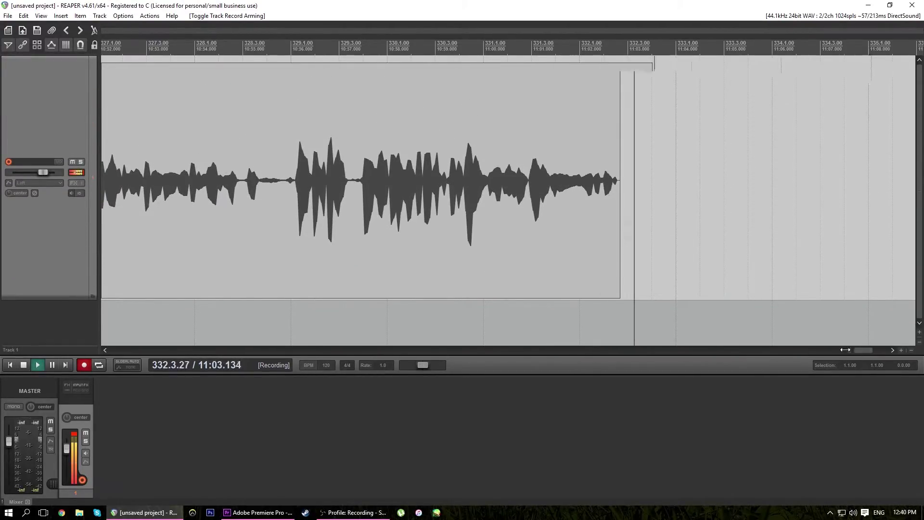
drag(859, 351, 110, 353)
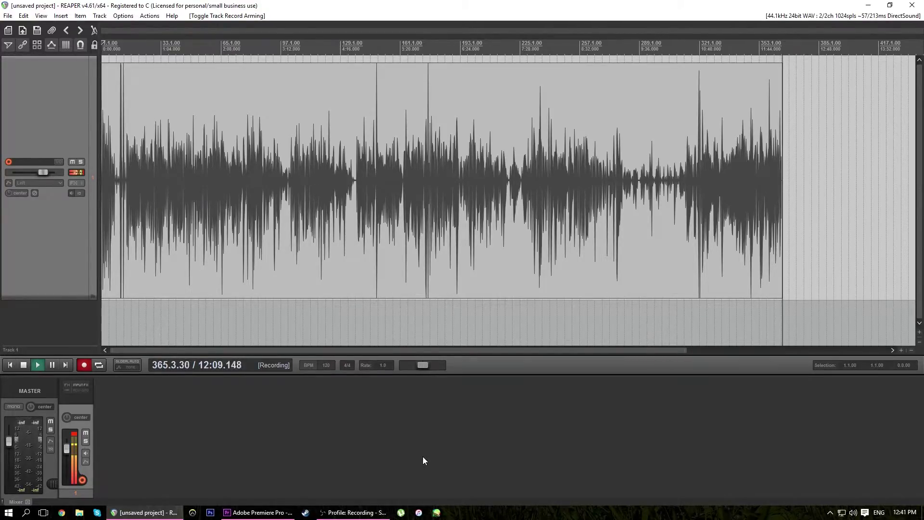
Select the commentary clip, expand Audio 1 and Audio 2, and zoom to 30–45 seconds.
click(258, 513)
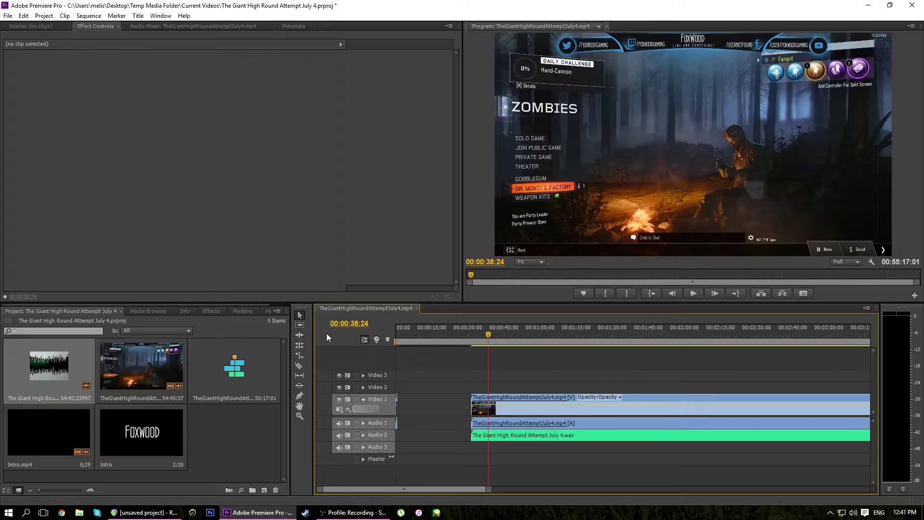
click(484, 436)
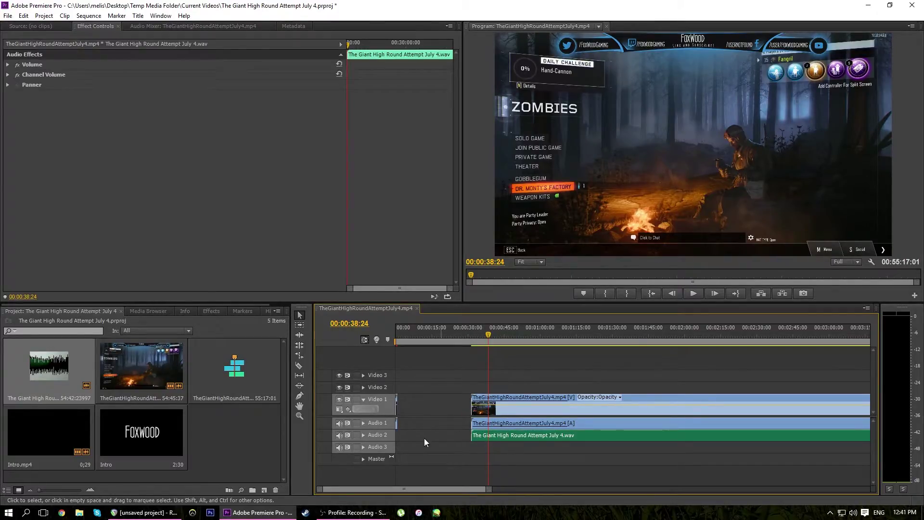
click(363, 435)
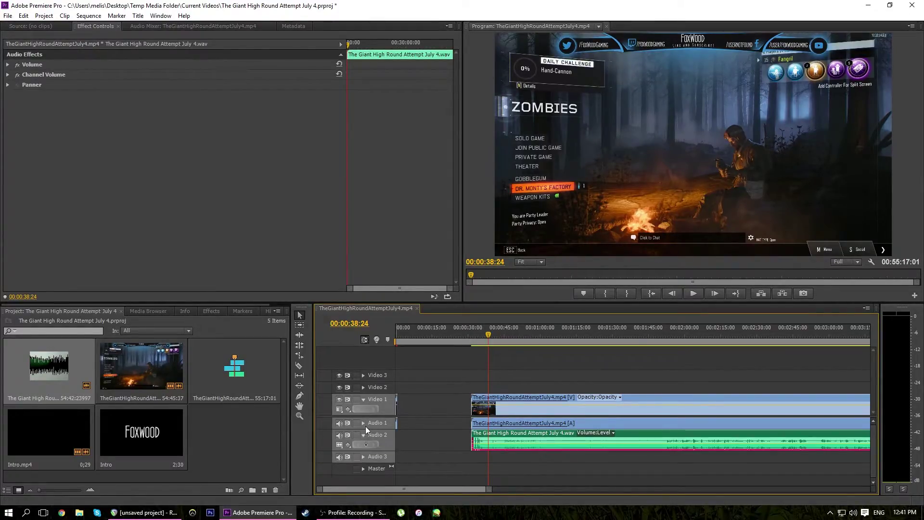
click(364, 423)
drag(488, 489, 400, 493)
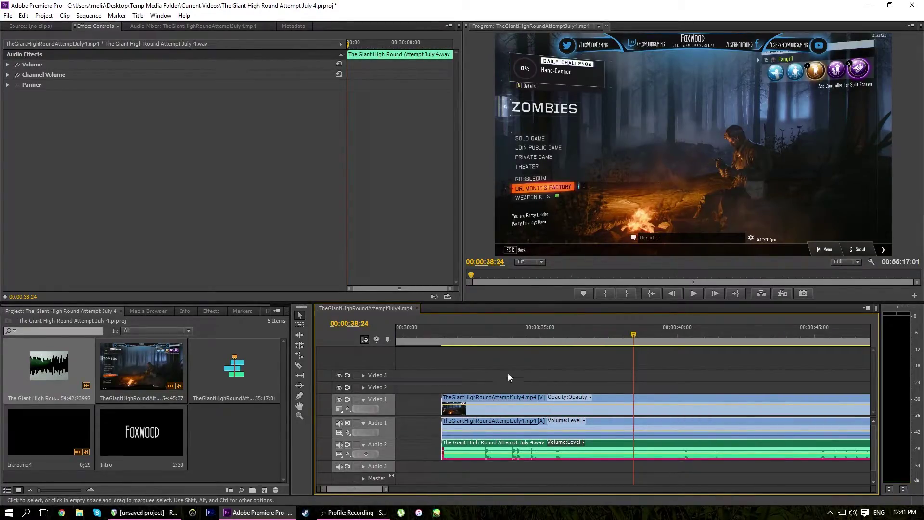
Line the commentary clip's start up with the playhead near 36 seconds and play to check sync.
mouse_move(474, 334)
mouse_down()
mouse_move(463, 332)
mouse_move(493, 332)
mouse_move(472, 333)
mouse_up()
drag(607, 446, 733, 441)
drag(457, 334, 579, 337)
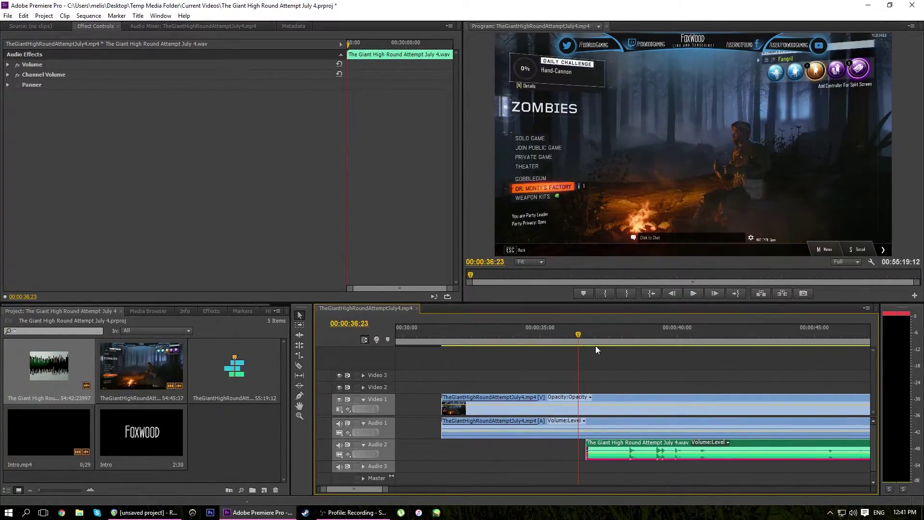
click(591, 340)
drag(614, 446, 846, 446)
key(space)
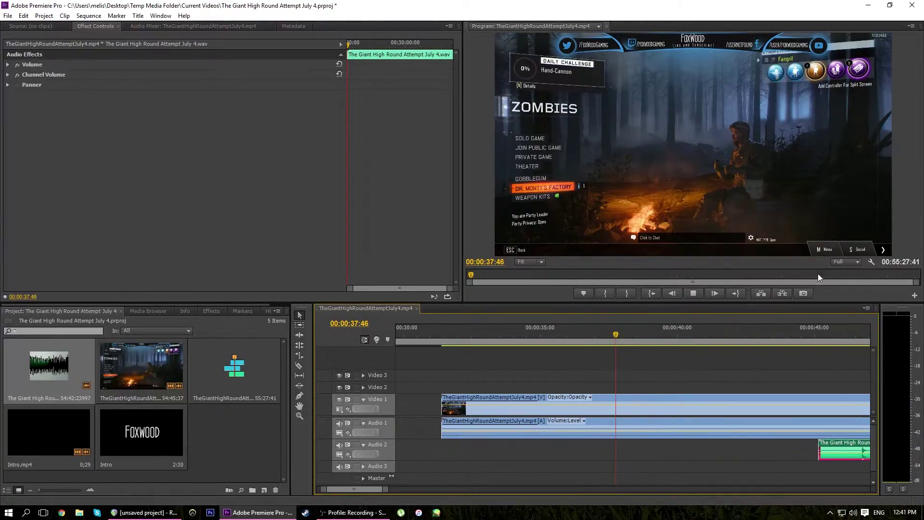
click(601, 333)
key(space)
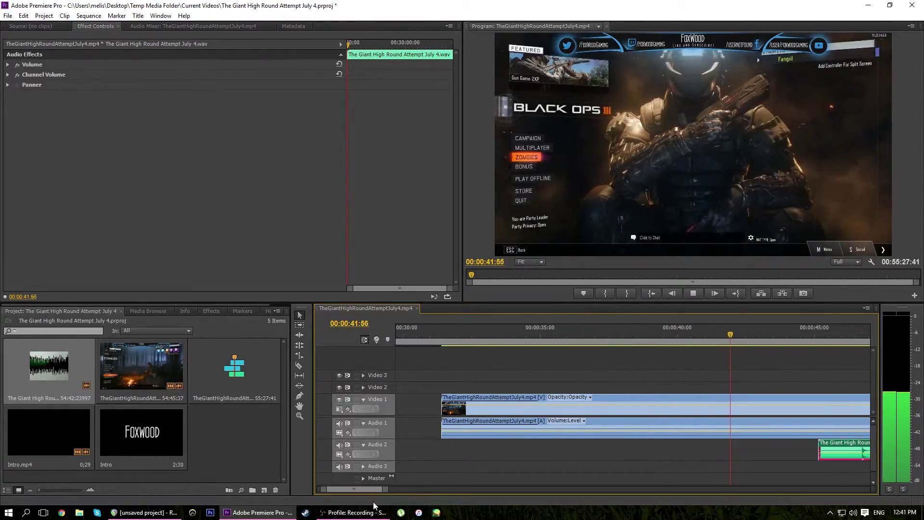
Find the cut to the zombies menu and slide the commentary clip earlier, fine-tuning its position.
drag(386, 490, 421, 492)
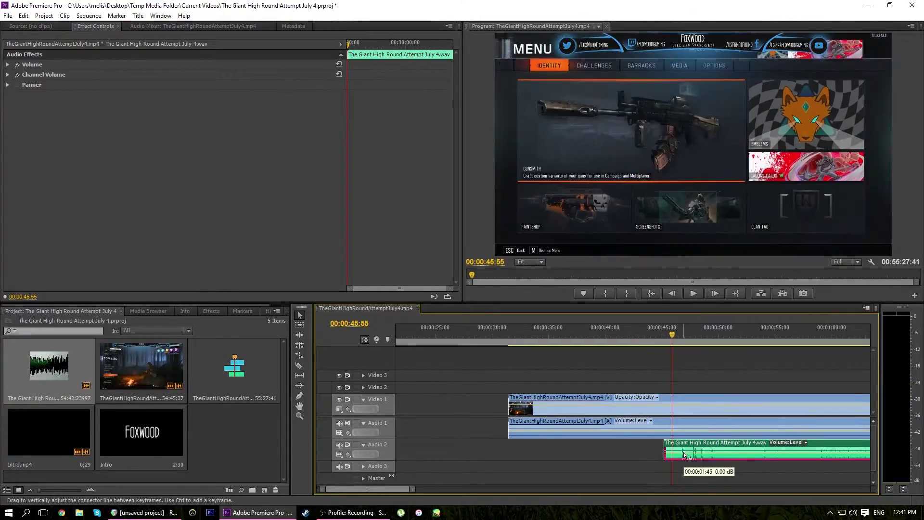
key(Left)
key(Left)
key(Left)
key(Left)
key(Left)
key(Left)
key(Left)
key(Left)
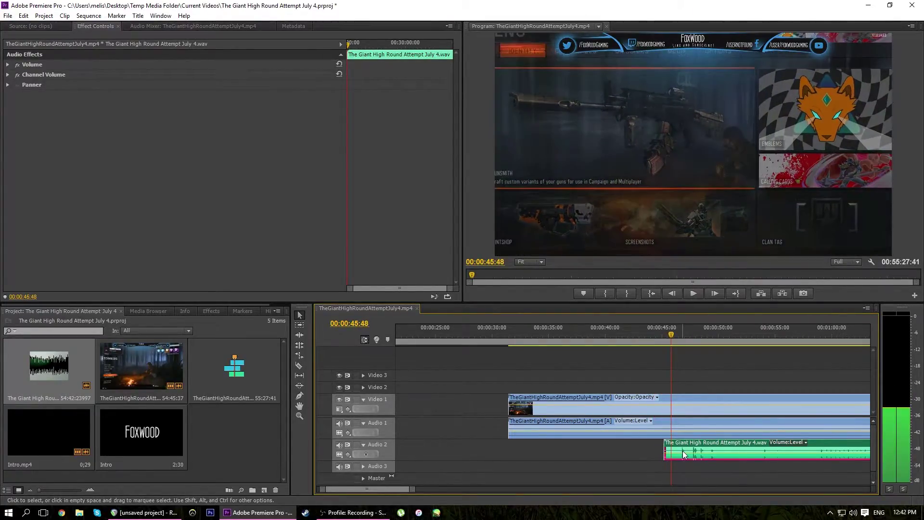
key(Left)
key(Left)
key(Left)
key(Left)
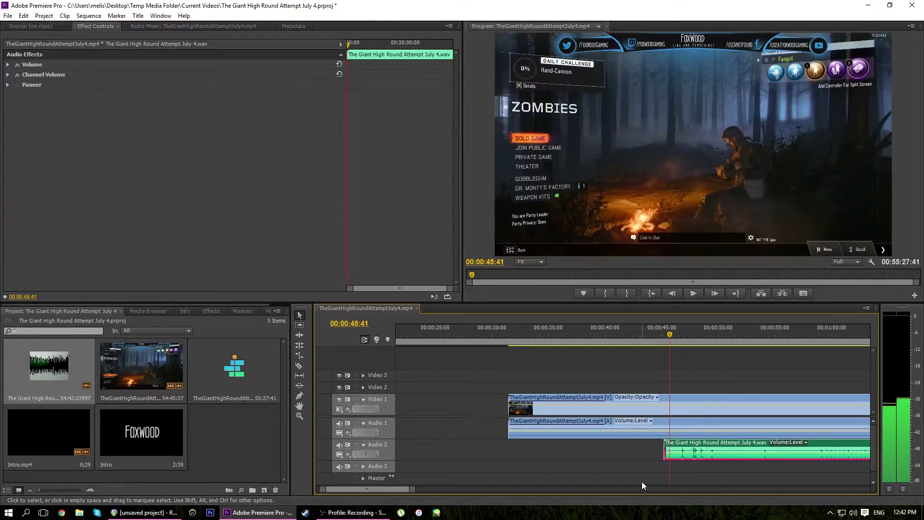
drag(411, 489, 469, 478)
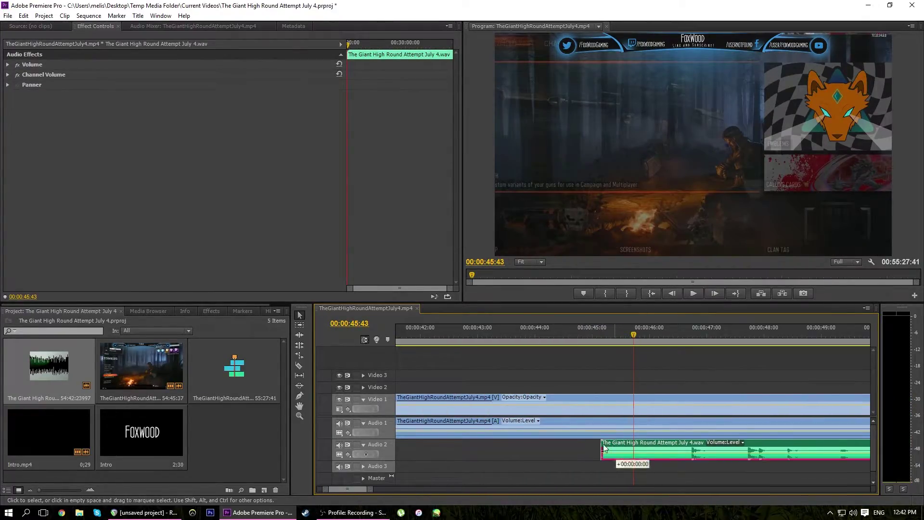
drag(604, 448, 565, 453)
drag(721, 443, 702, 443)
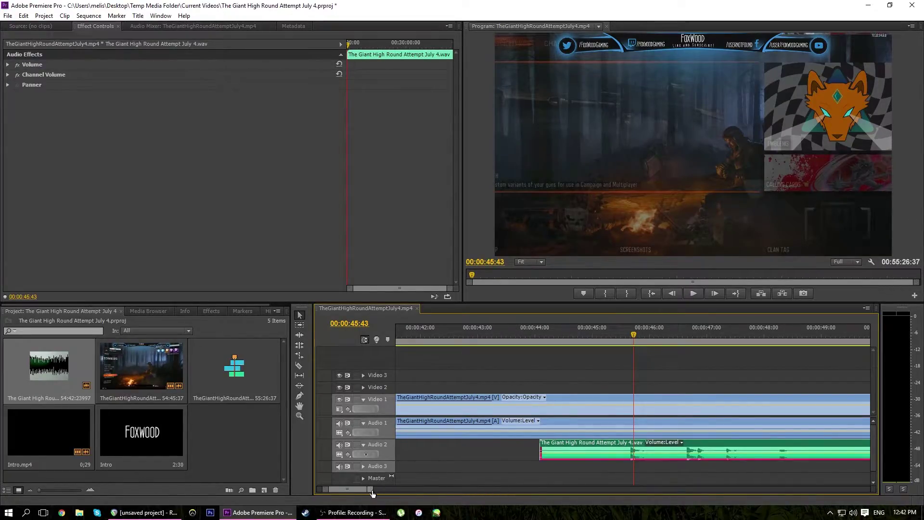
drag(371, 490, 340, 490)
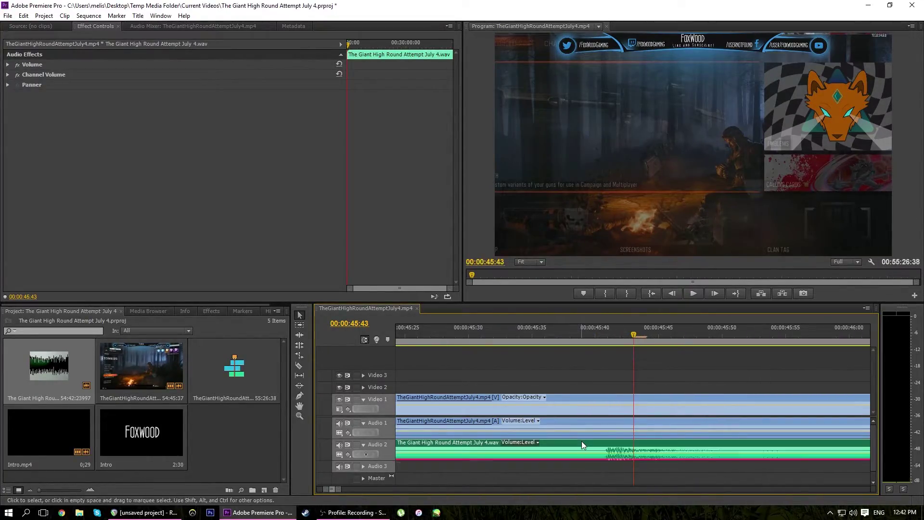
drag(582, 441, 607, 443)
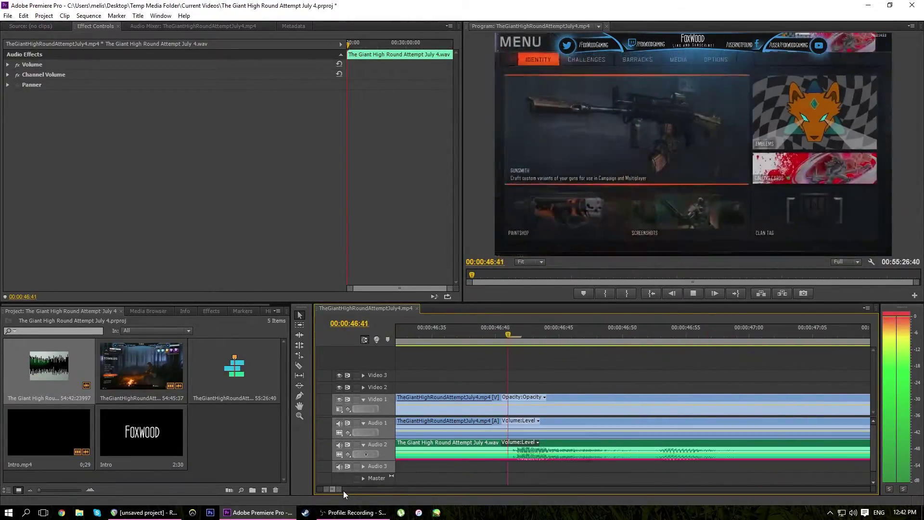
drag(343, 490, 392, 491)
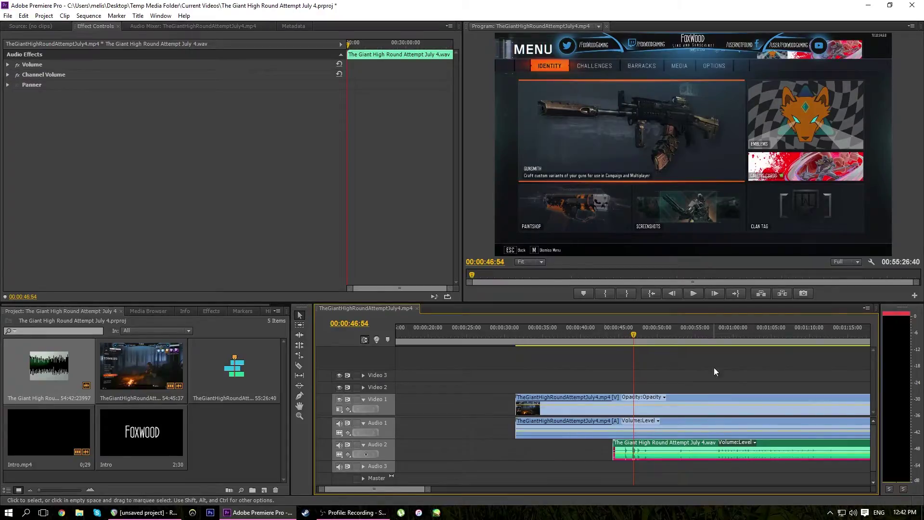
Check sync from about 00:00:57 and 00:00:45, moving the commentary clip earlier again.
click(715, 332)
key(space)
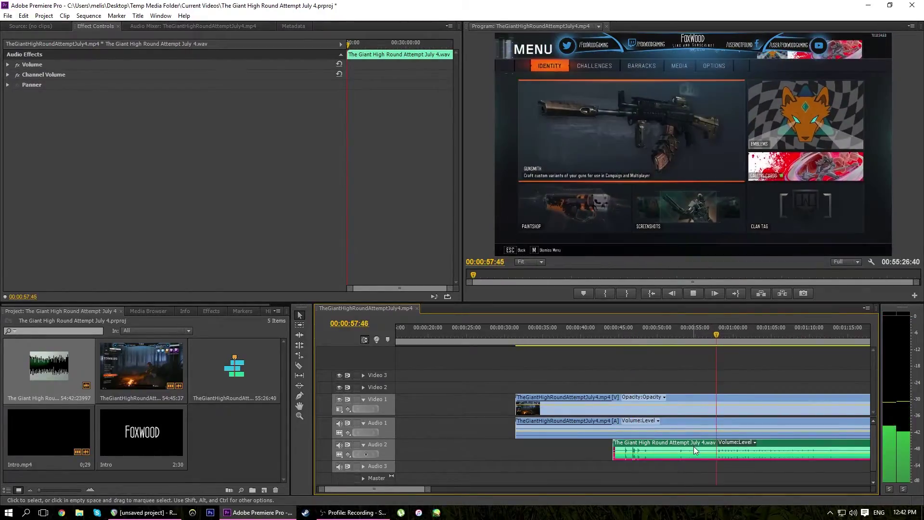
drag(694, 448, 621, 448)
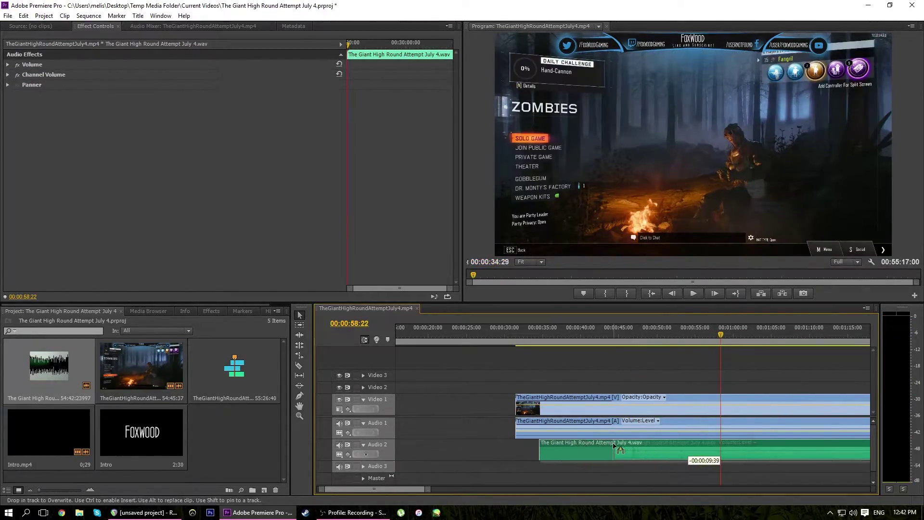
click(620, 332)
key(space)
mouse_move(426, 491)
mouse_down()
mouse_move(385, 491)
mouse_move(413, 490)
mouse_up()
key(space)
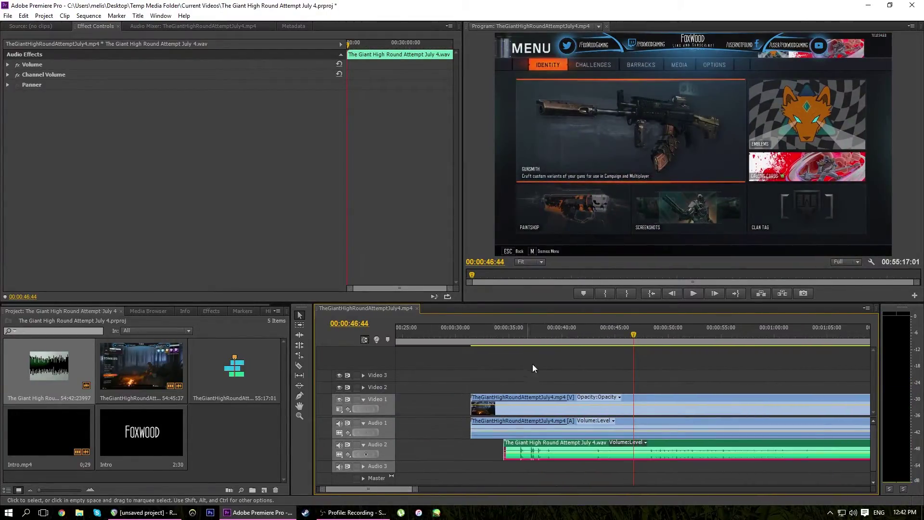
Replay from about 00:00:43:42 and review the sequence end, returning to 00:00:43:59.
drag(570, 334, 600, 329)
key(space)
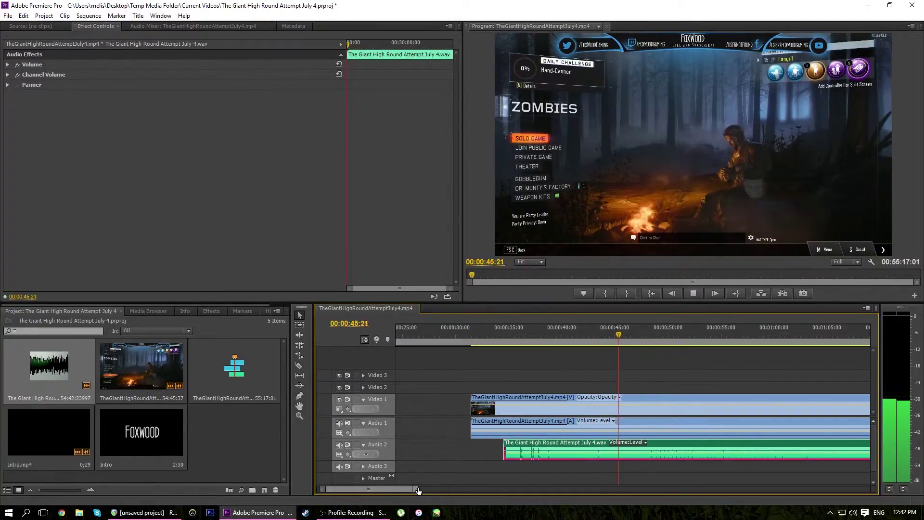
key(End)
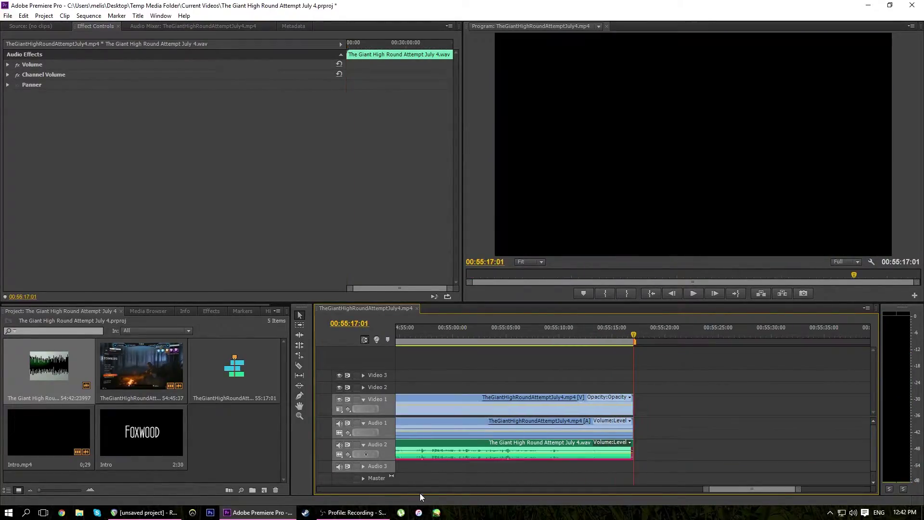
drag(767, 492, 382, 490)
mouse_move(654, 333)
mouse_down()
mouse_move(629, 332)
mouse_move(647, 332)
mouse_up()
drag(409, 489, 398, 488)
Step to the cut to the zombies menu and nudge the commentary clip 21 frames earlier.
key(Right)
key(Right)
key(Right)
key(Right)
key(Right)
key(Right)
key(Right)
key(Right)
key(Right)
key(Right)
key(Right)
key(Right)
key(Right)
key(Right)
key(Right)
key(Right)
key(Right)
key(Right)
key(Right)
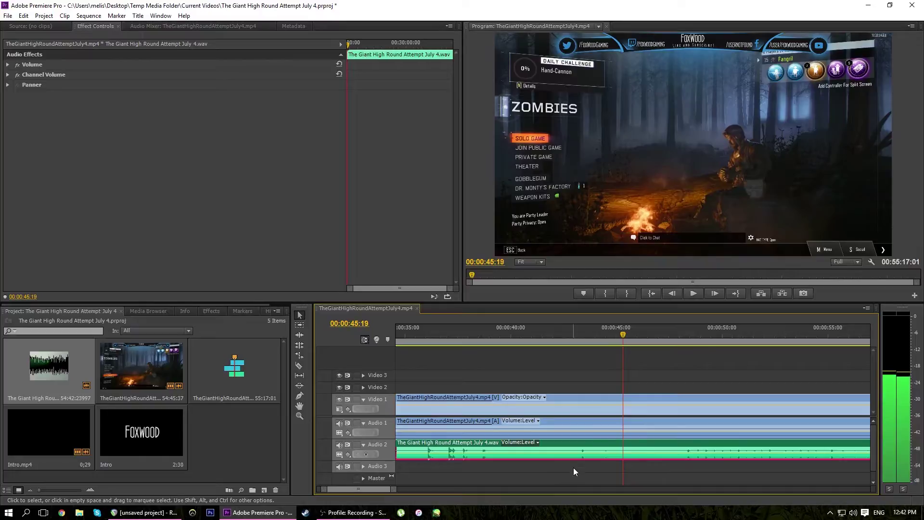
key(Left)
key(Left)
key(Left)
key(Left)
key(Left)
key(Left)
key(Left)
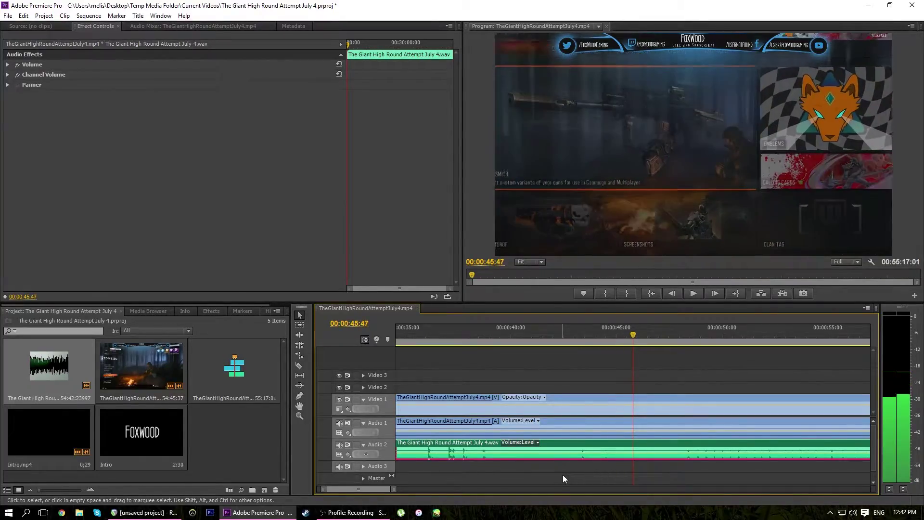
key(Left)
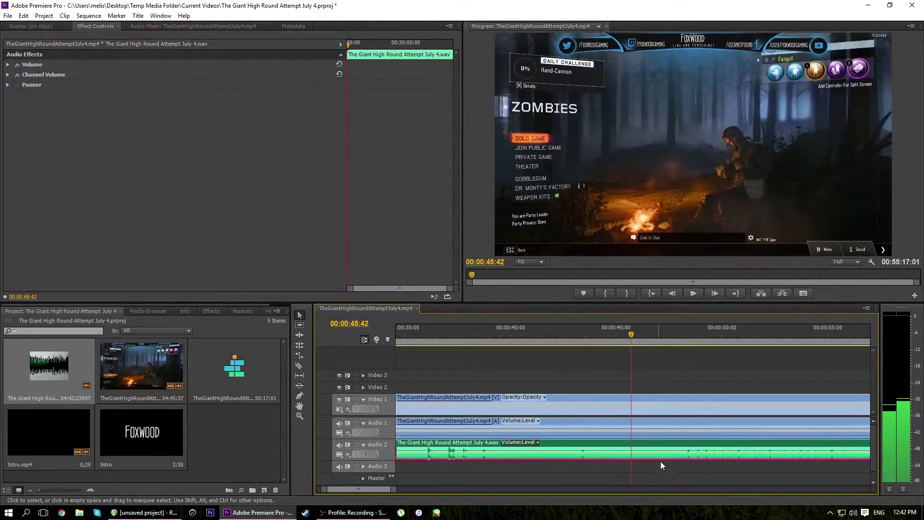
drag(655, 444, 614, 447)
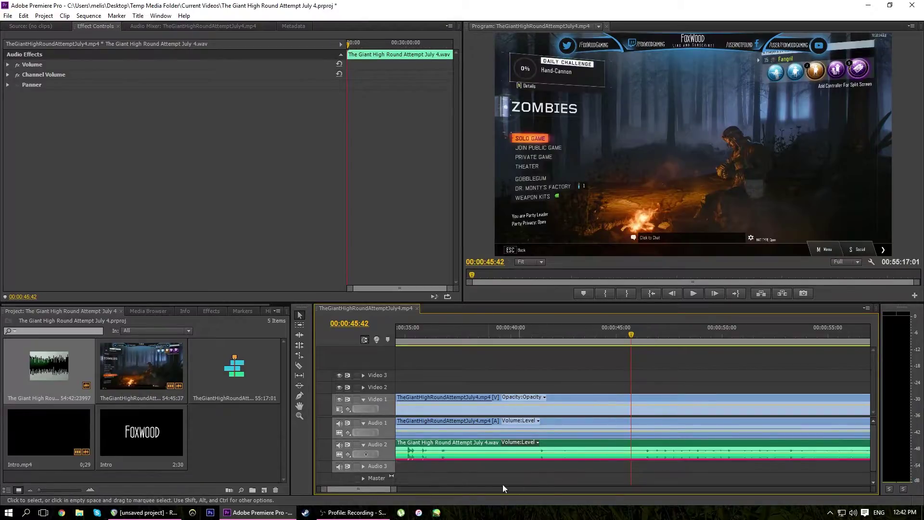
drag(388, 490, 349, 490)
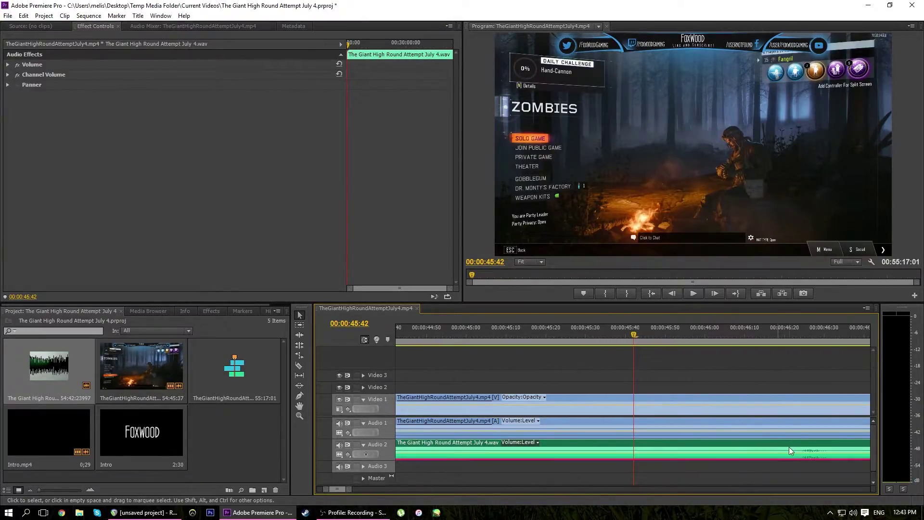
drag(771, 443, 681, 443)
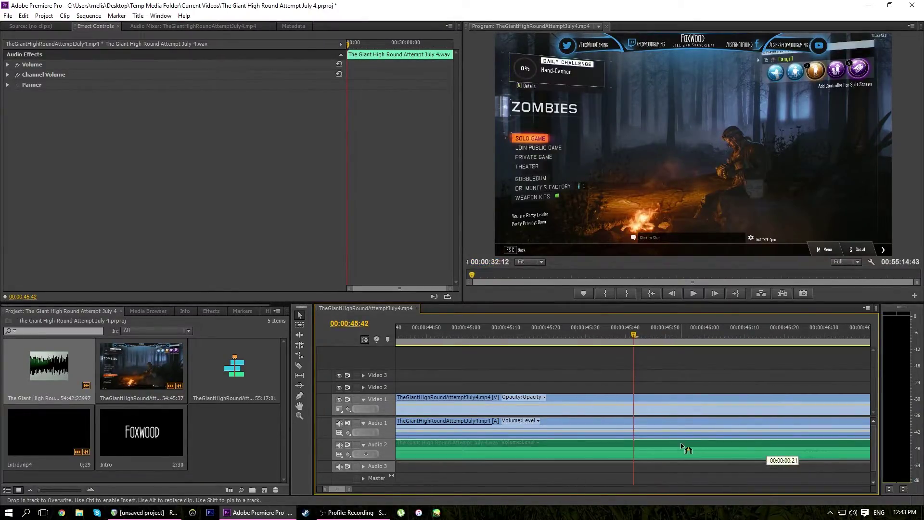
Inspect the commentary waveform, nudge the clip, play to check, then move to about 00:01:26.
double_click(602, 443)
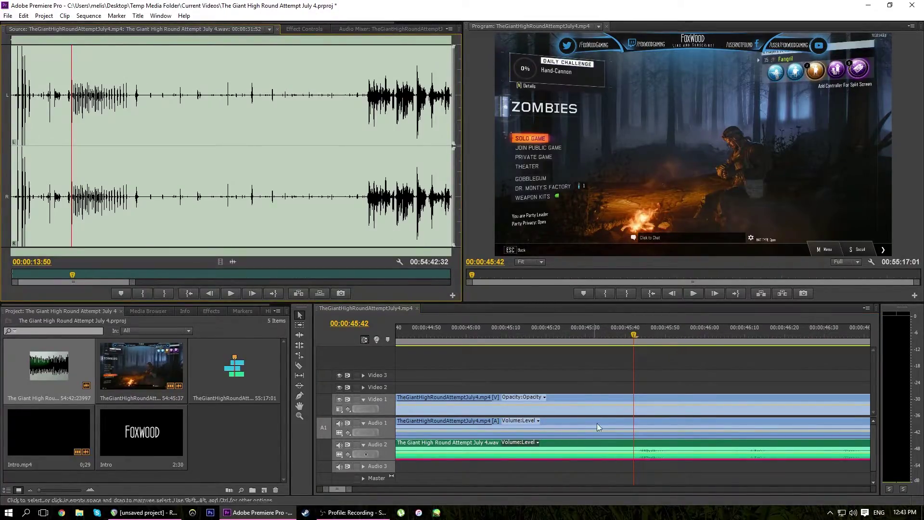
drag(601, 443, 597, 443)
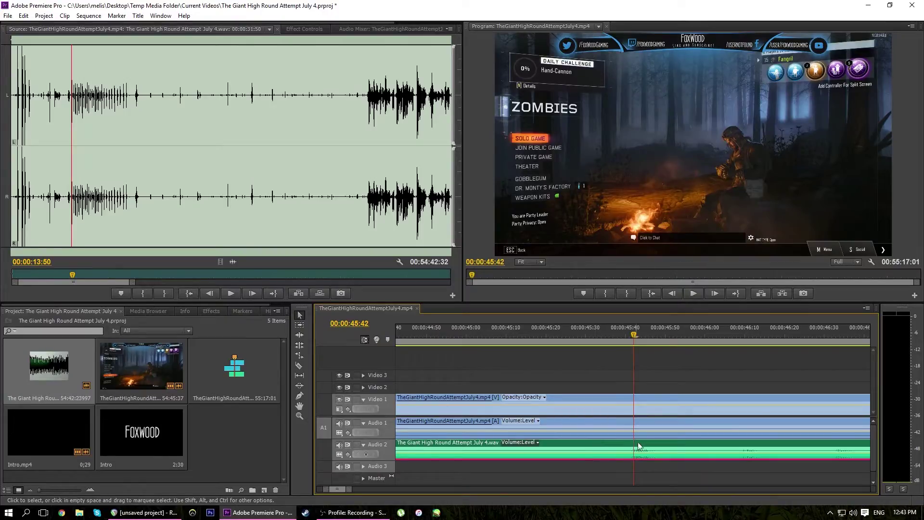
key(space)
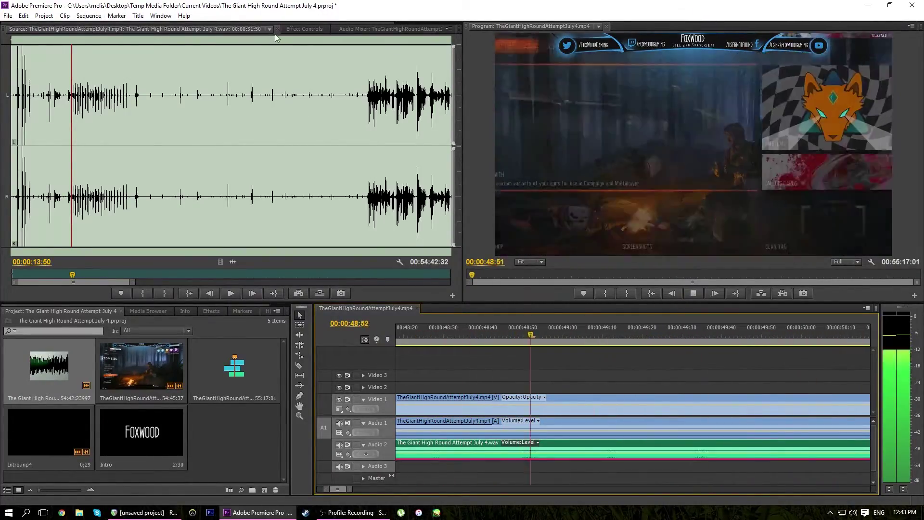
click(277, 29)
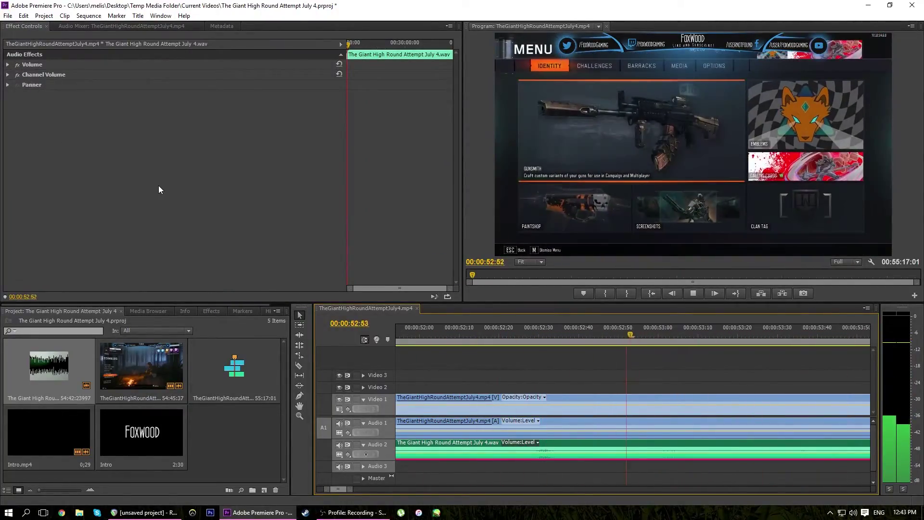
key(space)
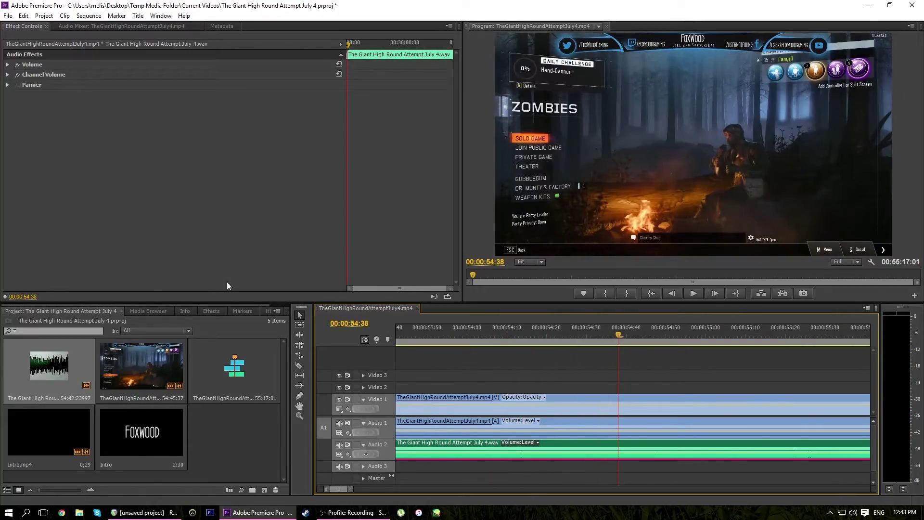
drag(350, 489, 477, 489)
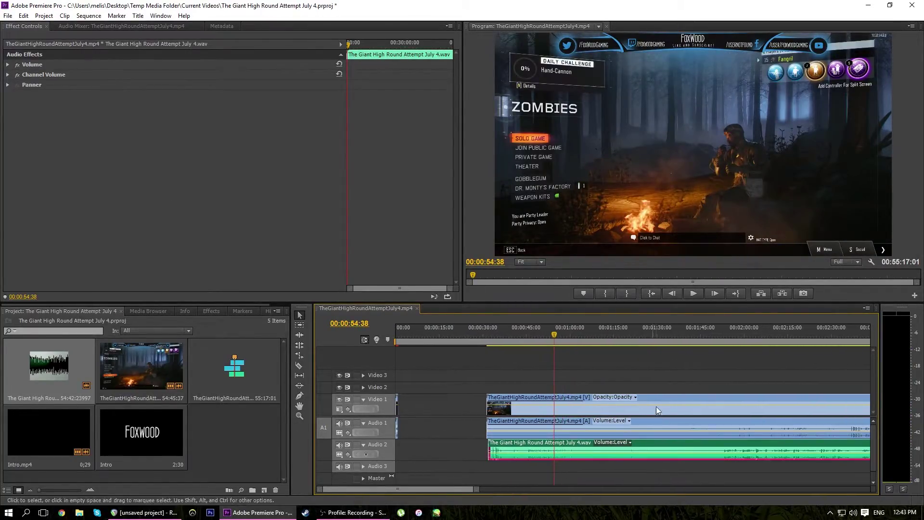
drag(695, 324, 648, 334)
text(0)
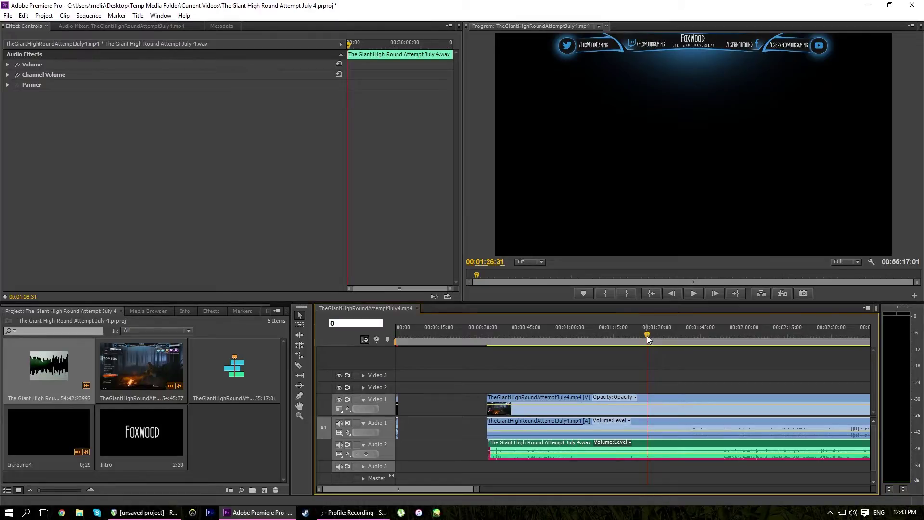
click(648, 338)
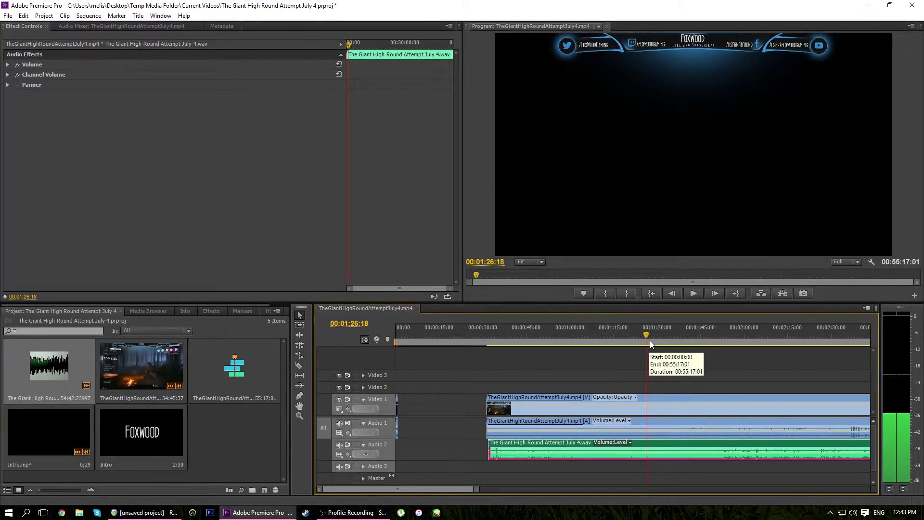
key(ctrl+k)
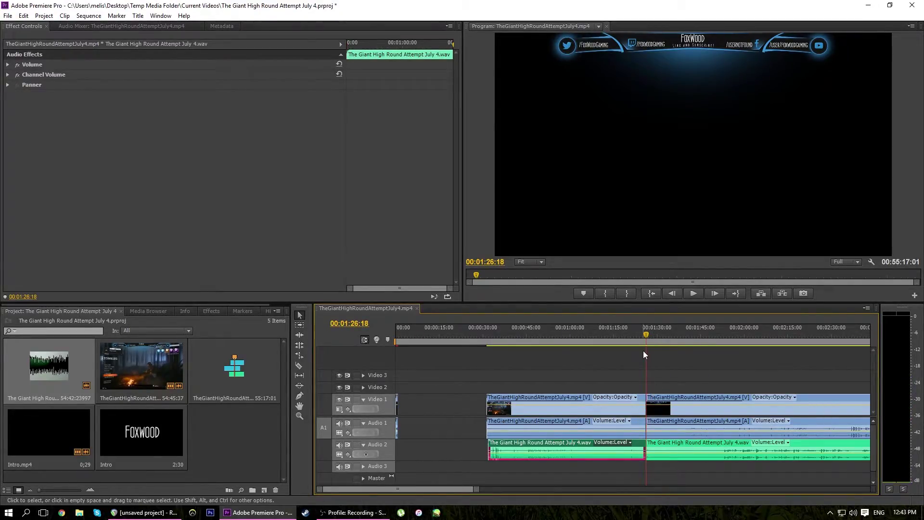
key(ctrl+z)
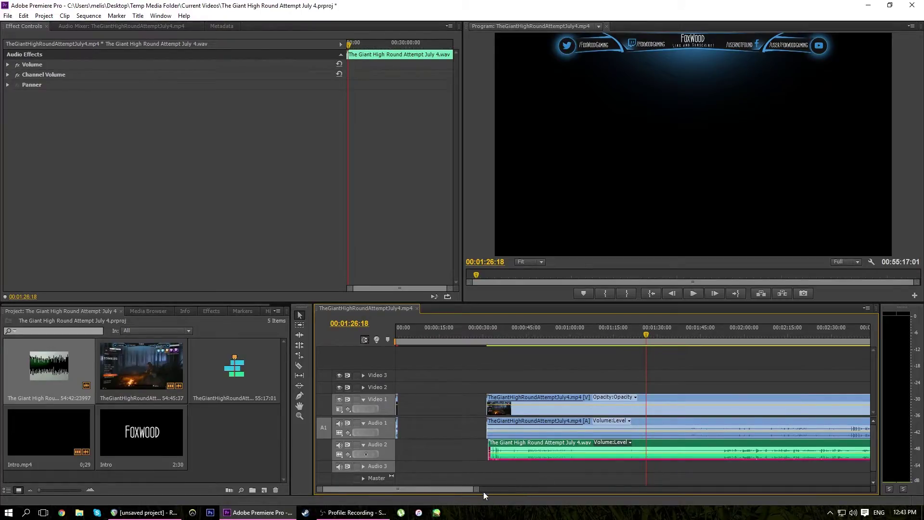
mouse_move(477, 490)
mouse_down()
mouse_move(495, 490)
mouse_move(465, 492)
mouse_up()
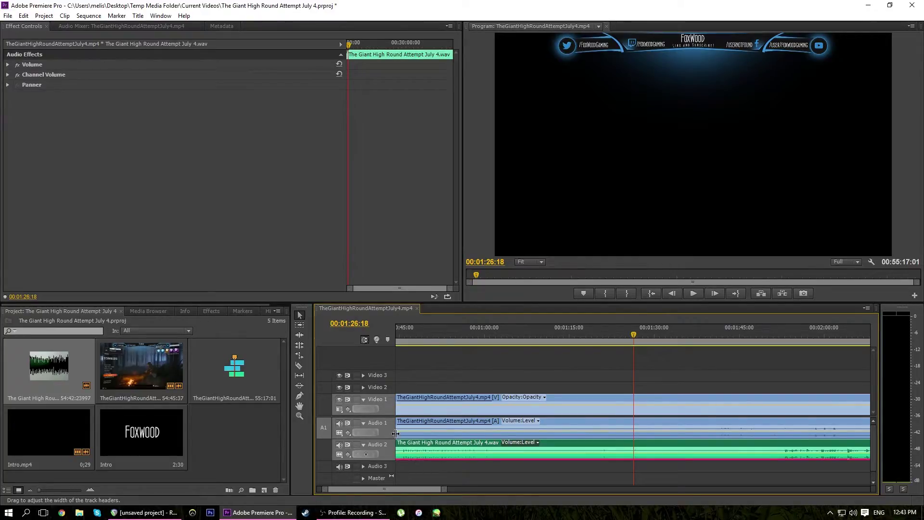
Split the gameplay and commentary on all tracks at 00:01:26:18.
click(300, 367)
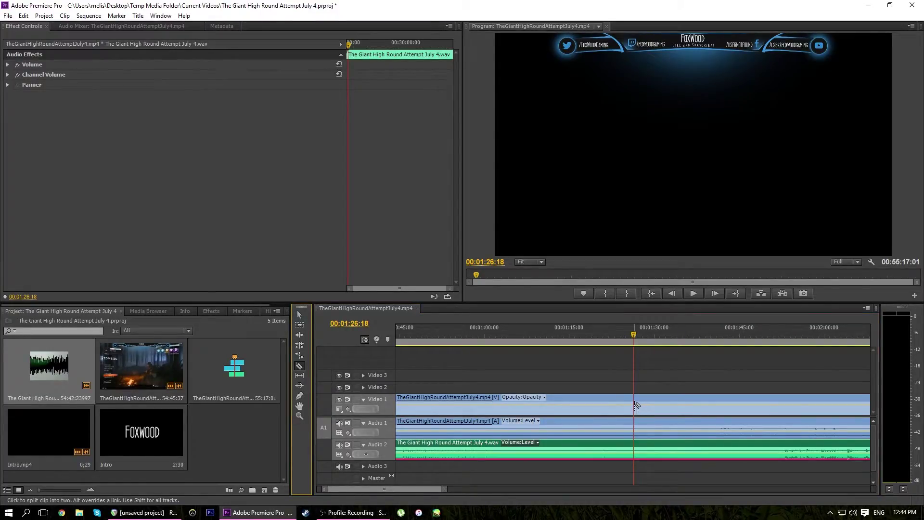
click(635, 405)
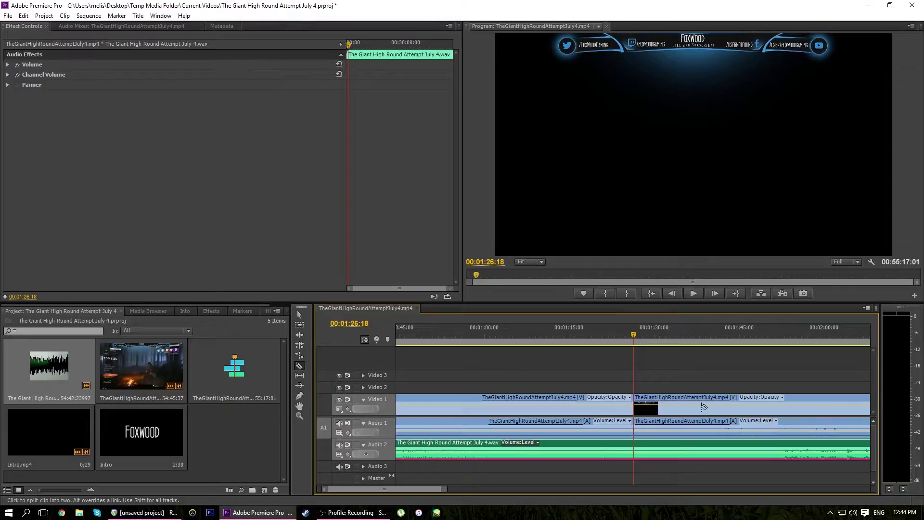
key(ctrl+z)
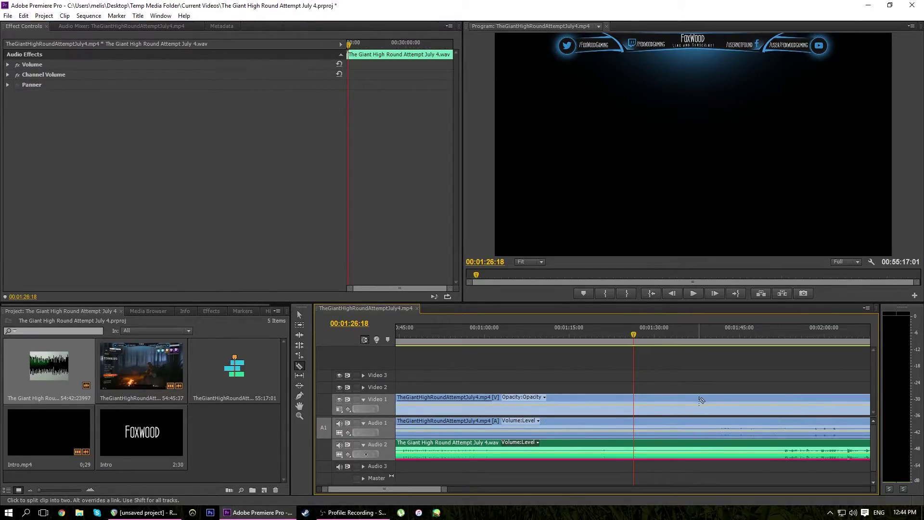
key(ctrl+shift+k)
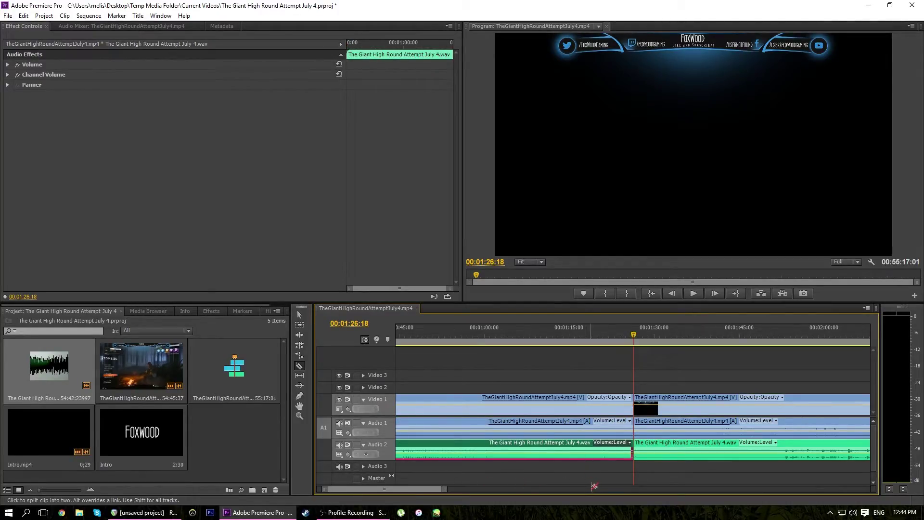
Select and delete the footage before the 00:01:26:18 cut.
click(300, 315)
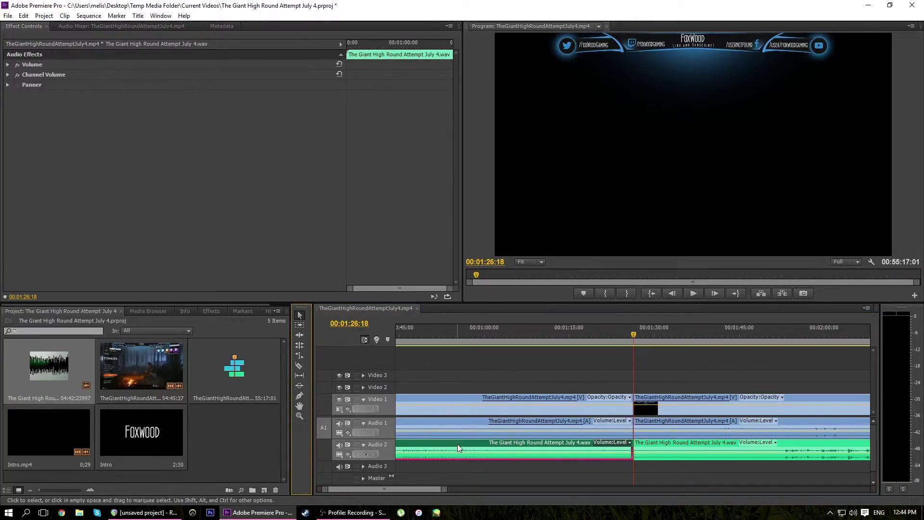
shift+click(470, 402)
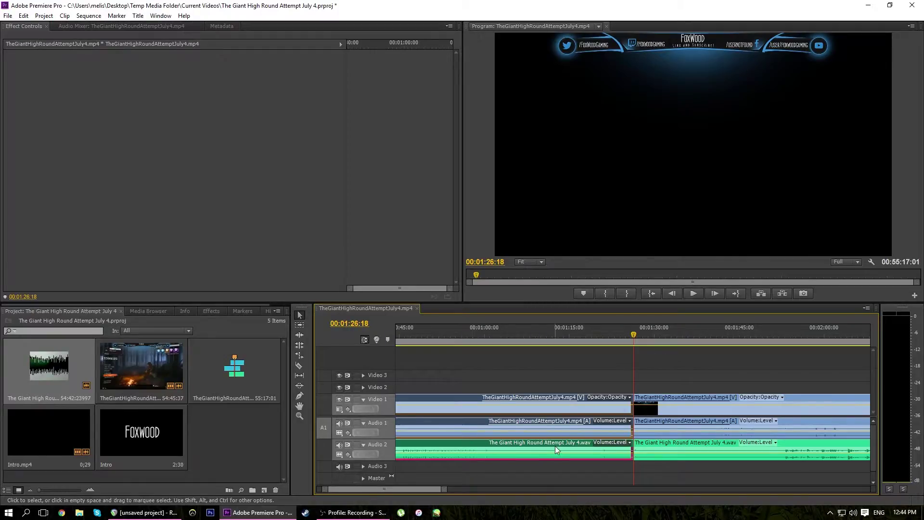
key(Delete)
drag(448, 488, 543, 490)
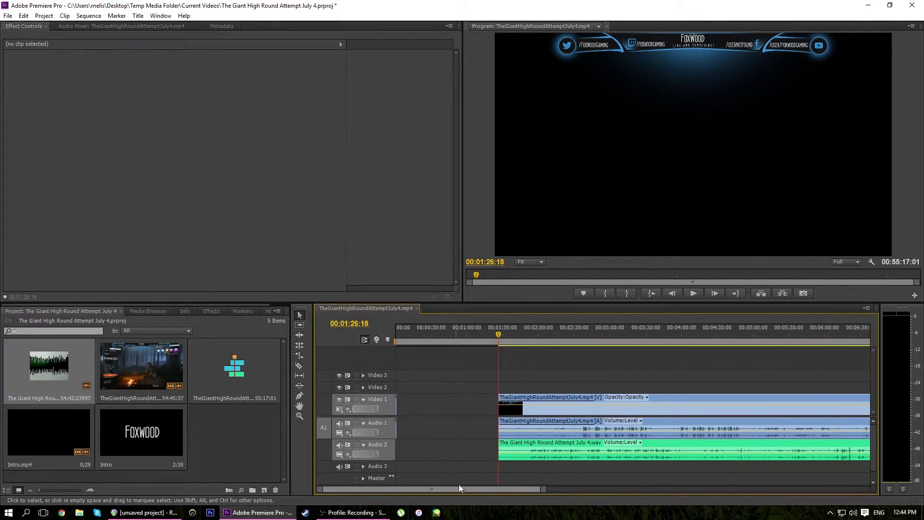
Select the trimmed gameplay and commentary clips and slide them left to follow Intro.mp4.
click(520, 450)
click(518, 397)
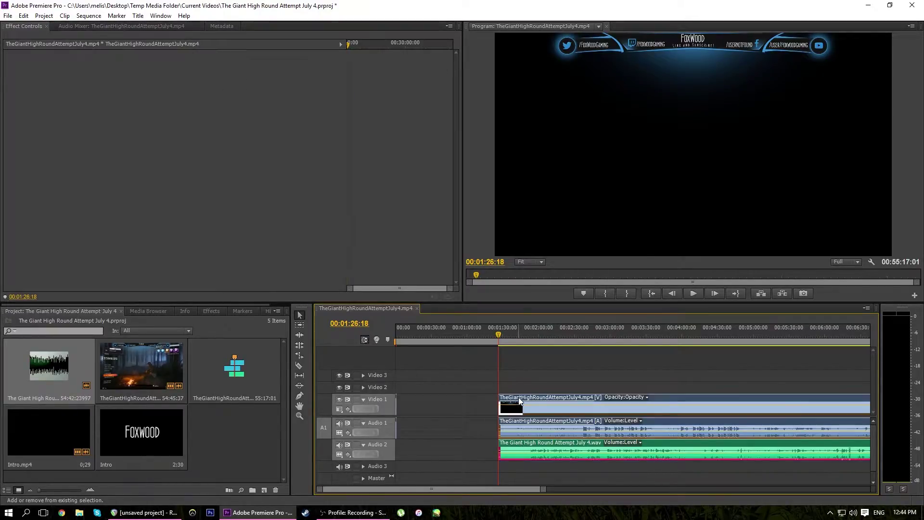
drag(525, 396, 427, 399)
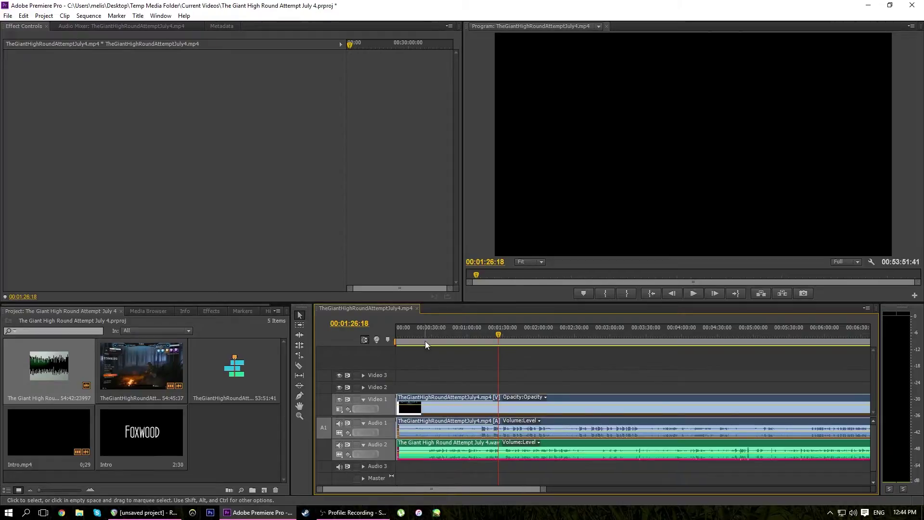
Preview the intro-to-gameplay join from the sequence start.
key(Home)
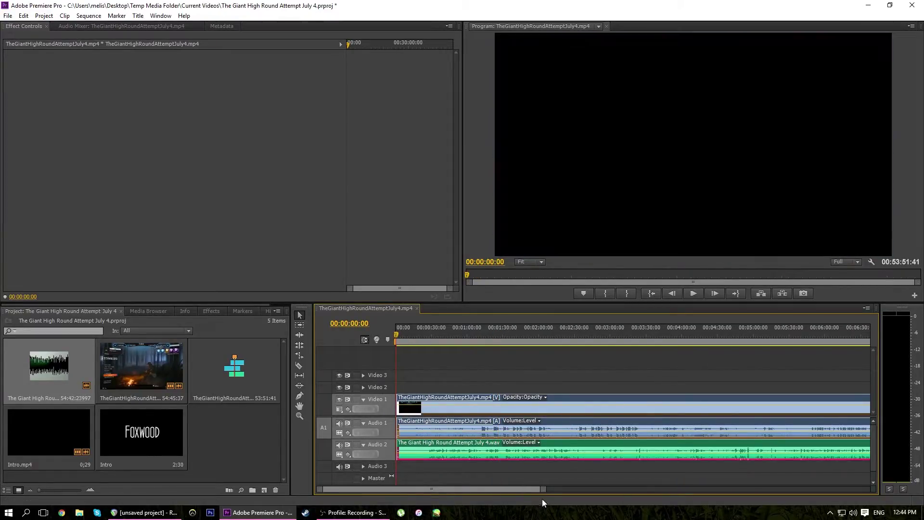
drag(541, 489, 461, 490)
key(space)
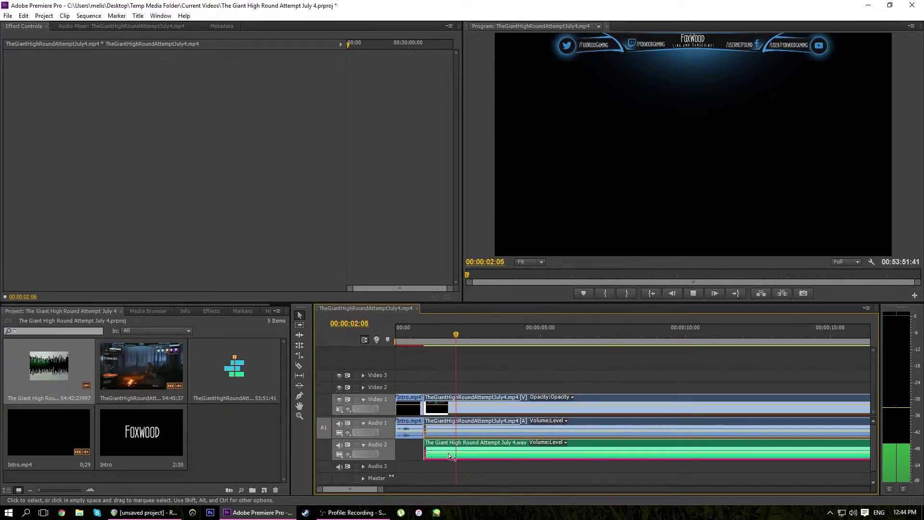
key(space)
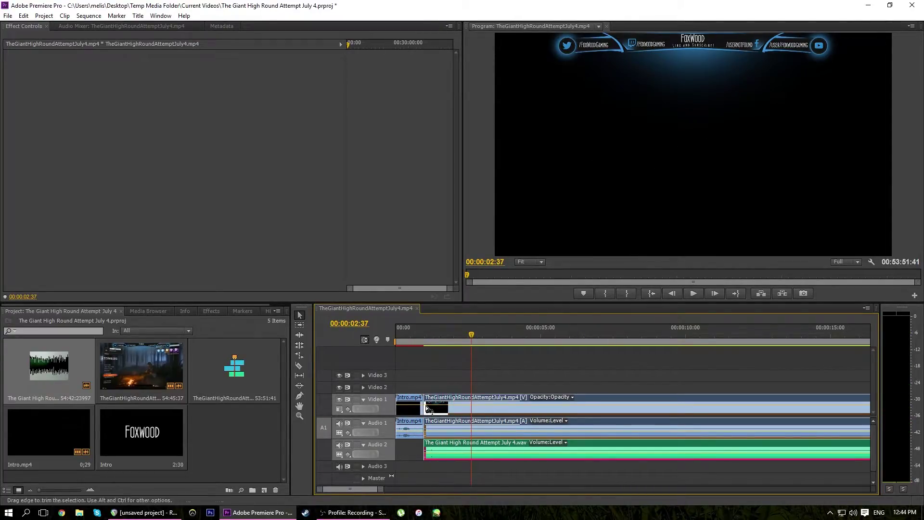
click(418, 332)
key(space)
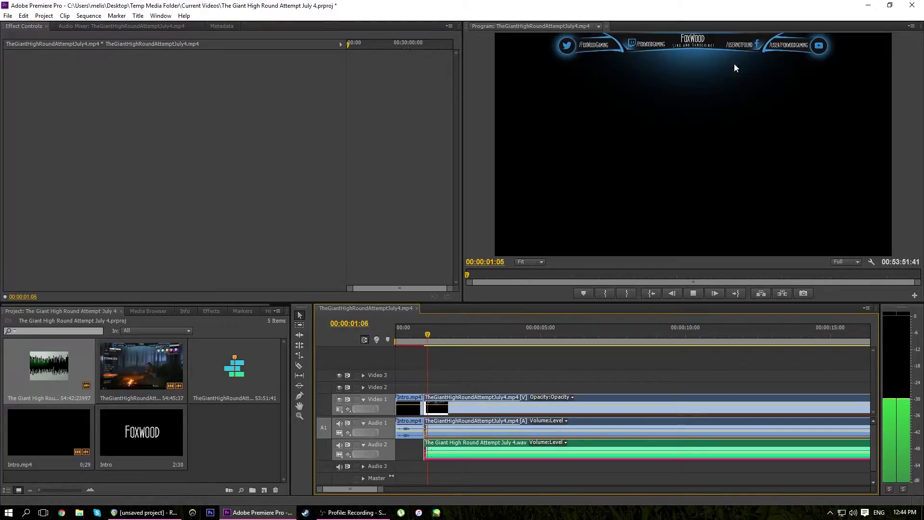
key(space)
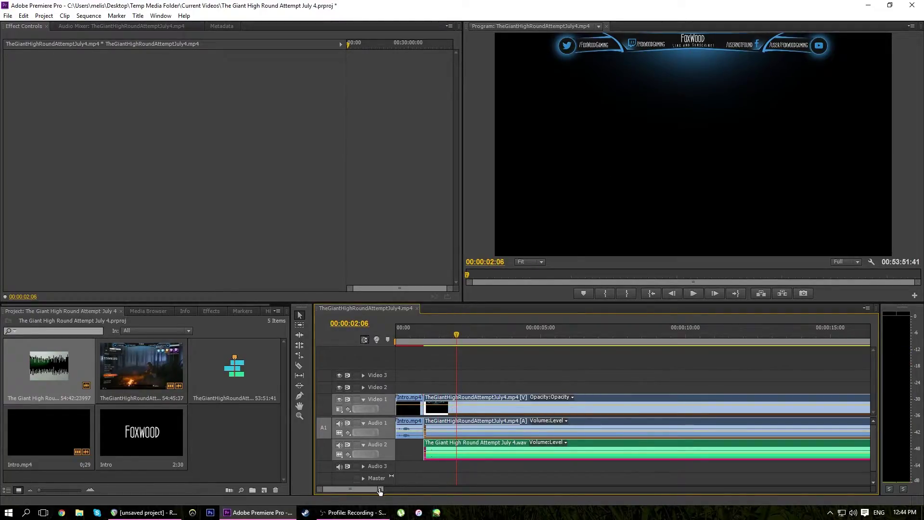
Place the playhead on the gameplay's first frame and begin entering 00:00:02:58 as its timecode.
mouse_move(381, 489)
mouse_down()
mouse_move(348, 490)
mouse_move(363, 491)
mouse_up()
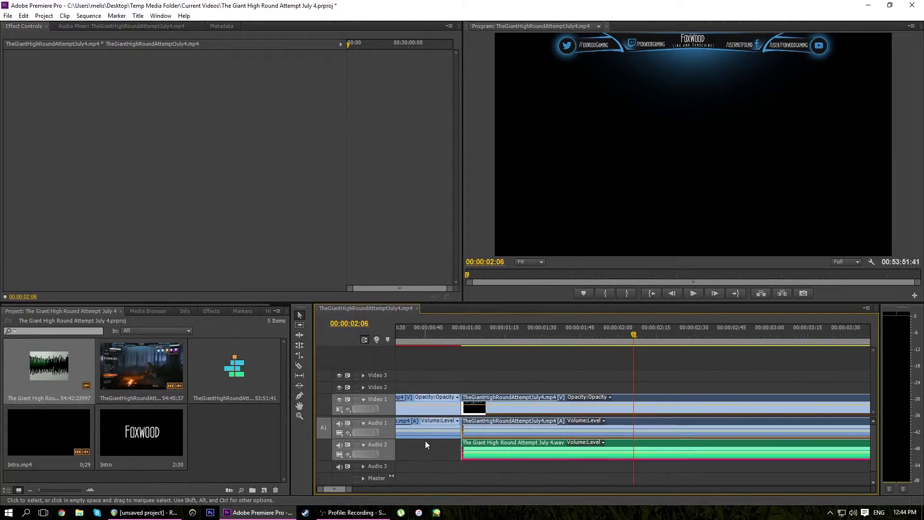
click(470, 333)
key(Left)
key(Left)
key(Left)
key(Left)
key(Left)
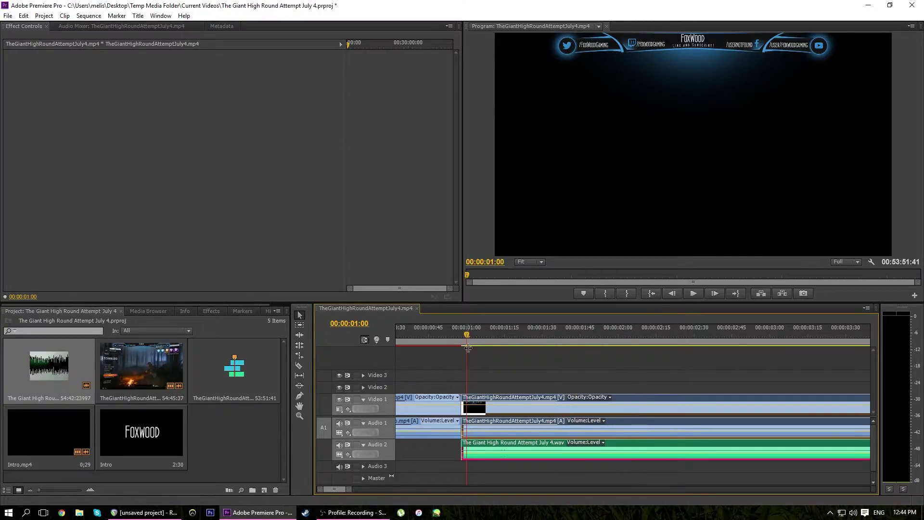
key(Right)
key(Right)
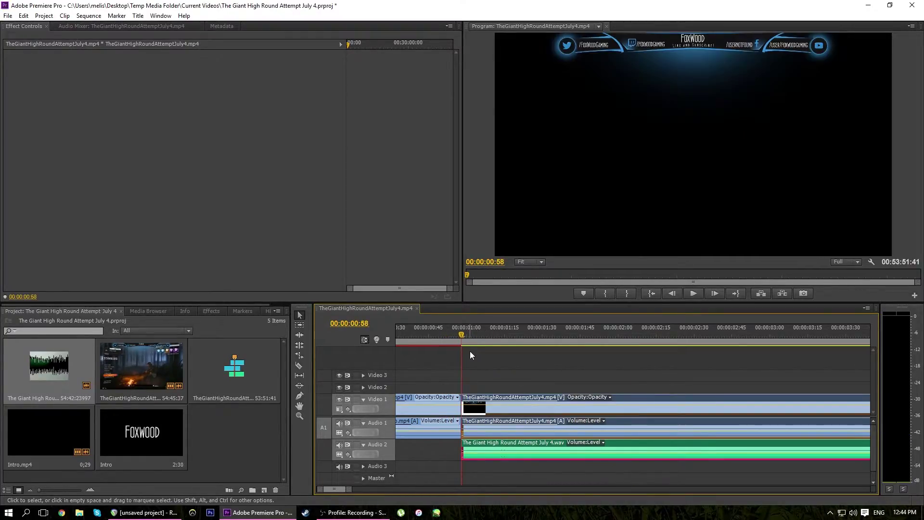
click(355, 323)
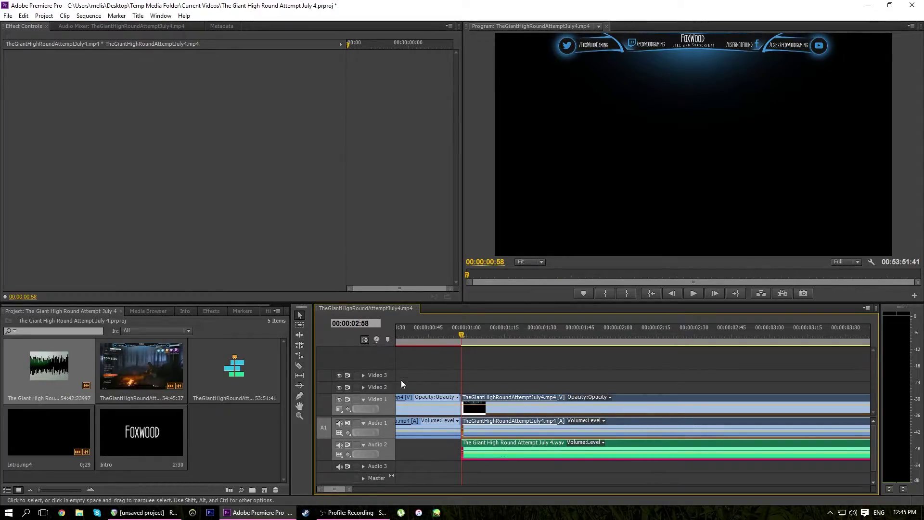
At 00:00:02:58, pen keyframes onto the Video 1 opacity line and the Audio 2 volume line.
key(Return)
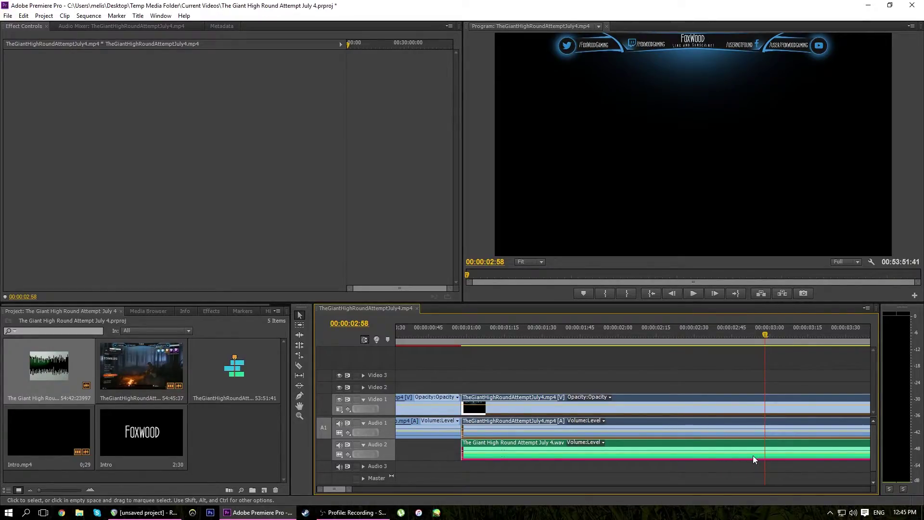
click(299, 398)
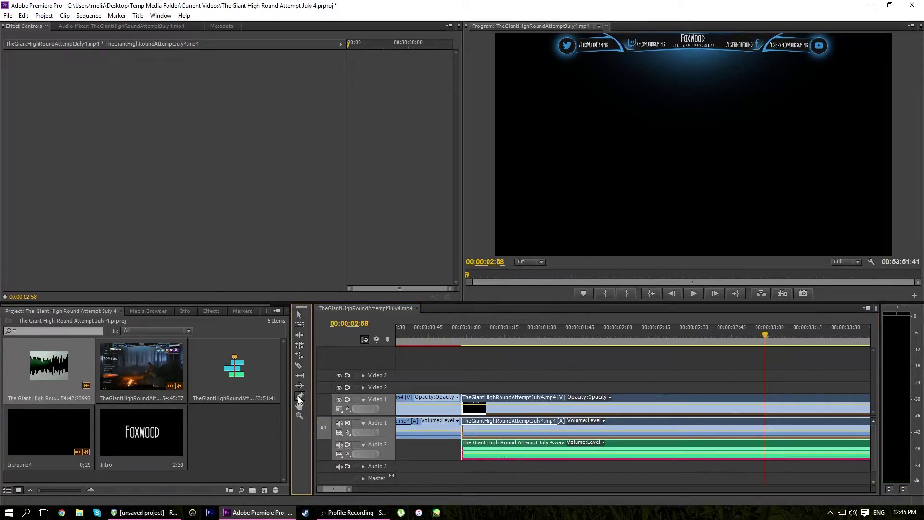
click(766, 409)
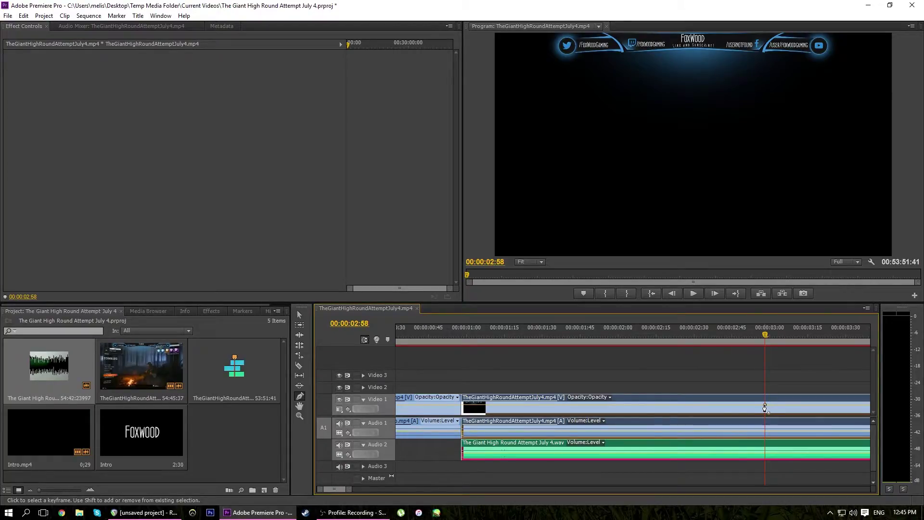
drag(516, 410, 464, 405)
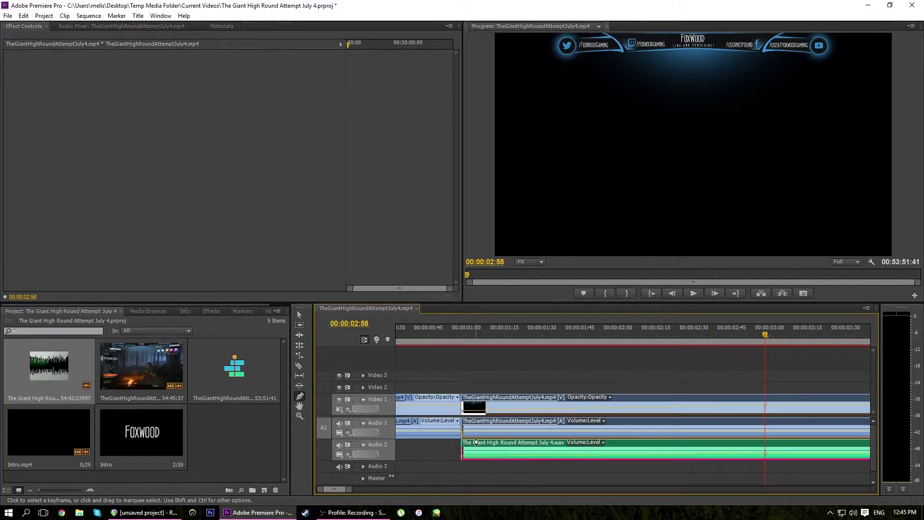
Return to the sequence start, play it, and zoom the timeline out.
click(421, 332)
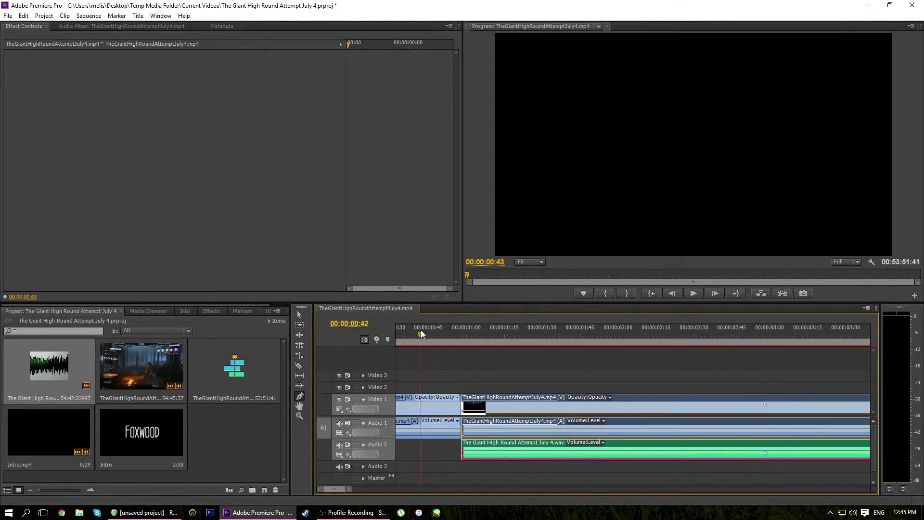
key(Home)
key(space)
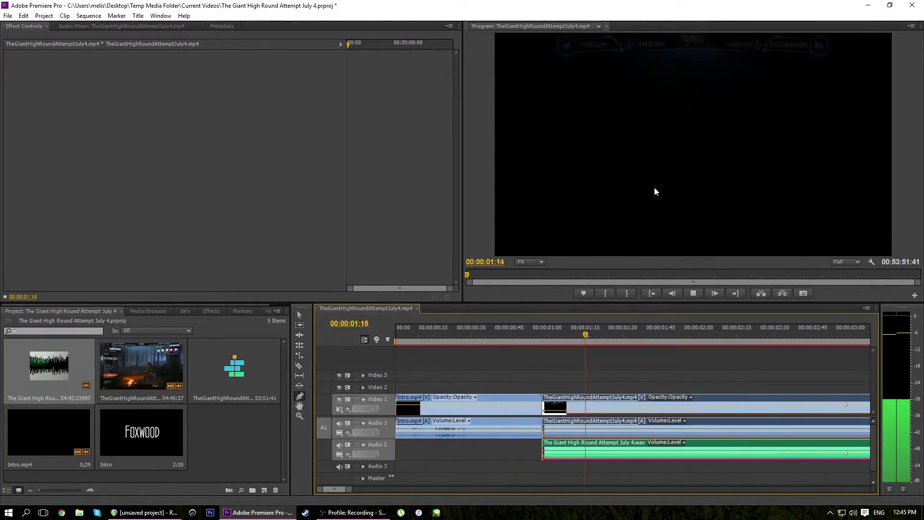
key(minus)
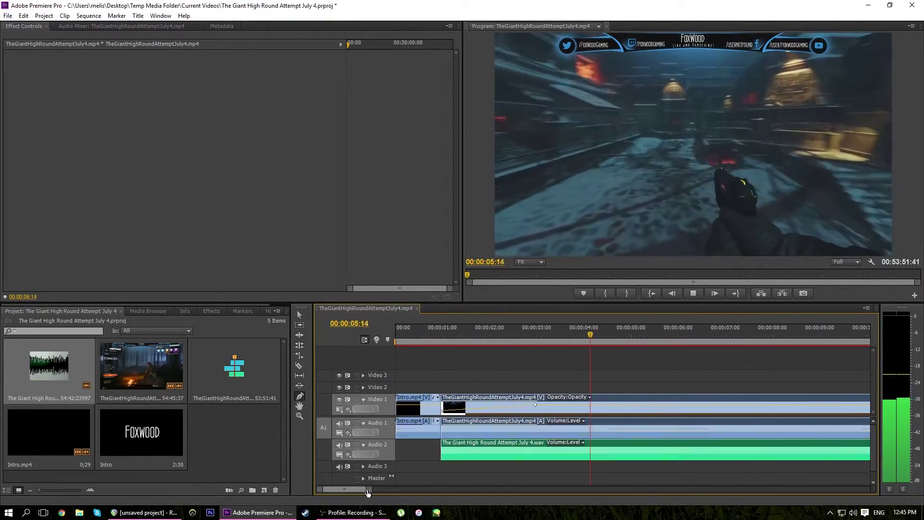
drag(365, 492, 408, 492)
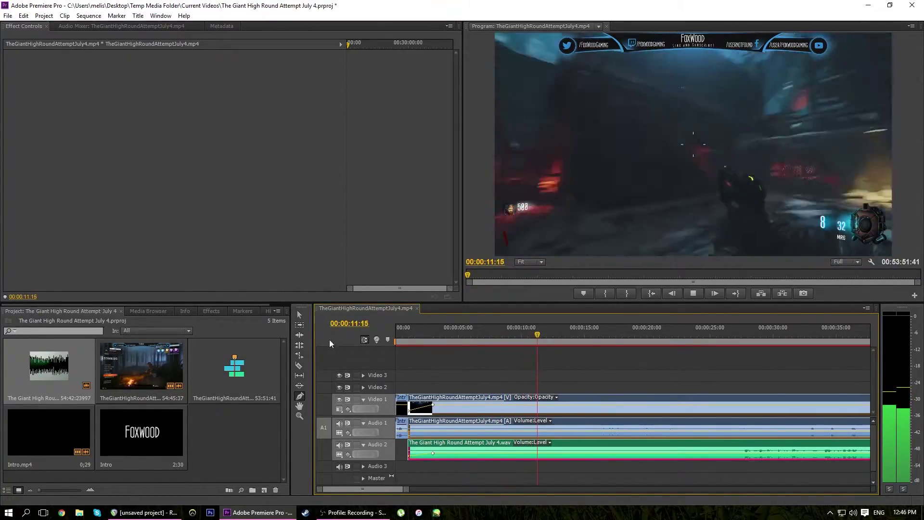
drag(406, 490, 543, 492)
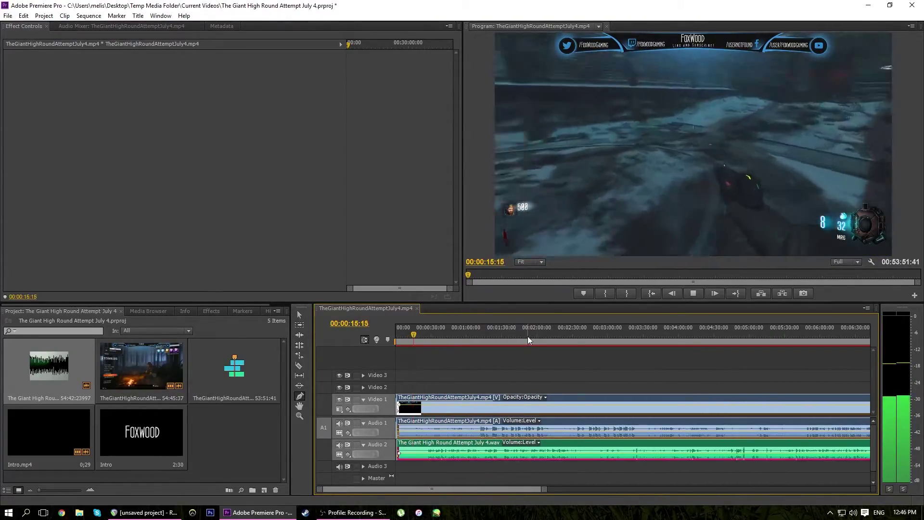
Jump through the gameplay from about 01:28 to 04:08 and play from there.
drag(488, 328, 502, 333)
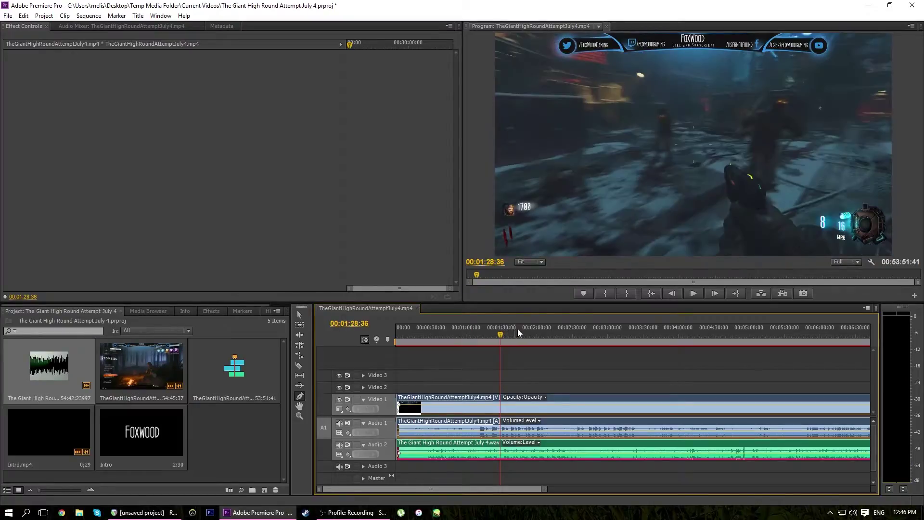
click(539, 328)
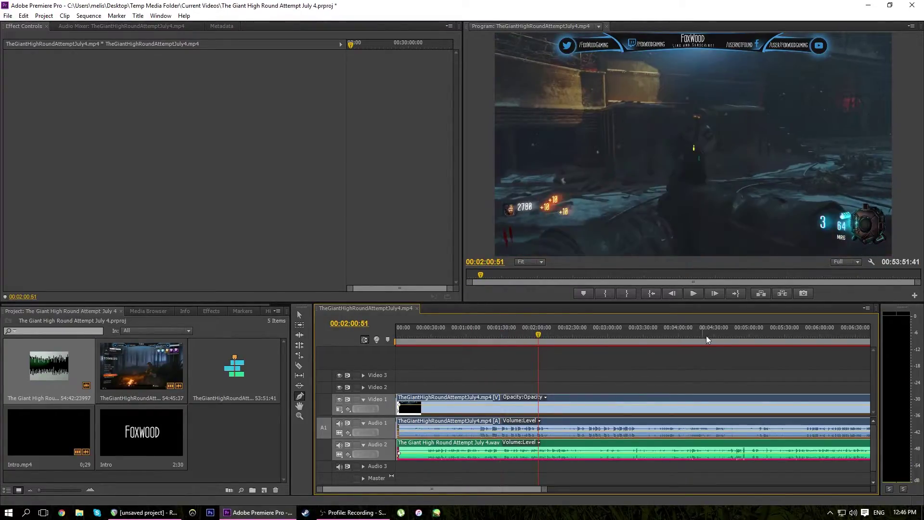
click(776, 331)
click(744, 331)
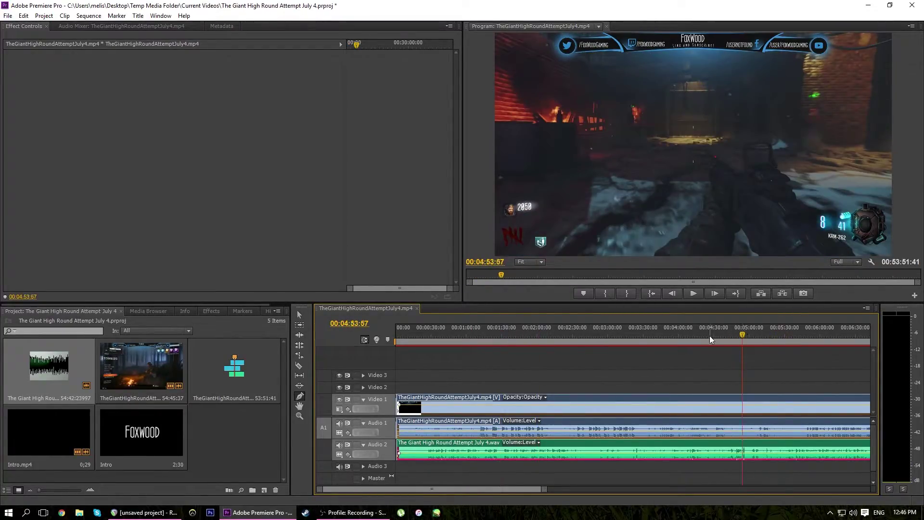
click(655, 333)
click(689, 329)
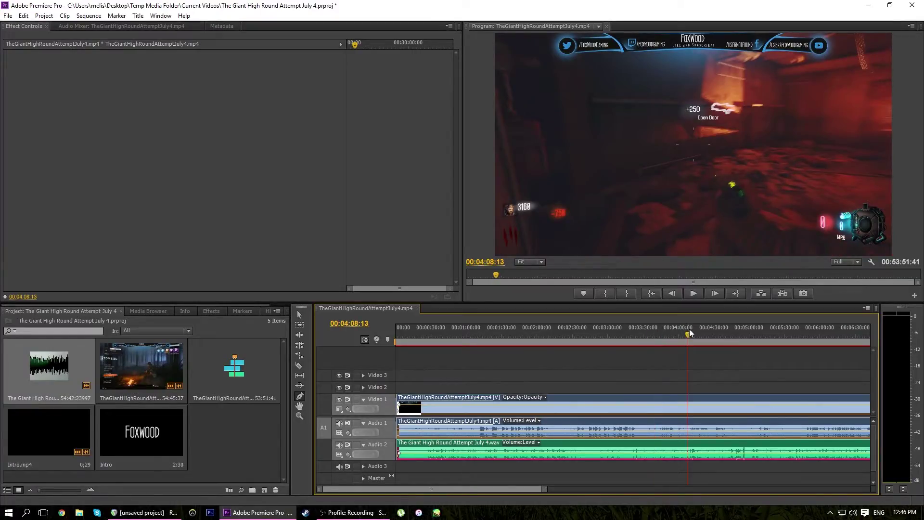
key(space)
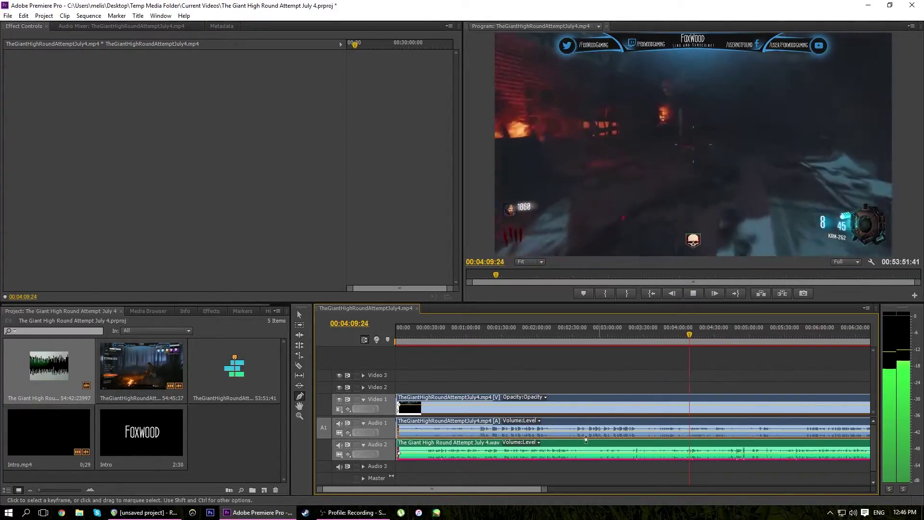
drag(545, 490, 476, 487)
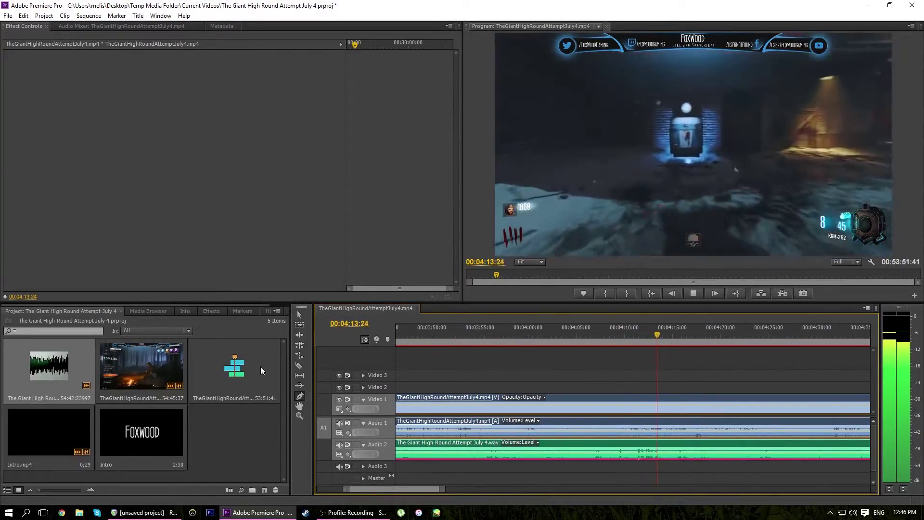
Switch to the Selection tool, stop at 04:31:25, and scroll back to the sequence start.
click(299, 315)
scroll(406, 490, down, 3)
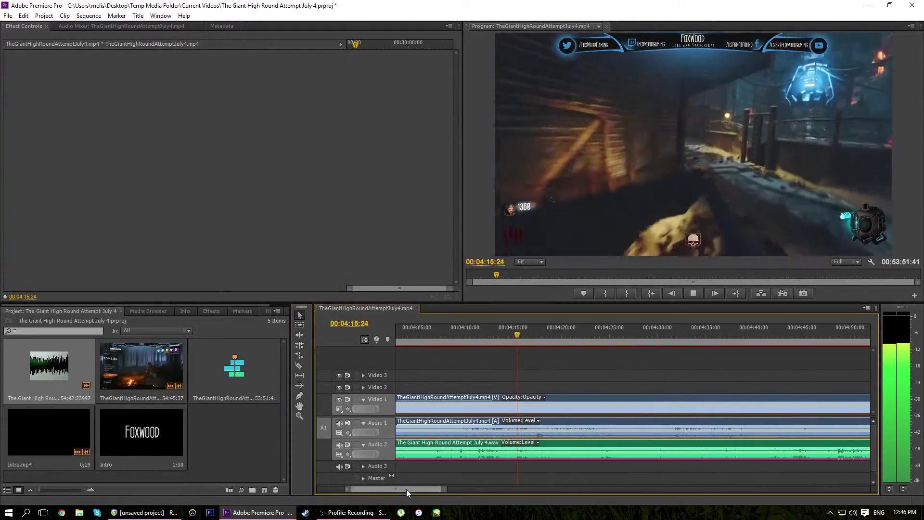
click(672, 339)
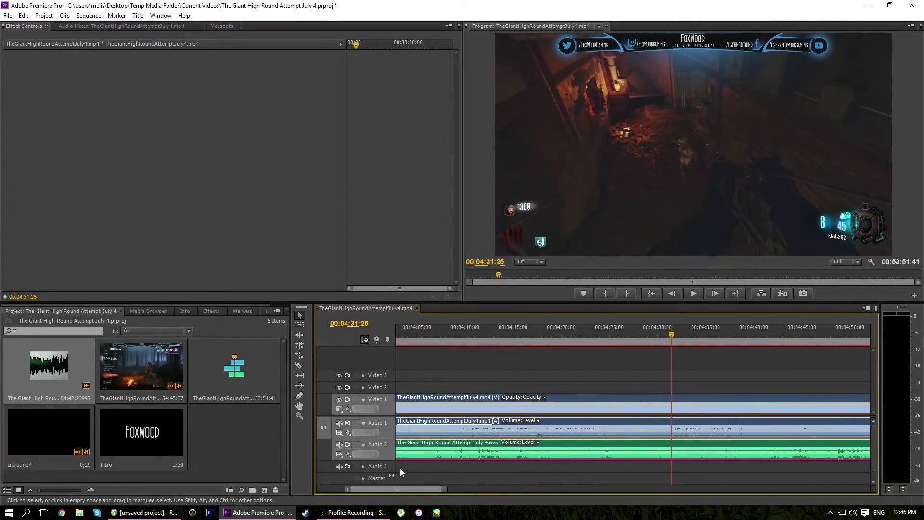
drag(412, 490, 375, 490)
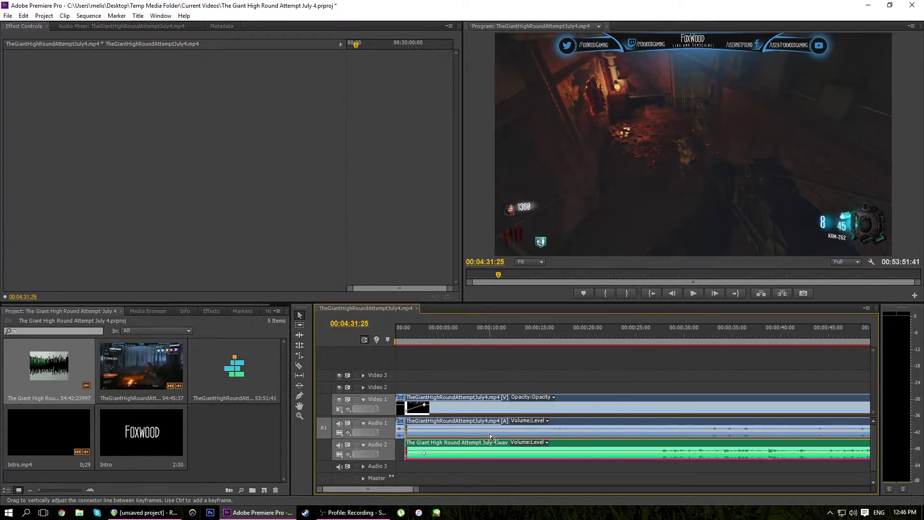
mouse_move(489, 433)
Set the Audio 1 gameplay clip's audio gain to -15 dB.
right_click(446, 423)
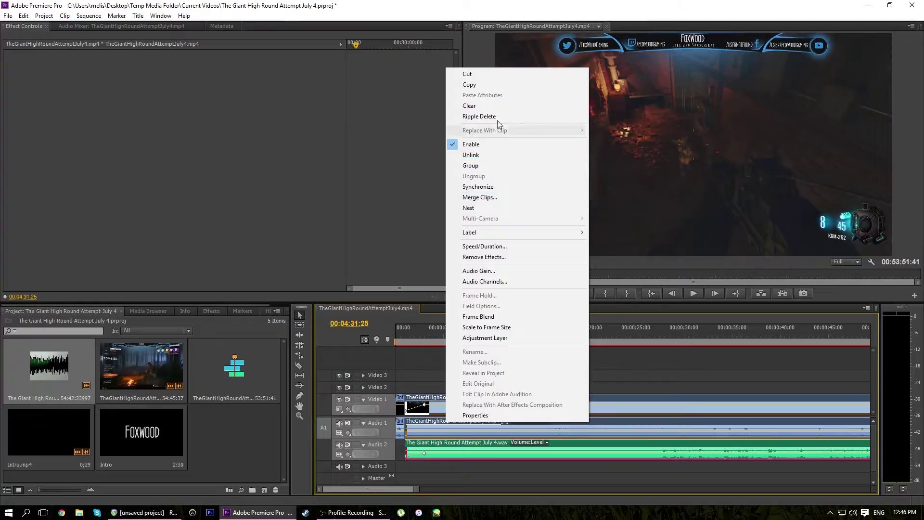
click(500, 273)
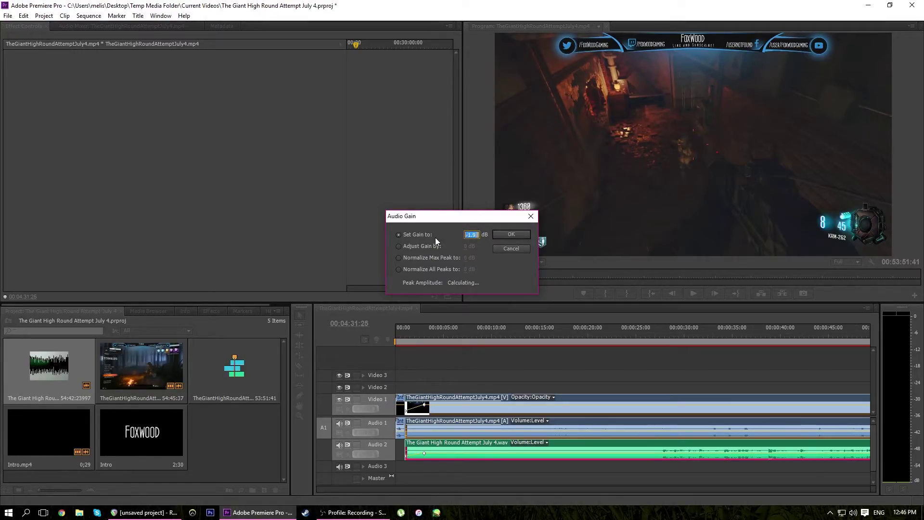
key(BackSpace)
key(Return)
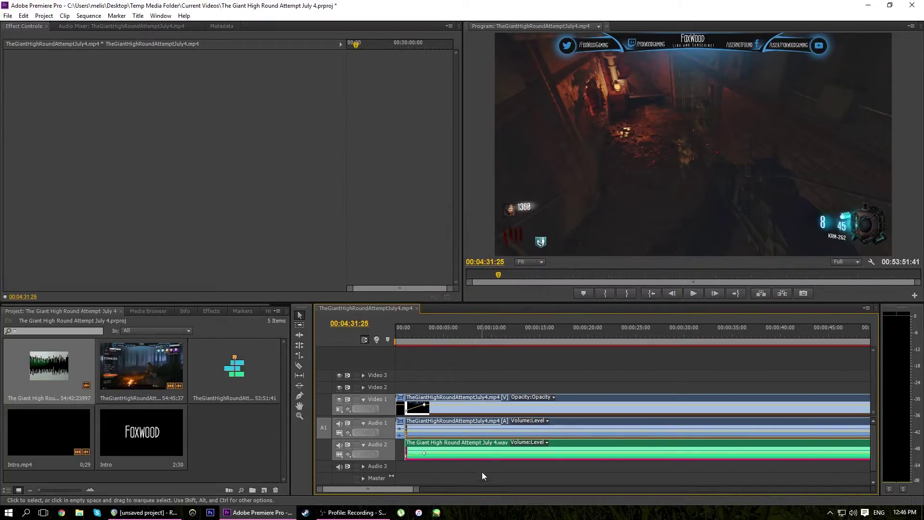
Cancel the commentary's Audio Gain dialog, move to 00:00:07:45, and select the gameplay clip.
right_click(490, 441)
click(538, 289)
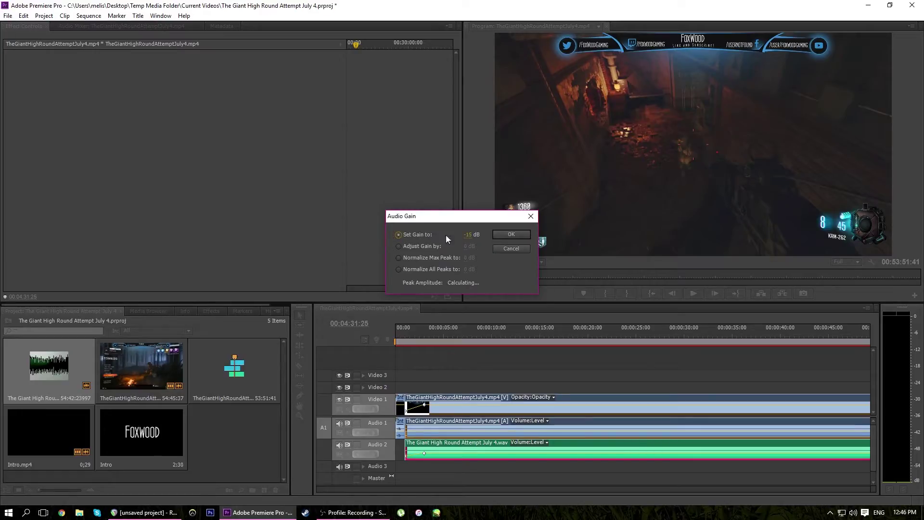
click(519, 249)
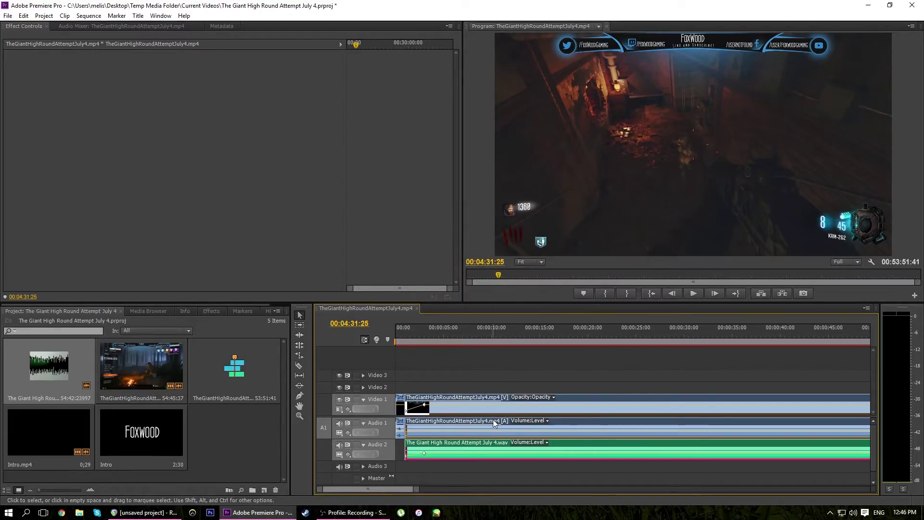
click(471, 334)
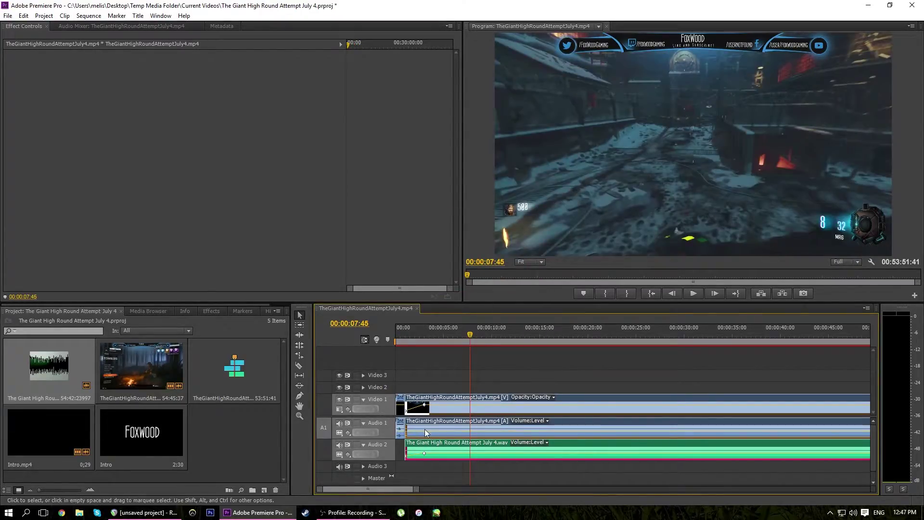
click(459, 469)
Dismiss the gameplay clip's gain dialog and apply an Audio Gain change to the Audio 2 commentary WAV.
click(462, 422)
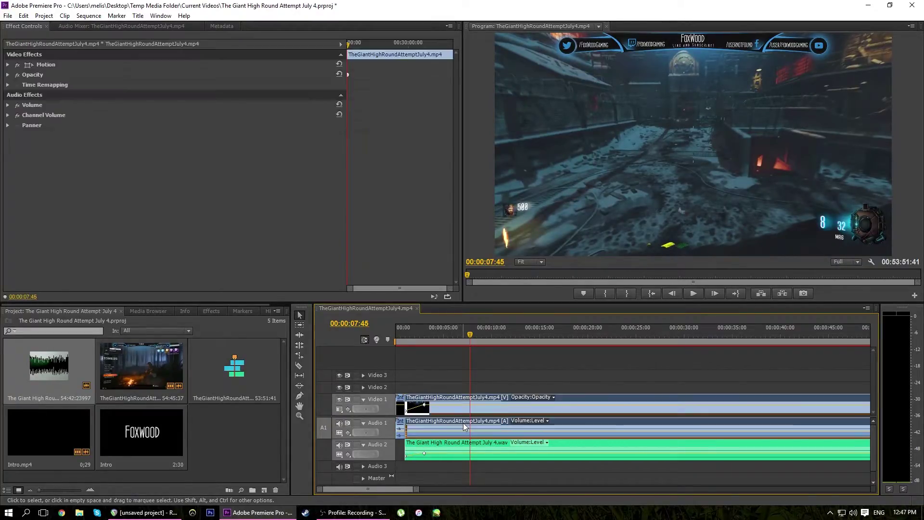
right_click(461, 421)
click(501, 267)
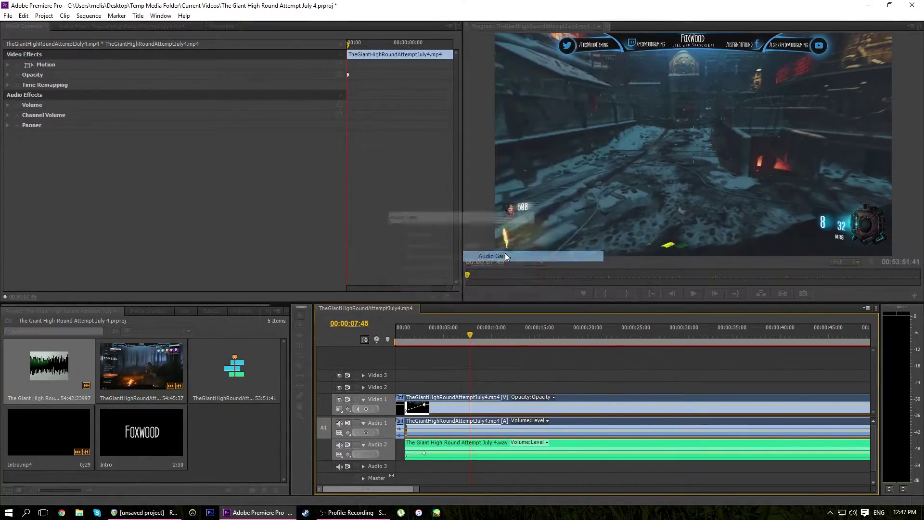
click(512, 248)
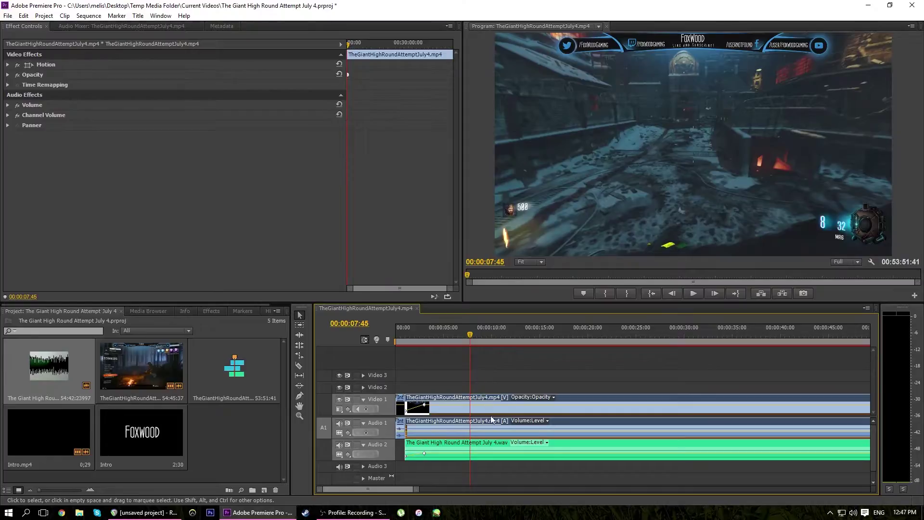
click(483, 447)
right_click(483, 447)
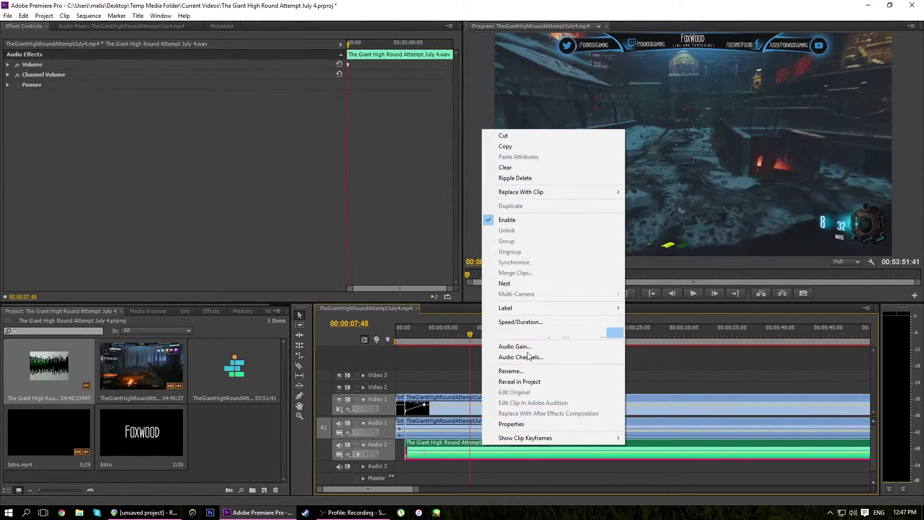
click(523, 347)
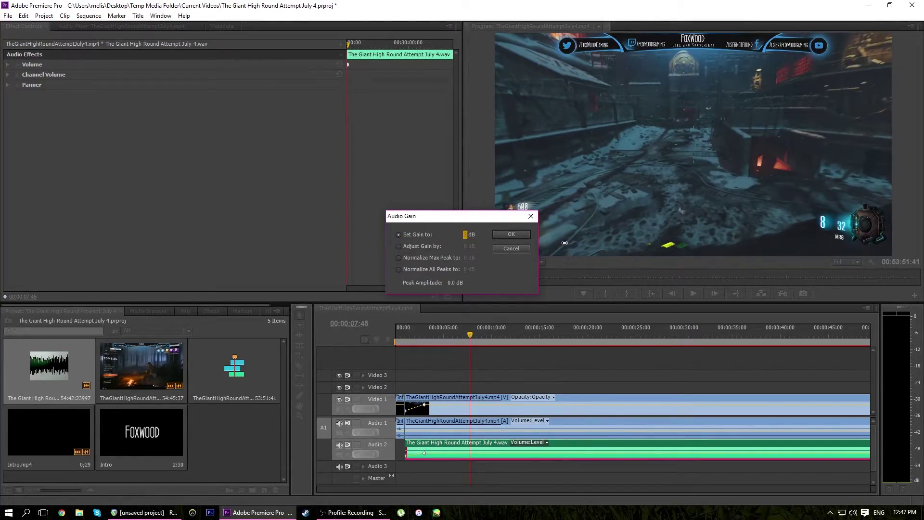
click(511, 235)
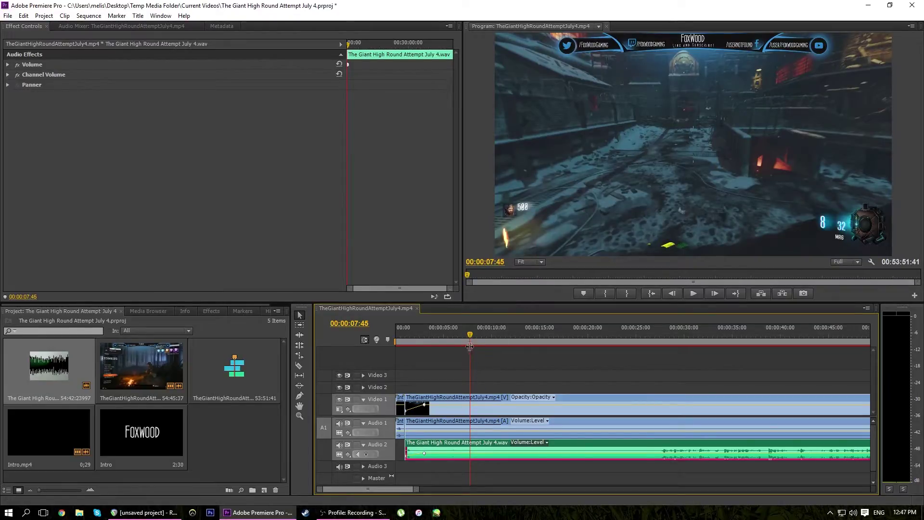
Play the sequence from about 00:00:28 and stop at 00:00:35:24.
drag(423, 332, 409, 333)
click(672, 333)
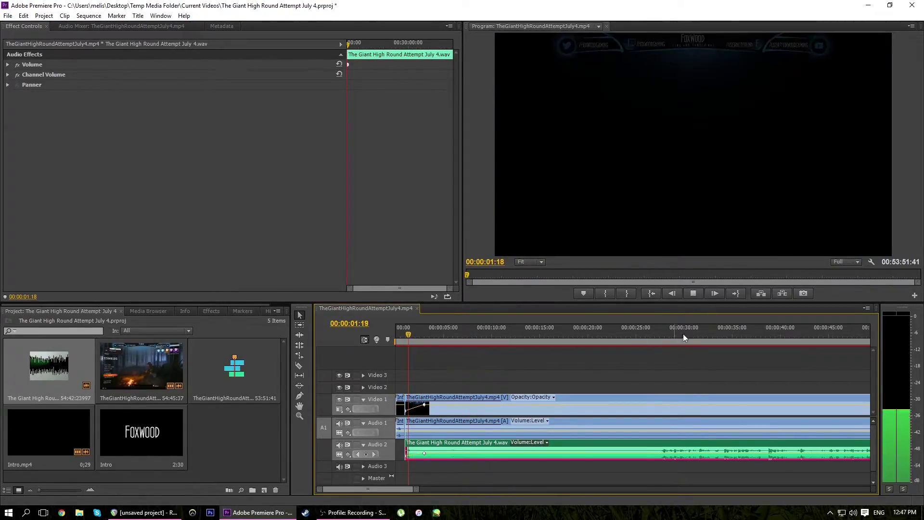
key(space)
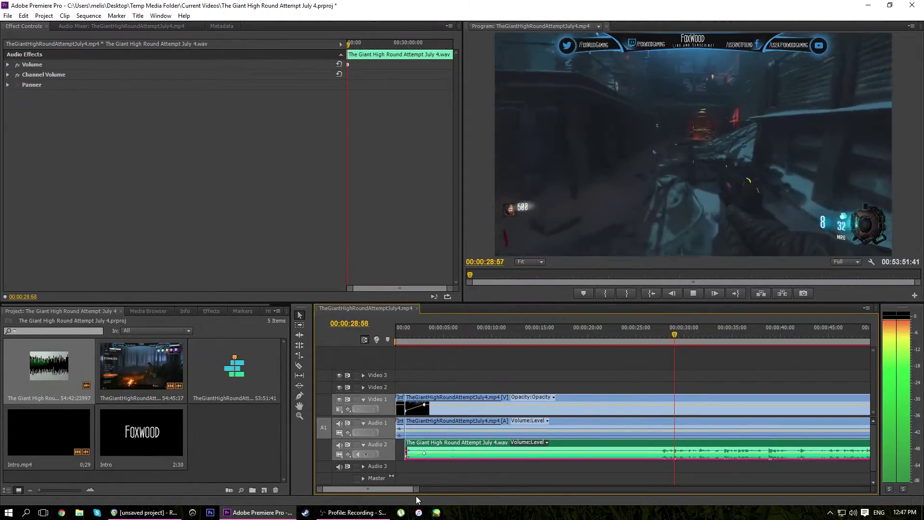
drag(417, 489, 466, 492)
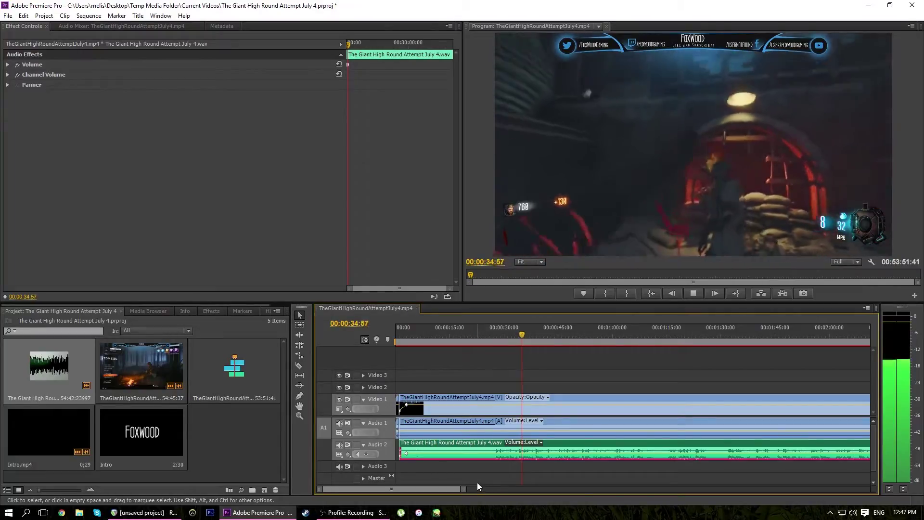
key(space)
Set the gameplay clip's audio gain to -10 dB and play to 00:00:51:07 to check levels.
right_click(468, 421)
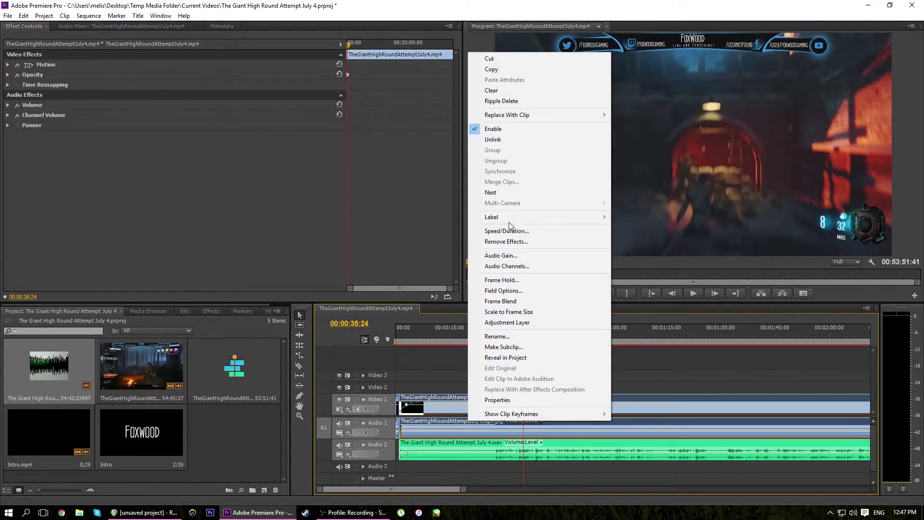
click(518, 255)
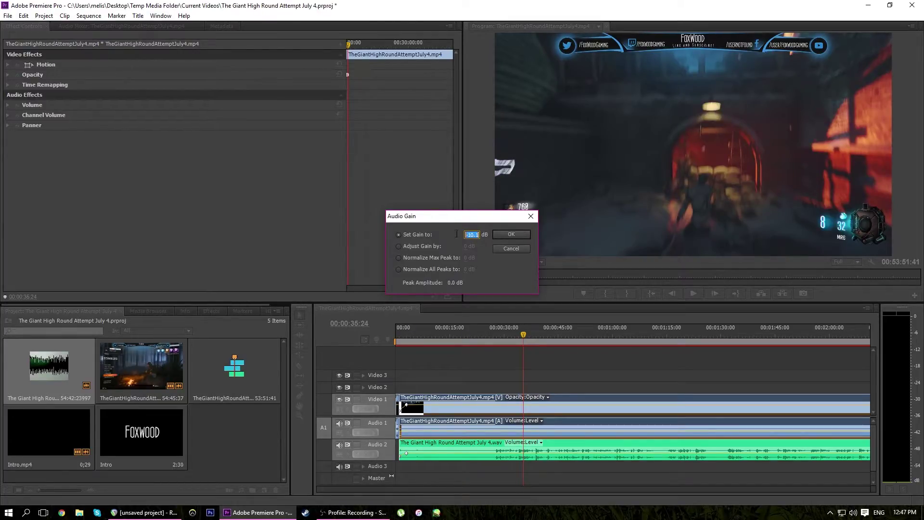
text(-10)
key(Return)
key(space)
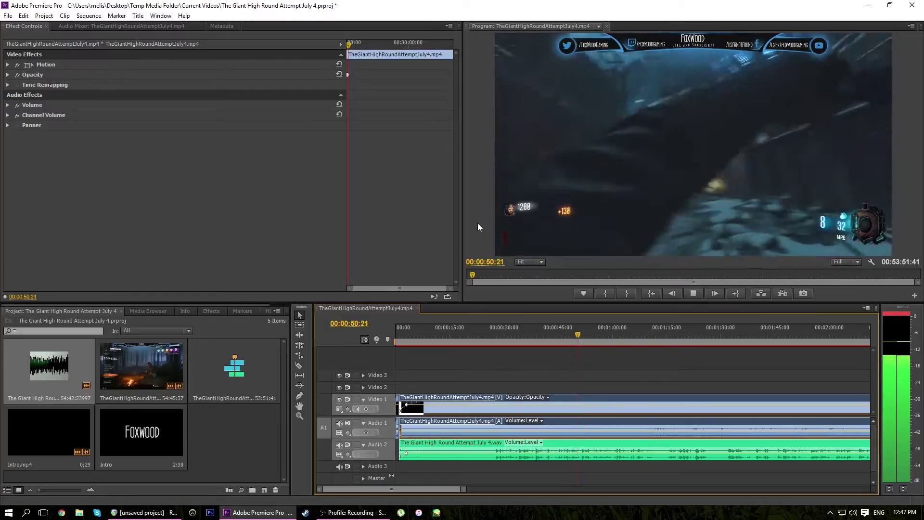
key(space)
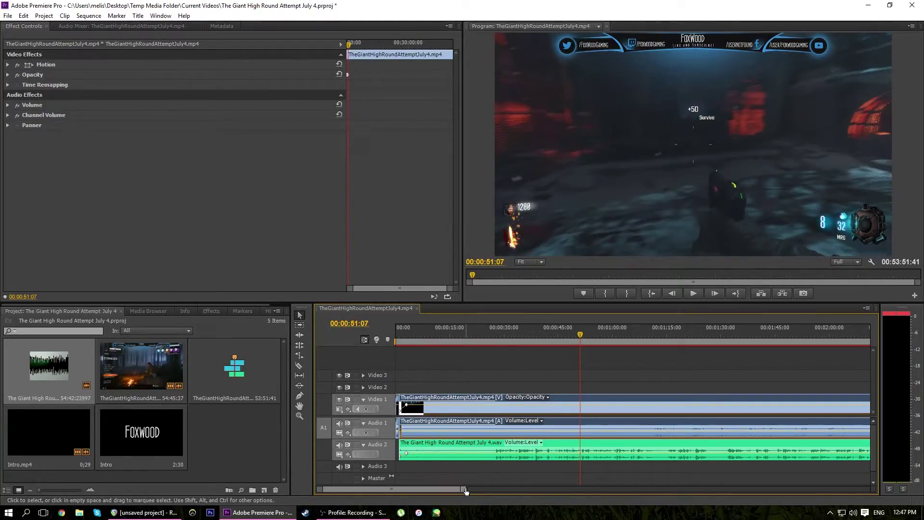
Scrub ahead through the sequence to about 03:02 and play from there.
drag(466, 491, 467, 491)
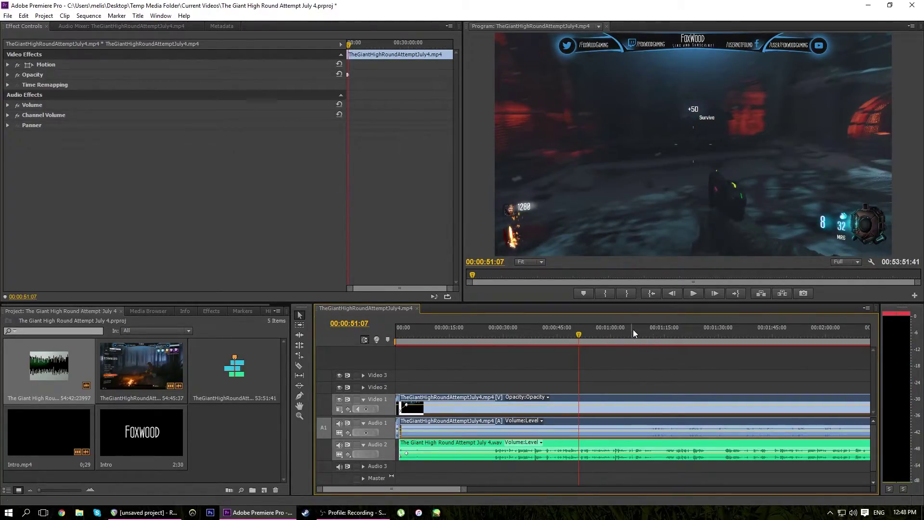
drag(633, 330, 674, 331)
drag(827, 333, 827, 332)
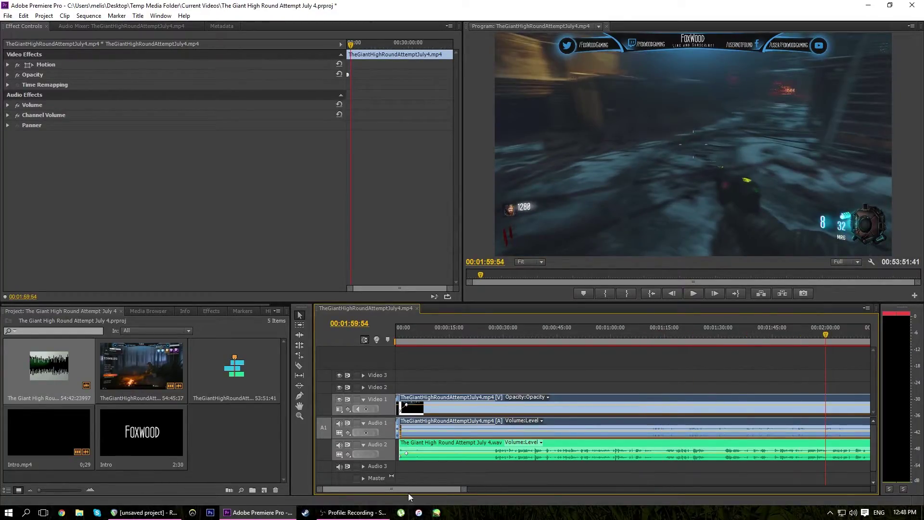
drag(429, 490, 449, 490)
click(578, 336)
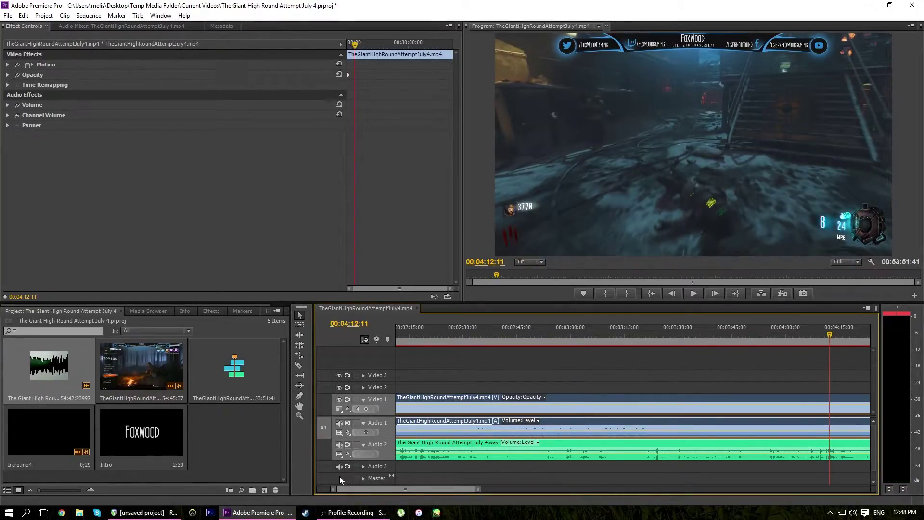
key(space)
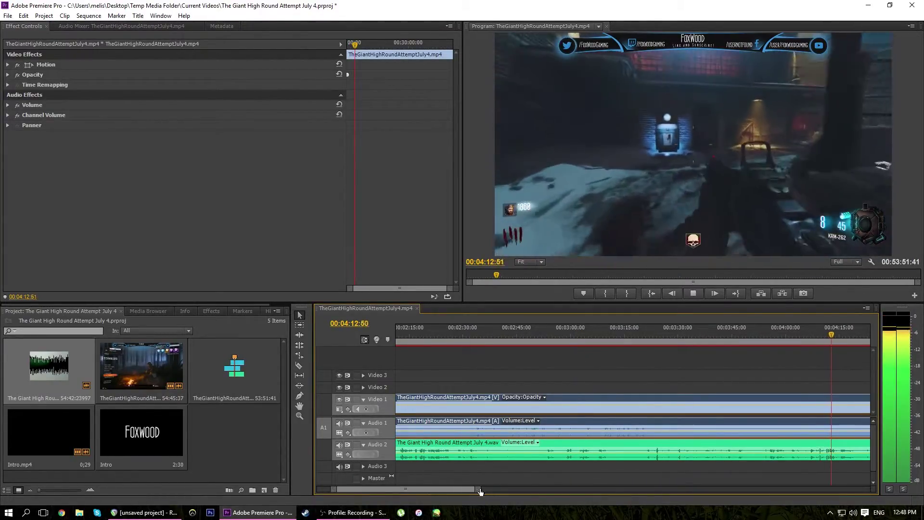
drag(481, 491, 519, 490)
Search between 04:48 and 05:10, stop playback at 05:06:55, and zoom in around the playhead.
click(701, 334)
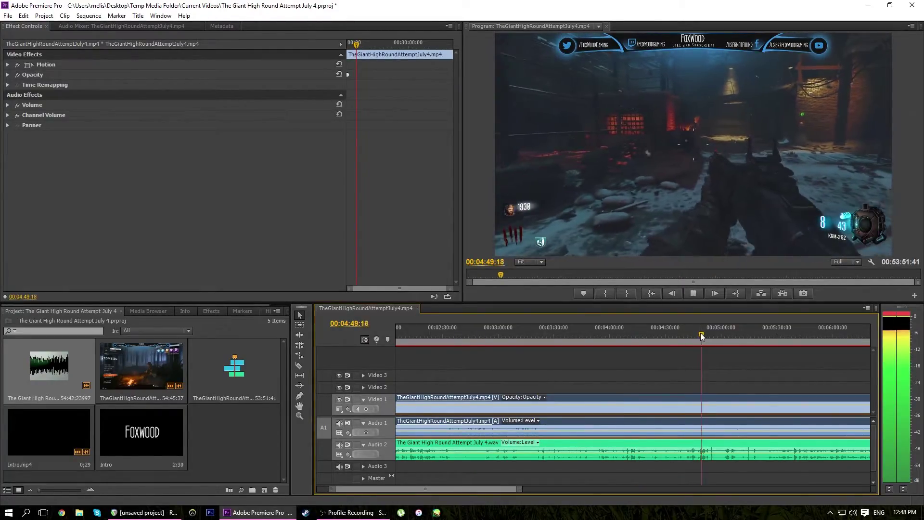
drag(519, 490, 489, 492)
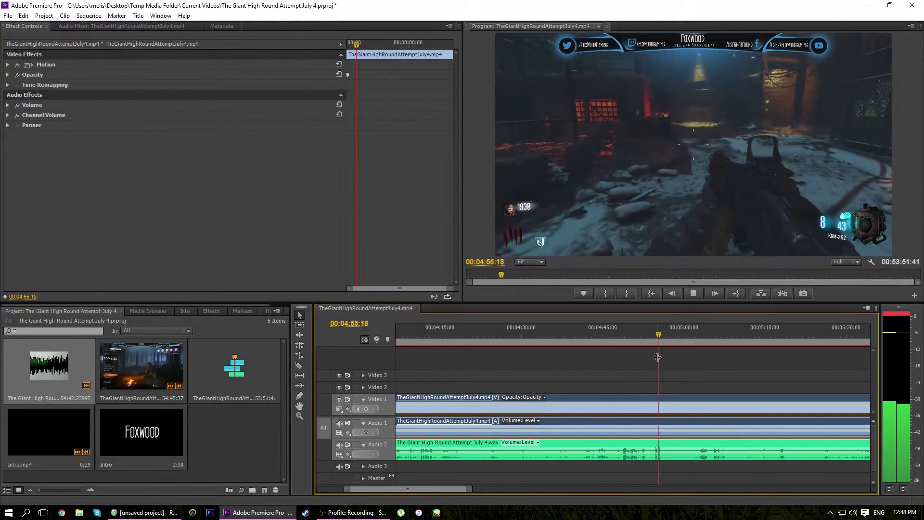
click(698, 330)
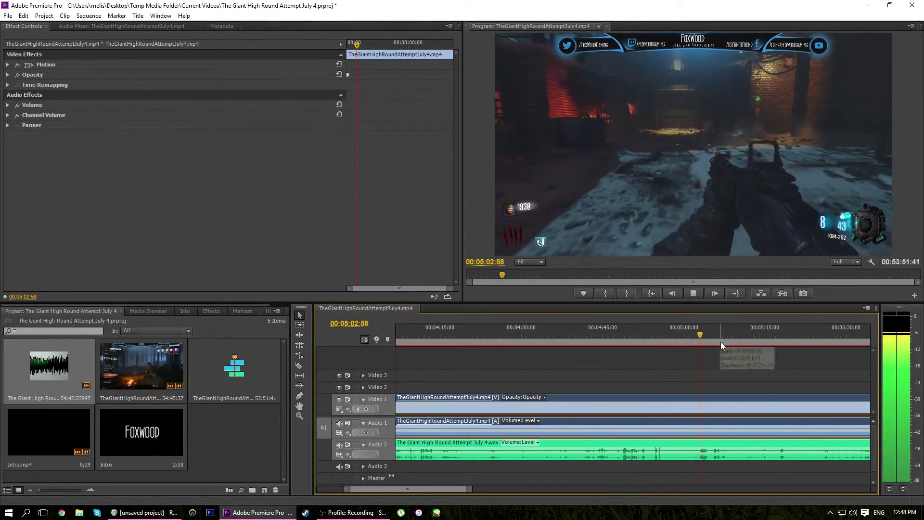
click(737, 338)
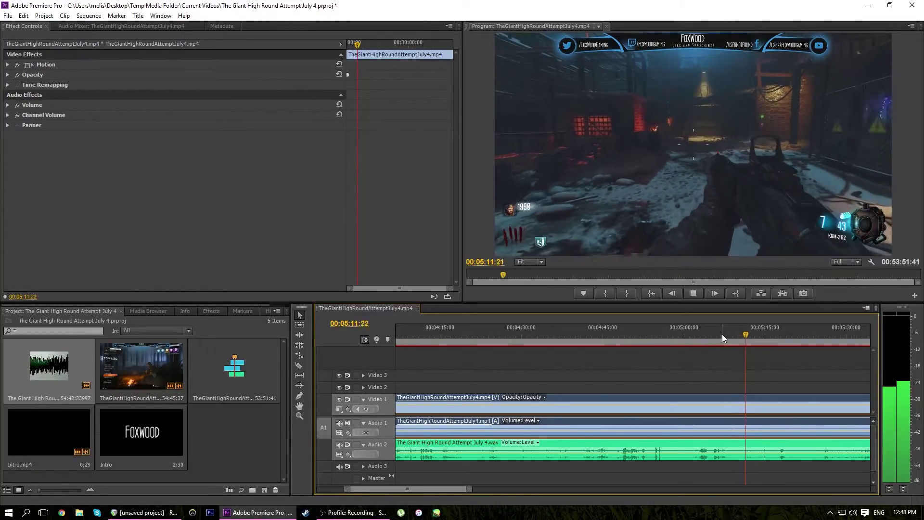
click(721, 334)
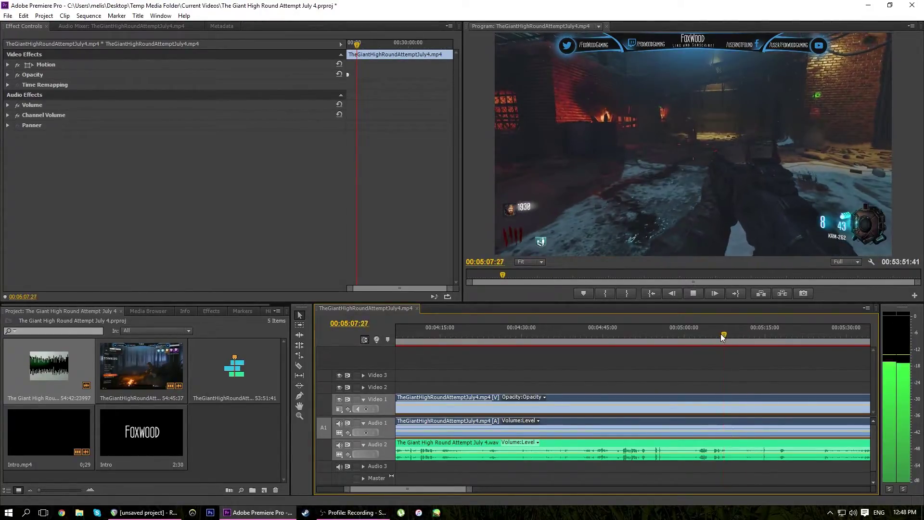
drag(721, 334, 715, 334)
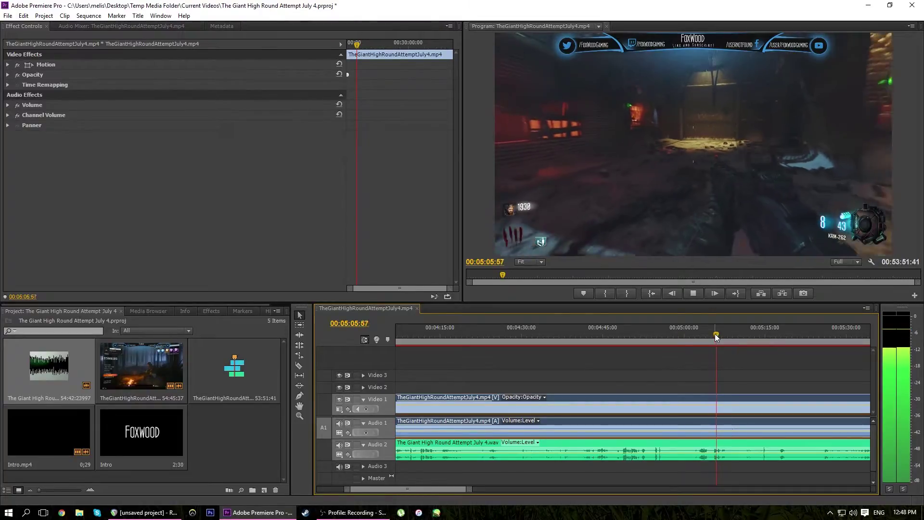
key(space)
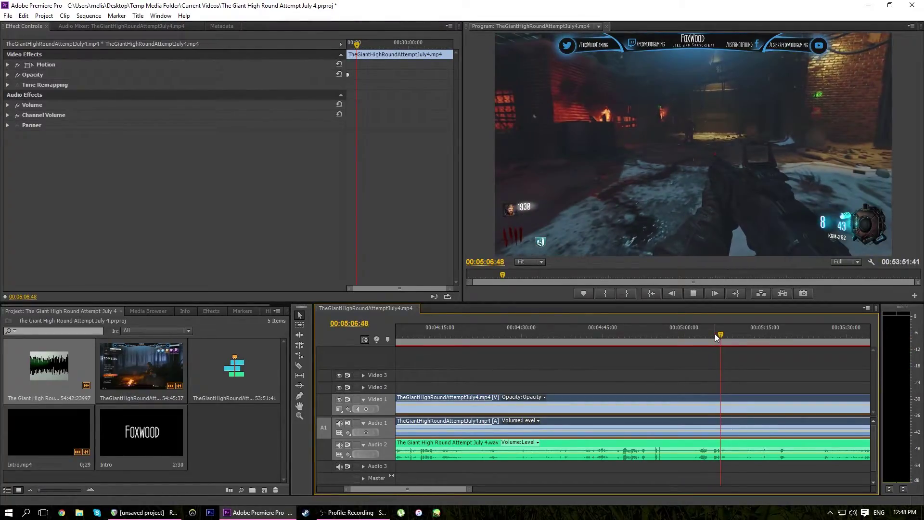
key(space)
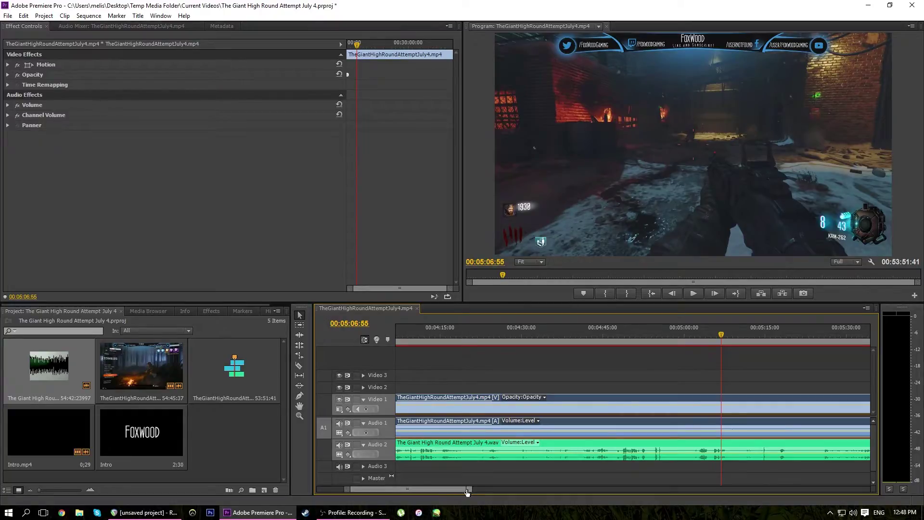
drag(467, 491, 430, 490)
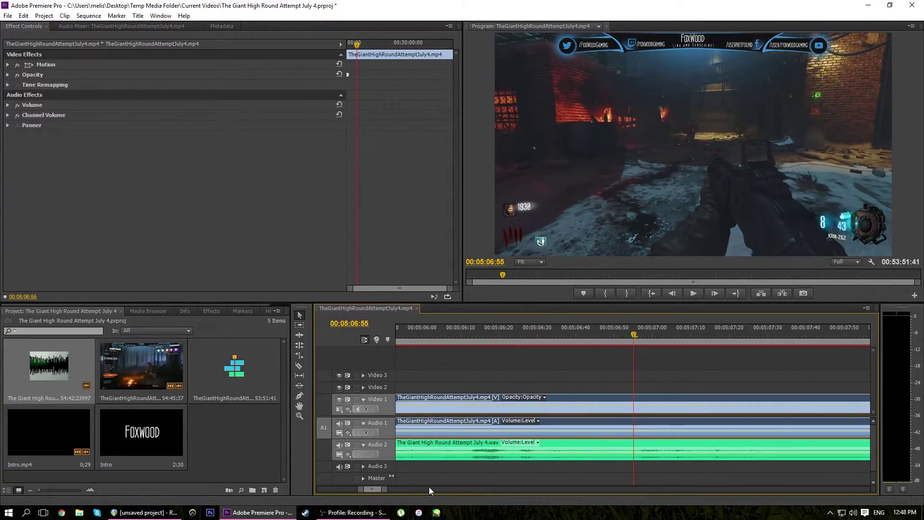
Pen two commentary volume keyframes at 05:06:55 and pull the second down to -oo dB.
click(299, 396)
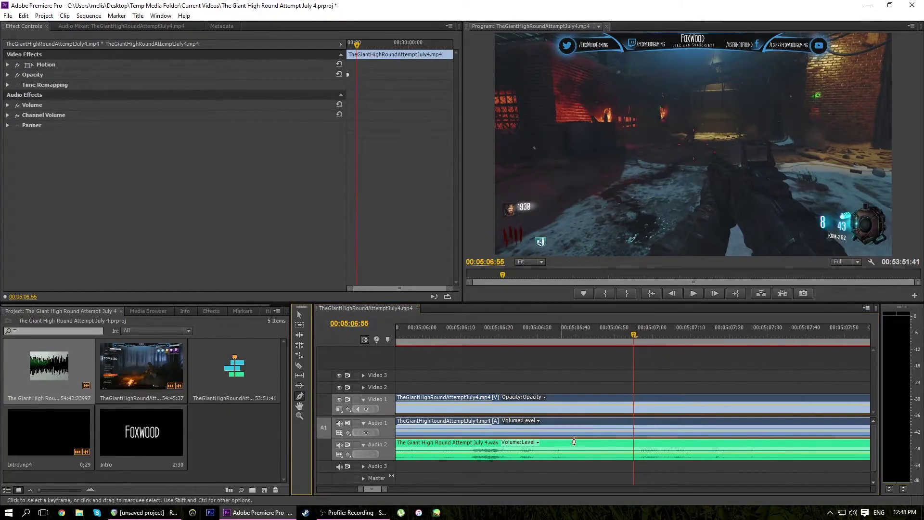
click(635, 455)
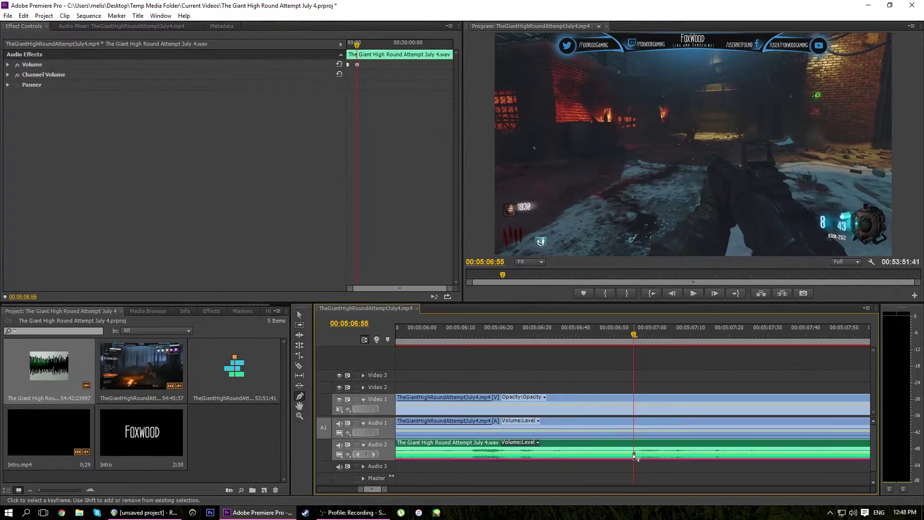
click(658, 455)
drag(657, 455, 635, 455)
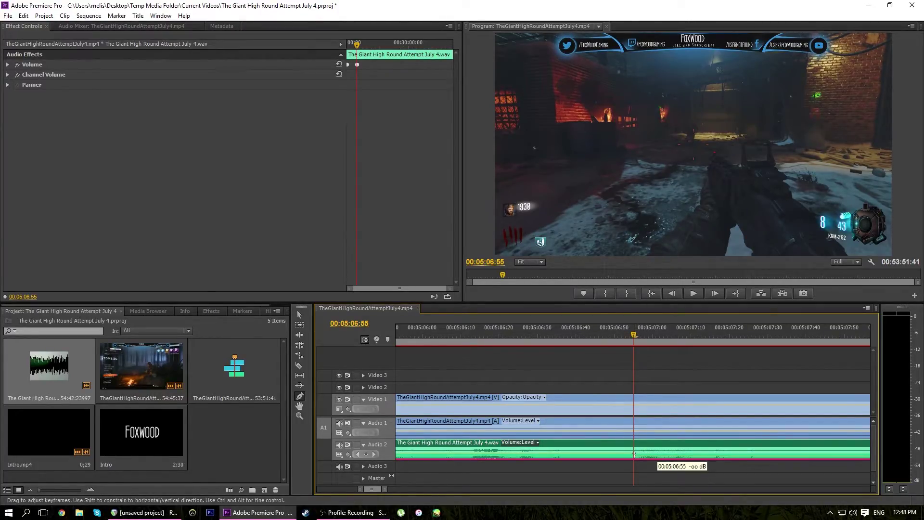
drag(635, 455, 634, 455)
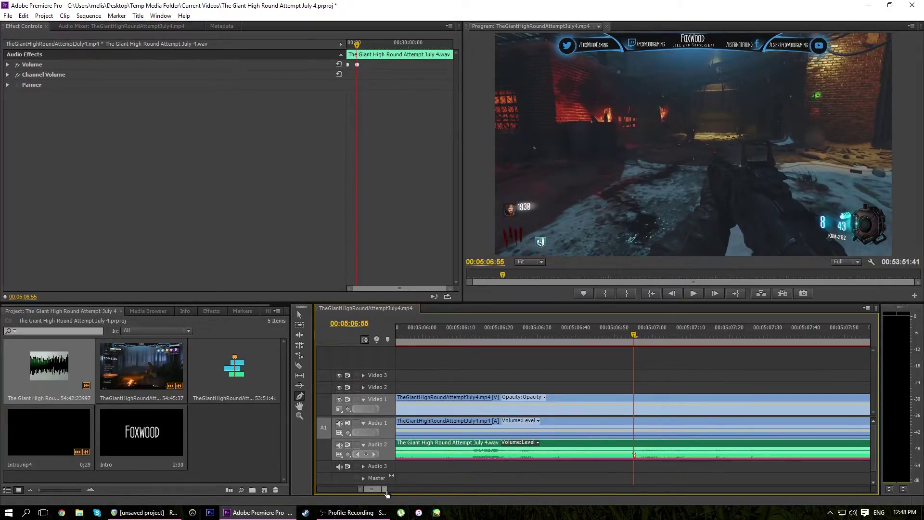
Add a commentary volume keyframe at 06:08:00 set to about -2.27 dB.
mouse_move(386, 490)
mouse_down()
mouse_move(414, 490)
mouse_move(395, 490)
mouse_up()
click(686, 331)
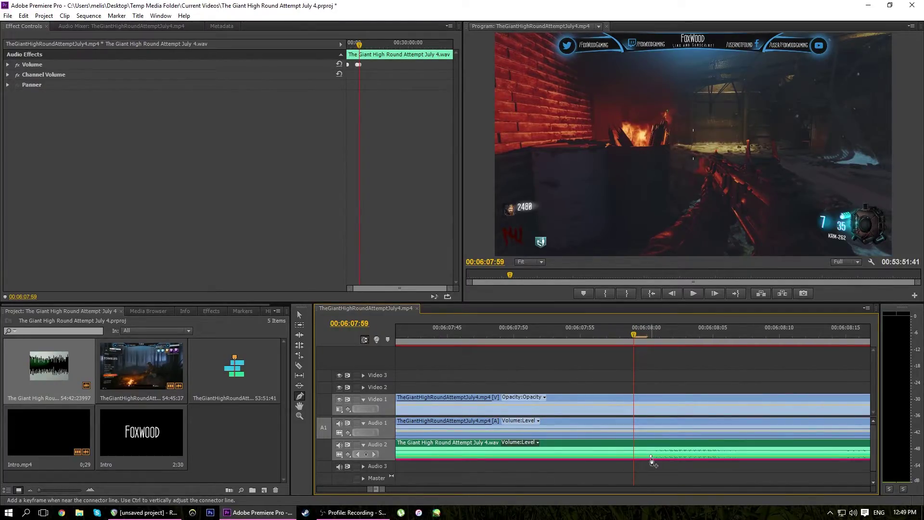
click(653, 455)
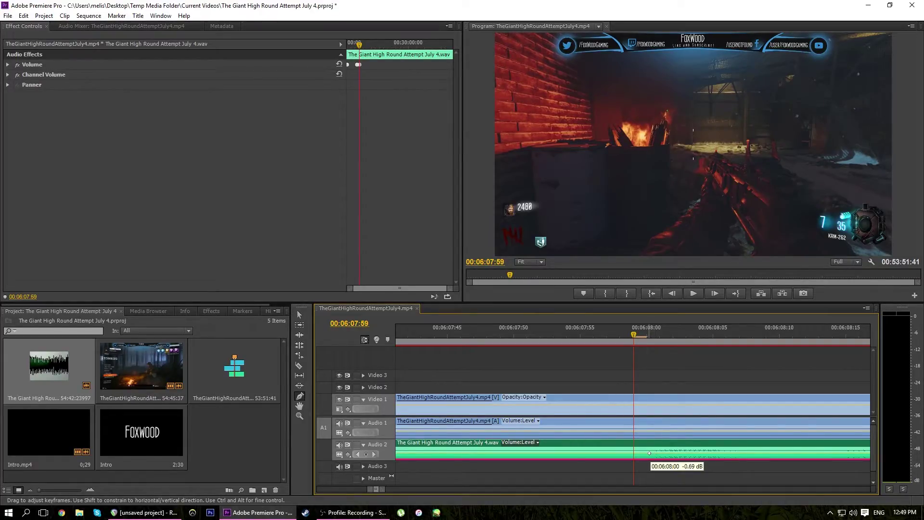
mouse_move(650, 459)
mouse_down()
mouse_move(651, 467)
mouse_move(650, 453)
mouse_up()
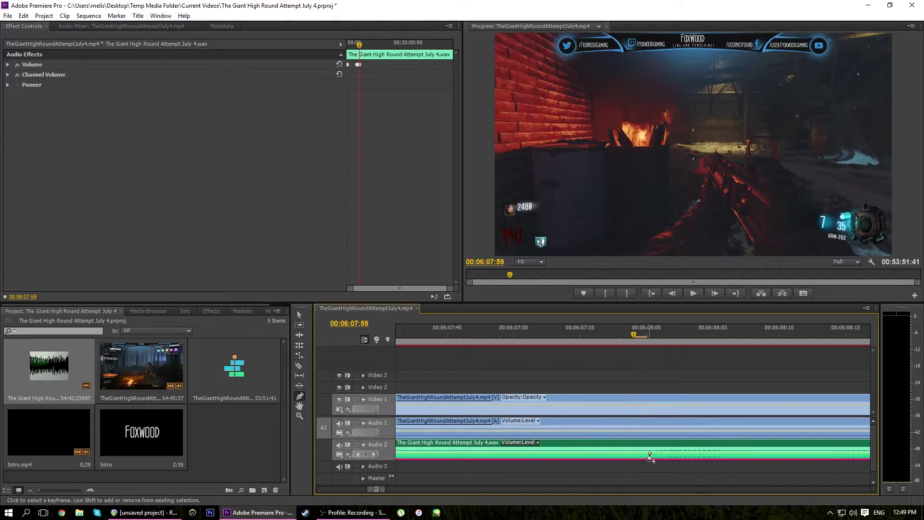
Load the commentary WAV in the Source monitor, add a -oo dB keyframe at 06:07:59, and zoom out.
double_click(647, 455)
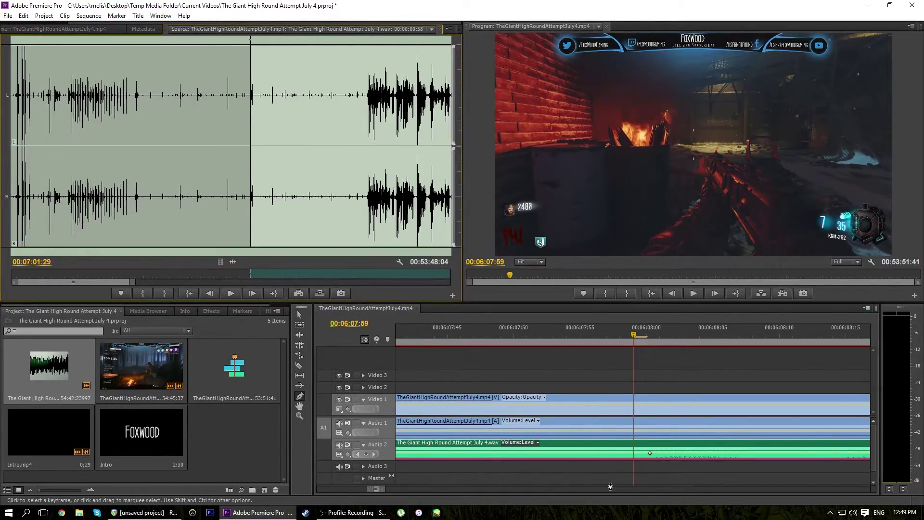
drag(636, 454, 635, 460)
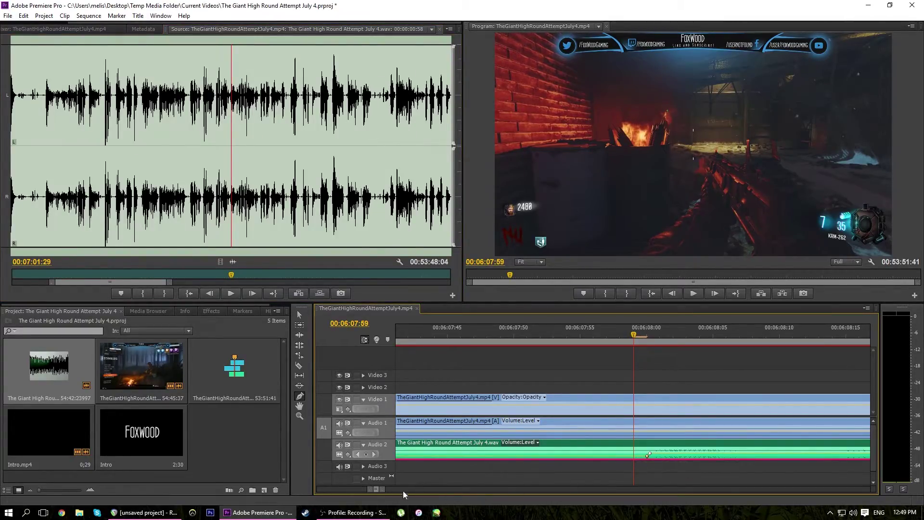
key(minus)
key(minus)
key(minus)
key(minus)
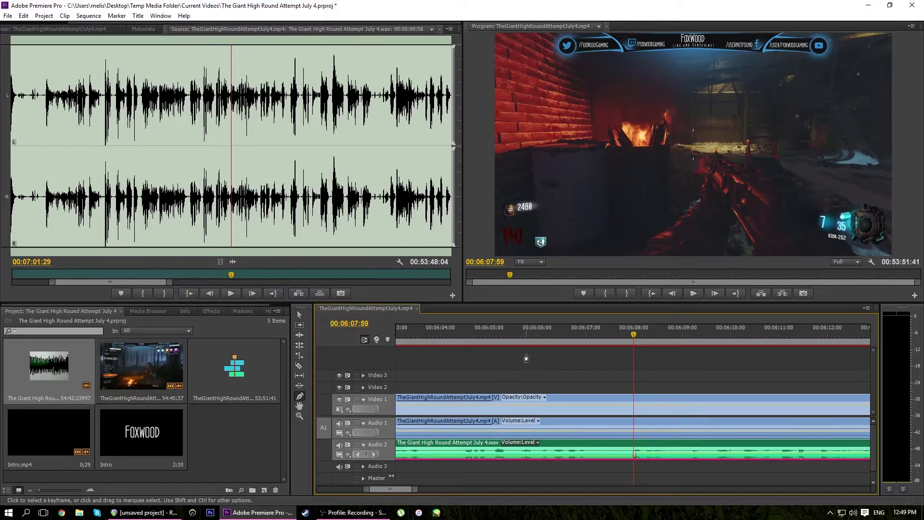
key(minus)
key(minus)
key(minus)
key(minus)
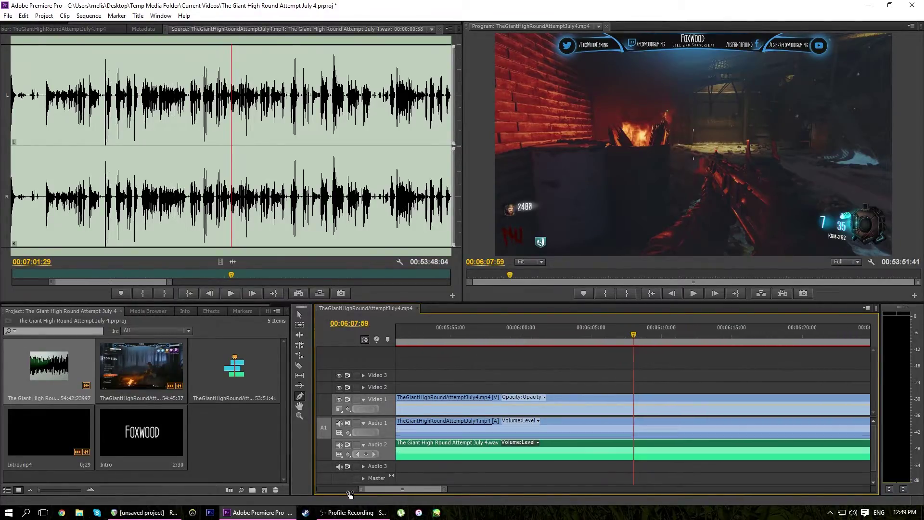
key(equal)
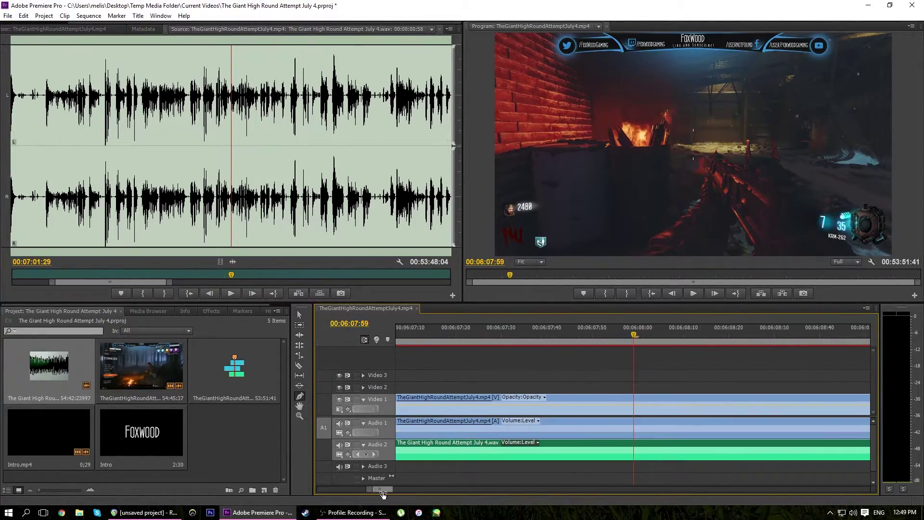
key(minus)
key(minus)
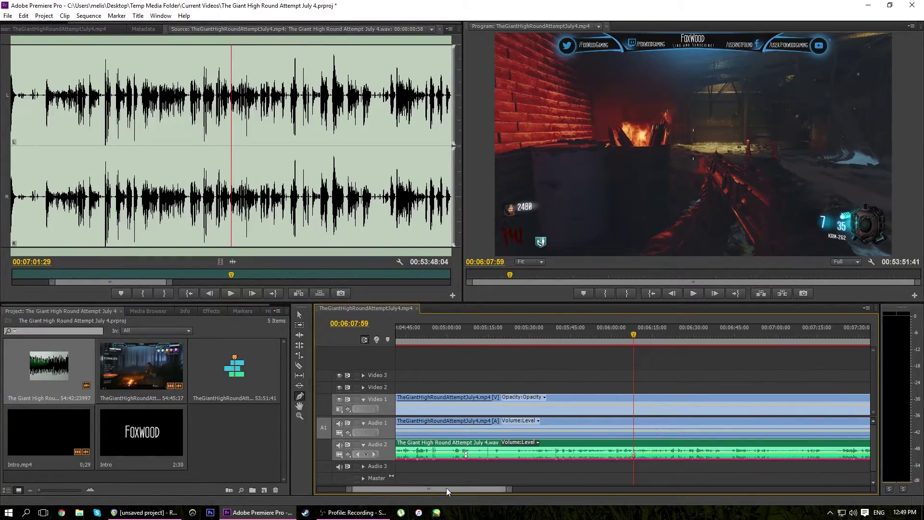
Review the muted section by playing from 04:56:59 and stopping at 05:10:51.
click(438, 331)
key(space)
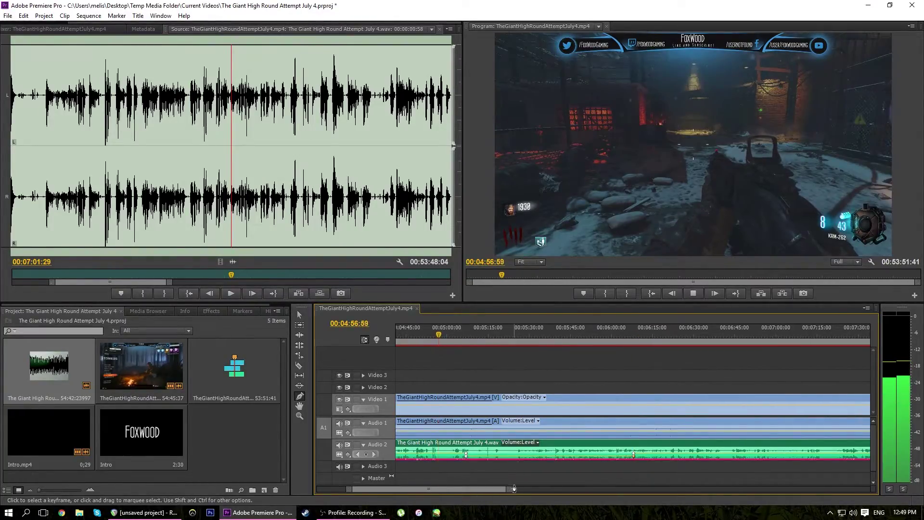
key(minus)
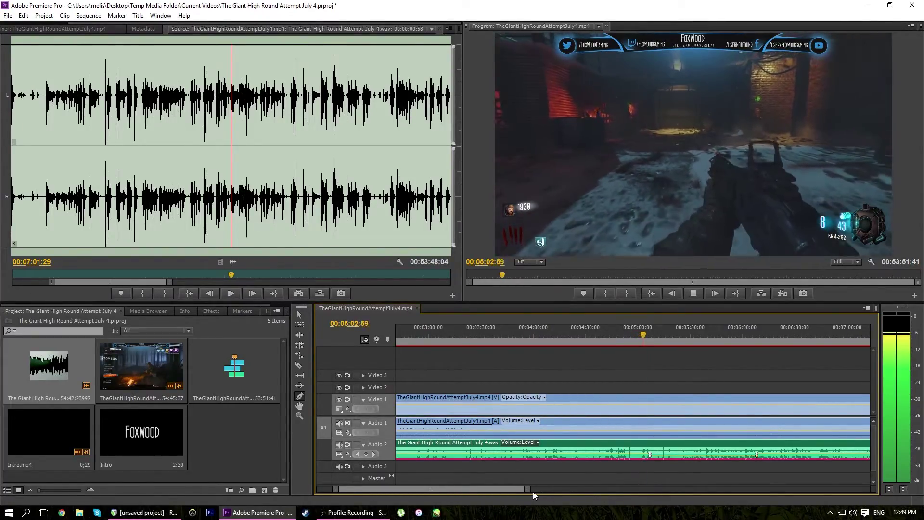
key(=)
mouse_move(484, 489)
mouse_down()
mouse_move(466, 487)
mouse_move(486, 491)
mouse_up()
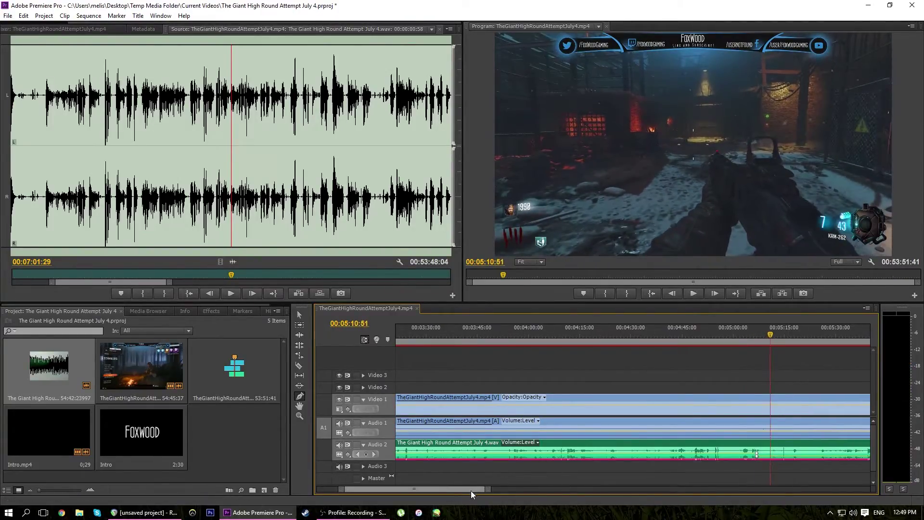
key(space)
drag(471, 490, 479, 490)
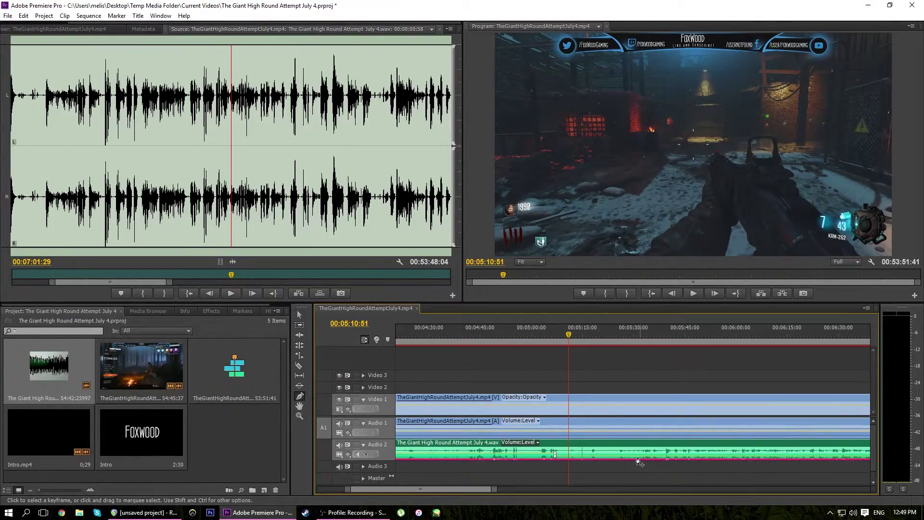
Play on from 05:10:51 and stop at 05:17:41.
key(space)
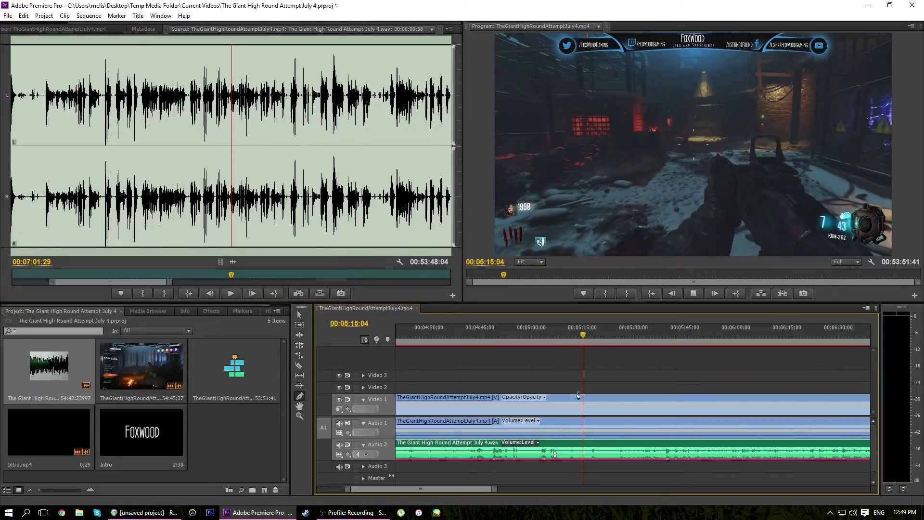
drag(495, 490, 442, 490)
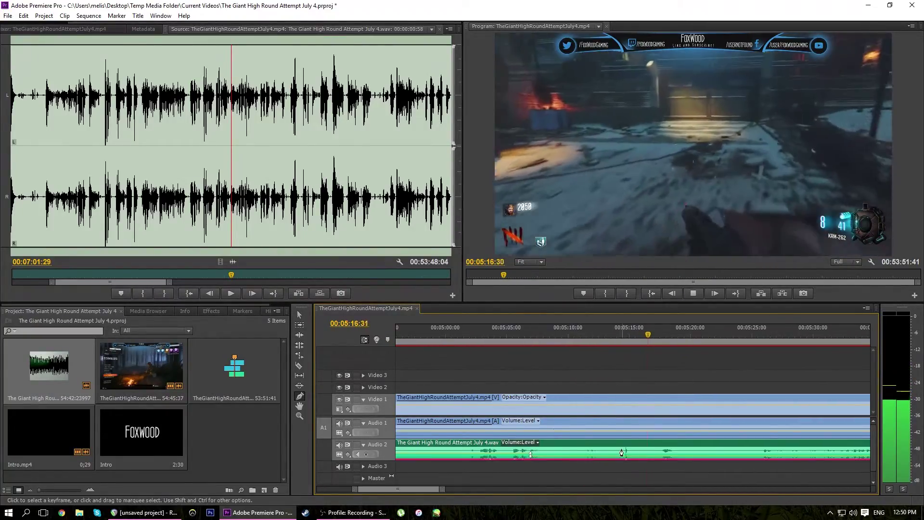
key(space)
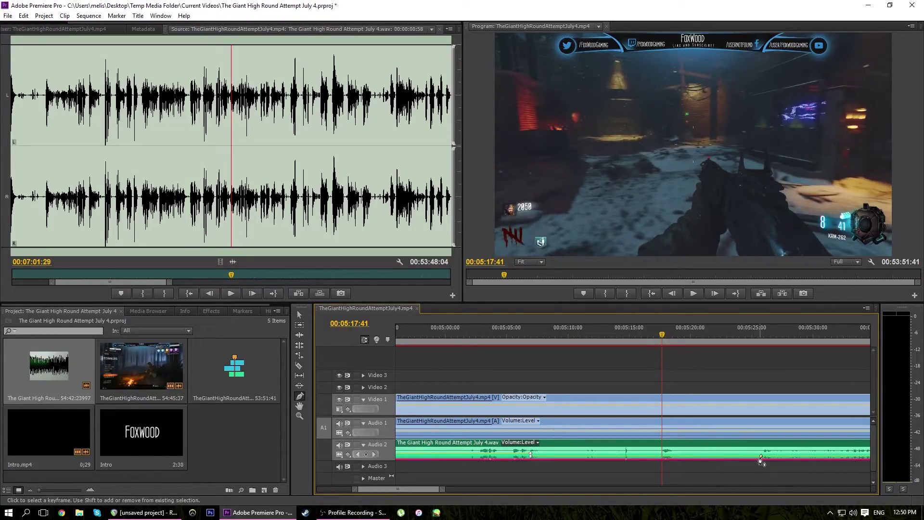
Add a commentary keyframe near 05:25 at about -2.27 dB and play it back to 05:29:37.
click(763, 458)
drag(763, 459, 763, 455)
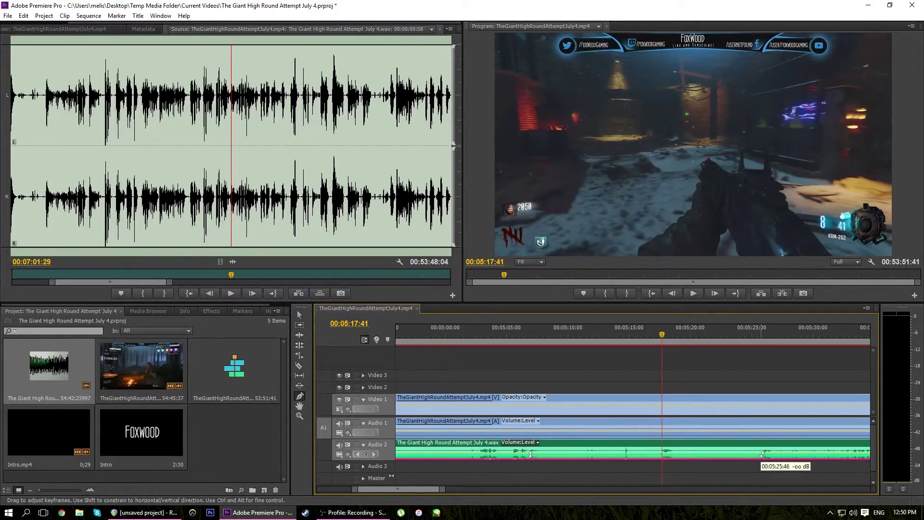
key(space)
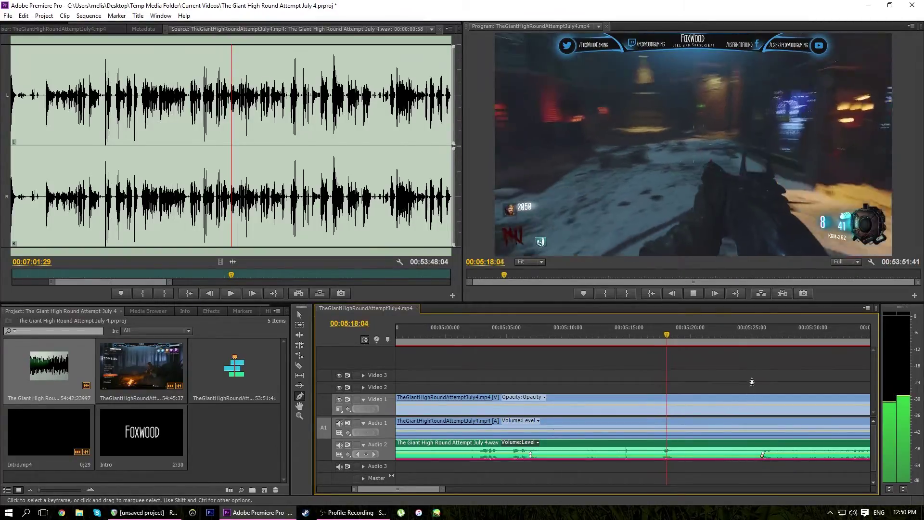
click(751, 341)
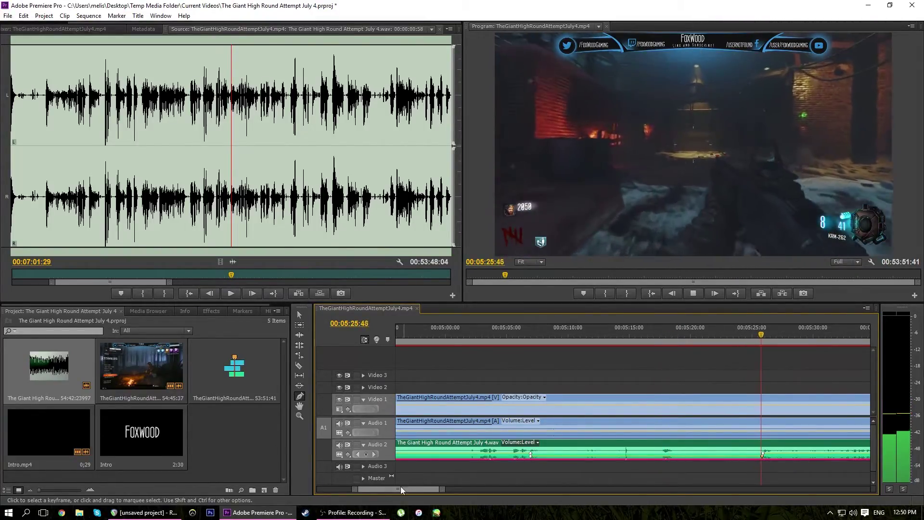
drag(442, 490, 639, 490)
key(space)
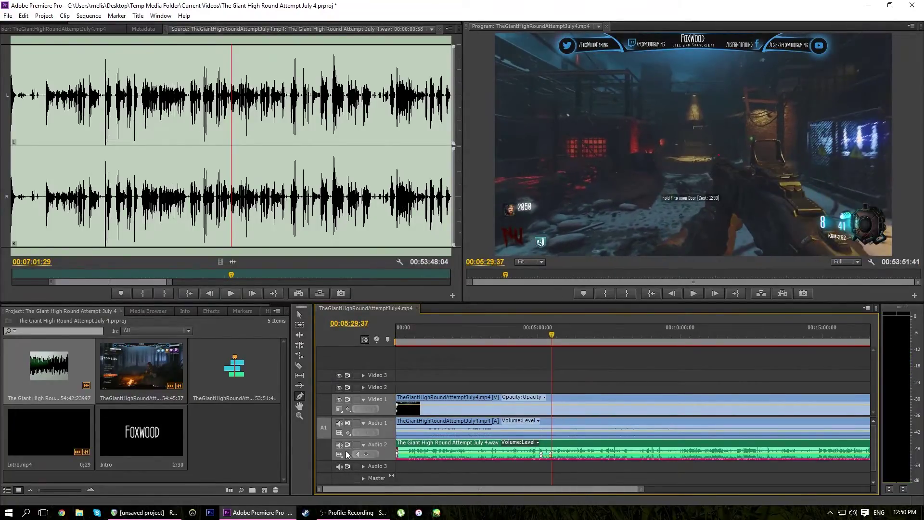
With the Selection tool, scroll right and play from 16:51:51, stopping at 16:57:30.
click(300, 315)
drag(634, 496, 754, 490)
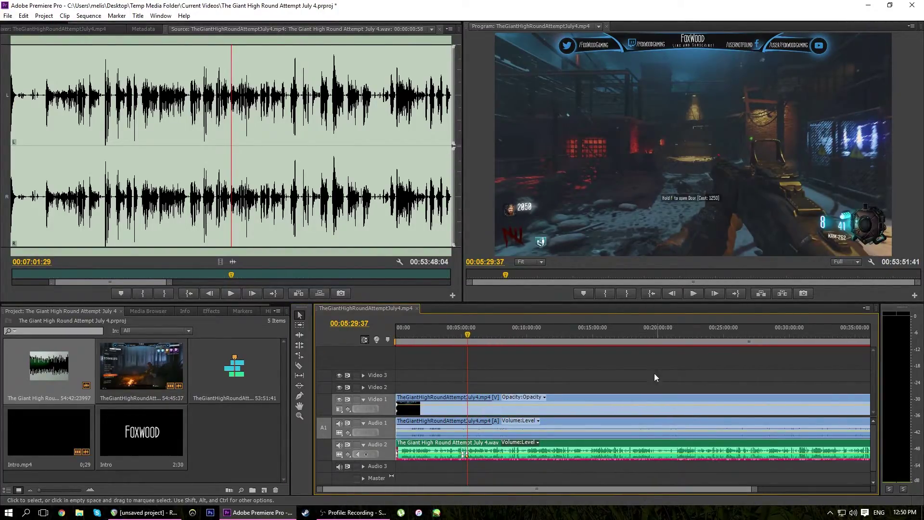
click(618, 332)
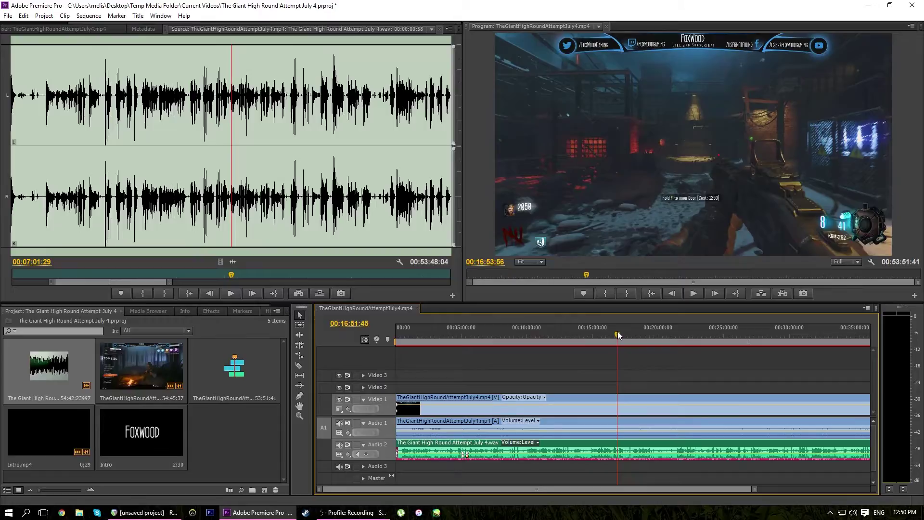
key(space)
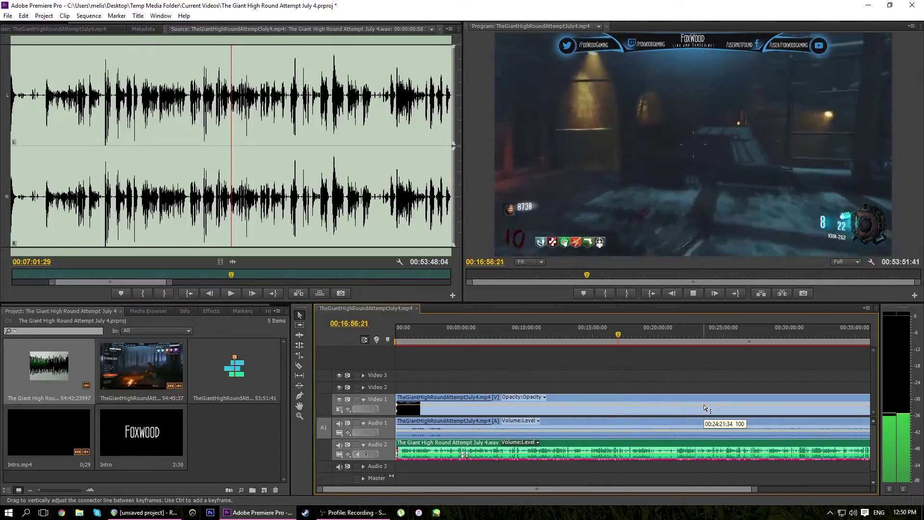
key(space)
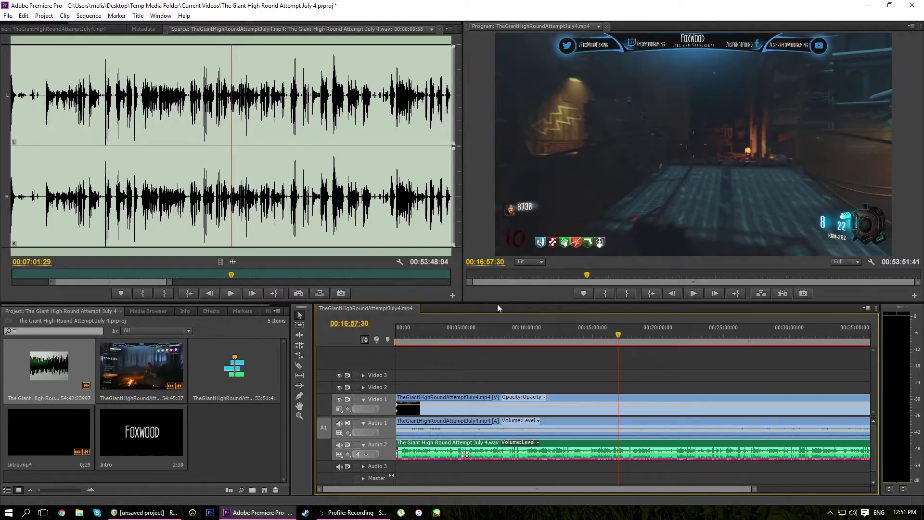
Check the encoding settings in OBS, then hide OBS to return to Premiere.
click(352, 513)
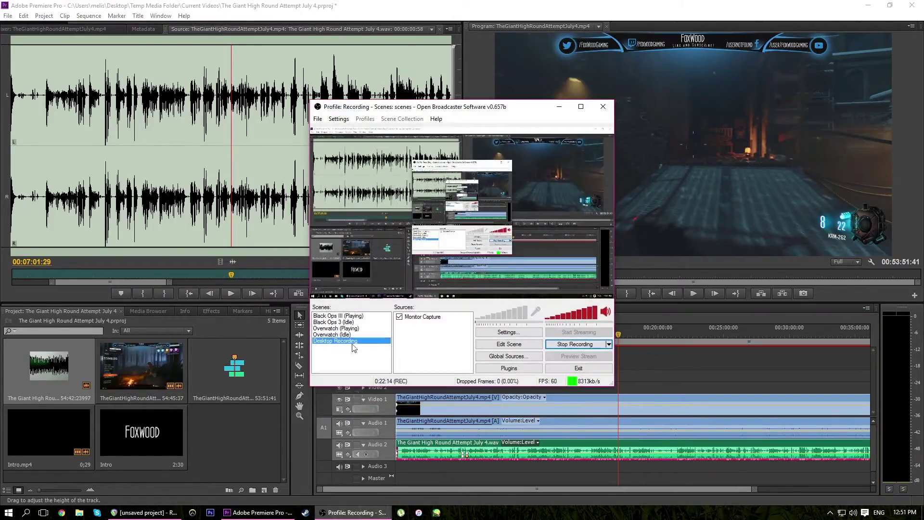
click(338, 119)
click(374, 129)
click(288, 114)
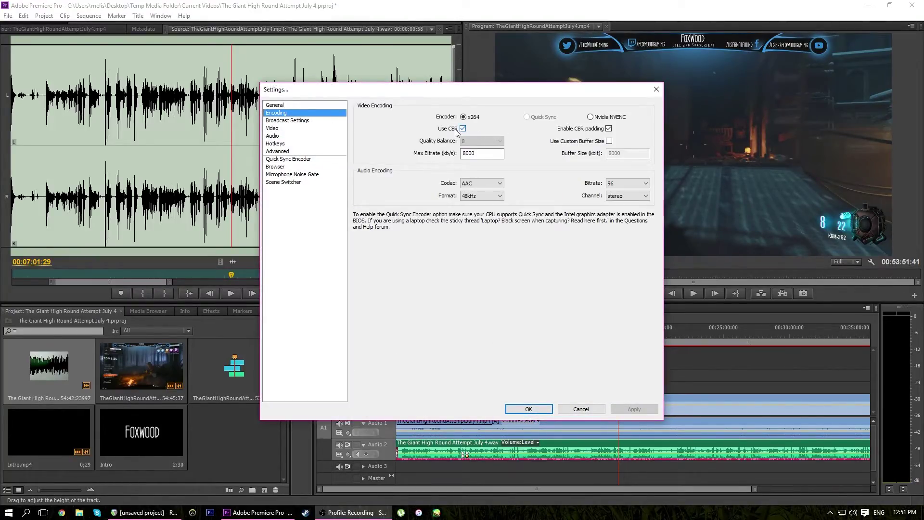
click(655, 90)
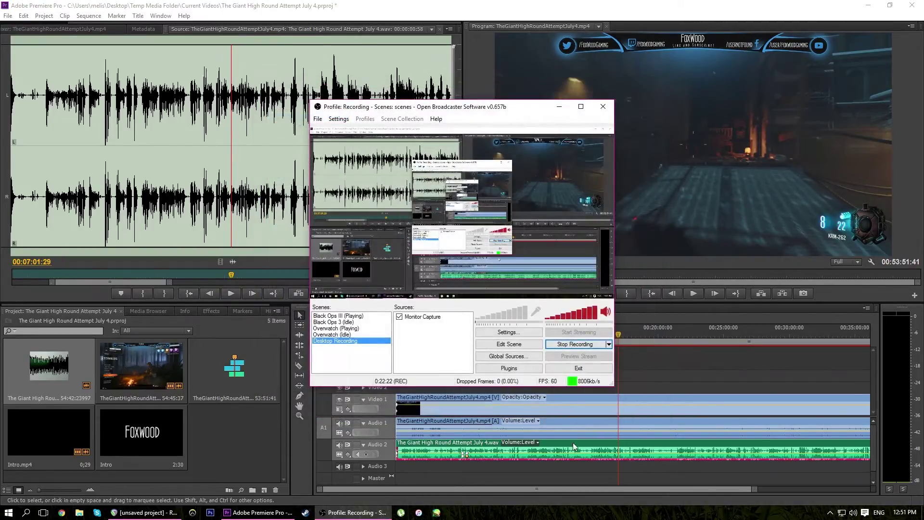
click(559, 106)
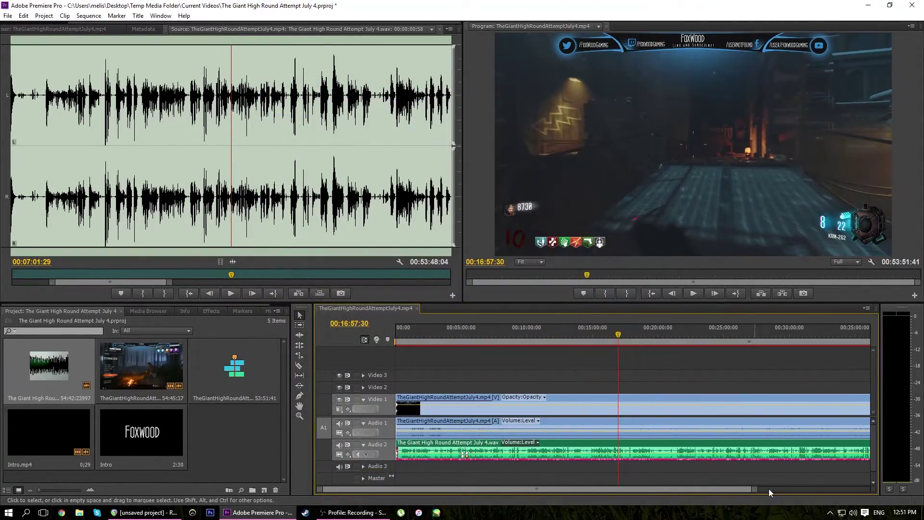
Scrub and play the gameplay ending to locate the Zombies menu at 00:53:43:16.
drag(753, 489, 851, 491)
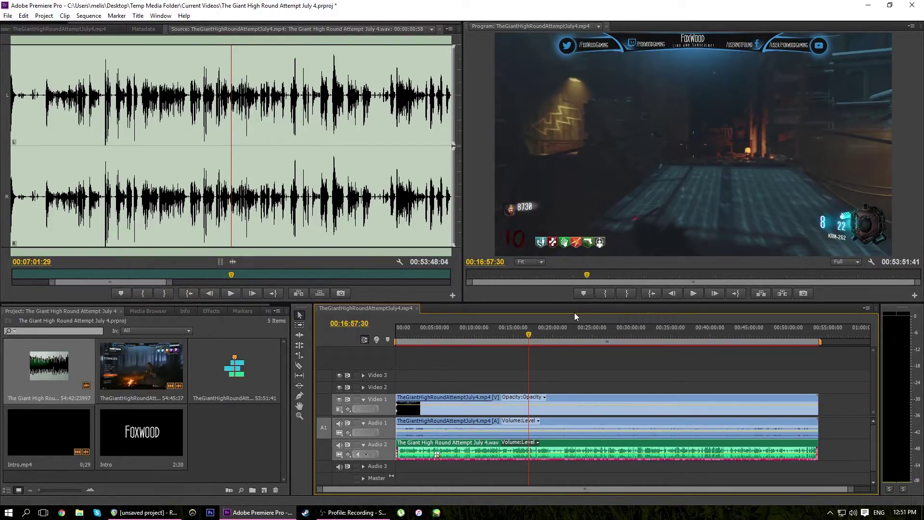
click(692, 334)
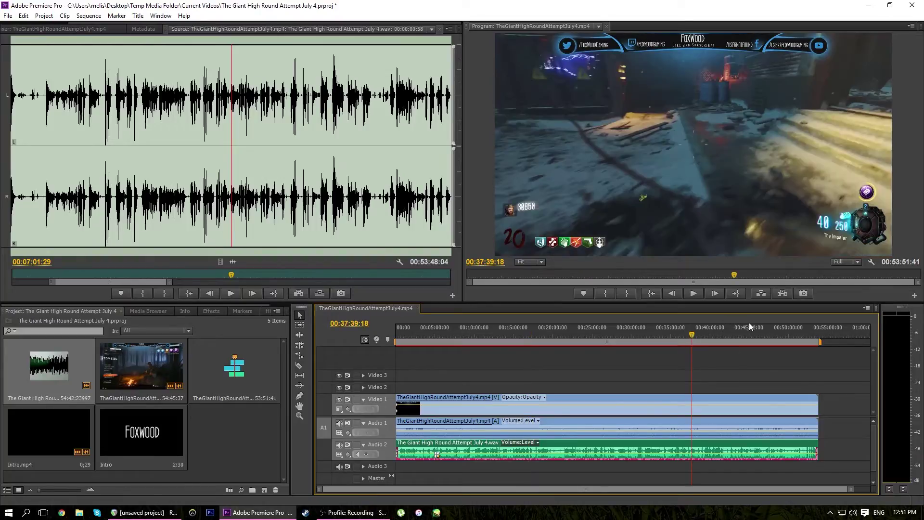
drag(764, 334, 815, 336)
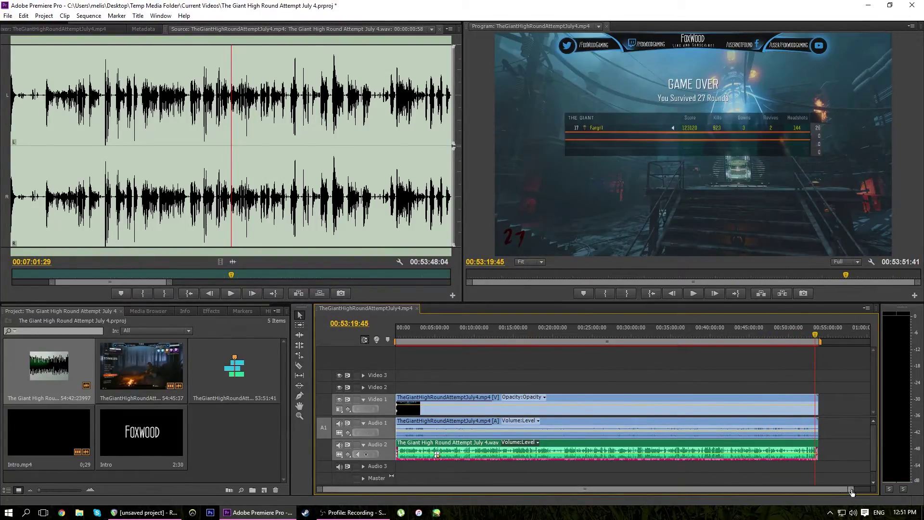
drag(852, 491, 673, 502)
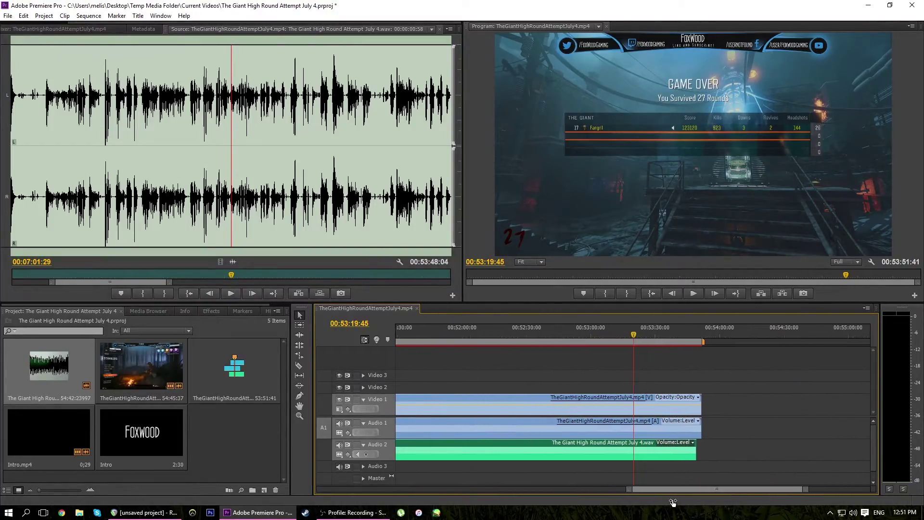
click(691, 331)
key(space)
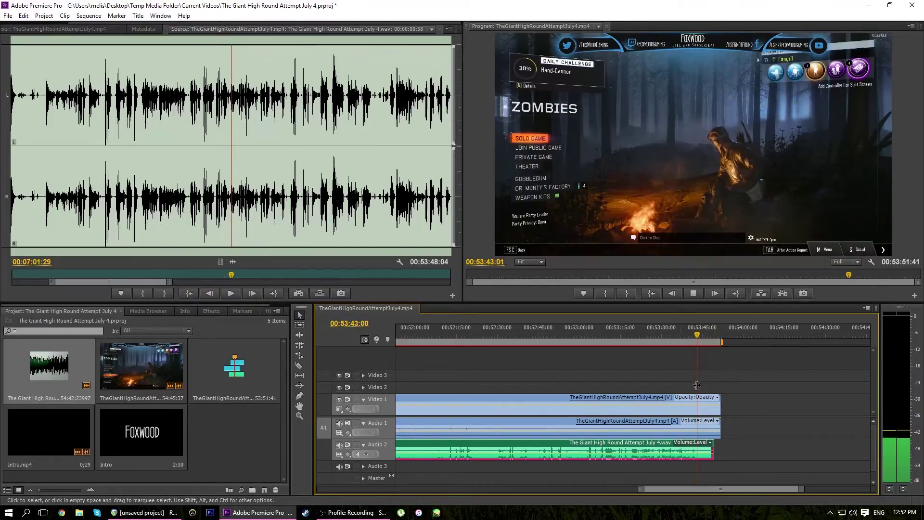
key(space)
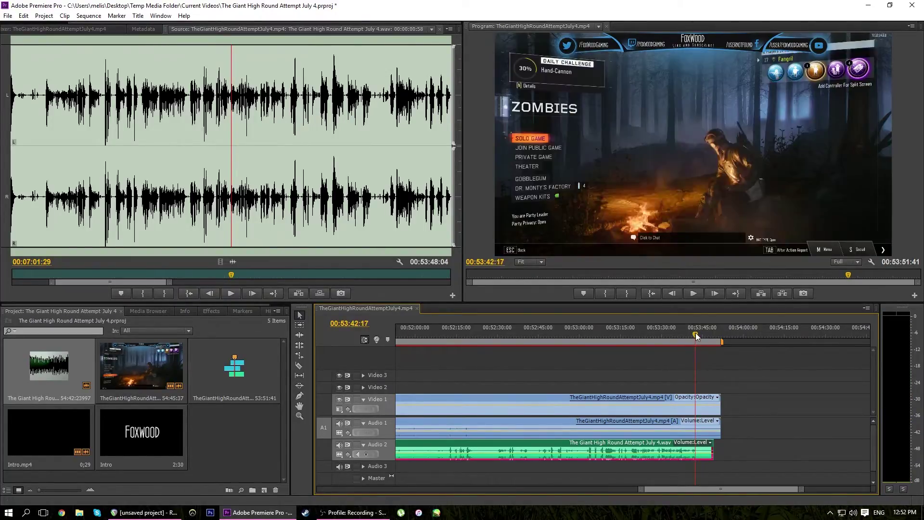
click(690, 336)
key(space)
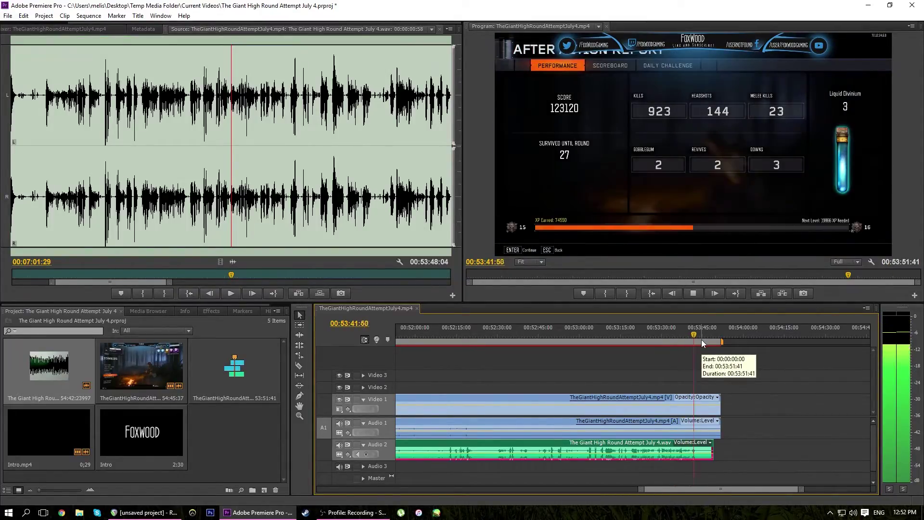
key(space)
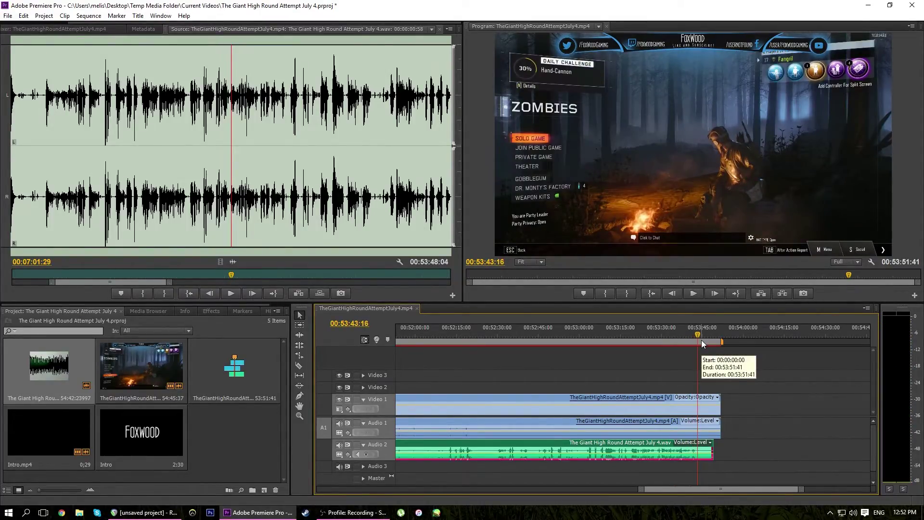
Split all tracks at 00:53:43:16 and delete the trailing video and audio pieces.
key(ctrl+shift+k)
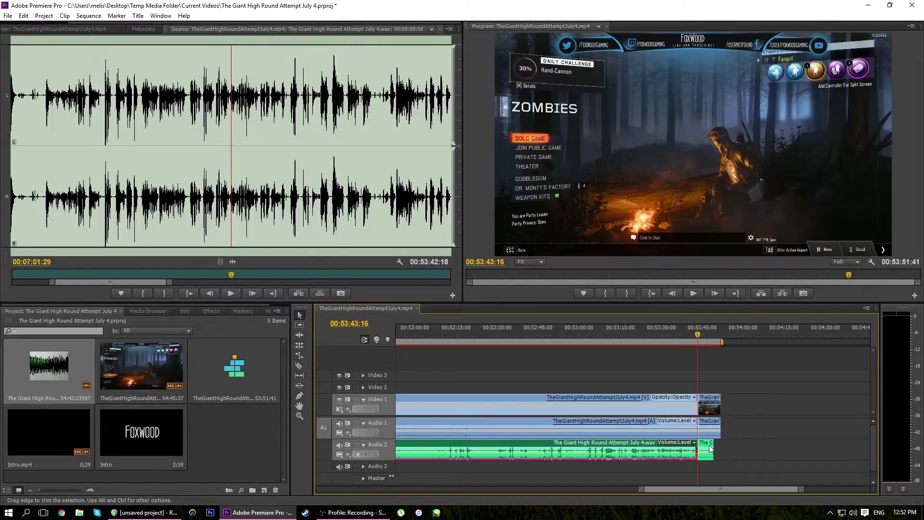
click(706, 449)
shift+click(710, 400)
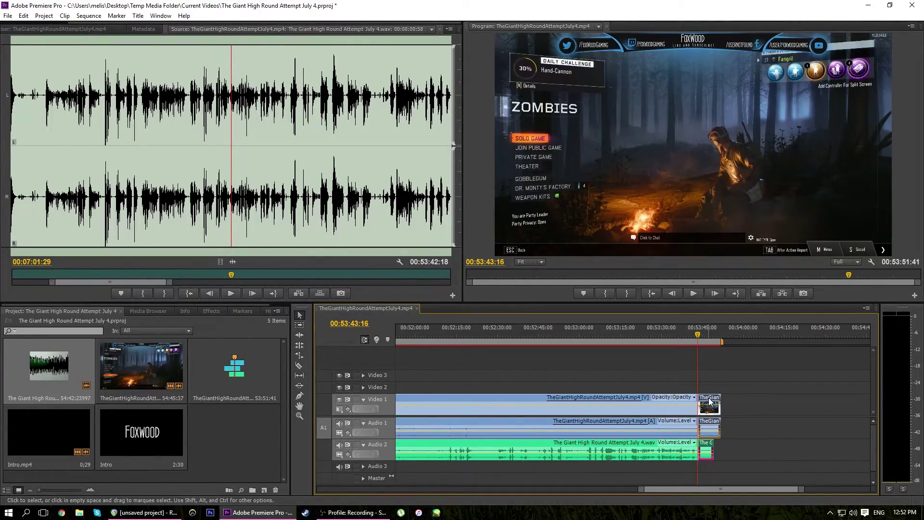
key(Delete)
click(260, 431)
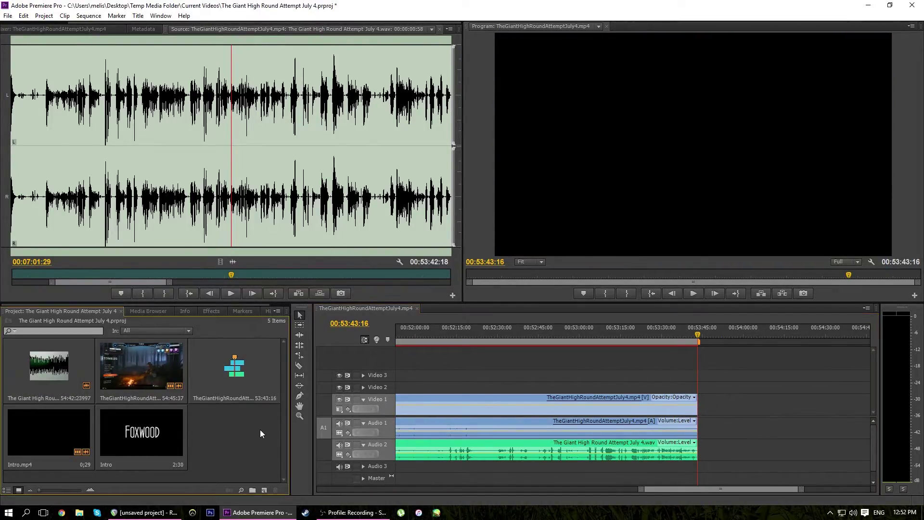
Import Newest Outro.mp4 and place it on Video 1 right after the gameplay's end.
double_click(262, 429)
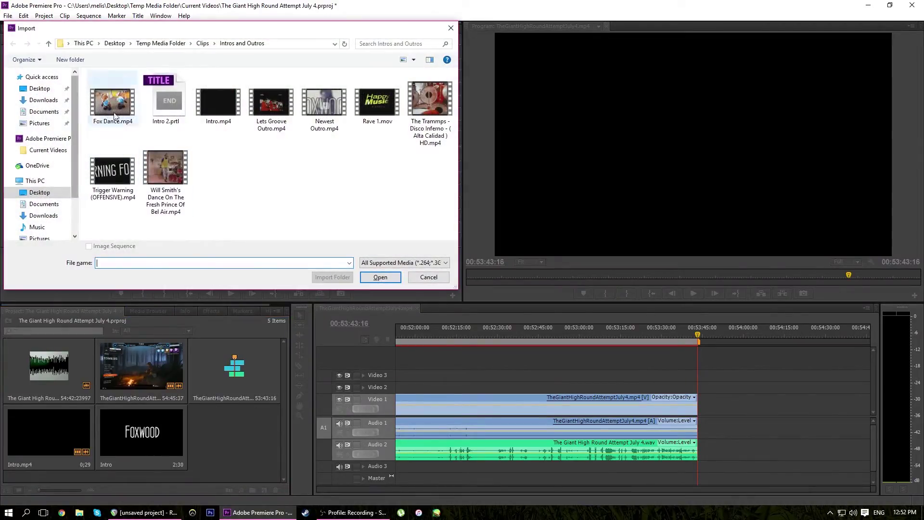
double_click(325, 102)
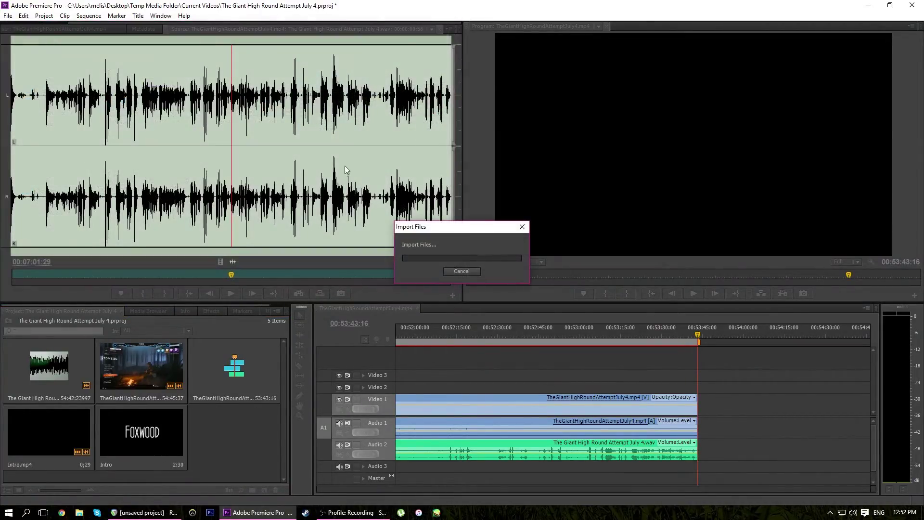
drag(244, 427, 702, 409)
Play back the join from the trimmed gameplay into the outro.
click(693, 331)
key(space)
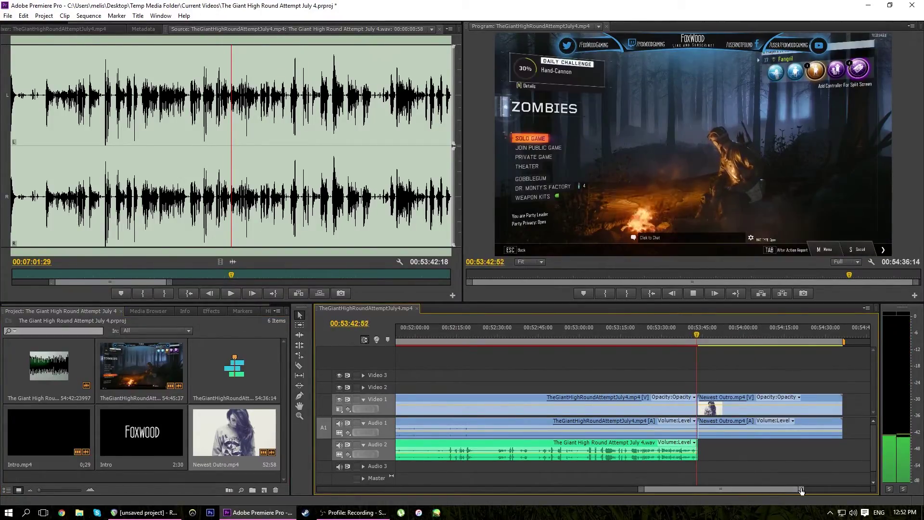
key(space)
drag(802, 491, 750, 495)
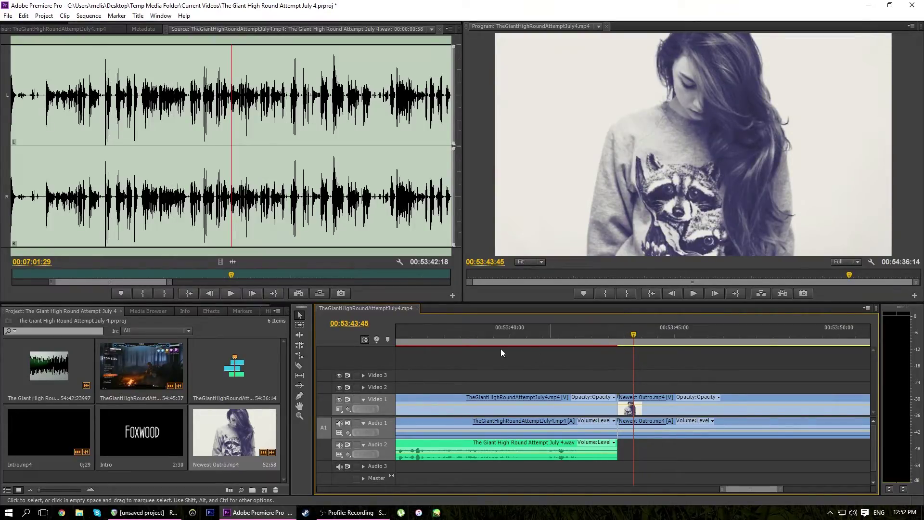
click(212, 311)
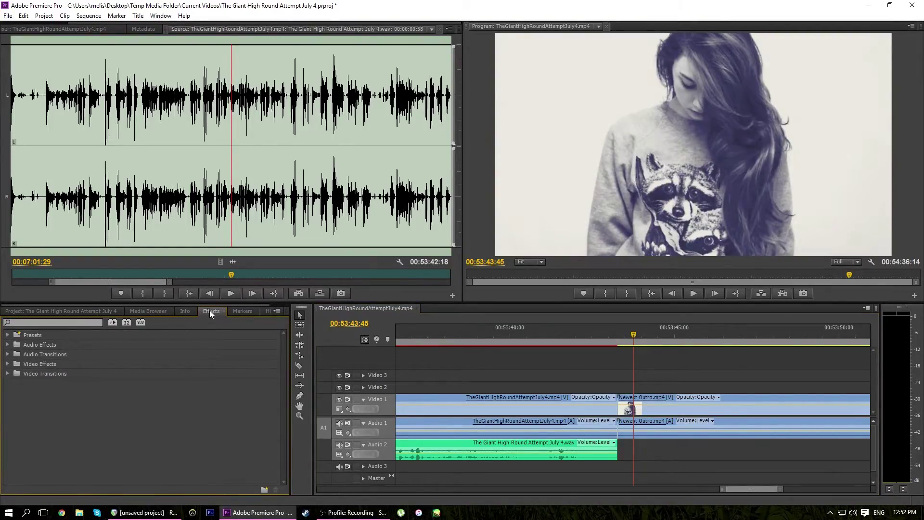
Apply a Cross Dissolve between the gameplay and Newest Outro, and preview it.
click(106, 312)
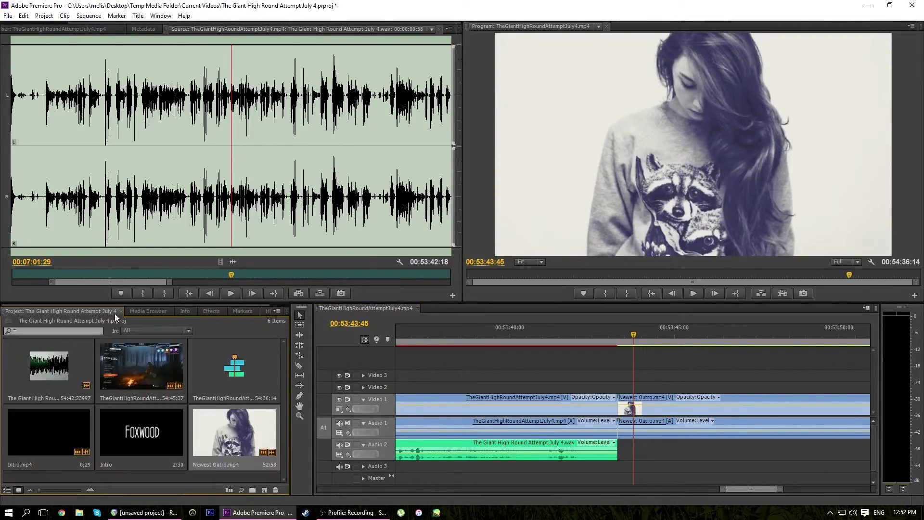
click(204, 312)
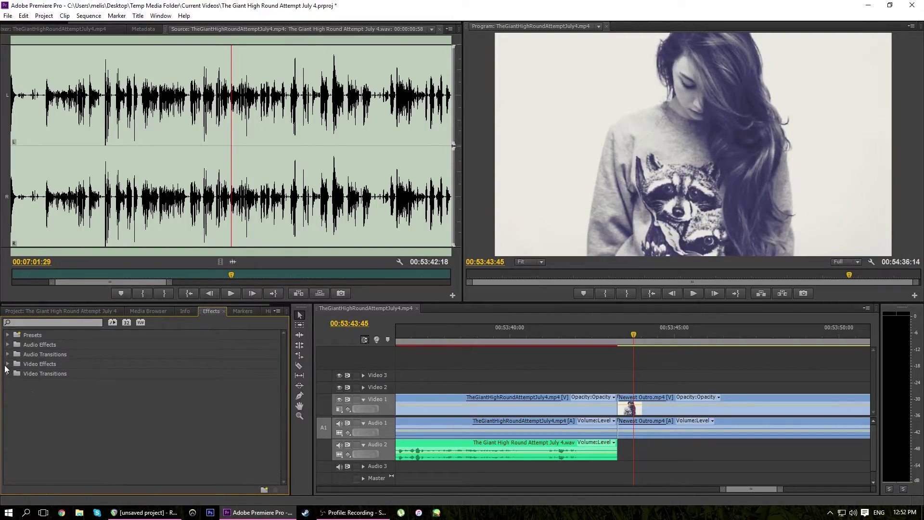
click(7, 374)
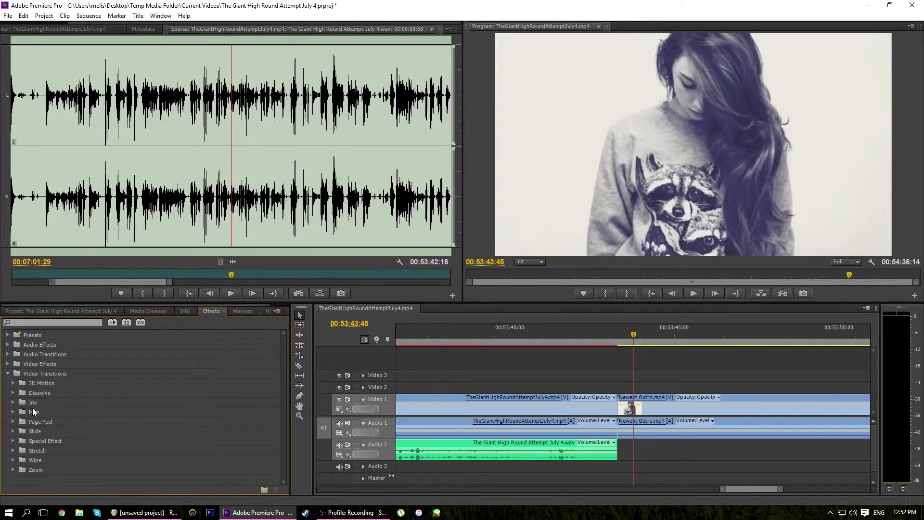
click(13, 393)
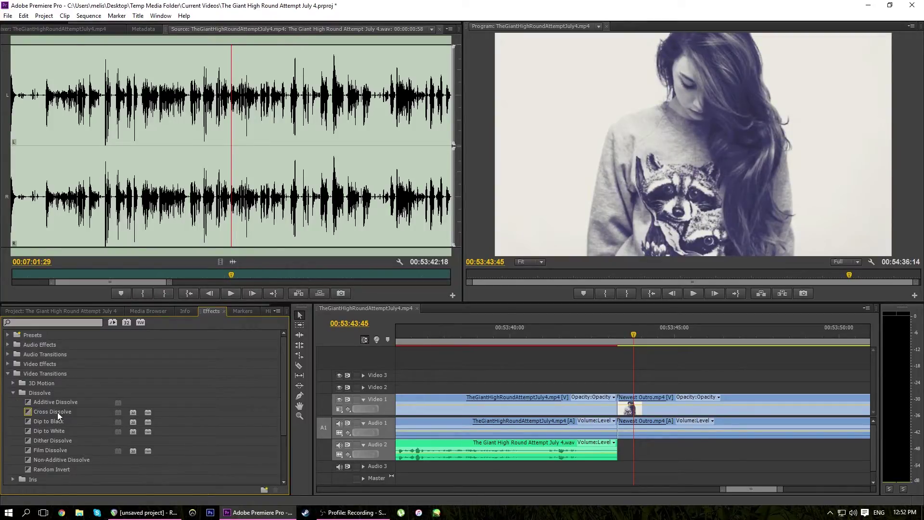
drag(53, 412, 623, 403)
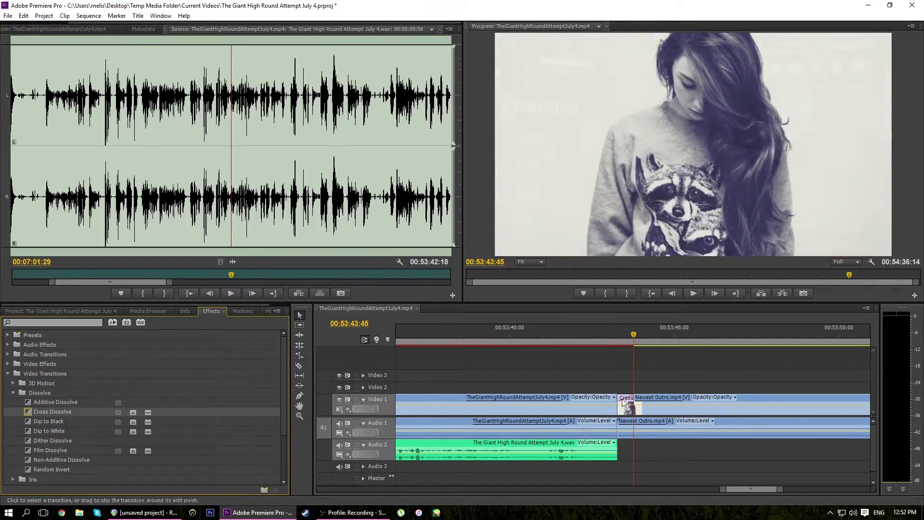
click(601, 325)
key(space)
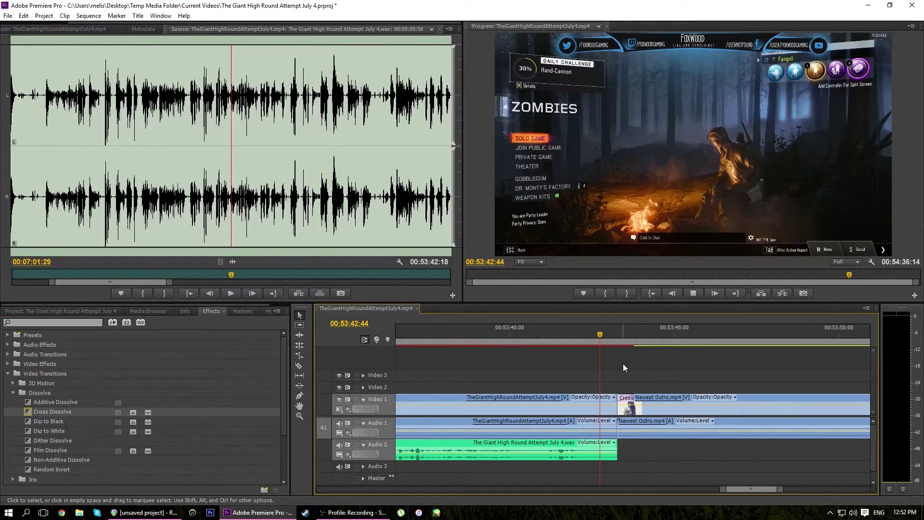
key(space)
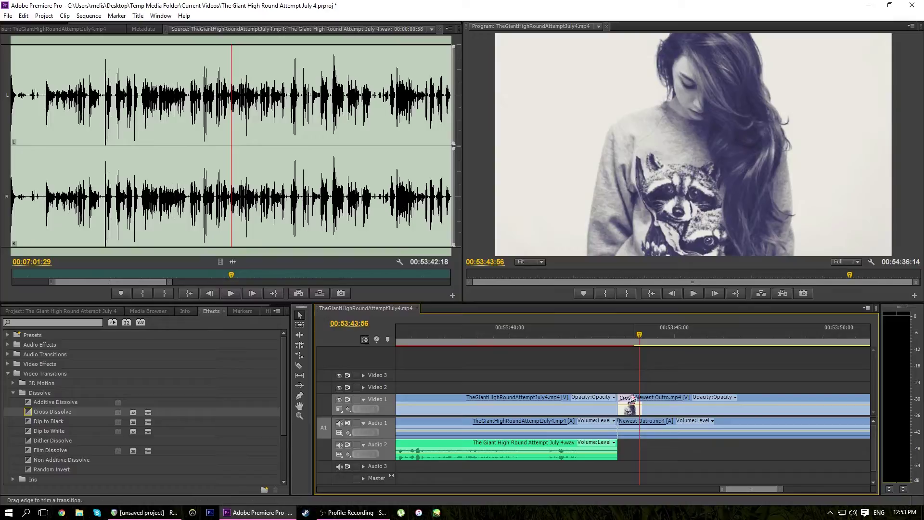
Lengthen the cross dissolve and play back the transition.
mouse_move(637, 398)
mouse_down()
mouse_move(648, 397)
mouse_move(644, 383)
mouse_up()
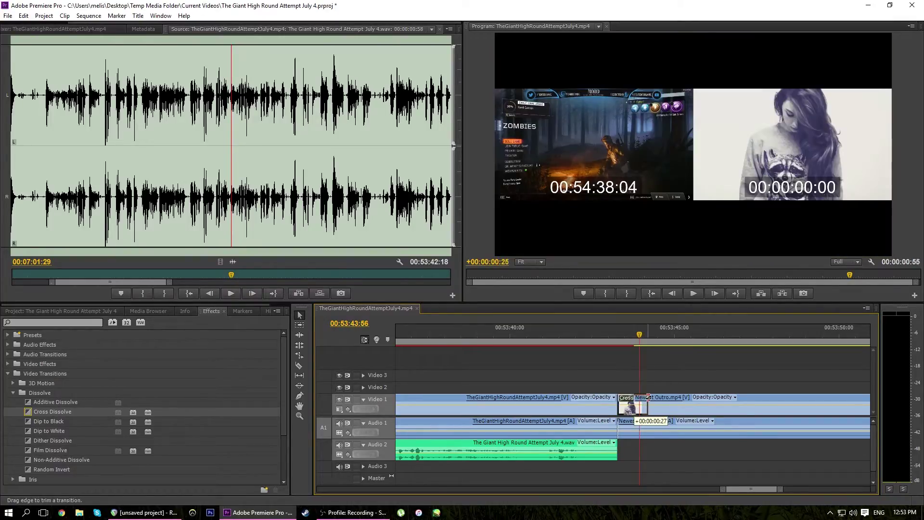
click(612, 335)
key(space)
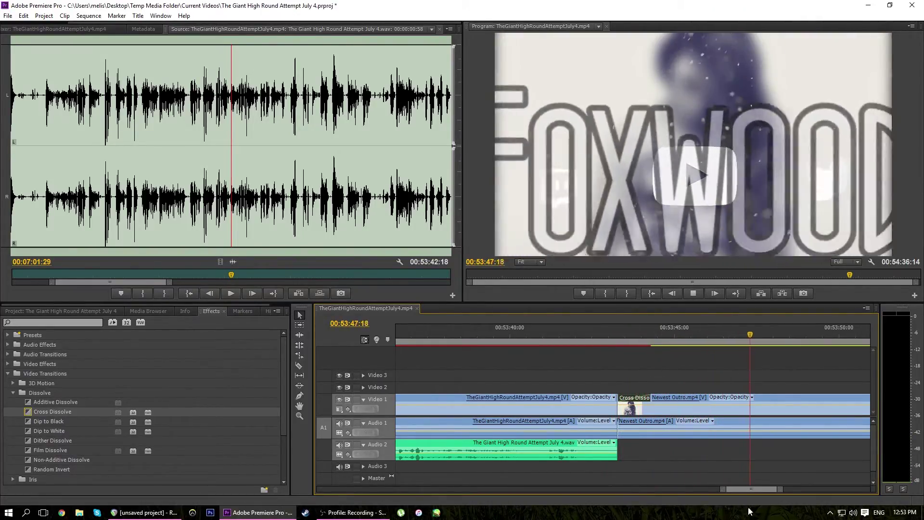
drag(780, 491, 813, 490)
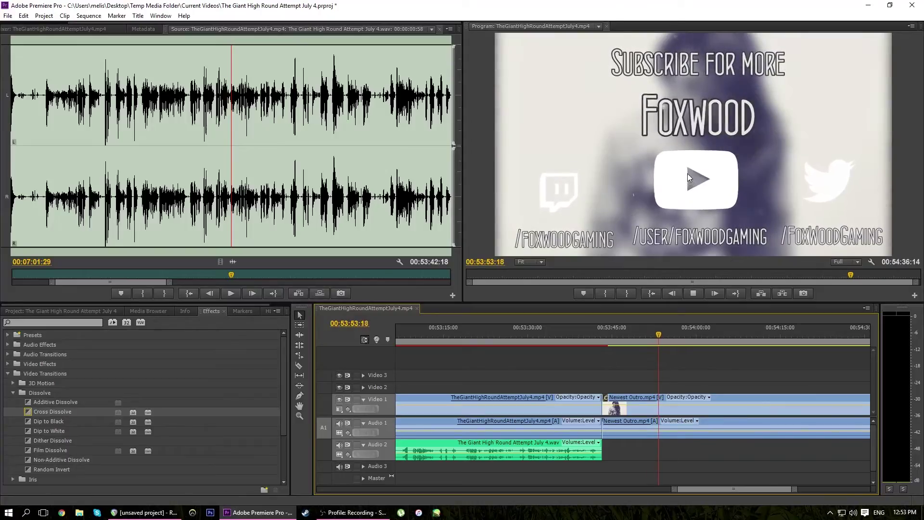
drag(674, 489, 636, 490)
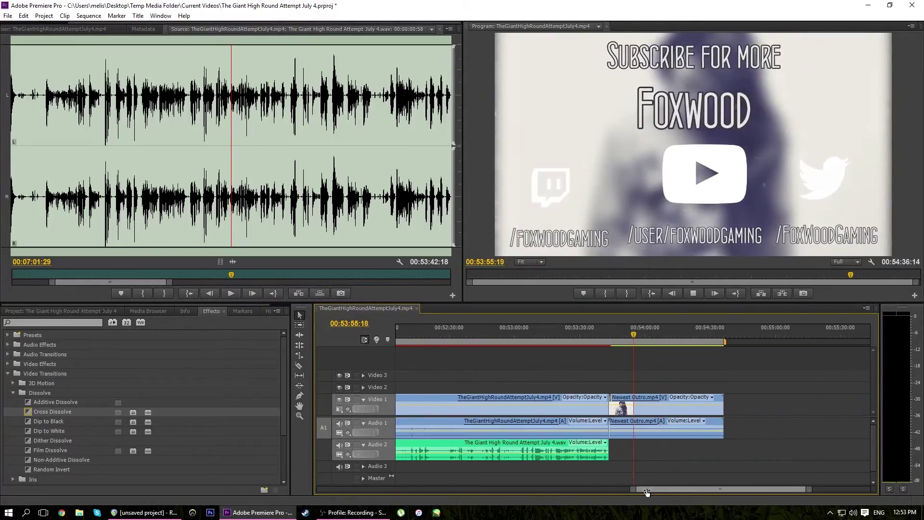
drag(809, 490, 779, 489)
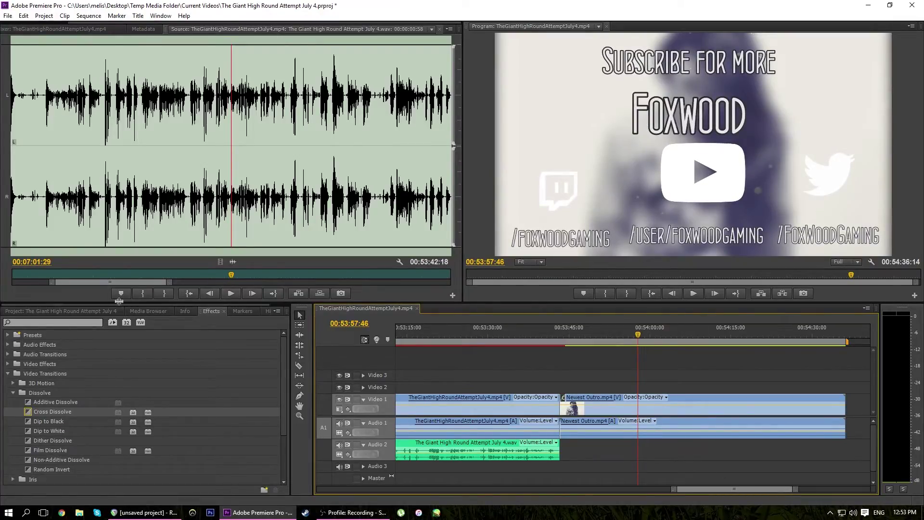
click(91, 311)
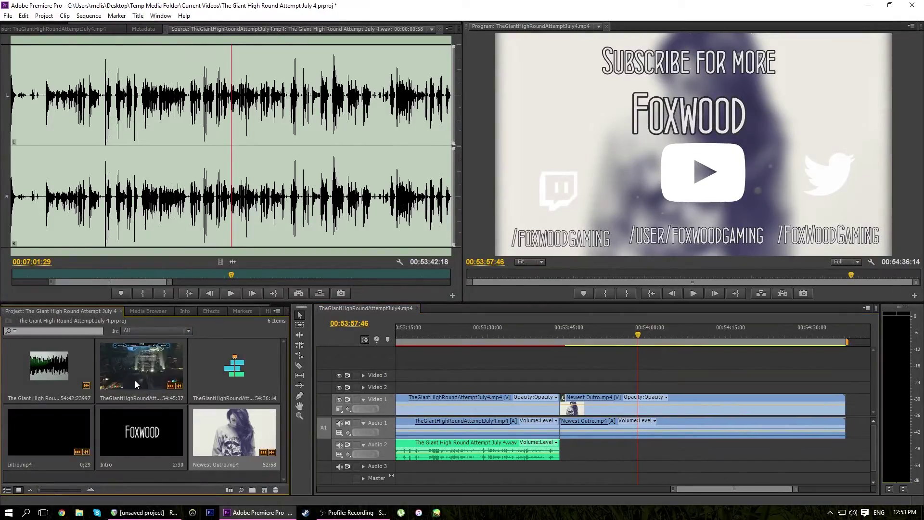
Import the Small Radio song from Temp Media Folder > Audio > Music.
key(ctrl+i)
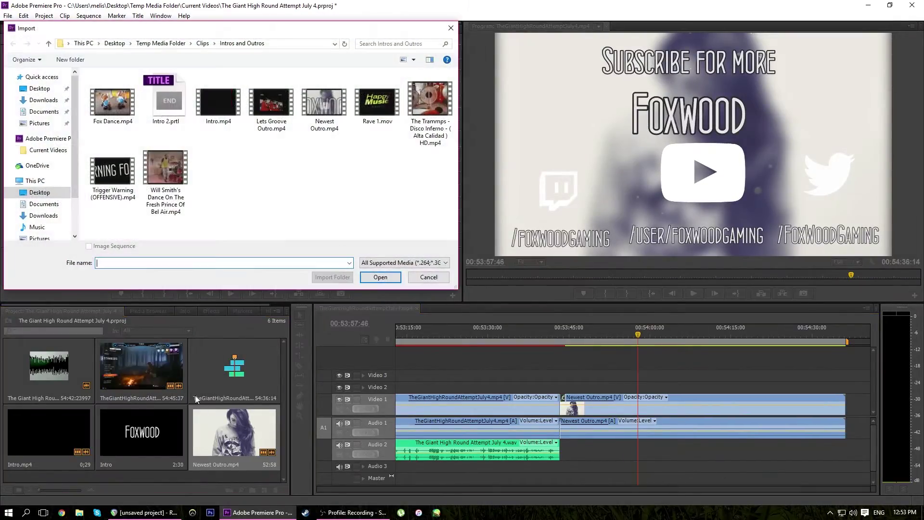
click(49, 44)
click(49, 44)
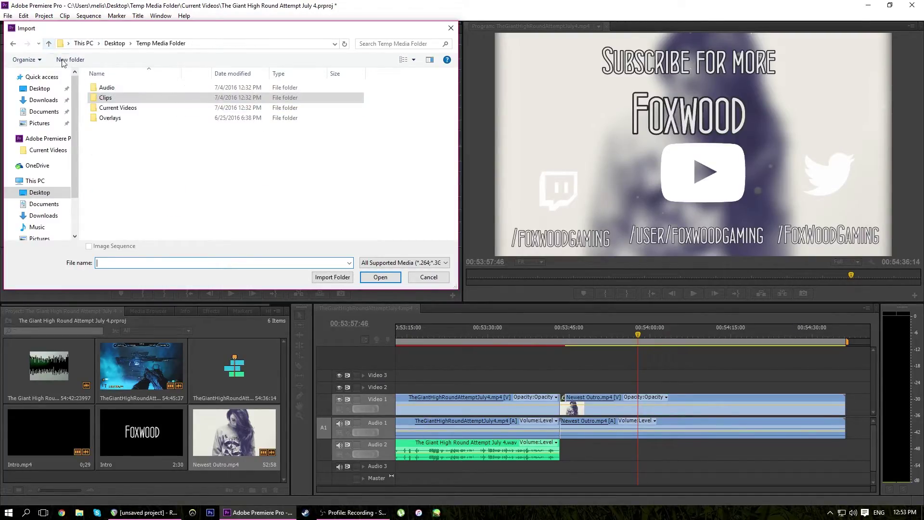
double_click(108, 88)
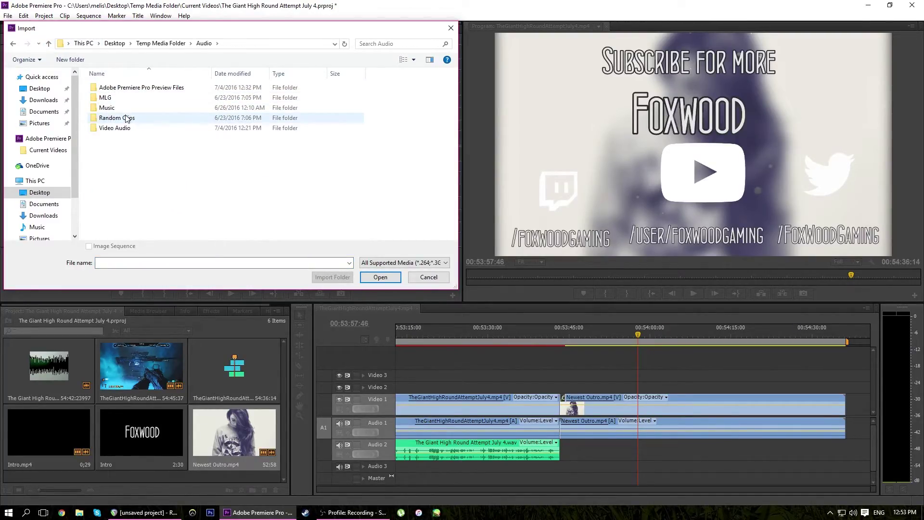
double_click(111, 107)
scroll(133, 202, down, 3)
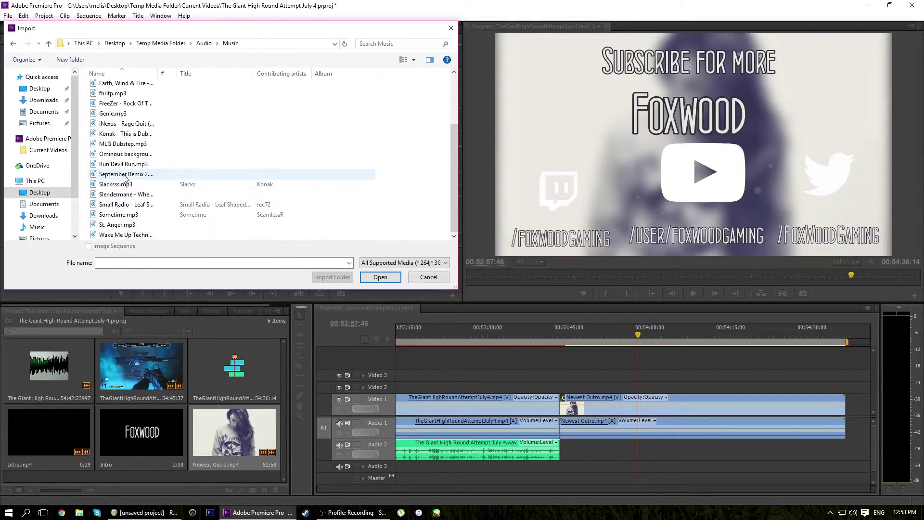
double_click(130, 205)
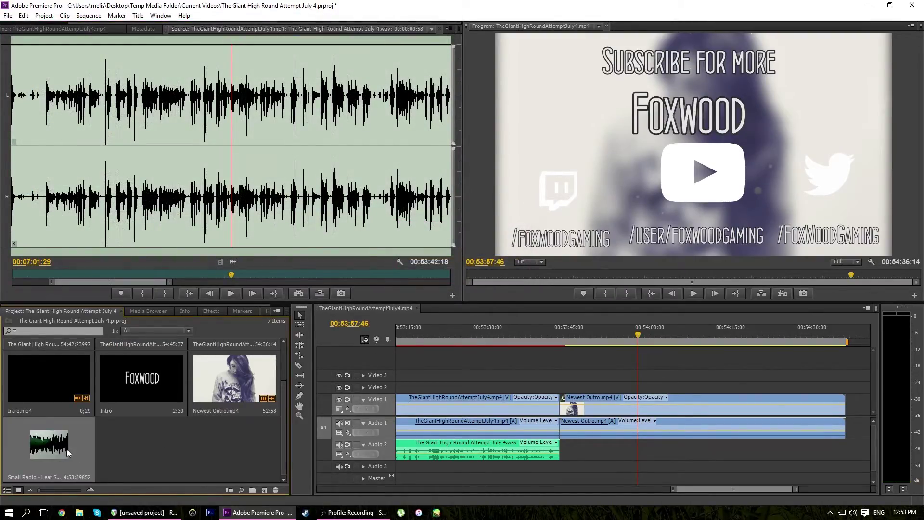
Place Small Radio on Audio 3 after the outro and expand the track's waveform.
drag(66, 449, 848, 472)
scroll(770, 488, down, 5)
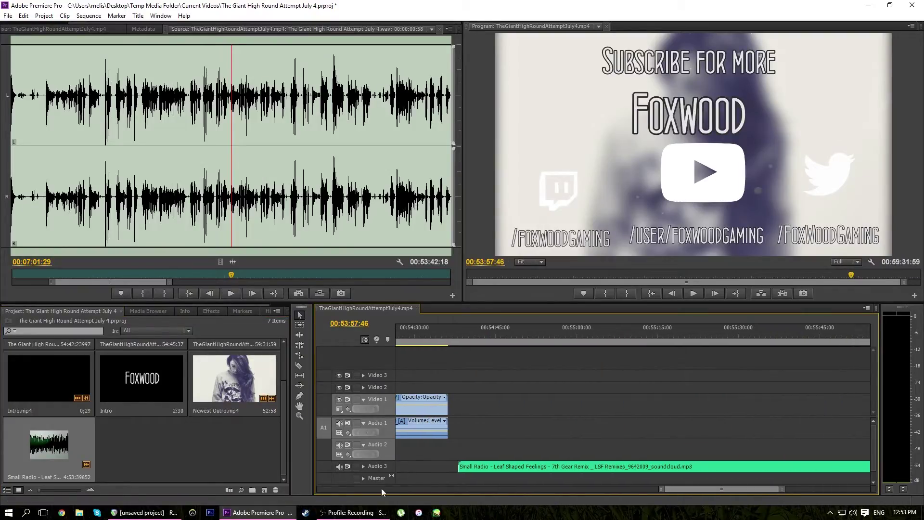
click(364, 466)
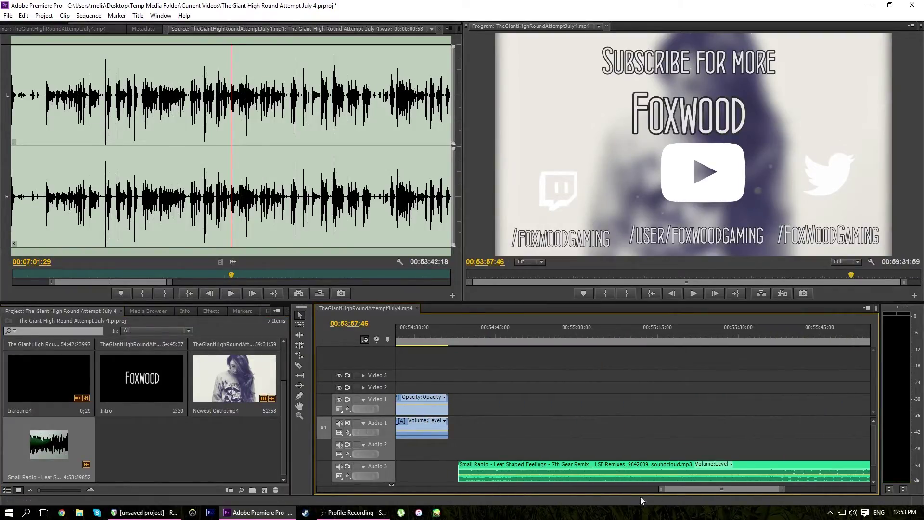
scroll(738, 492, down, 2)
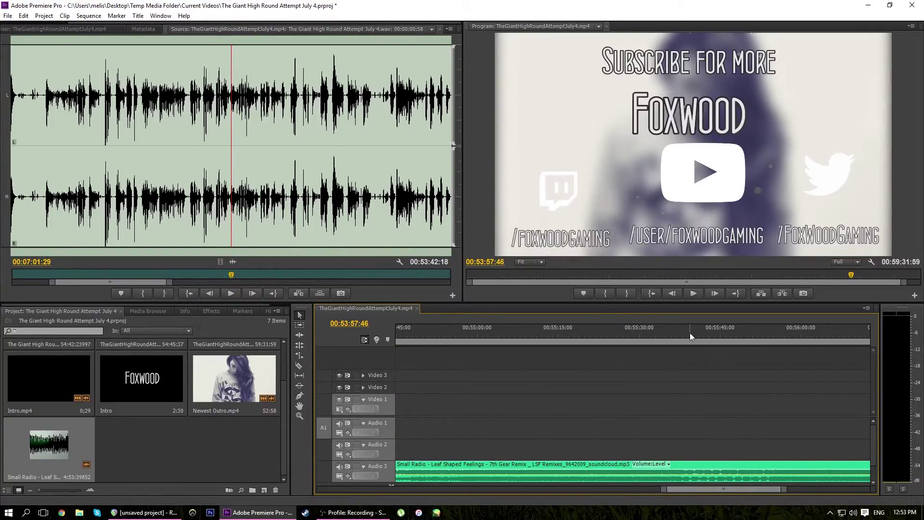
drag(690, 333, 749, 335)
Split the Small Radio song at the playhead, audition the cut, and close the gap.
key(space)
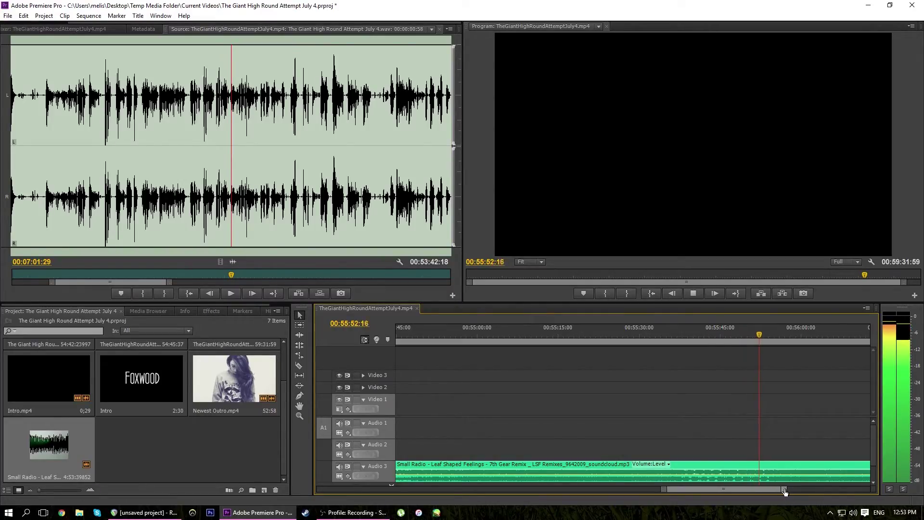
drag(784, 490, 766, 488)
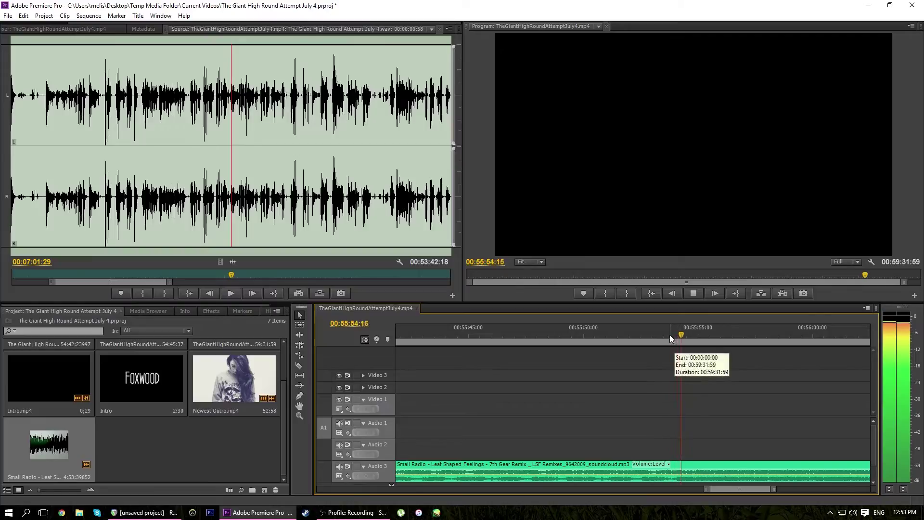
key(space)
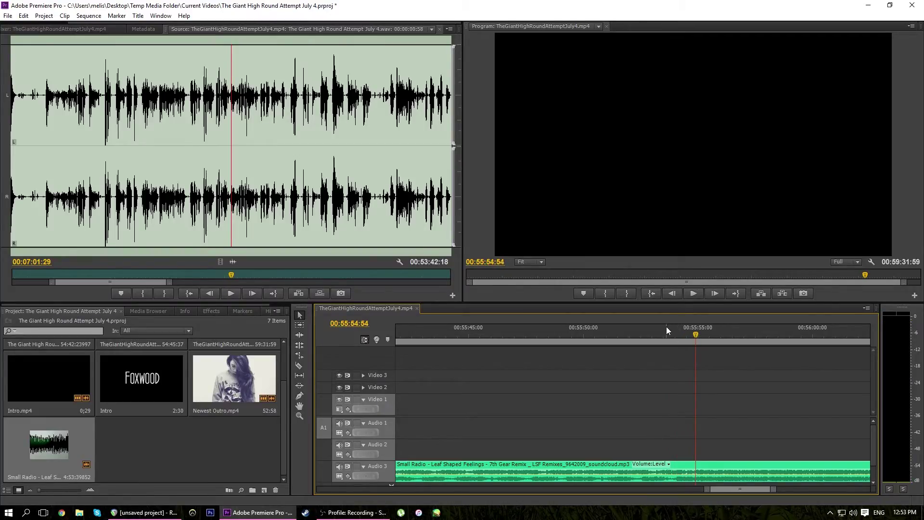
key(ctrl+k)
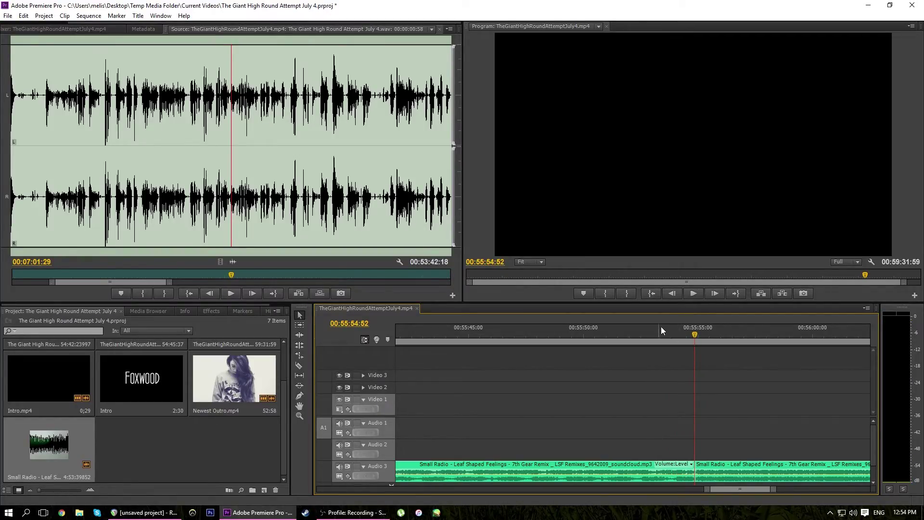
click(714, 467)
drag(714, 467, 749, 462)
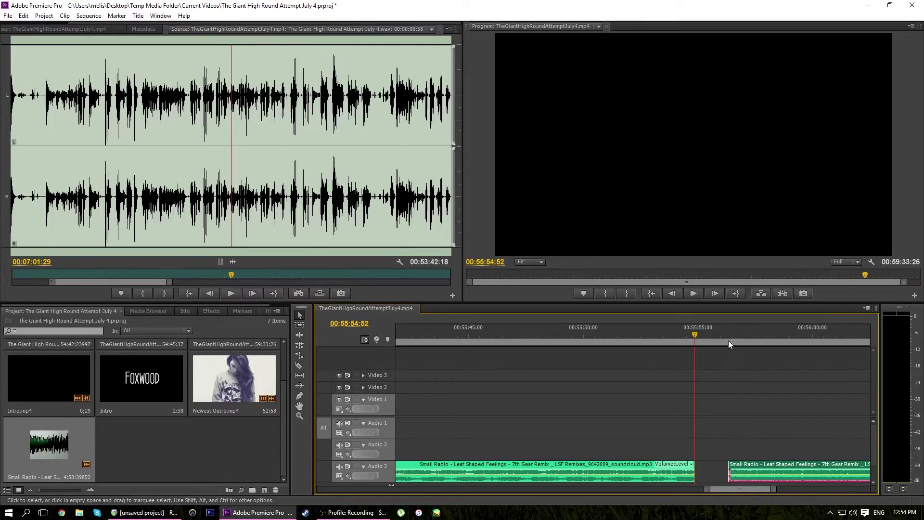
click(643, 332)
key(space)
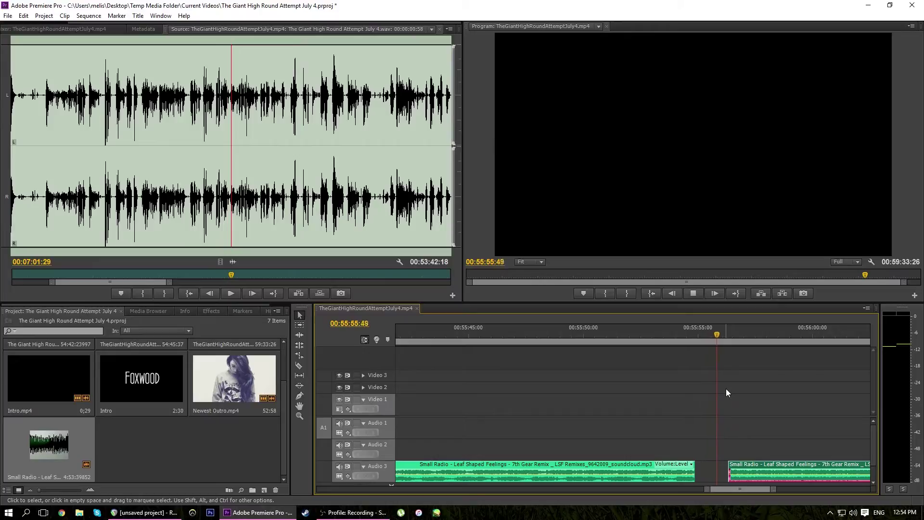
key(space)
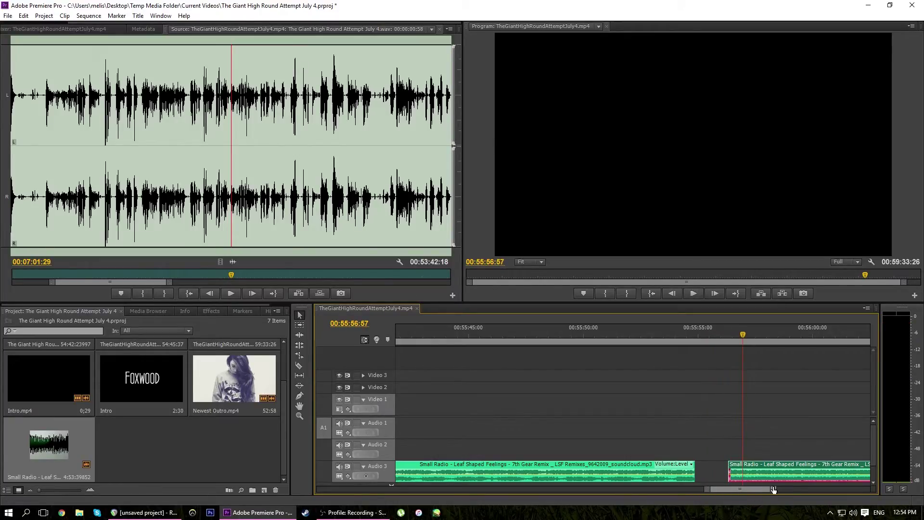
key(Delete)
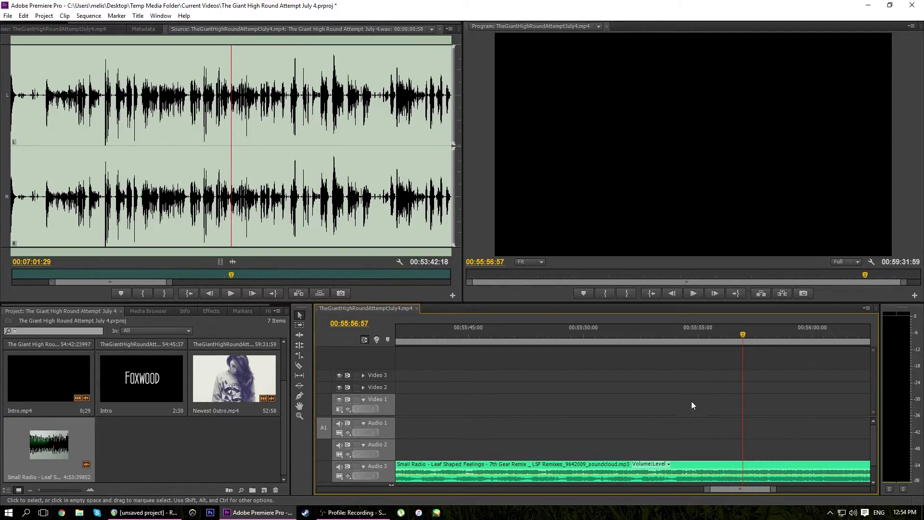
Split the song again at about 00:55:54, shift the second piece later, and play it back.
click(690, 334)
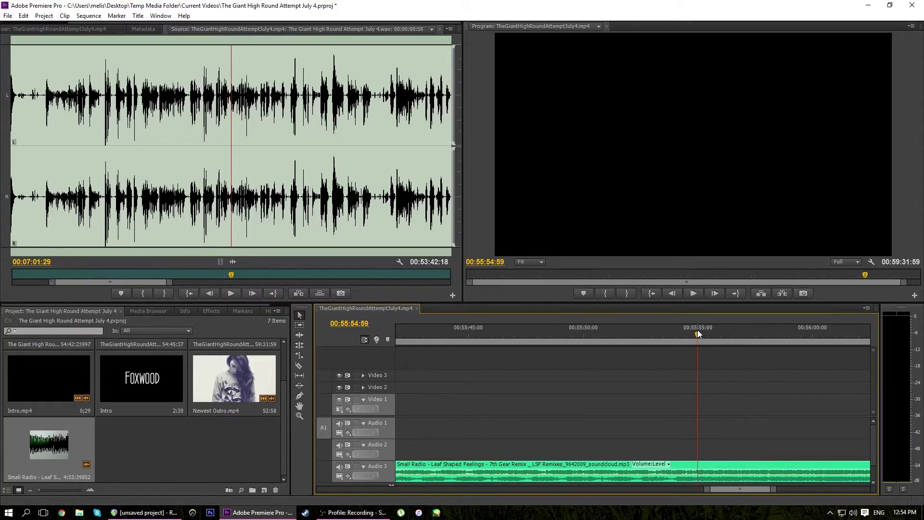
key(ctrl+k)
drag(713, 467, 729, 399)
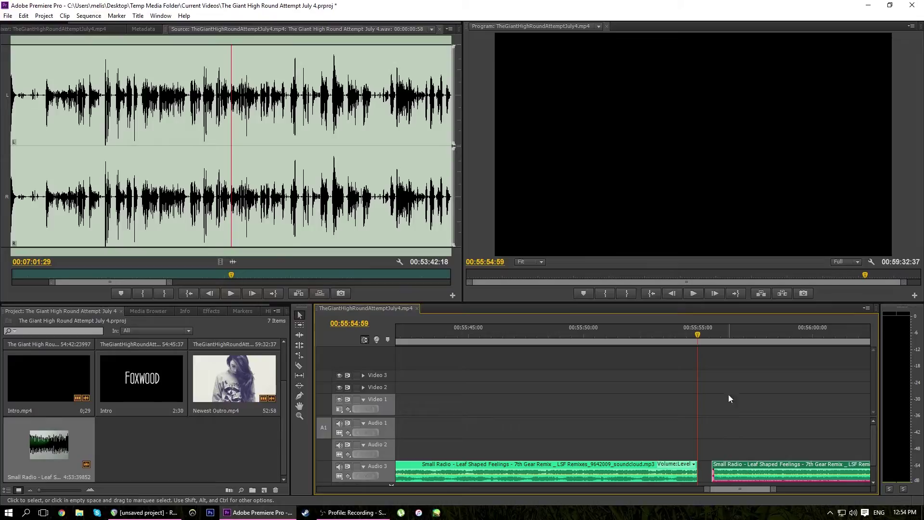
key(space)
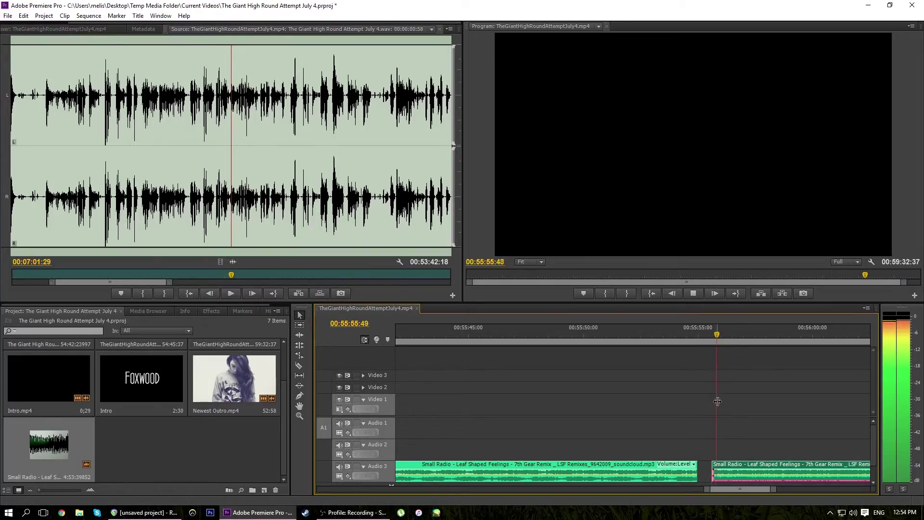
click(672, 334)
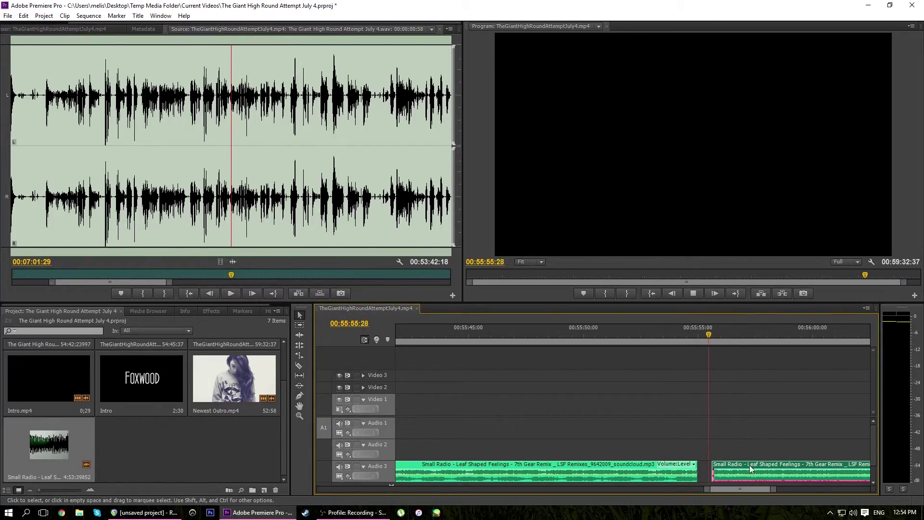
drag(706, 494, 438, 466)
key(space)
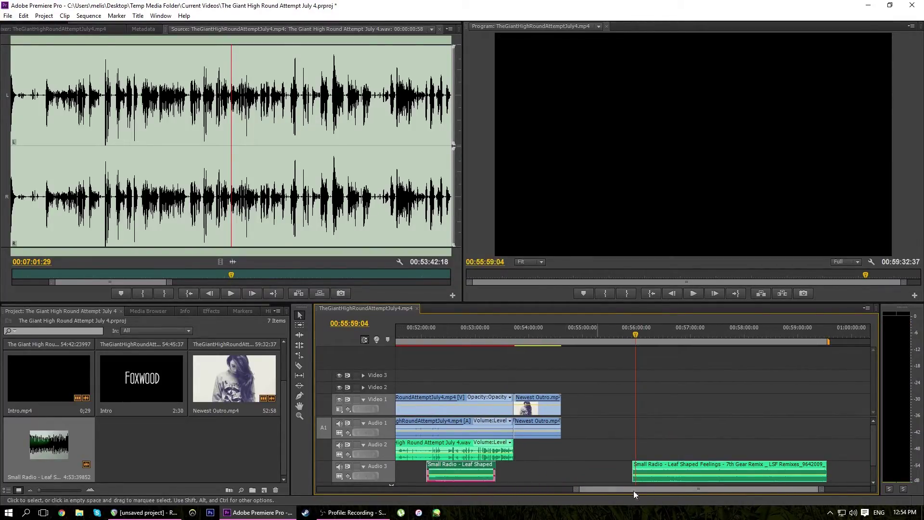
Move the long Small Radio piece earlier to meet the outro and play the gameplay ending.
scroll(651, 492, up, 2)
scroll(651, 492, up, 2)
drag(743, 472, 636, 466)
drag(813, 489, 760, 489)
click(707, 325)
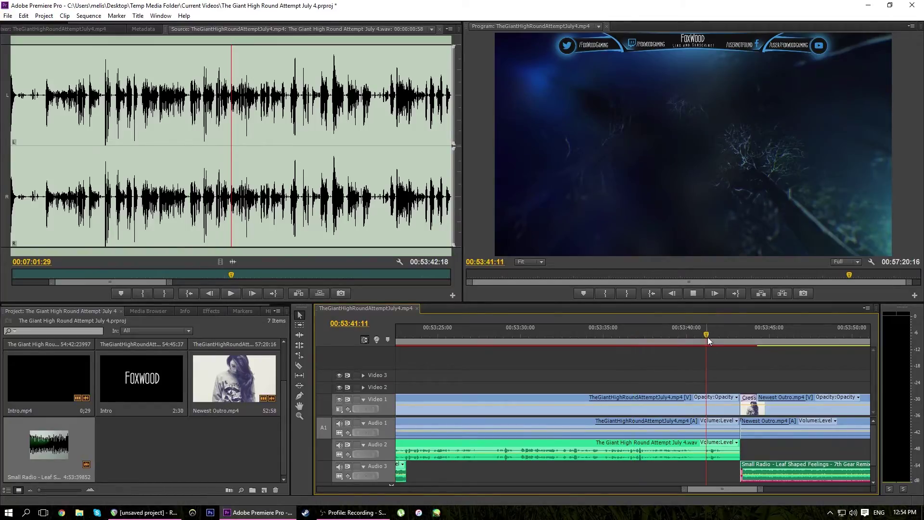
key(space)
key(space)
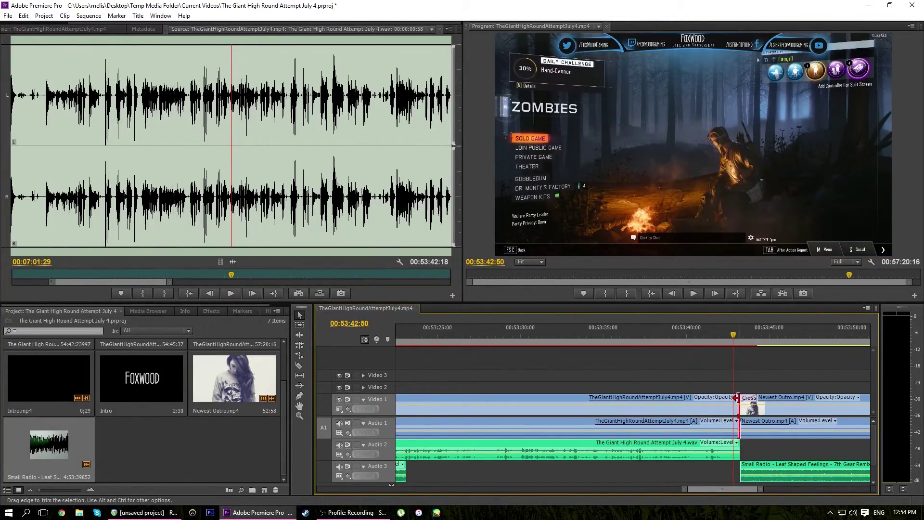
Trim the gameplay video and audio ends, slide Newest Outro left to close the gap, and preview.
drag(737, 400, 726, 398)
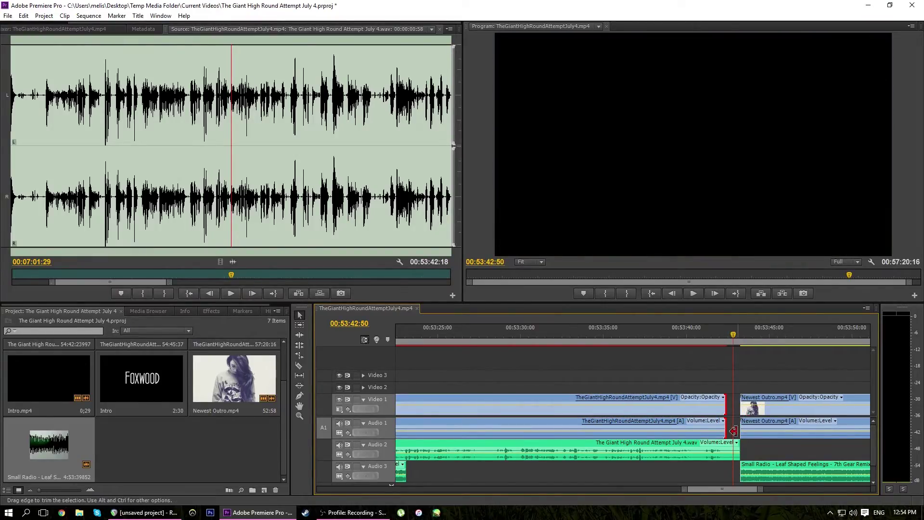
drag(736, 444, 727, 446)
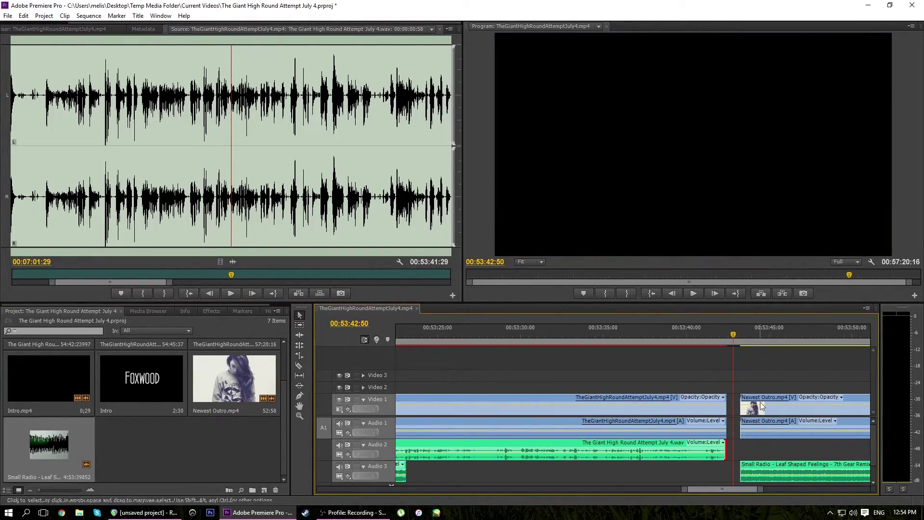
drag(760, 407, 745, 407)
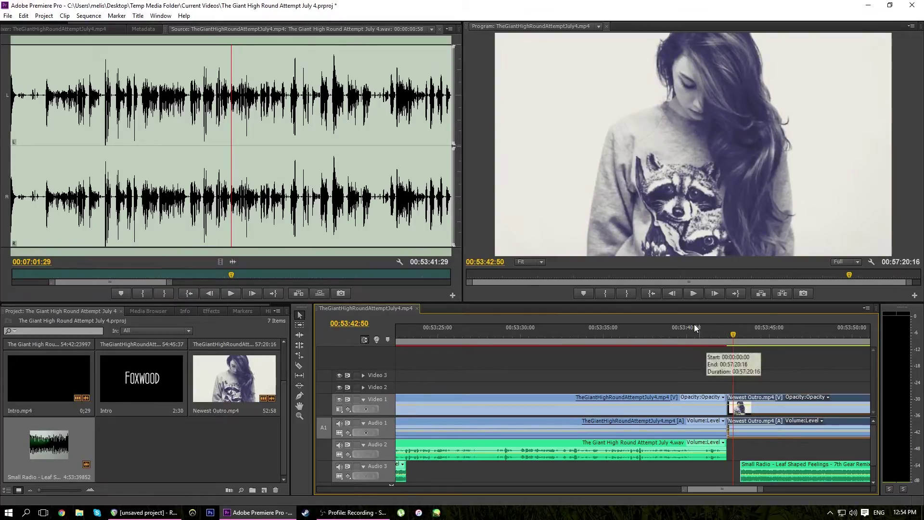
click(682, 329)
key(space)
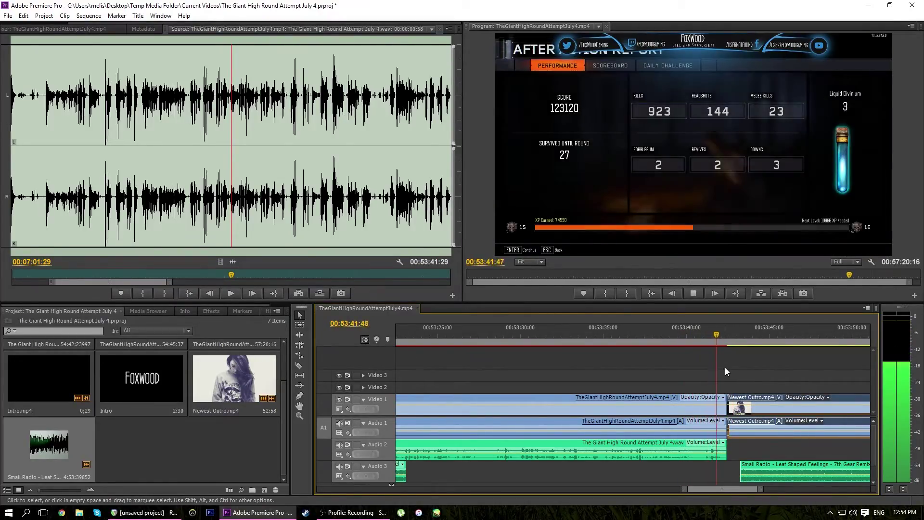
key(space)
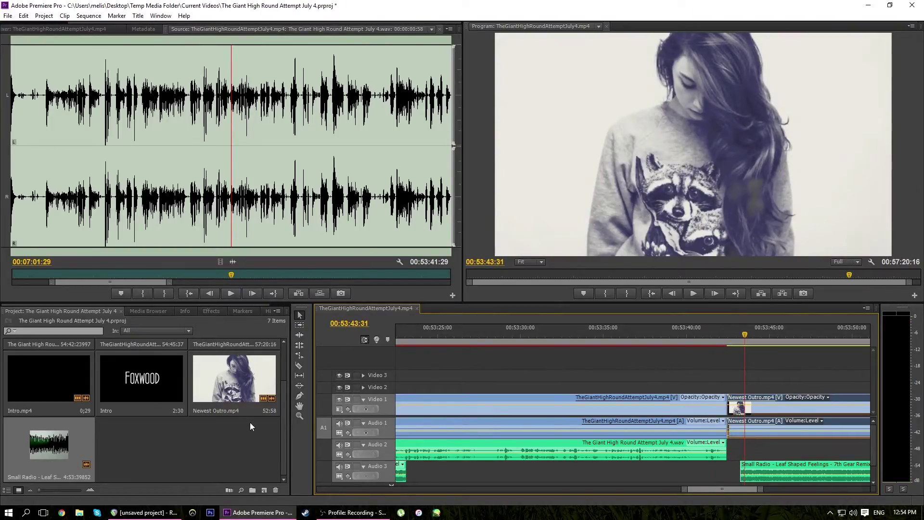
Apply a Cross Dissolve at the start of Newest Outro and lengthen it.
click(207, 312)
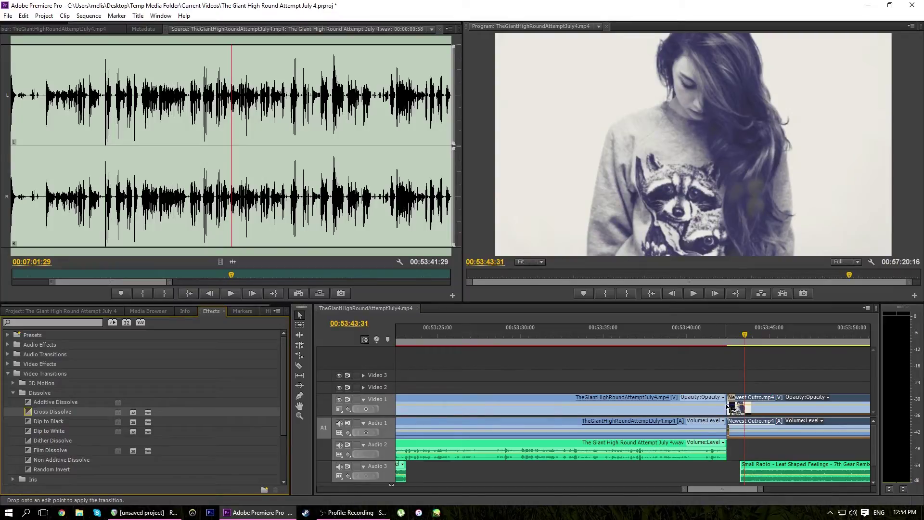
drag(727, 406, 736, 405)
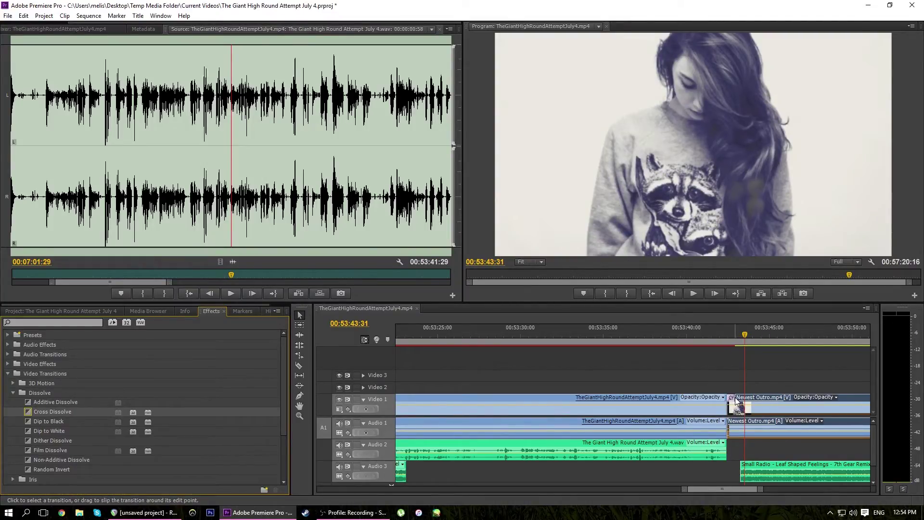
click(735, 400)
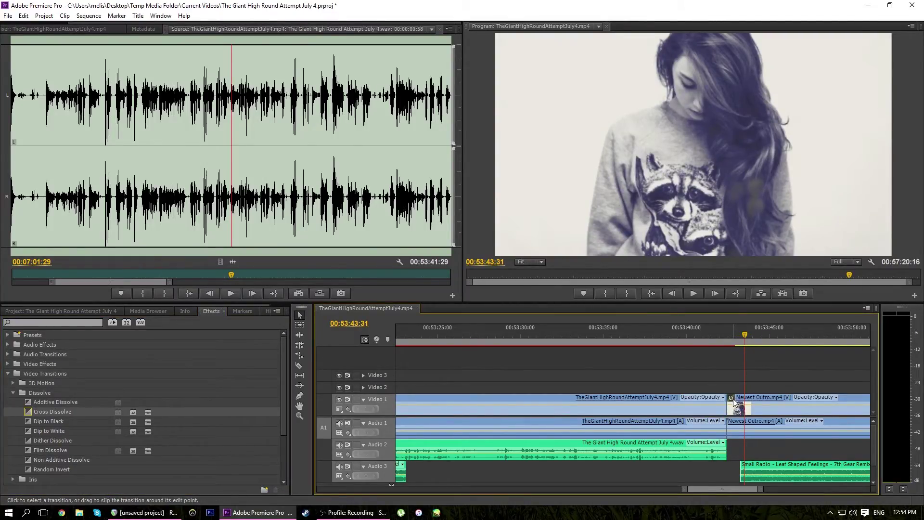
click(726, 336)
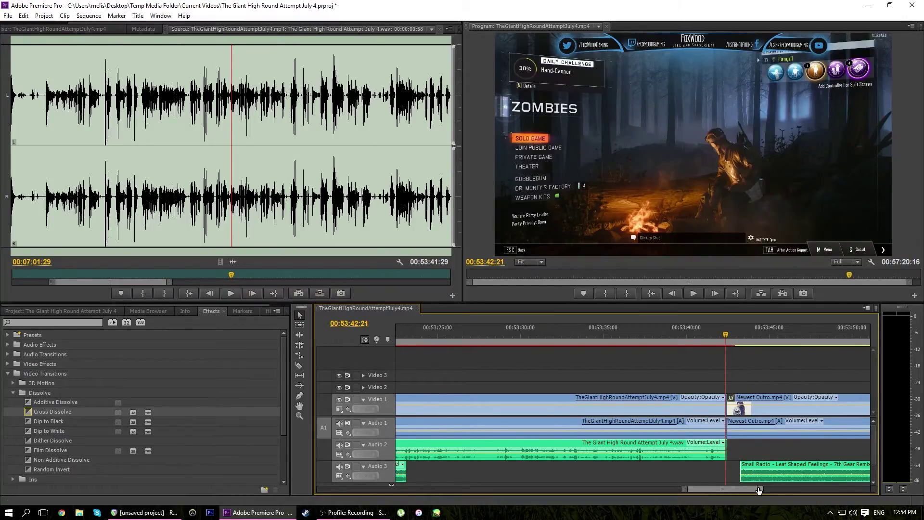
key(=)
key(=)
key(=)
double_click(689, 400)
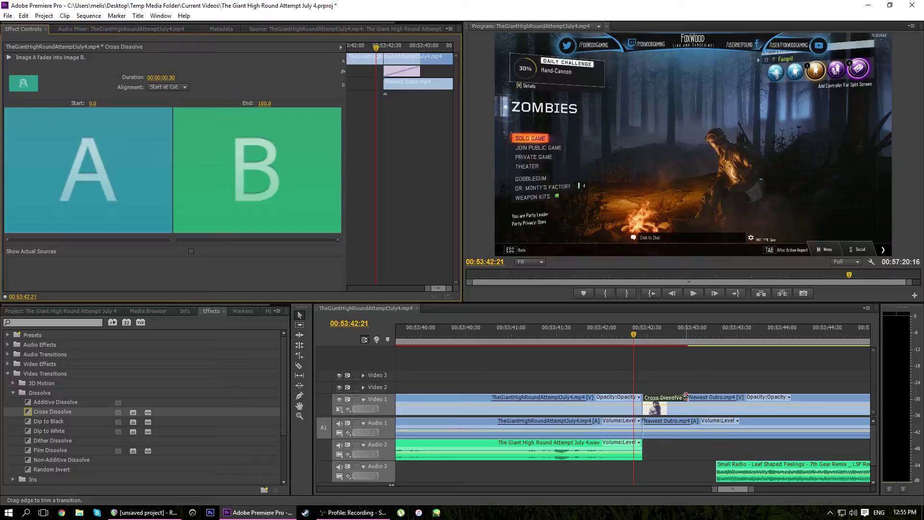
drag(687, 397, 732, 395)
Snap the Small Radio music to the gameplay audio's end and play back the transition.
drag(731, 466, 664, 468)
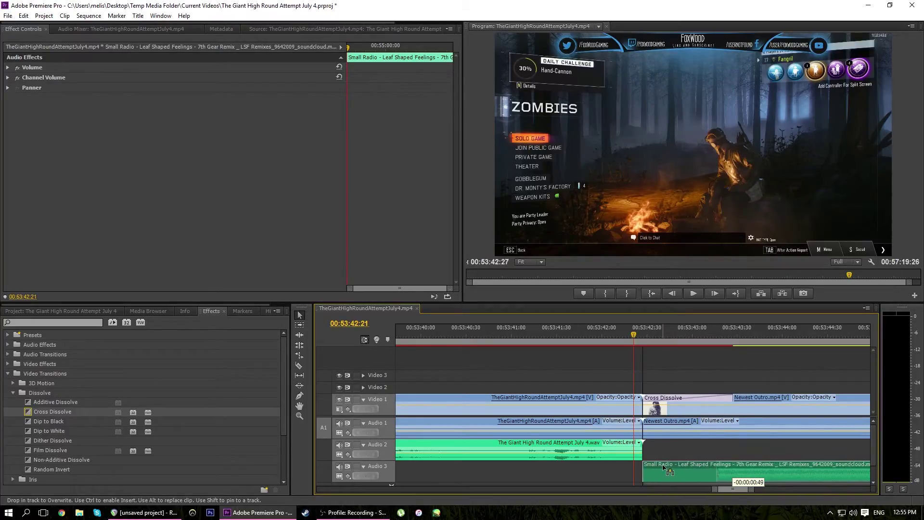
click(552, 332)
key(space)
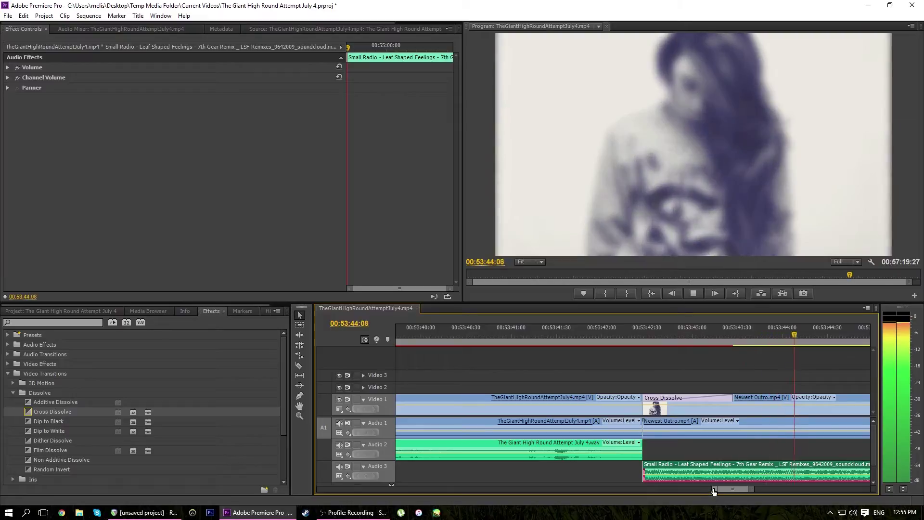
Scrub through Newest Outro and step back to its final frame near 00:54:12.
drag(714, 490, 540, 490)
drag(751, 490, 783, 496)
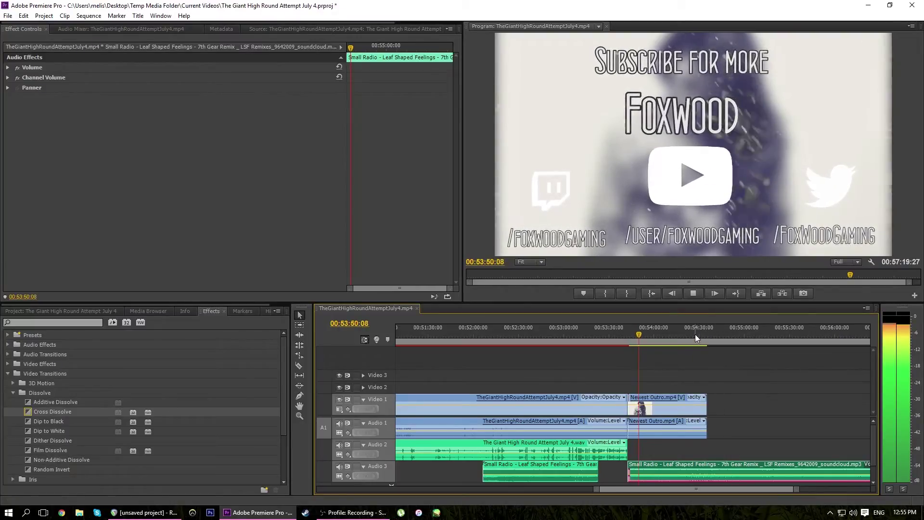
key(space)
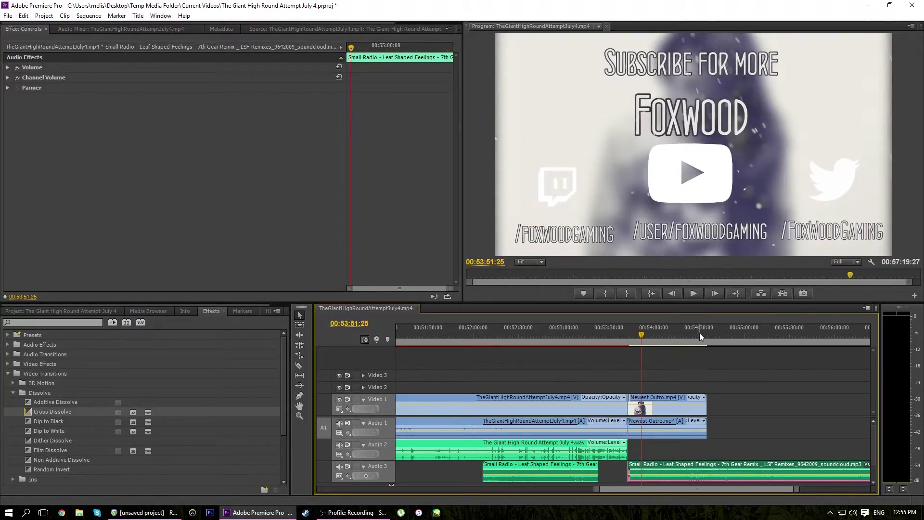
click(700, 333)
drag(798, 492, 777, 493)
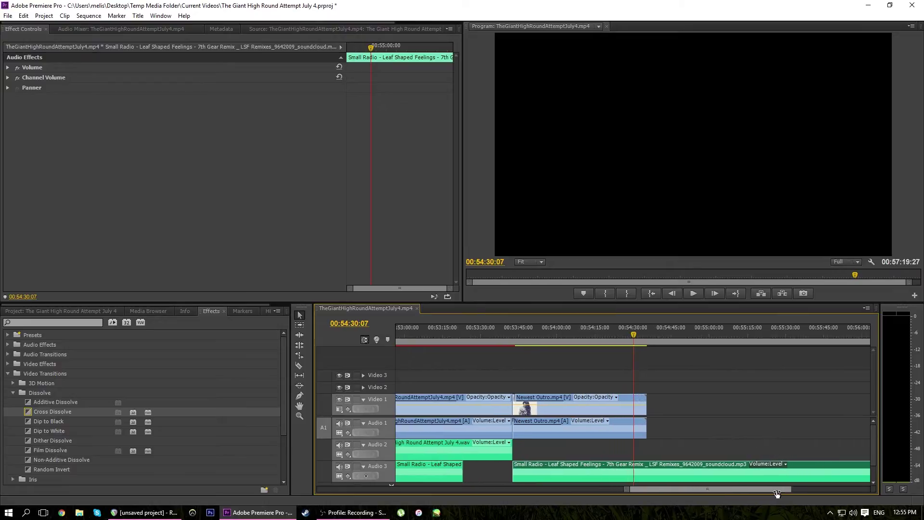
click(563, 338)
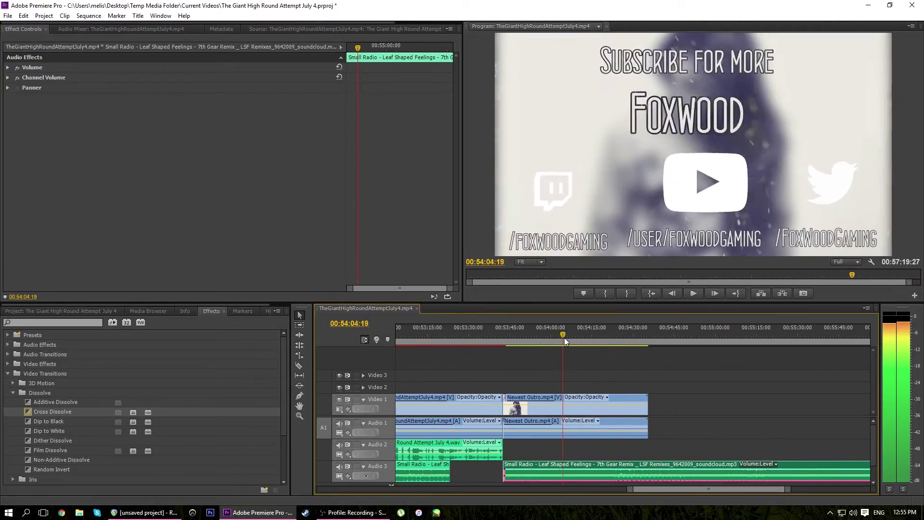
drag(564, 338, 587, 339)
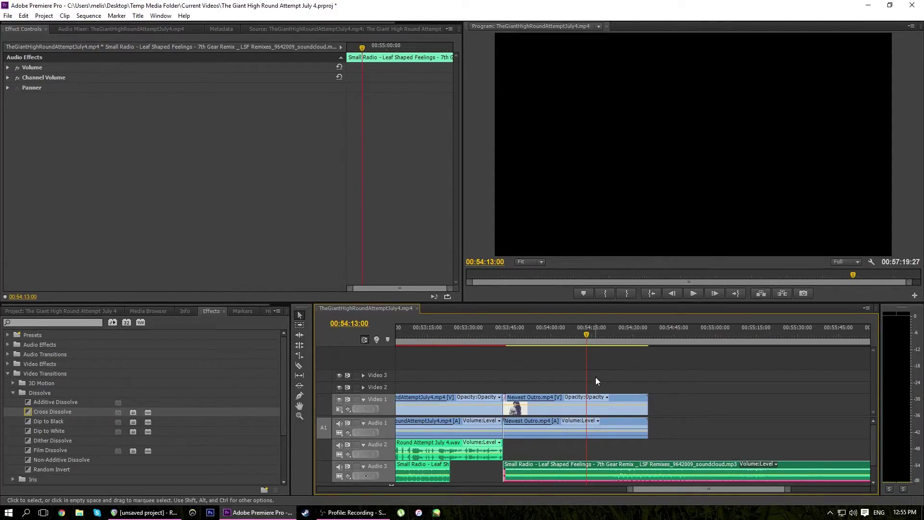
key(j)
key(k)
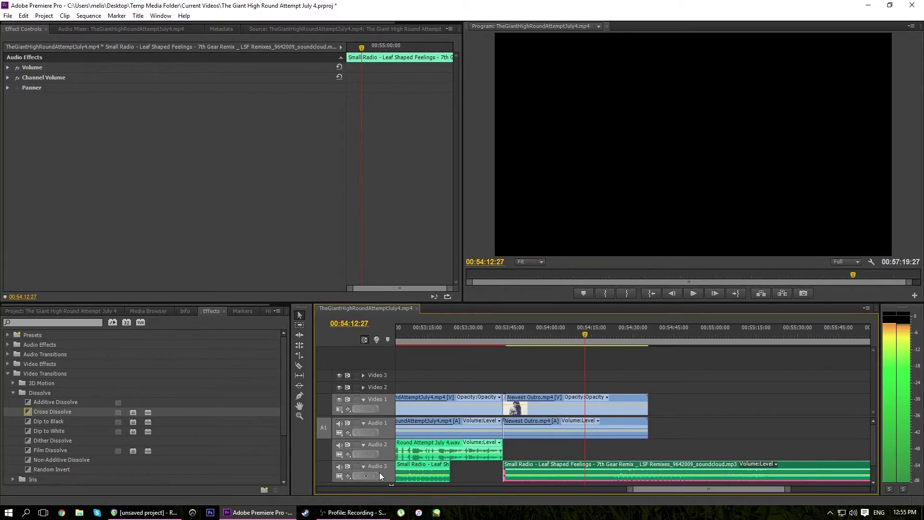
Cut and delete the outro and Small Radio tails past 00:54:12:27.
key(ctrl+k)
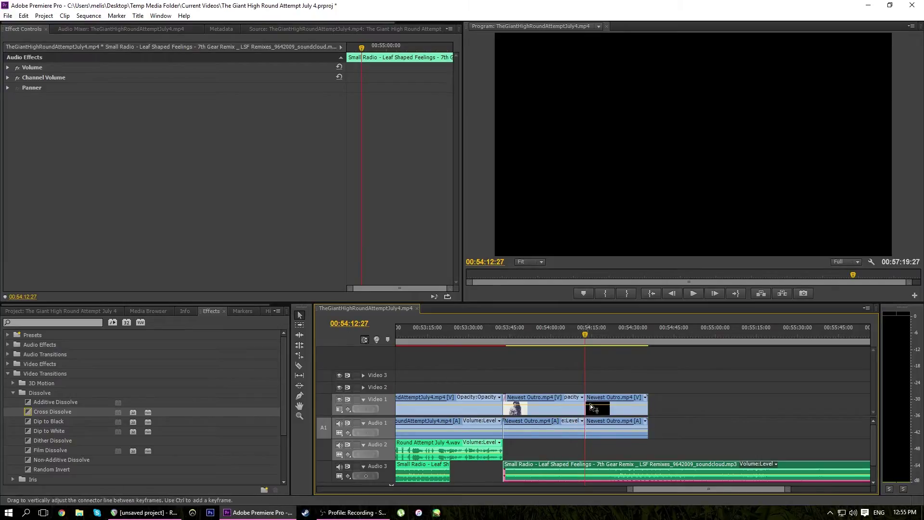
click(606, 402)
key(Delete)
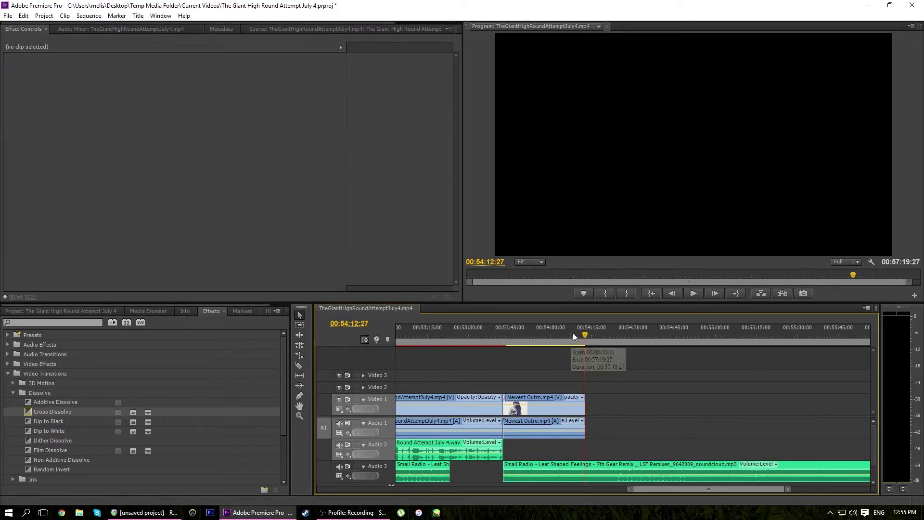
drag(788, 493, 769, 493)
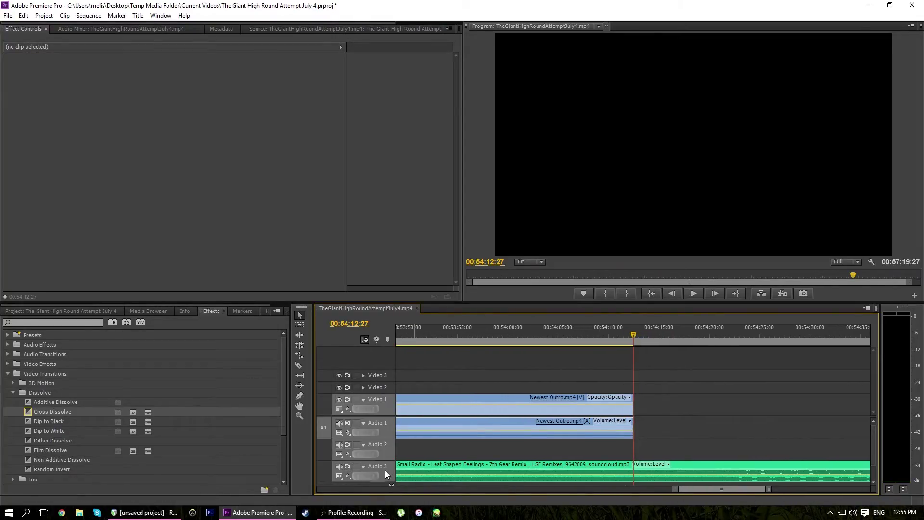
key(ctrl+k)
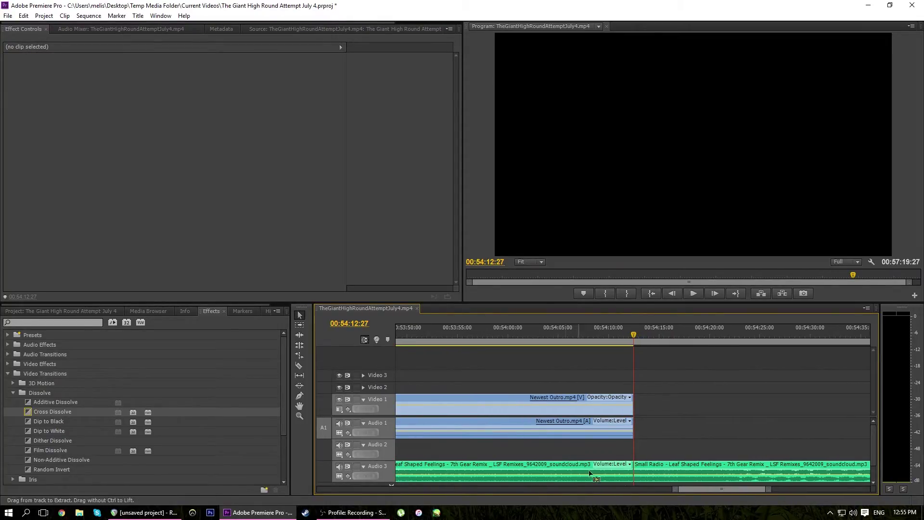
click(648, 465)
key(Delete)
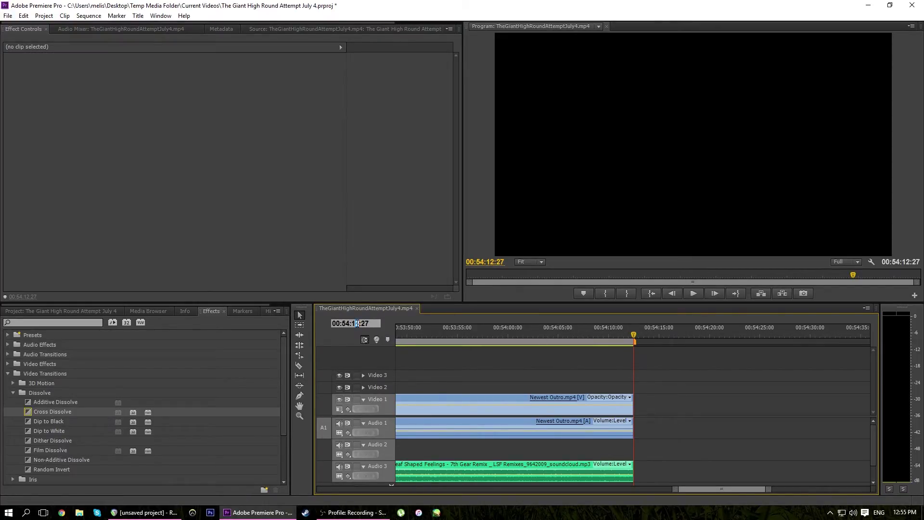
Move the playhead to 00:54:10:27 and switch to the Pen tool.
text(0)
key(Return)
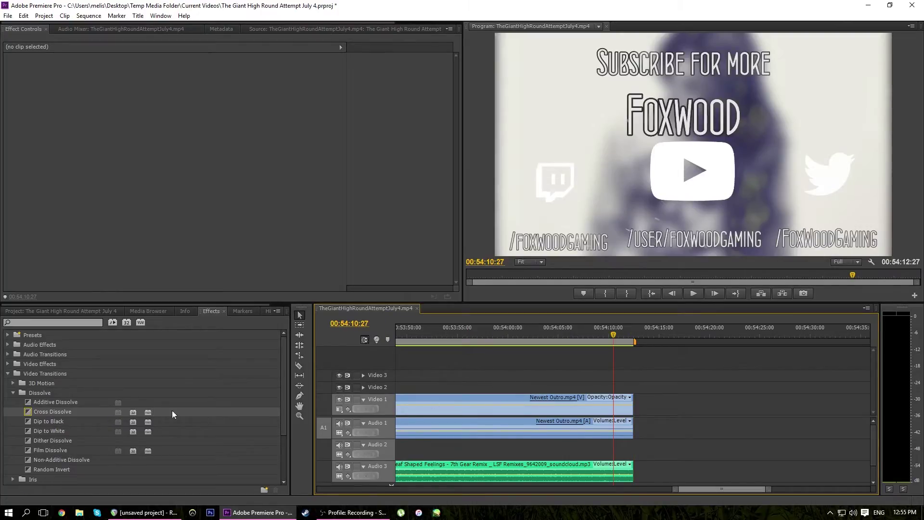
click(299, 395)
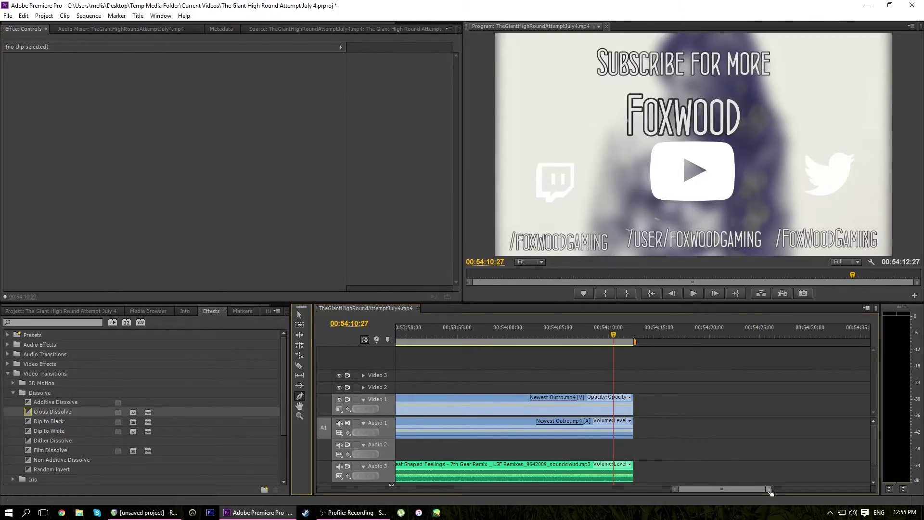
Add and drag down keyframes on Newest Outro's opacity and volume lines near 00:54:10:27.
mouse_move(766, 489)
mouse_down()
mouse_move(732, 496)
mouse_move(761, 490)
mouse_up()
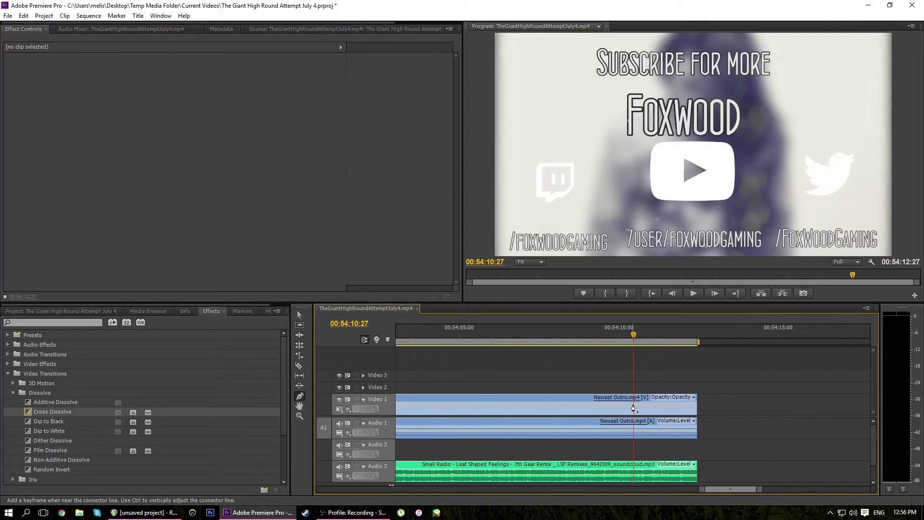
drag(633, 409, 634, 406)
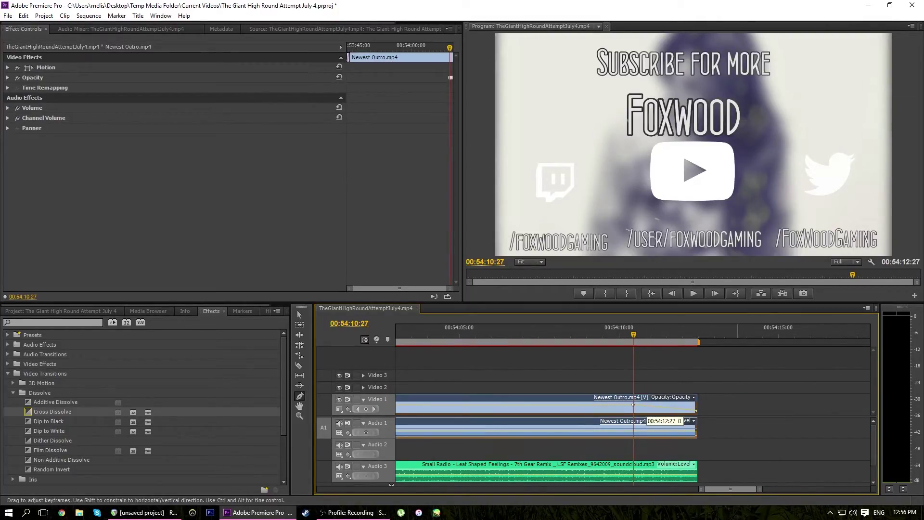
drag(696, 432, 698, 436)
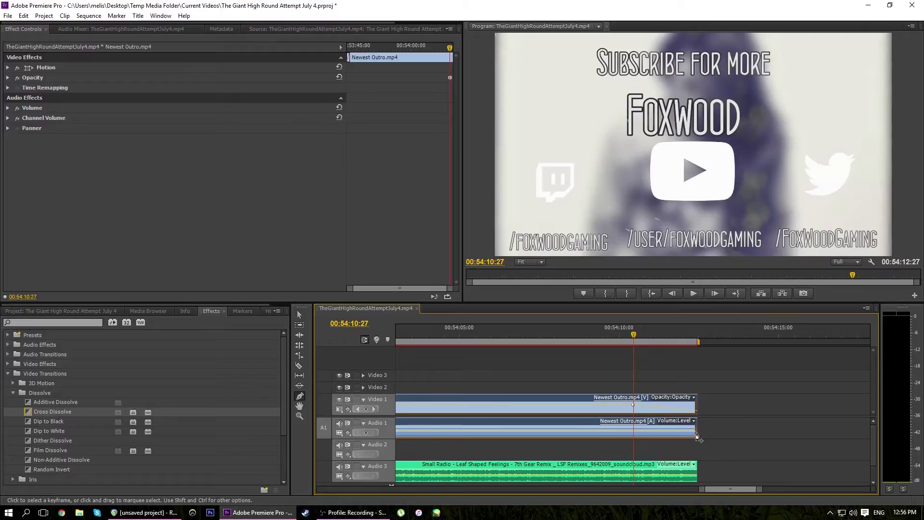
Add two volume keyframes near the end of the Small Radio music and play back the fade.
click(636, 479)
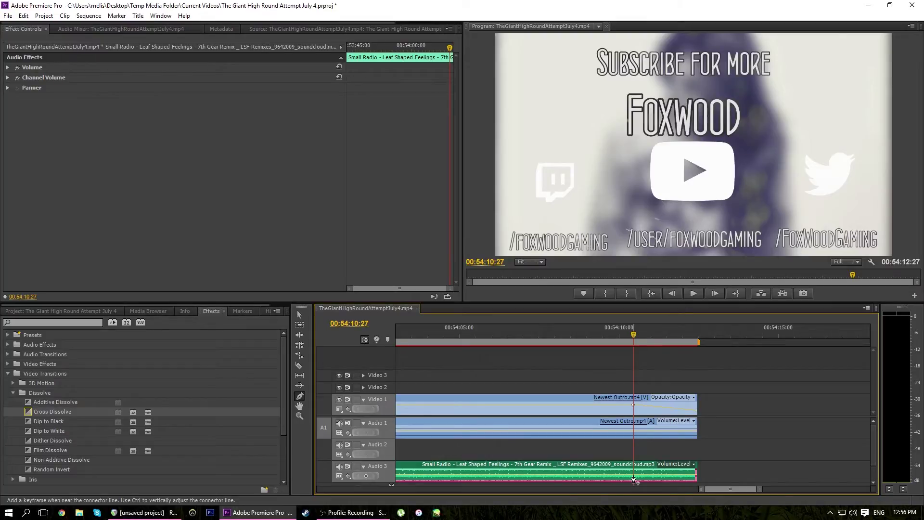
click(661, 475)
key(space)
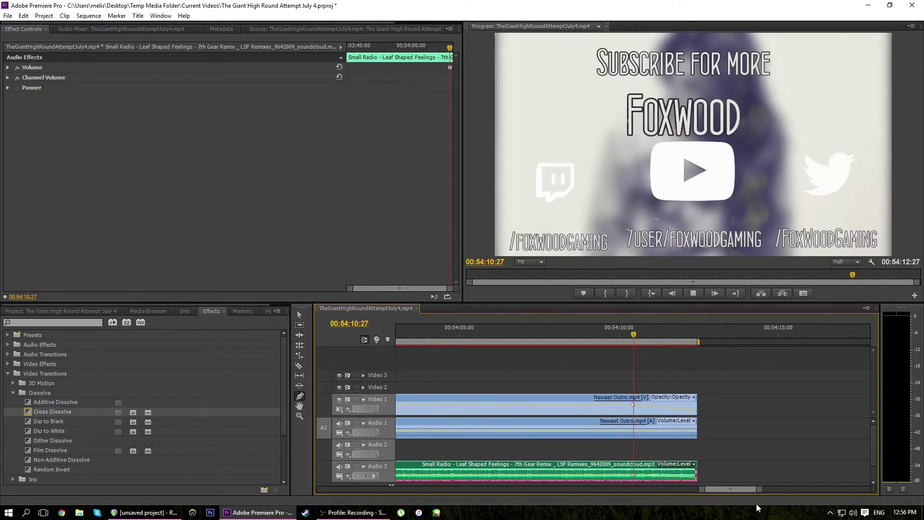
key(minus)
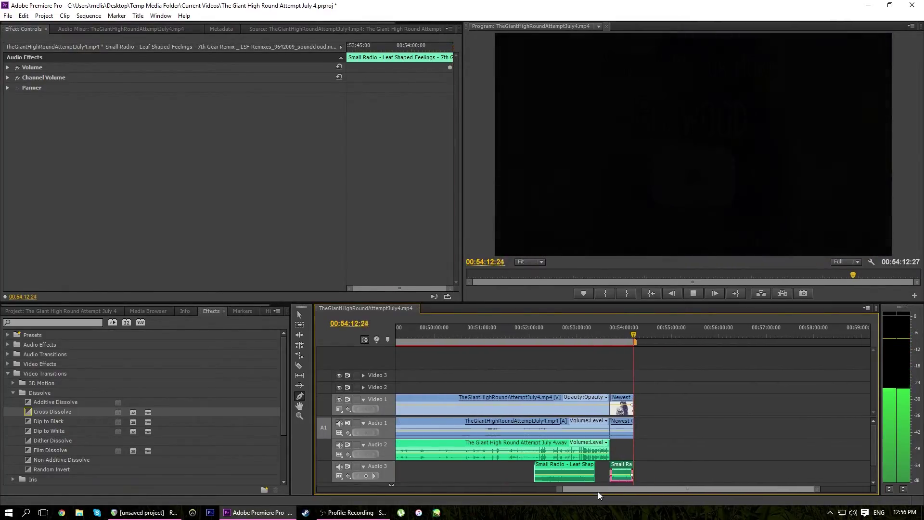
Nudge the Small Radio music clip on Audio 3 slightly later with the Selection tool.
key(space)
drag(572, 492, 800, 491)
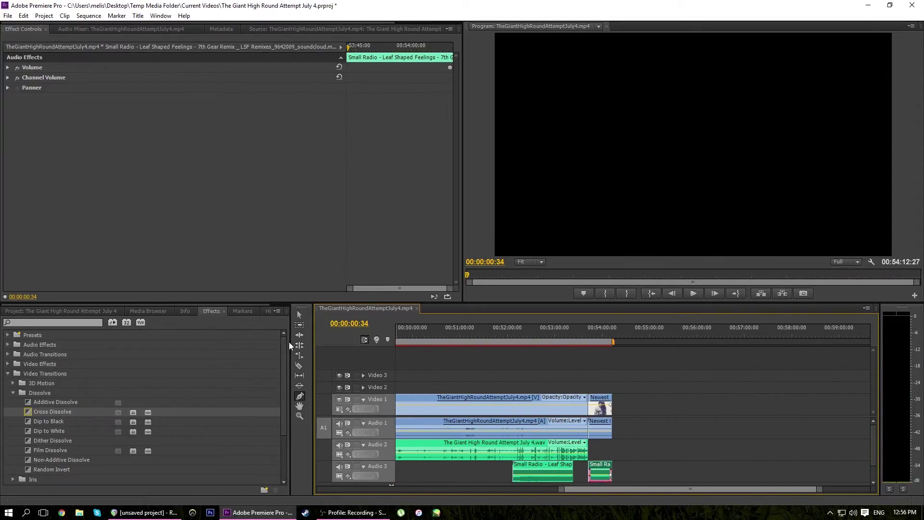
click(299, 315)
drag(539, 472, 553, 473)
Preview the game-over section and mute the Audio 3 music track.
click(556, 344)
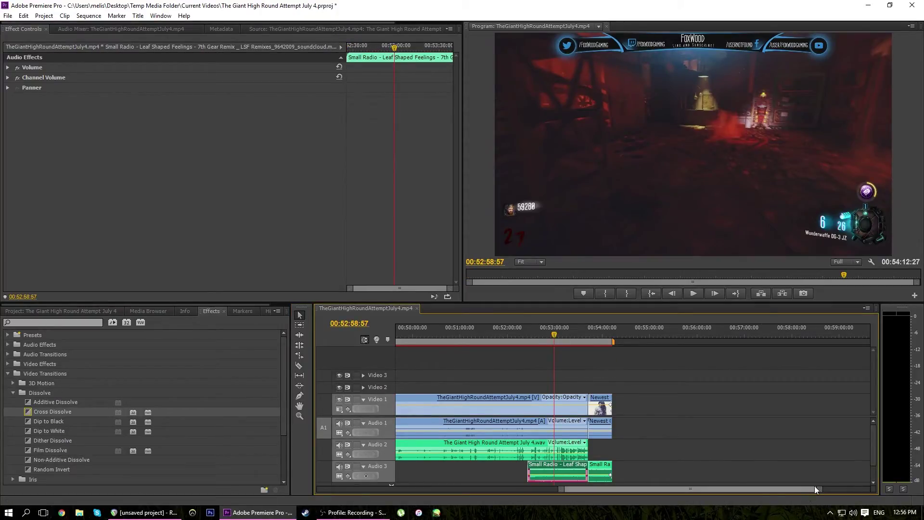
drag(816, 490, 771, 491)
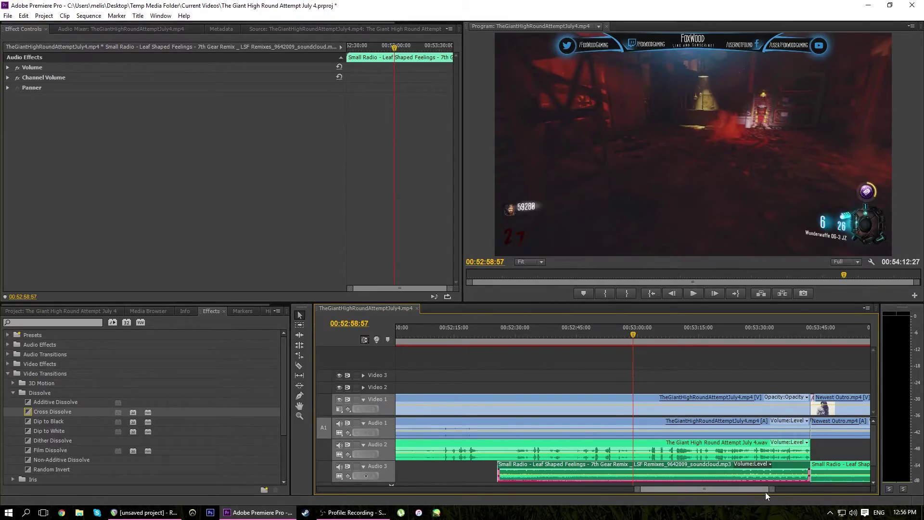
click(699, 337)
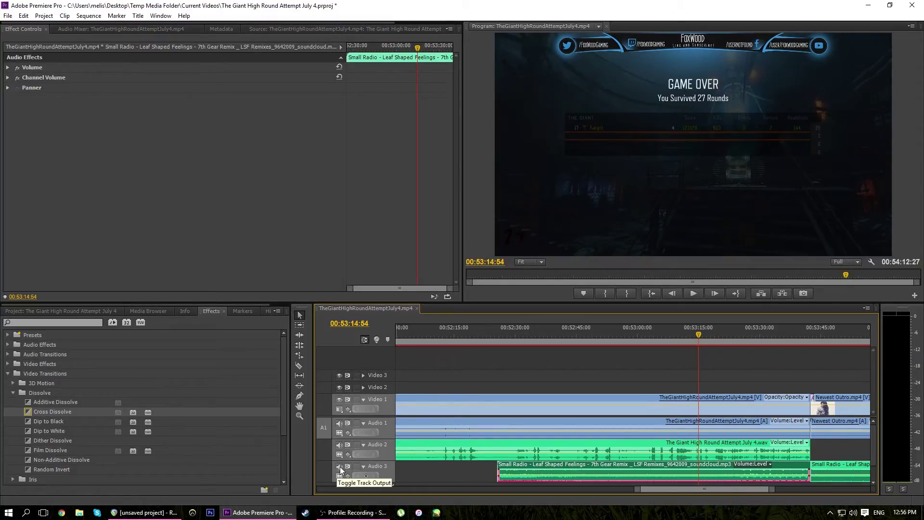
click(339, 400)
click(339, 400)
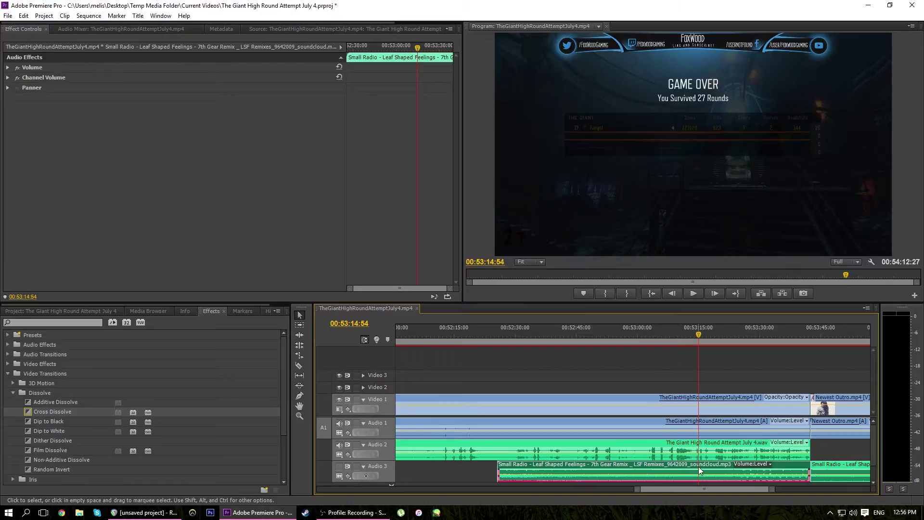
key(space)
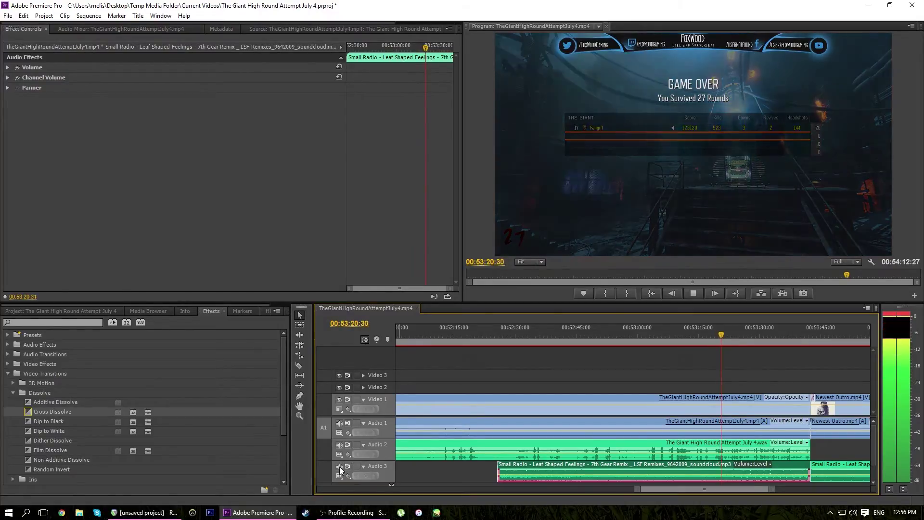
key(space)
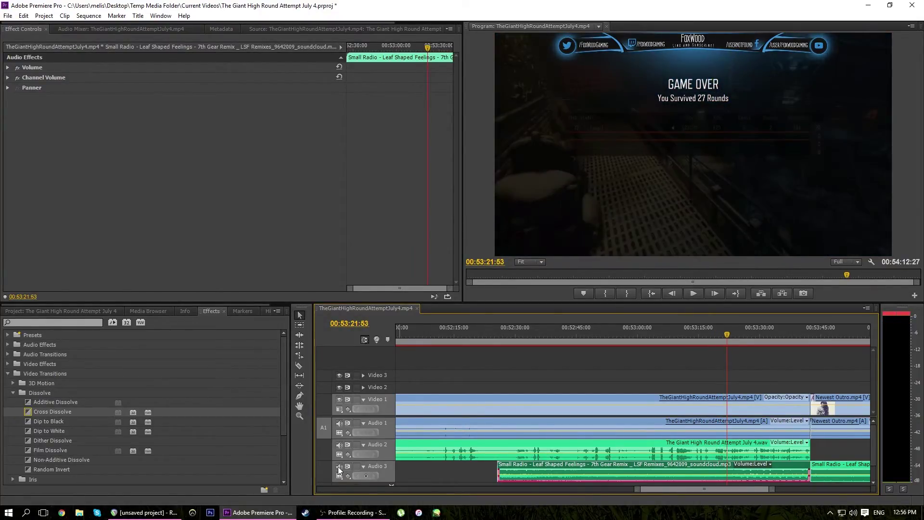
click(339, 467)
drag(770, 491, 759, 490)
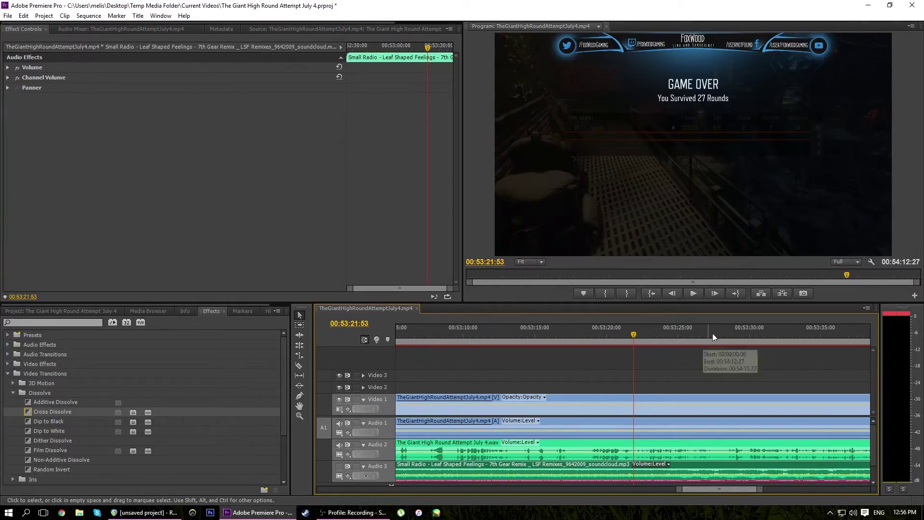
Play through the end of the gameplay to locate the cut point at 00:53:32:32.
drag(716, 337, 726, 337)
key(space)
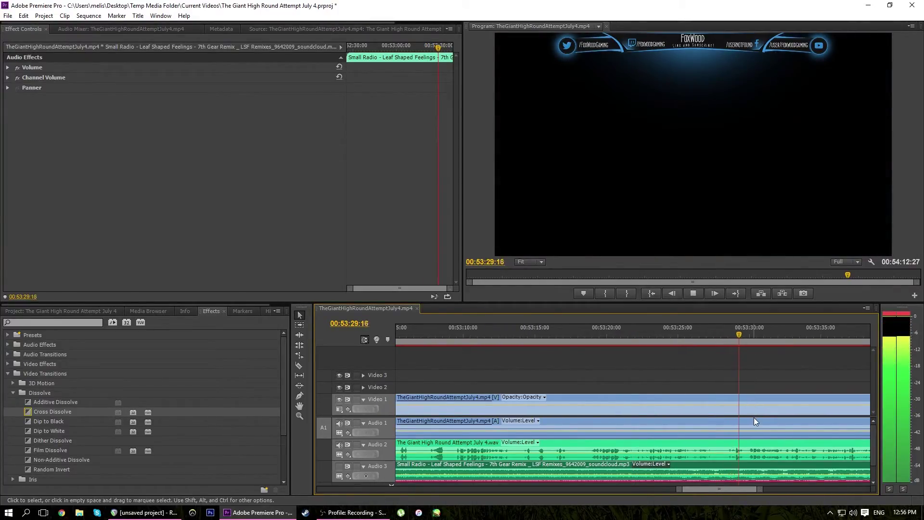
click(750, 334)
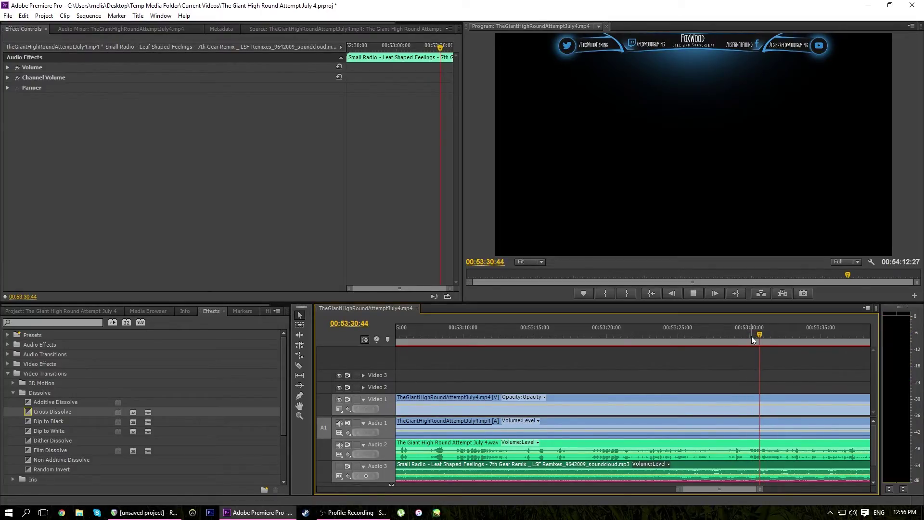
key(space)
key(space)
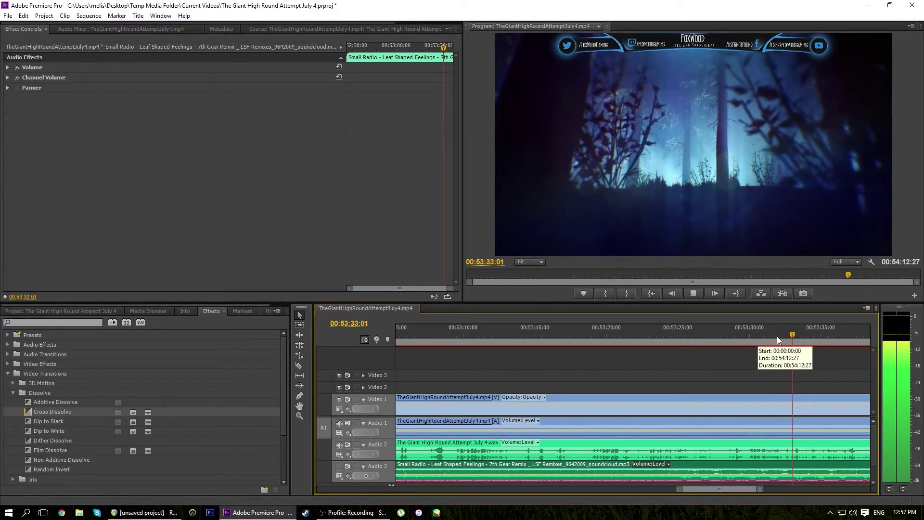
click(779, 336)
key(space)
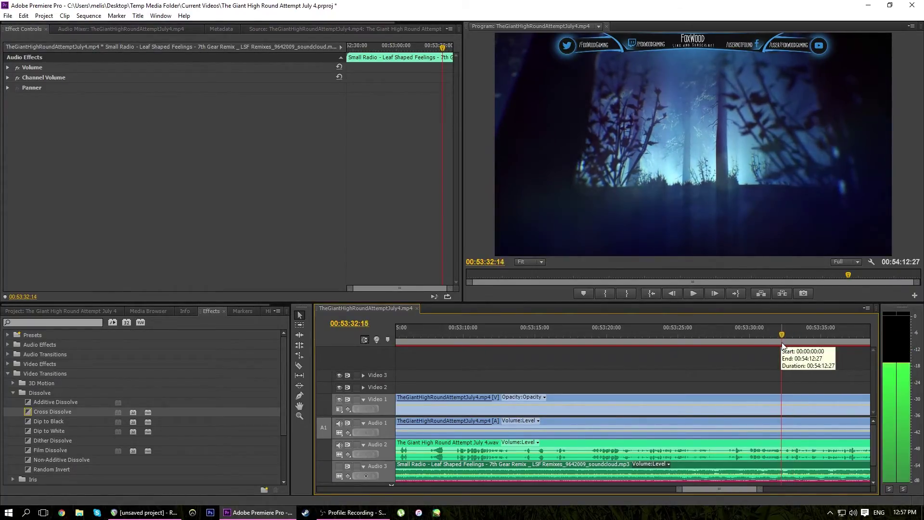
key(Left)
key(Left)
key(Left)
key(Left)
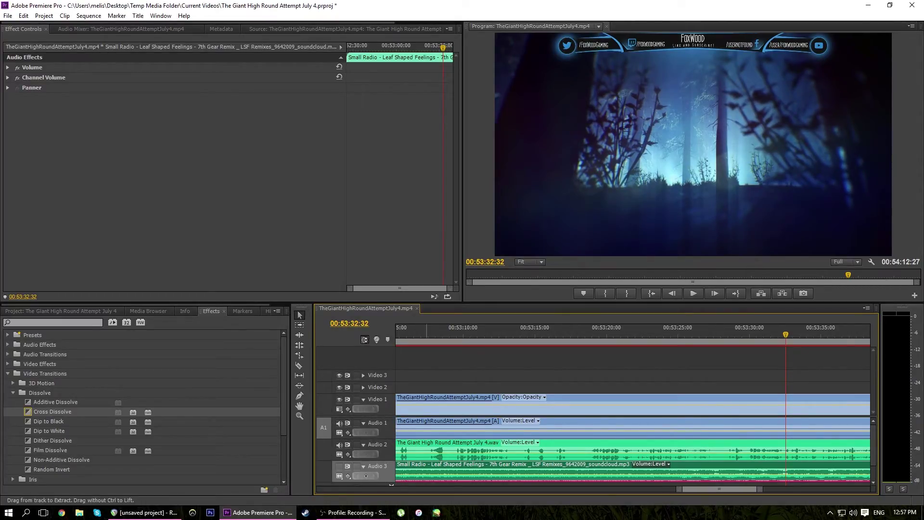
Split the Audio 3 music at the playhead with Ctrl+K and delete the part before it.
key(ctrl+k)
key(Delete)
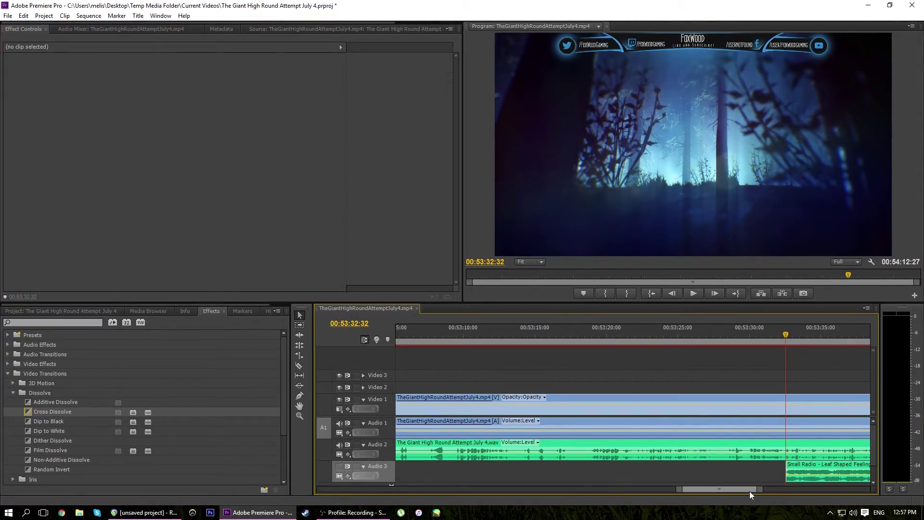
drag(750, 491, 752, 489)
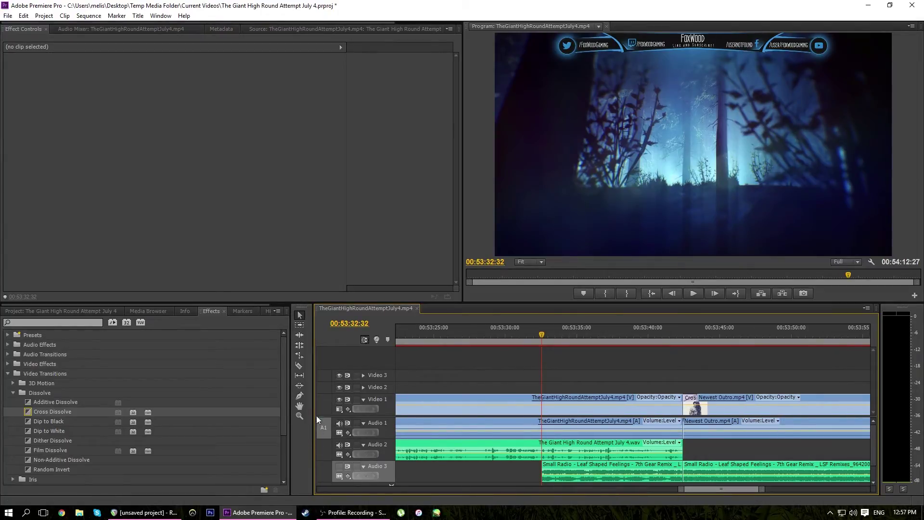
click(299, 396)
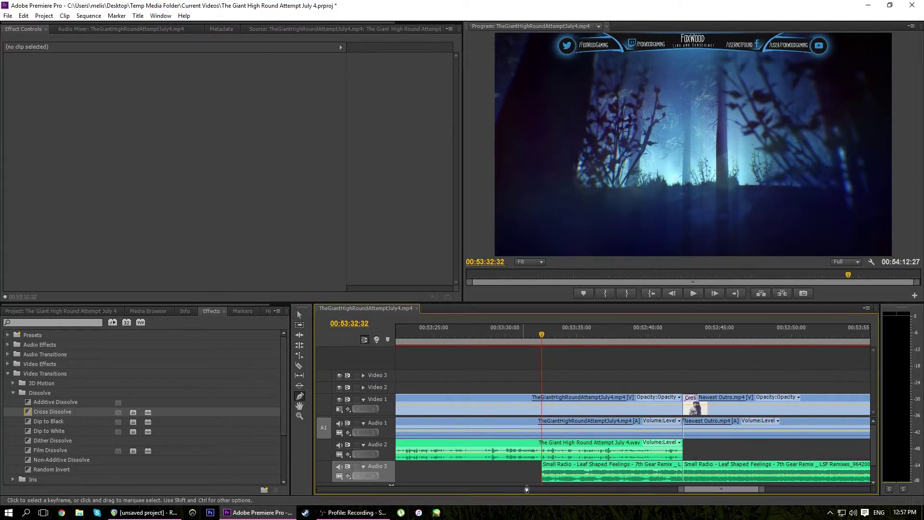
Drag Small Radio volume keyframes, setting the one at 00:53:42:18 to -10.23 dB.
drag(549, 479, 618, 478)
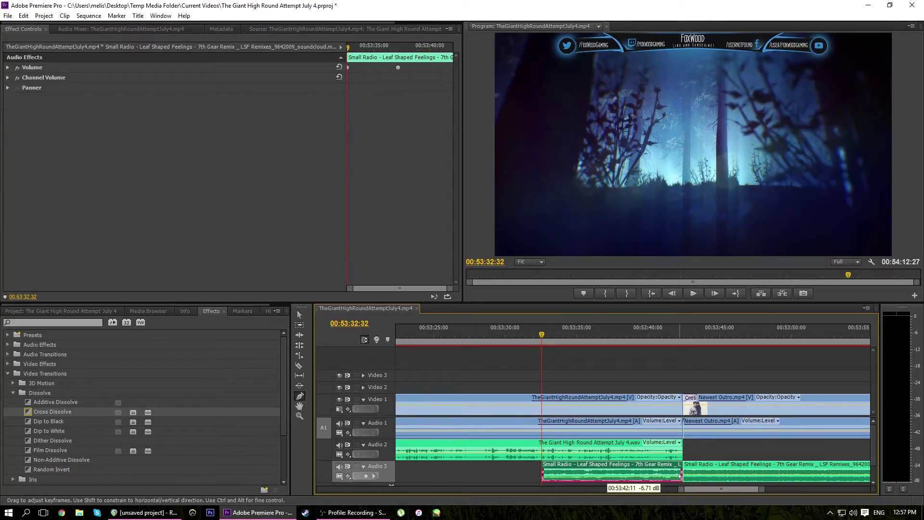
drag(681, 476, 681, 476)
key(space)
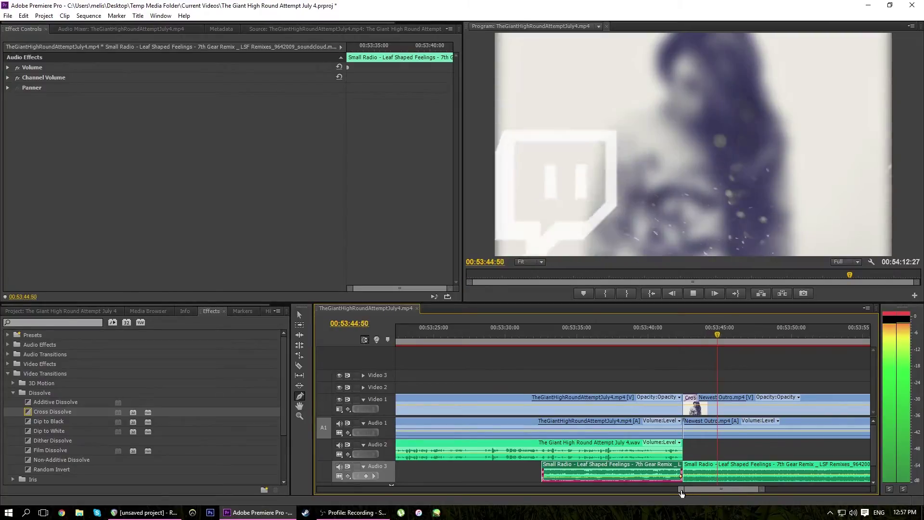
drag(682, 489, 697, 490)
key(space)
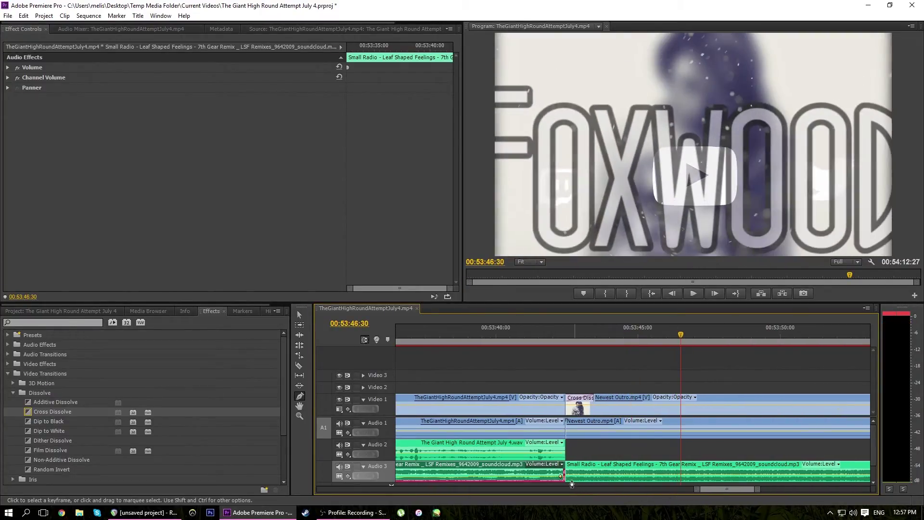
drag(562, 479, 563, 481)
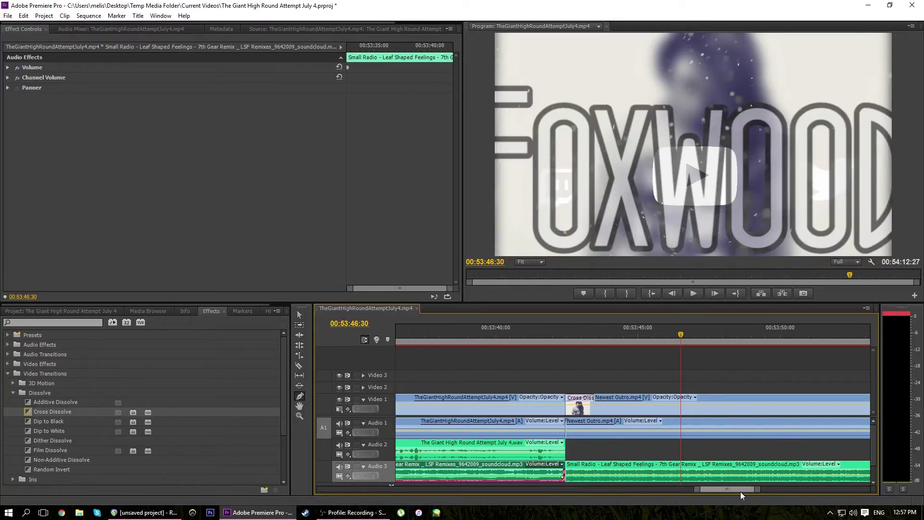
scroll(738, 492, up, 5)
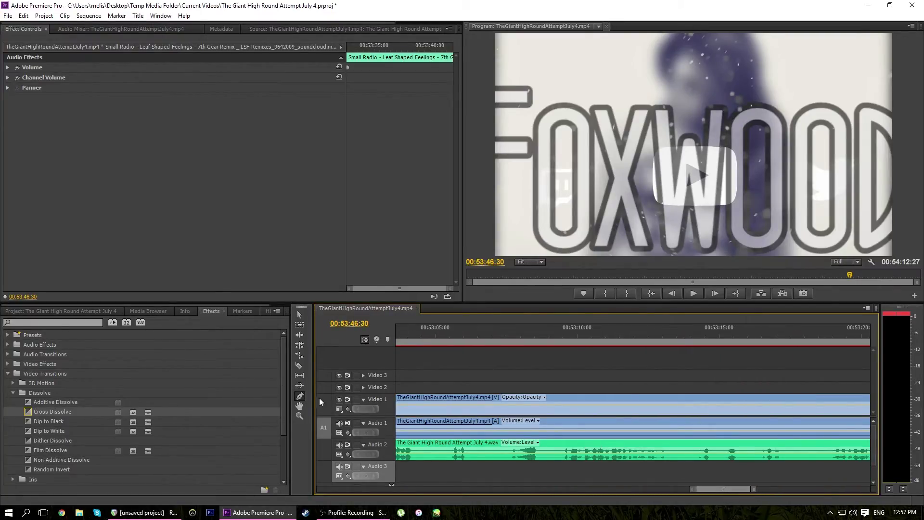
Apply the Audio Gain adjustment to the Small Radio music clip.
click(300, 316)
click(538, 443)
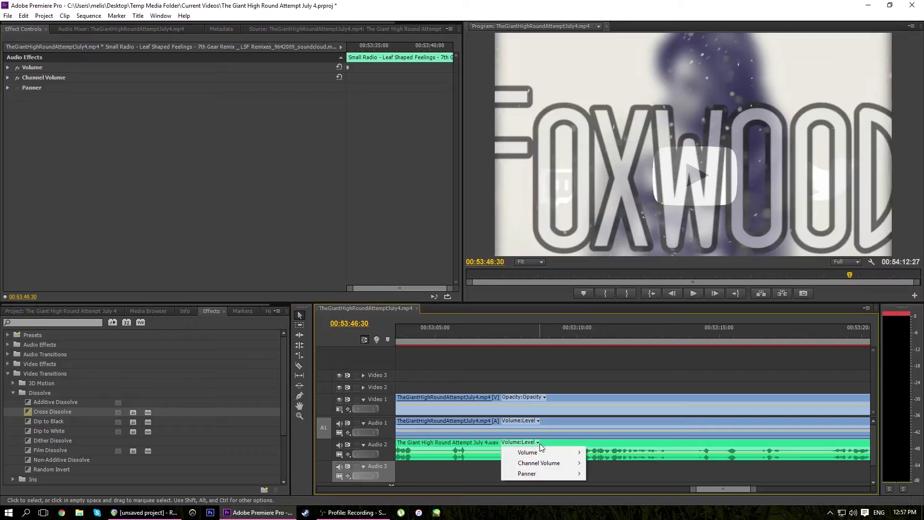
right_click(539, 444)
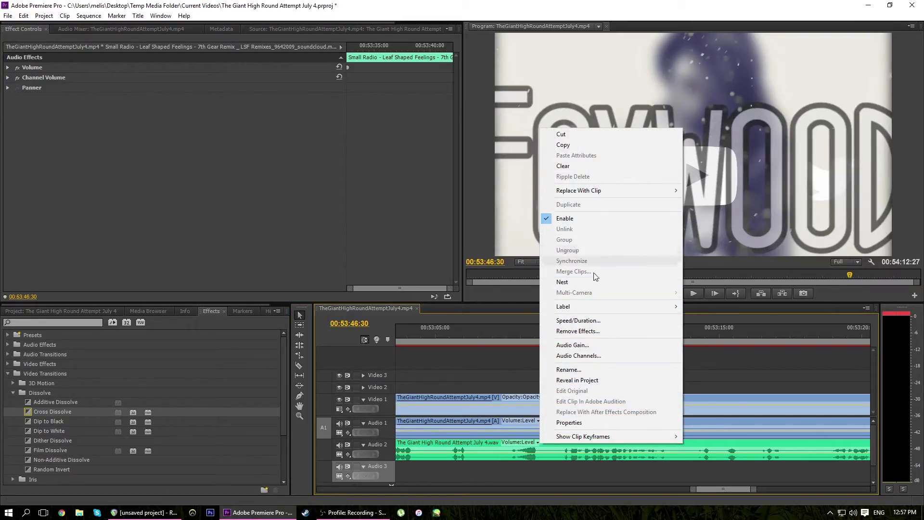
click(573, 345)
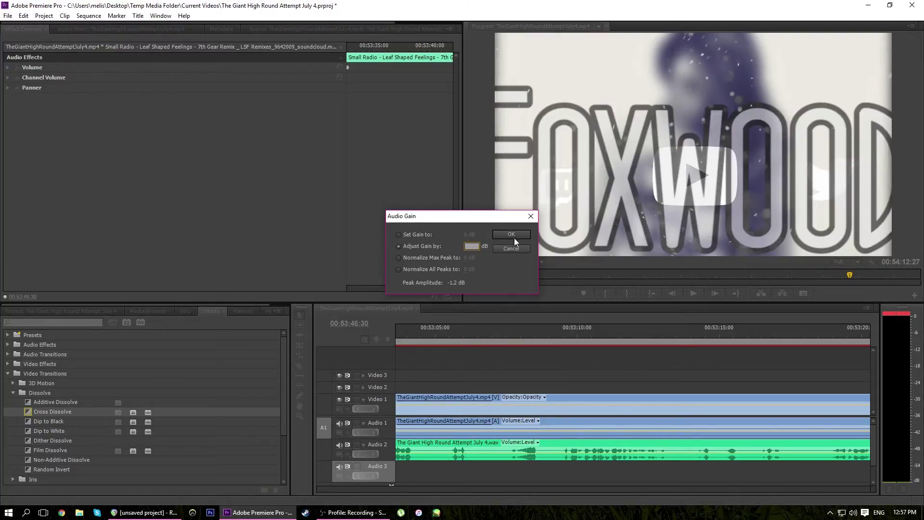
click(531, 216)
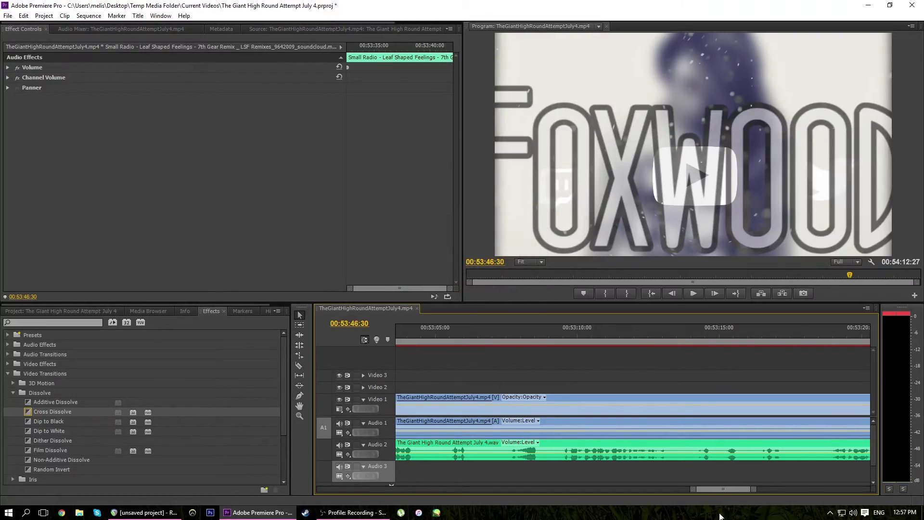
Set the gameplay .wav clip on Audio 2 to 6 dB gain.
drag(695, 489, 320, 489)
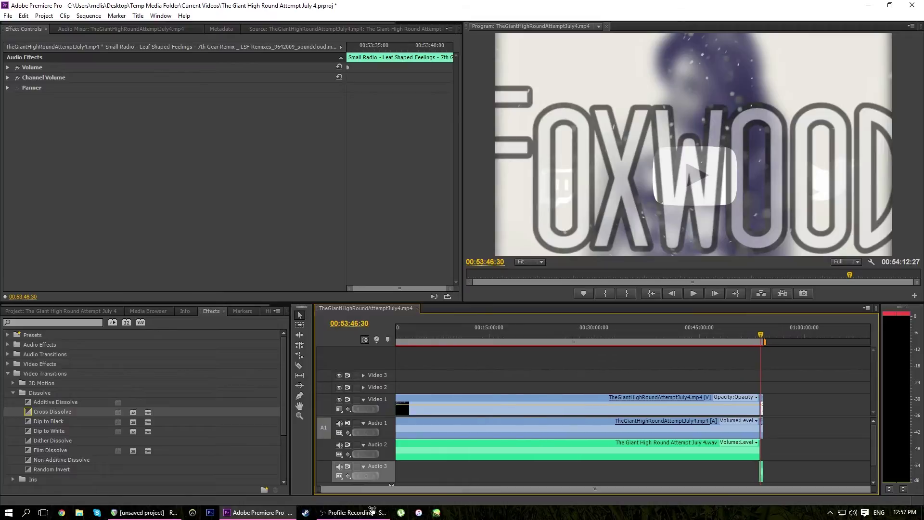
click(447, 444)
right_click(447, 444)
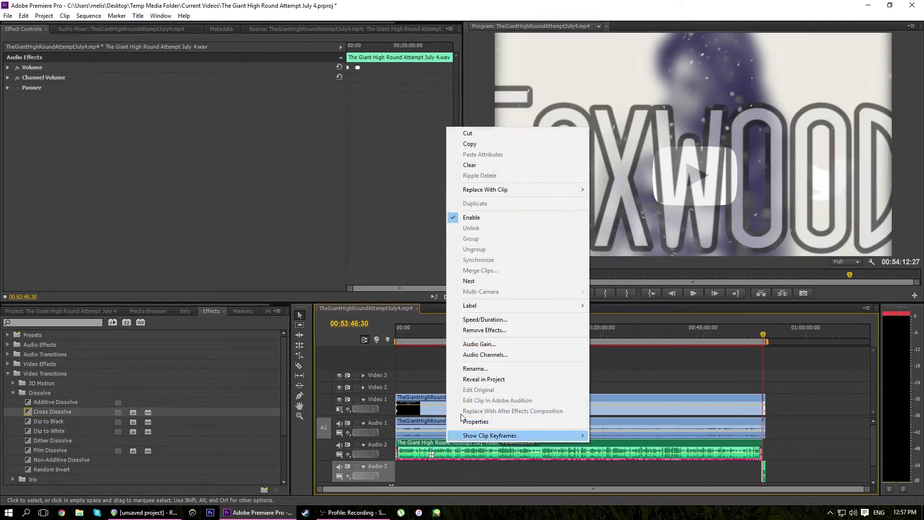
click(506, 345)
click(399, 234)
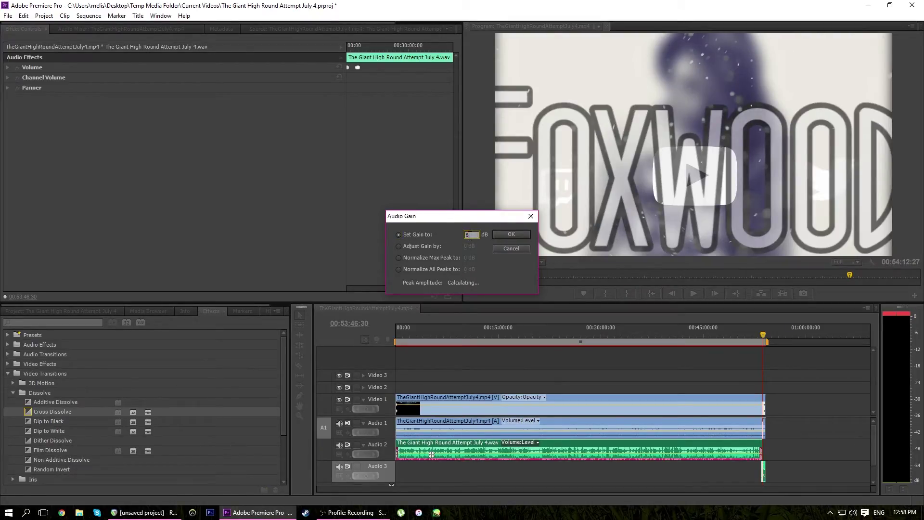
click(500, 236)
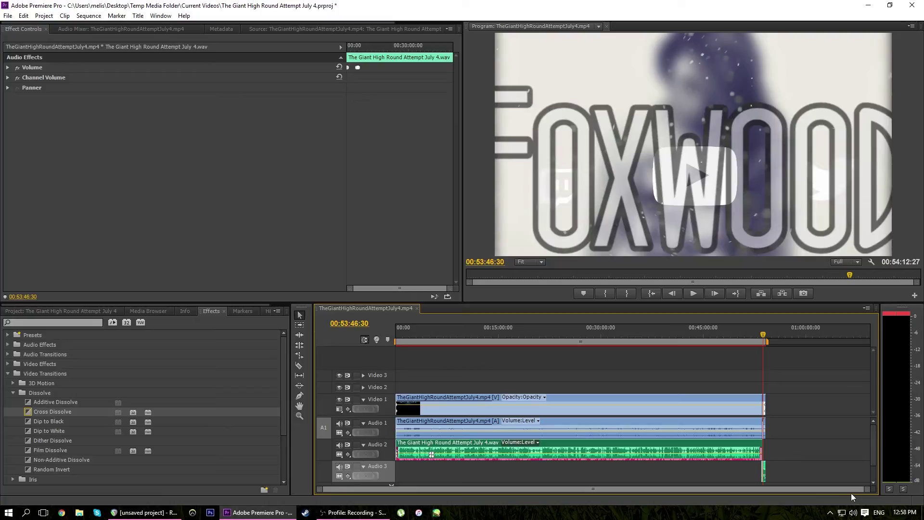
key(=)
key(=)
key(=)
key(=)
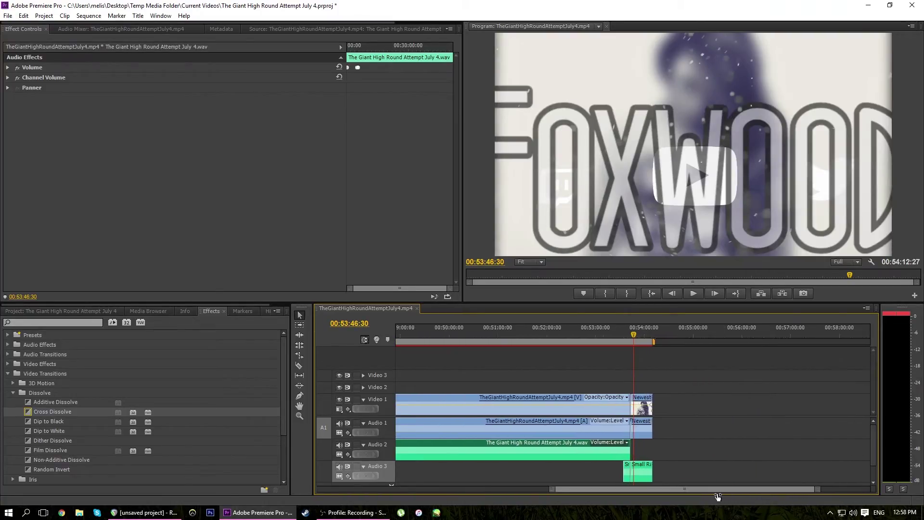
click(618, 342)
key(space)
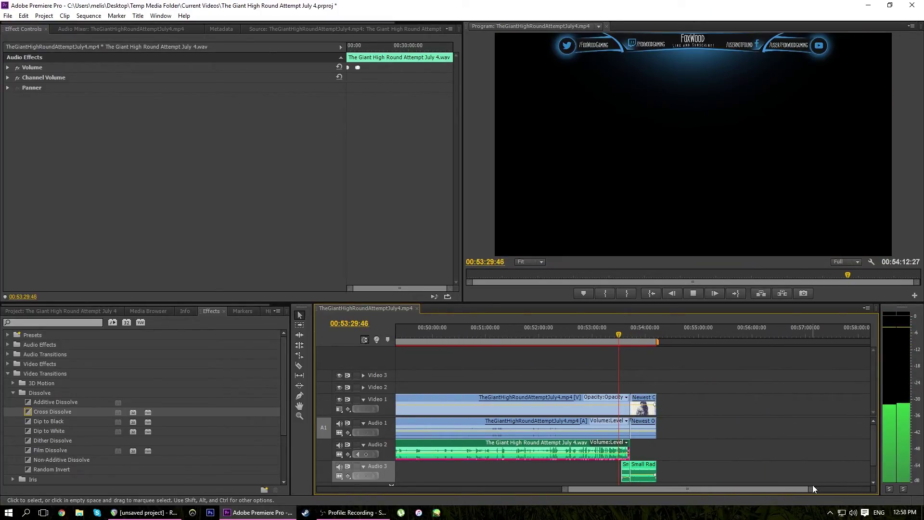
key(=)
key(=)
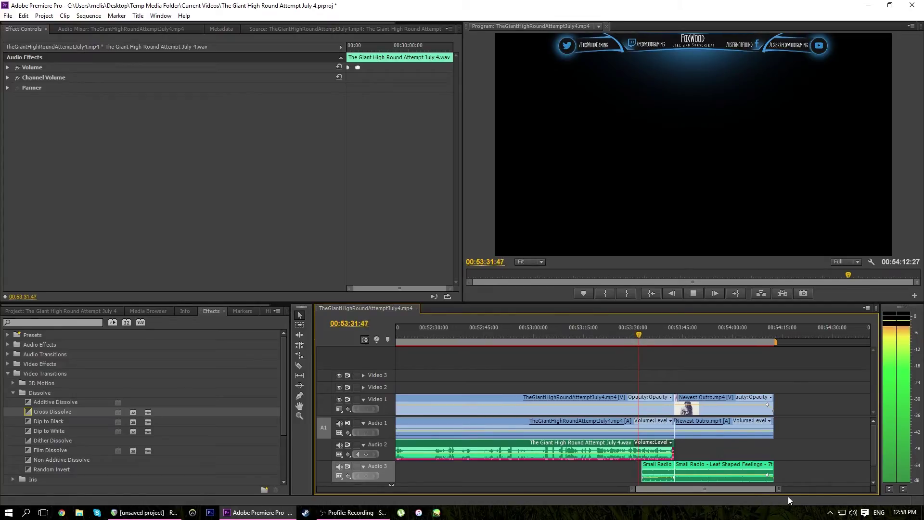
key(=)
key(=)
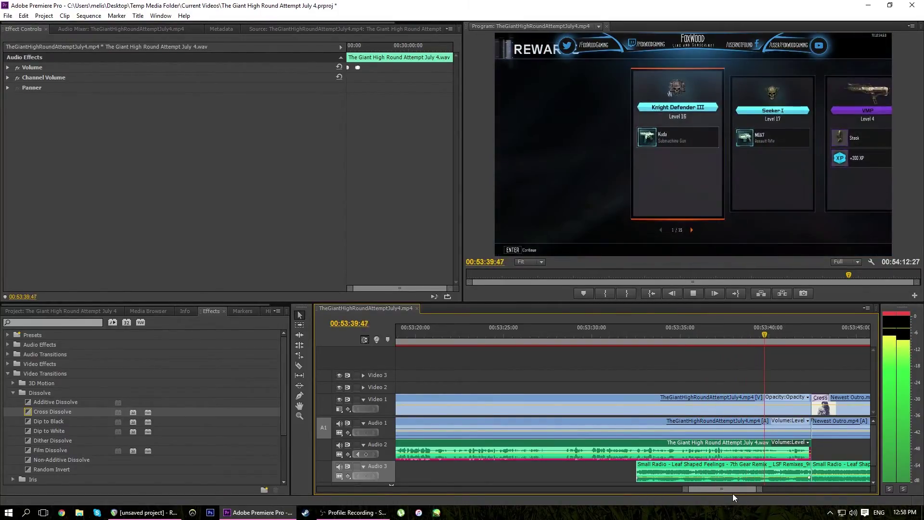
scroll(735, 492, down, 5)
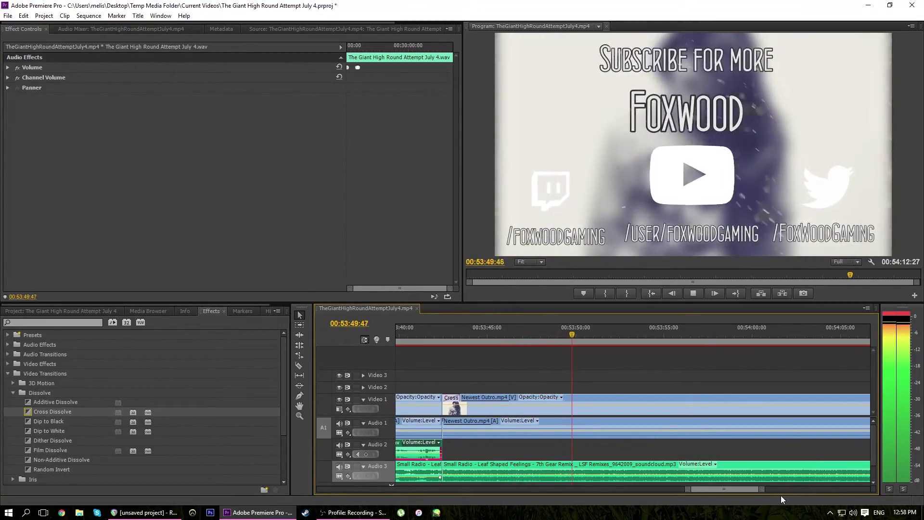
drag(766, 491, 769, 490)
click(788, 336)
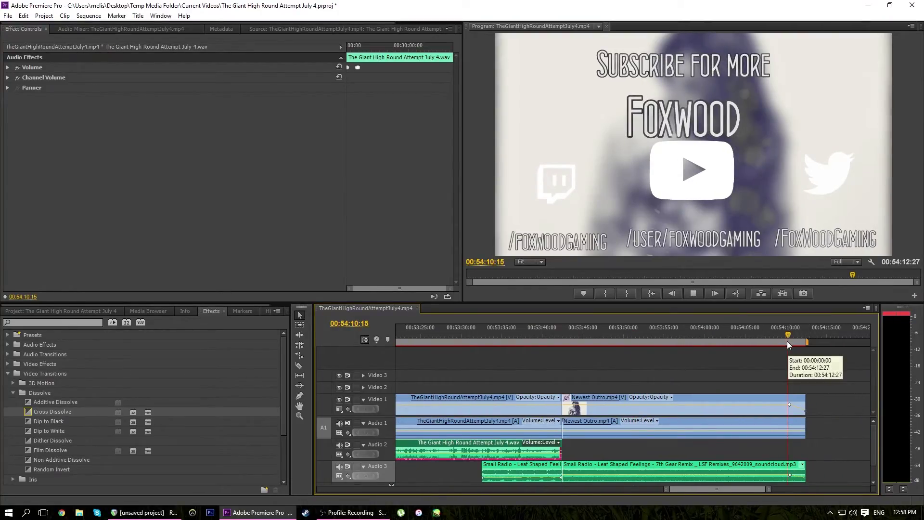
key(space)
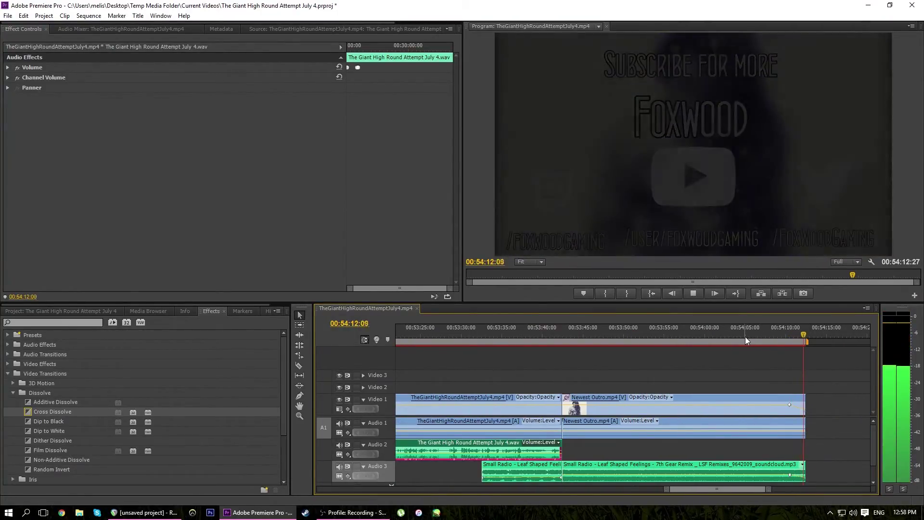
drag(669, 490, 342, 470)
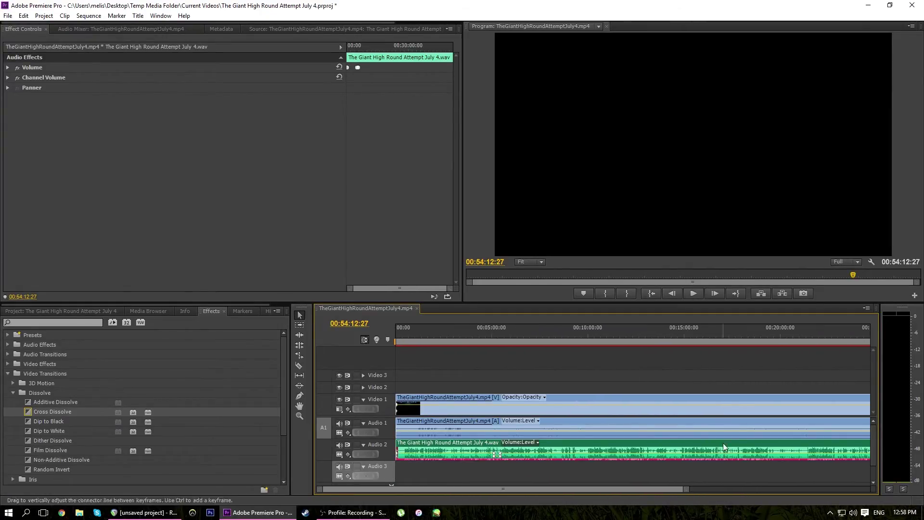
drag(689, 489, 841, 490)
scroll(678, 490, up, 1)
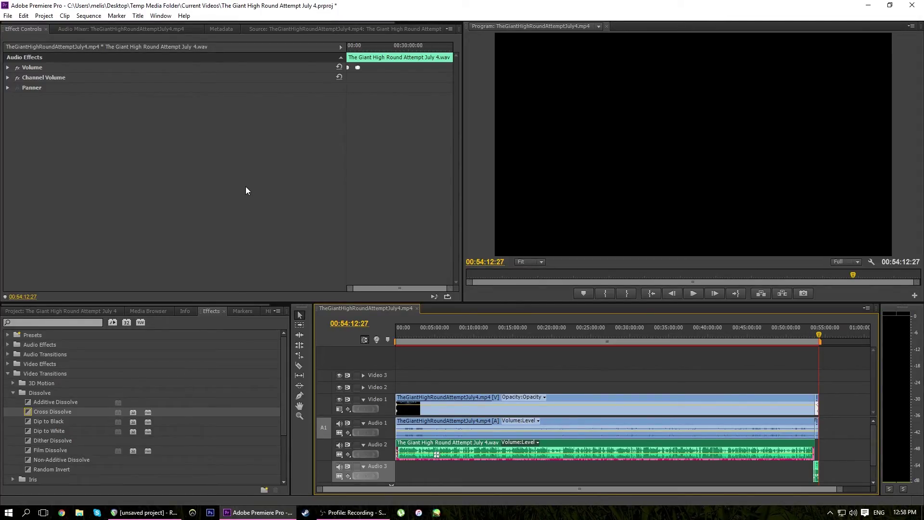
click(422, 337)
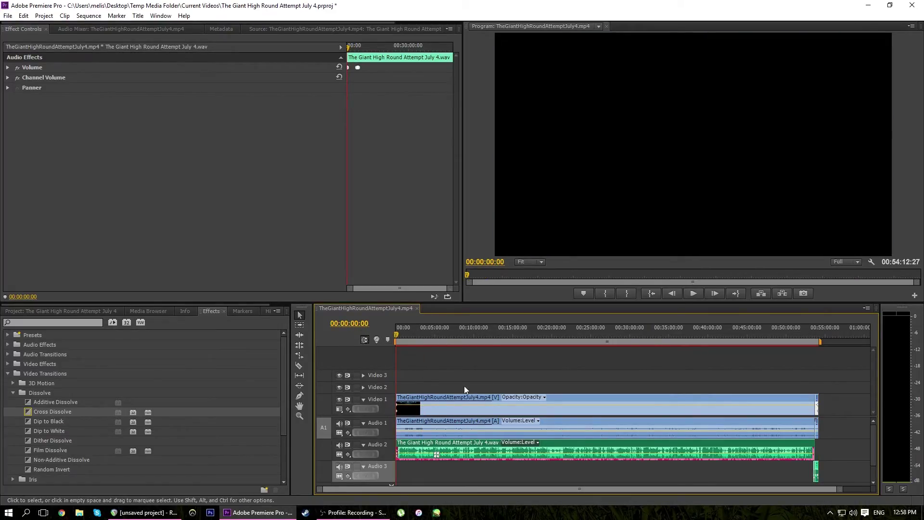
key(space)
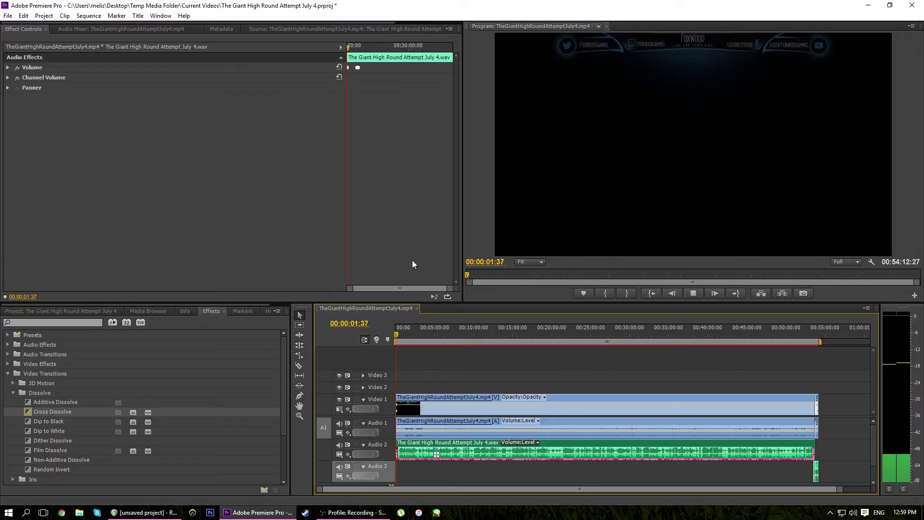
key(space)
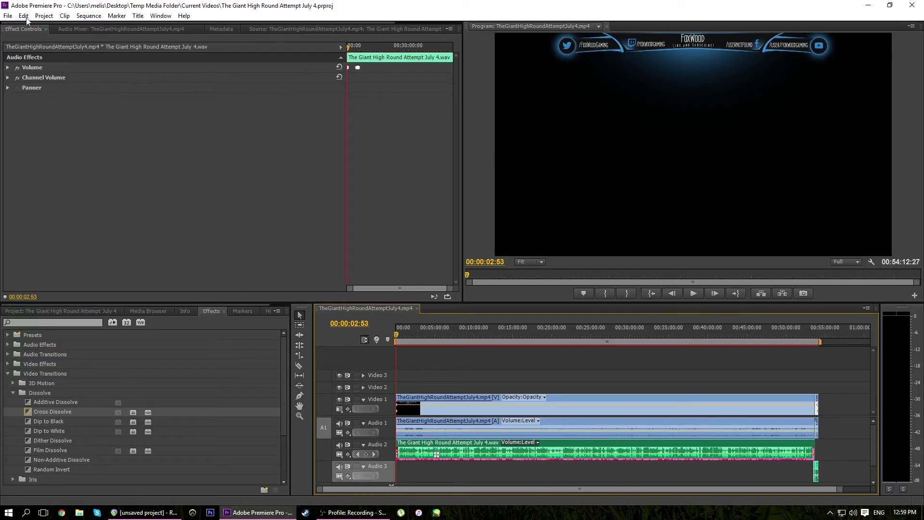
Open File > Export > Media, check the source range, and rewind the preview to the start.
click(6, 16)
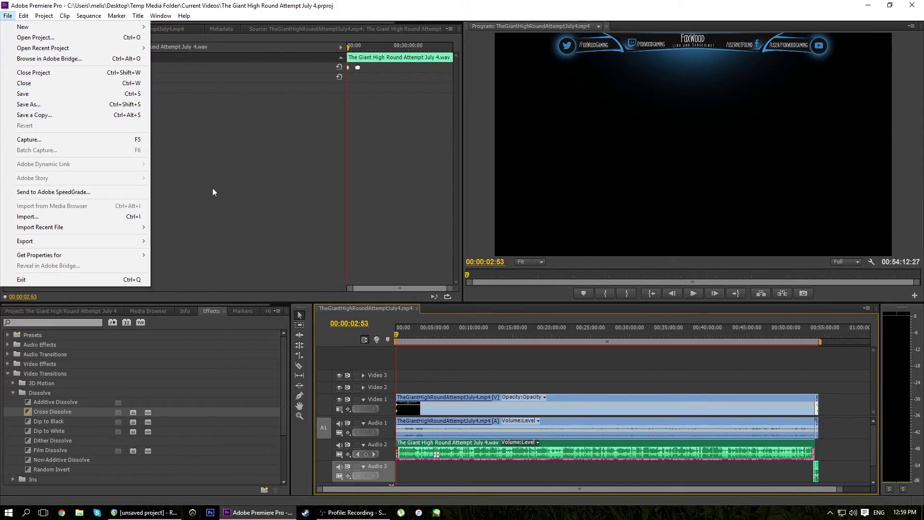
mouse_move(136, 241)
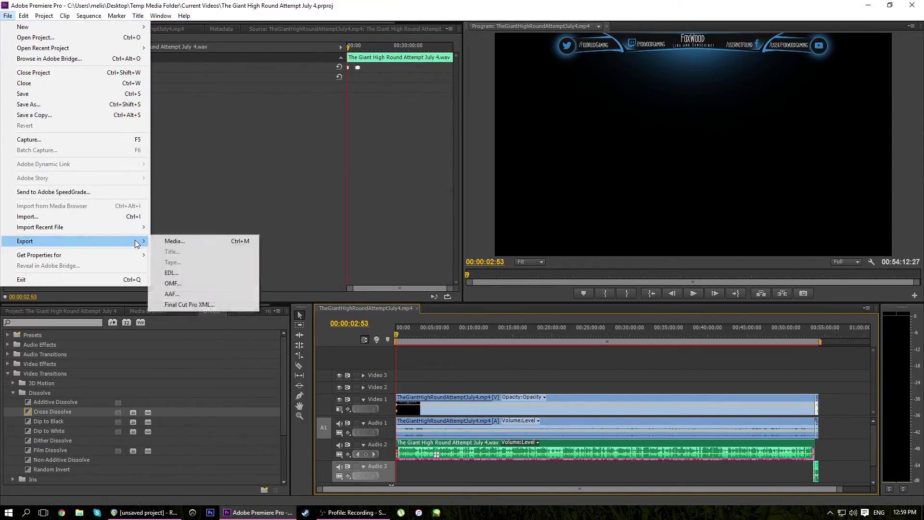
click(176, 241)
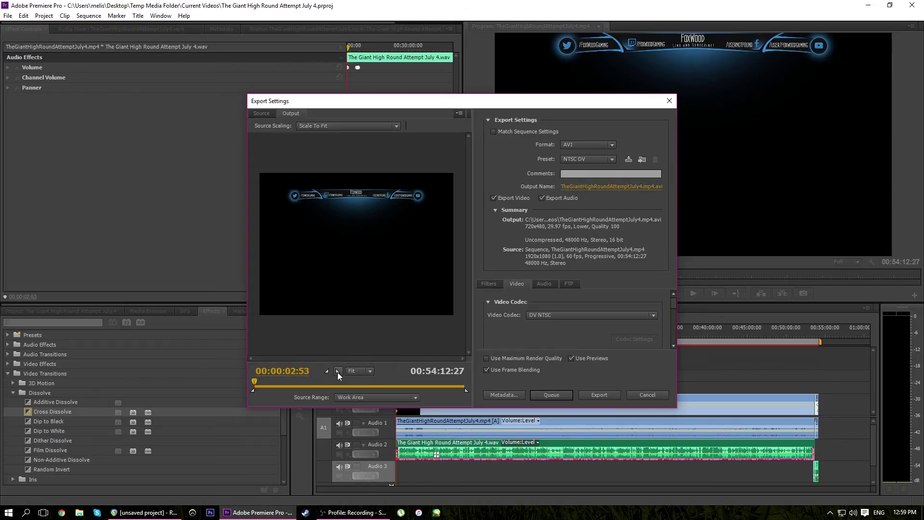
click(354, 398)
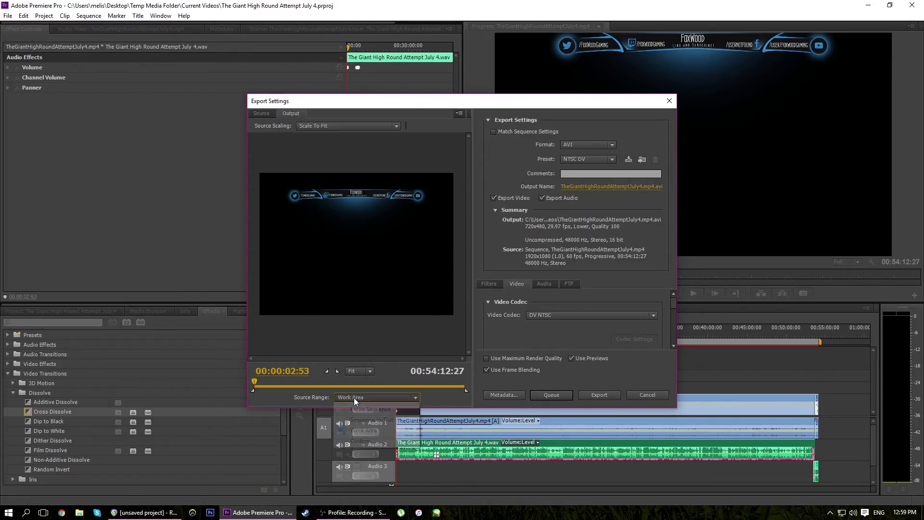
click(357, 399)
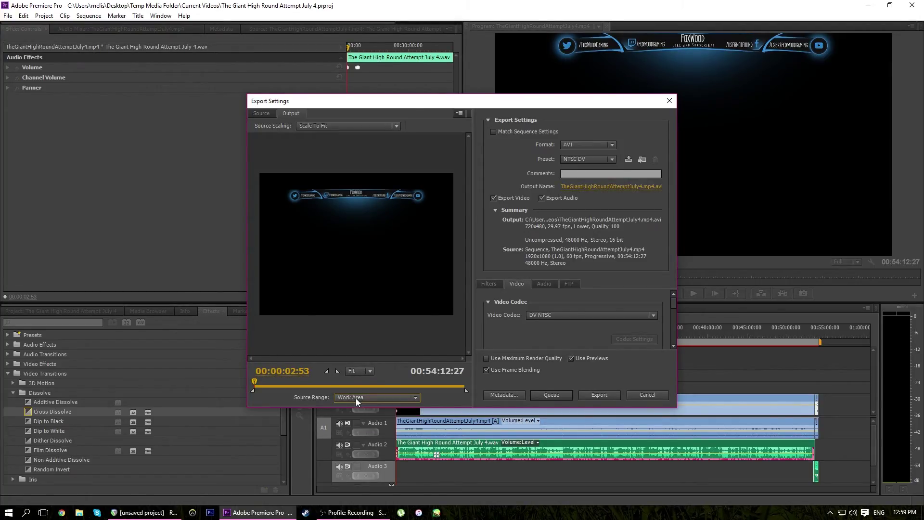
click(361, 374)
mouse_move(257, 382)
mouse_down()
mouse_move(273, 382)
mouse_move(217, 379)
mouse_move(254, 383)
mouse_up()
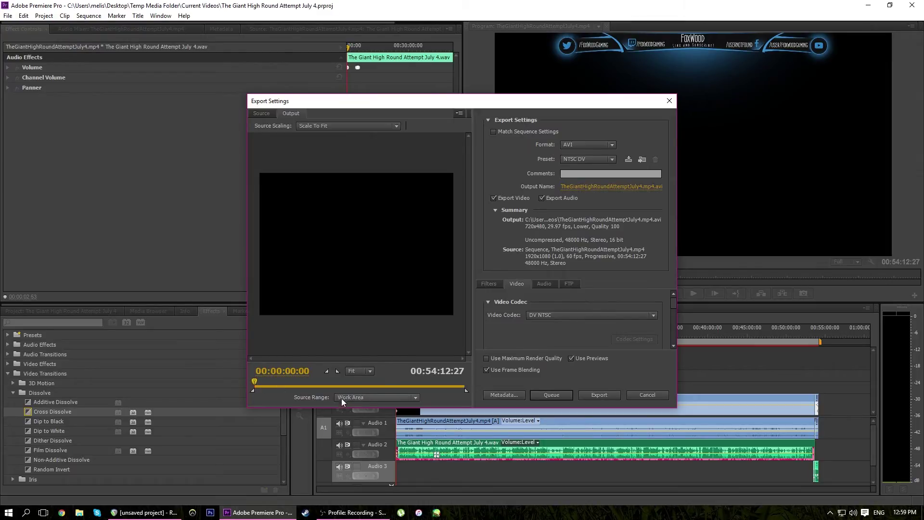
click(574, 143)
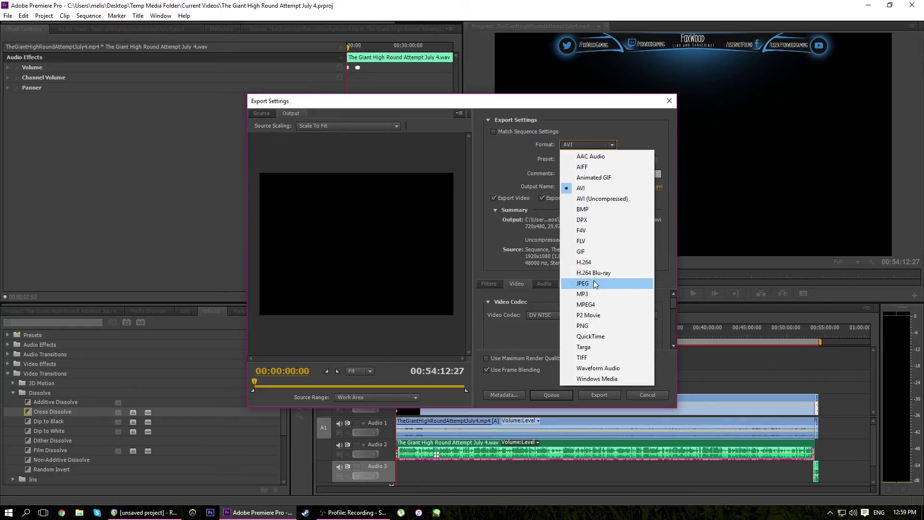
Change the export format from AVI to H.264, after briefly trying MPEG4.
click(588, 146)
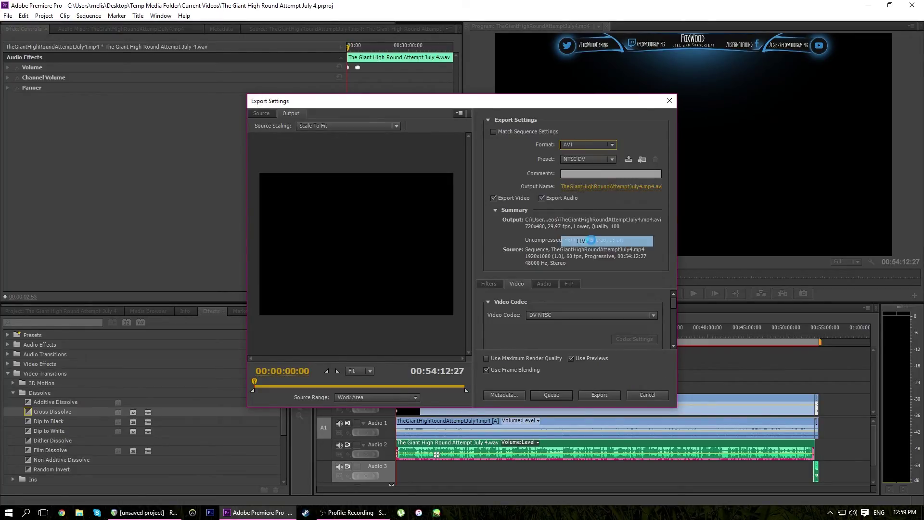
scroll(591, 146, down, 5)
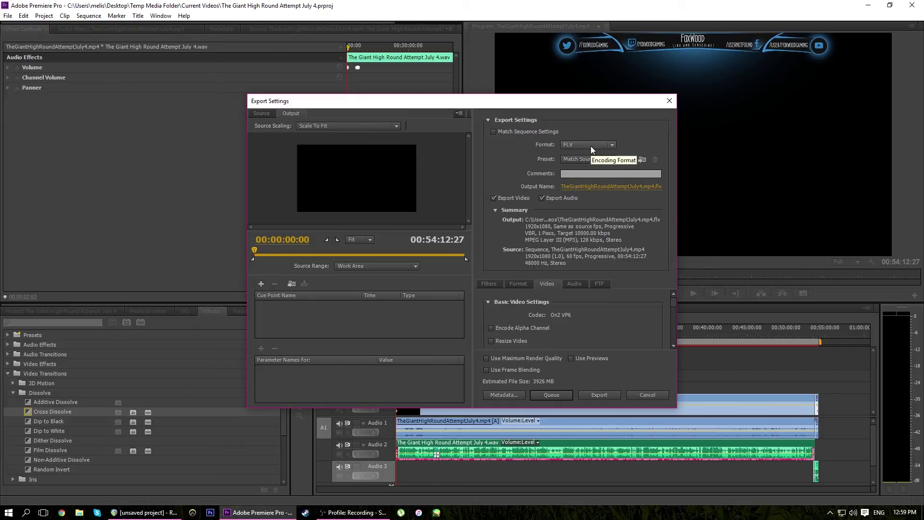
click(591, 146)
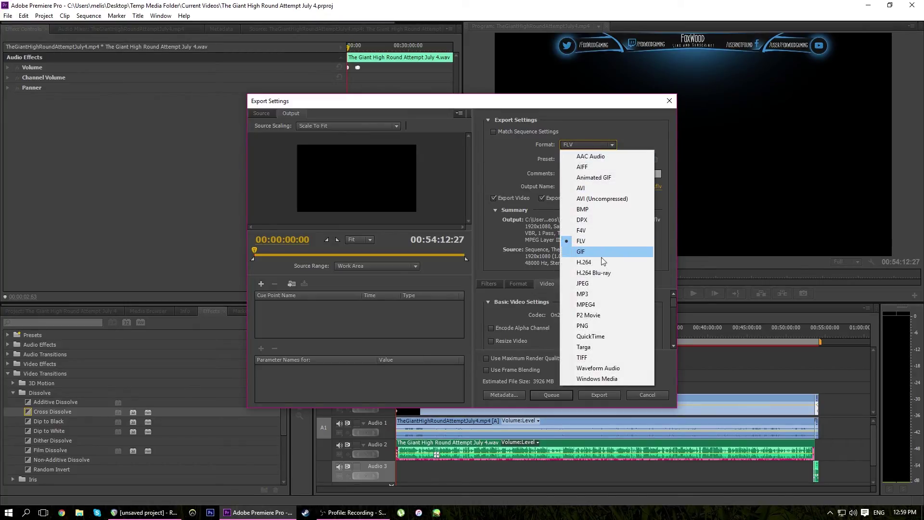
click(601, 306)
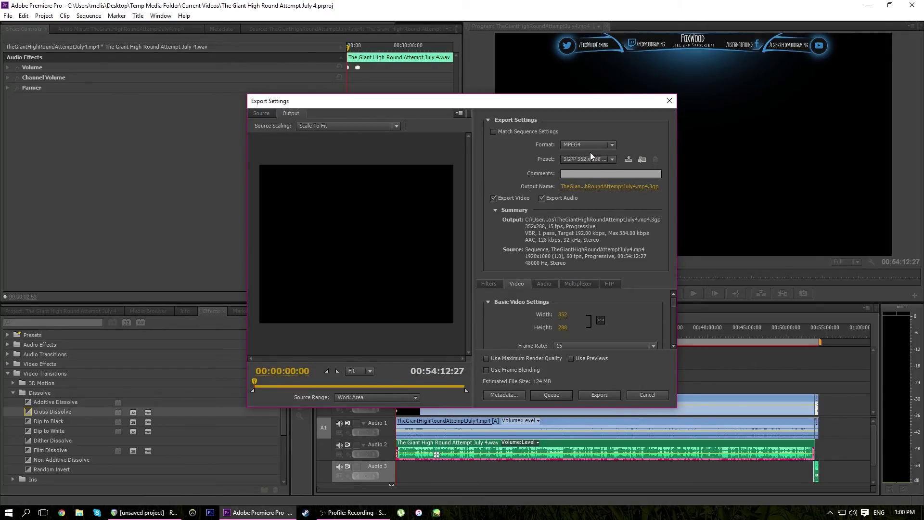
click(610, 160)
click(610, 161)
click(611, 145)
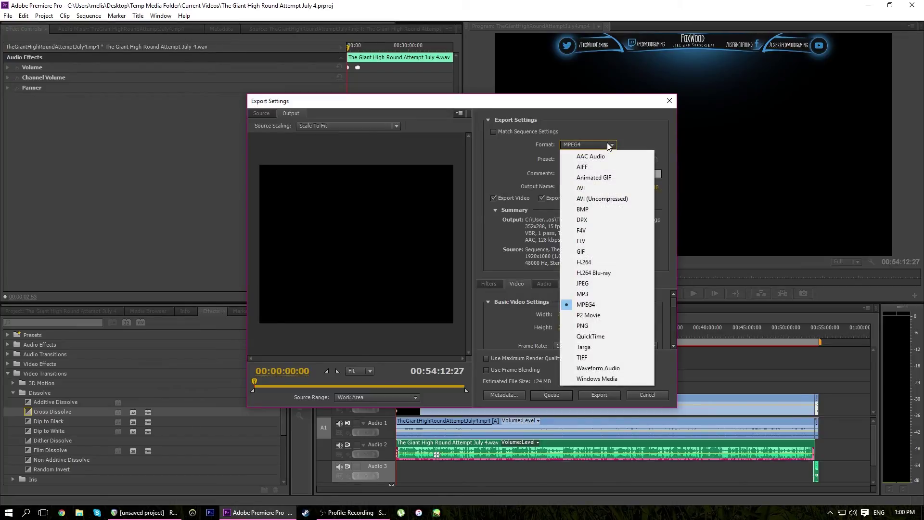
click(597, 265)
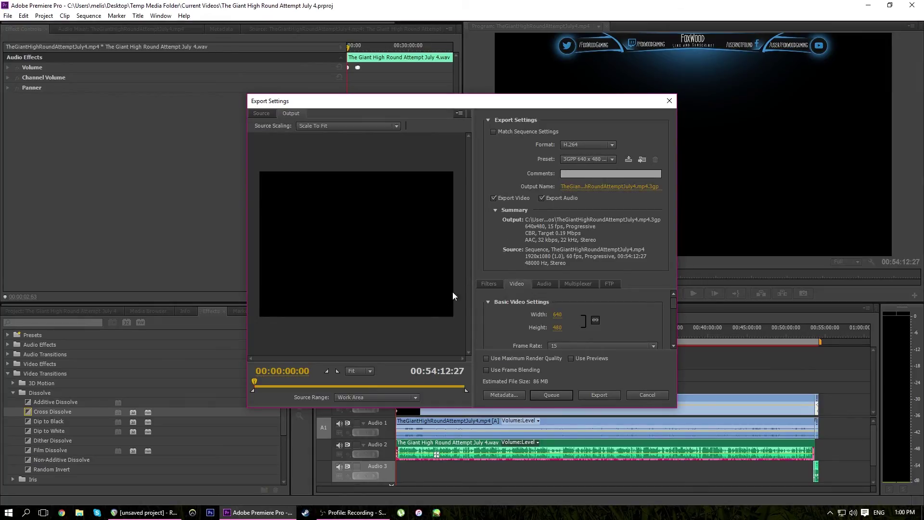
Apply the YouTube HD 1080p 60 preset to the H.264 export.
click(600, 160)
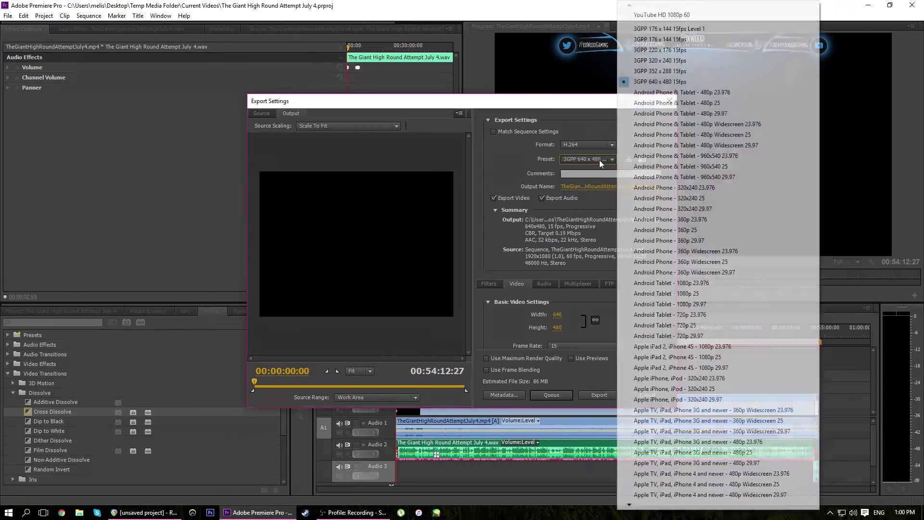
click(680, 16)
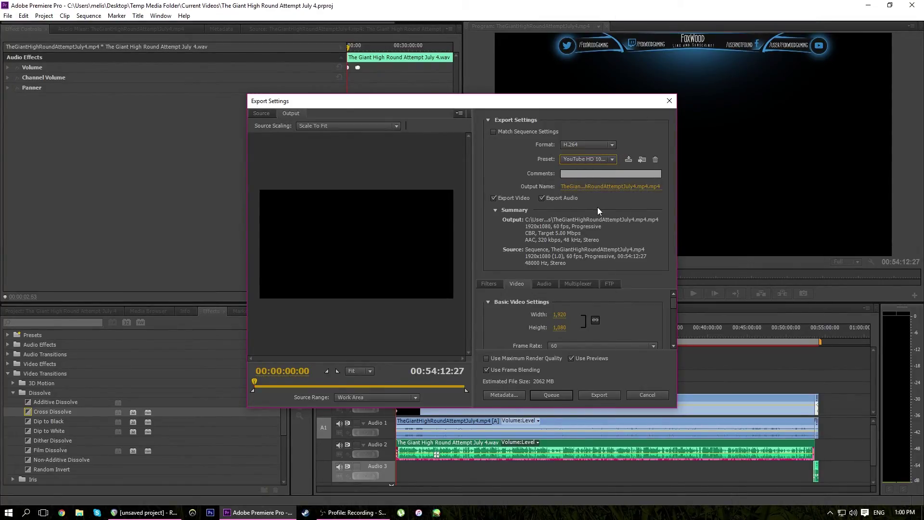
click(489, 285)
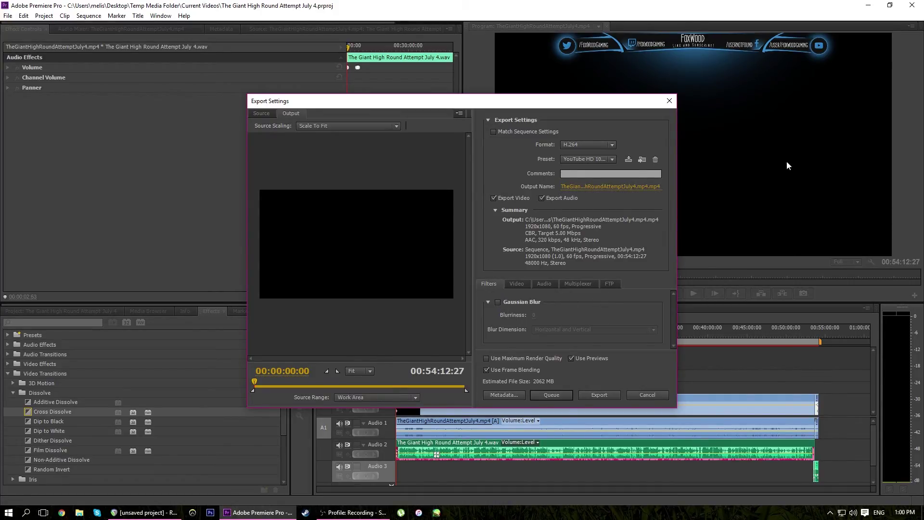
click(519, 285)
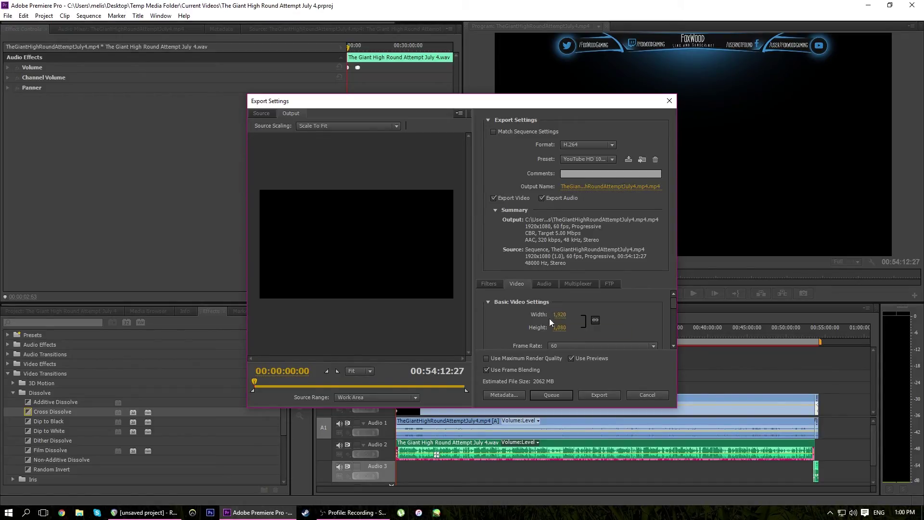
Keep the width at 1,920, unlink proportions, and keep the frame rate at 60.
click(561, 314)
click(517, 328)
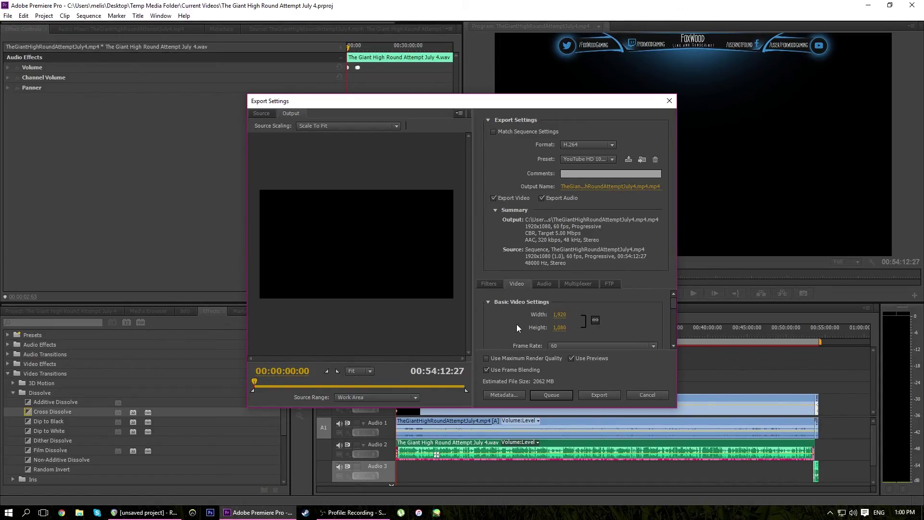
click(595, 321)
scroll(518, 322, down, 2)
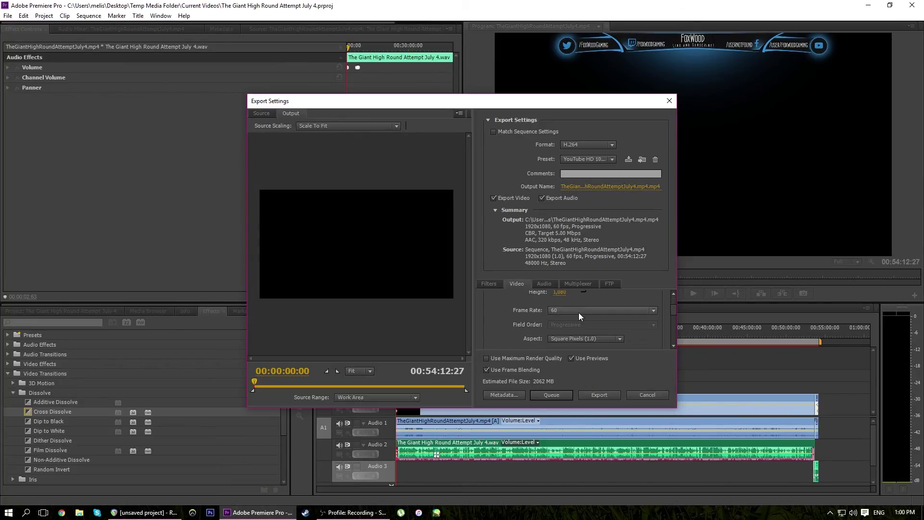
click(579, 311)
click(574, 311)
click(570, 313)
click(569, 311)
Keep Square Pixels (1.0) as the pixel aspect ratio.
scroll(501, 325, down, 2)
click(573, 304)
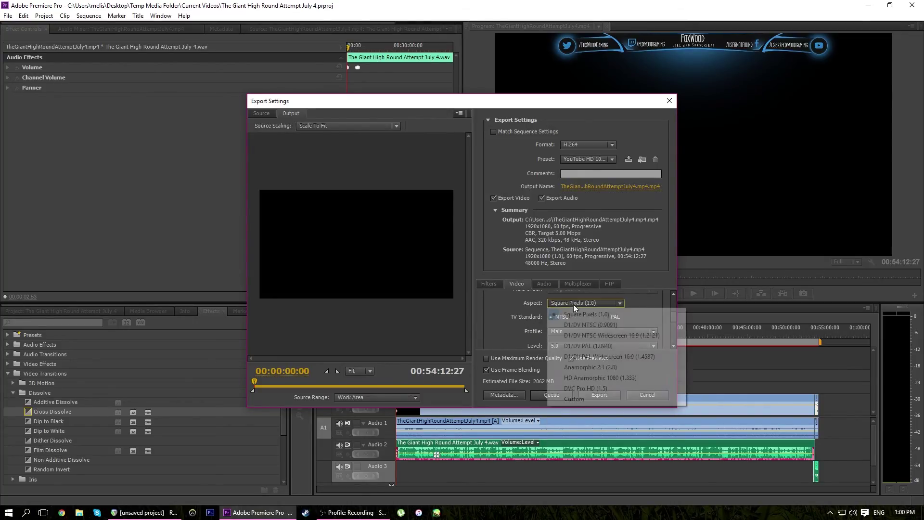
click(574, 305)
click(582, 303)
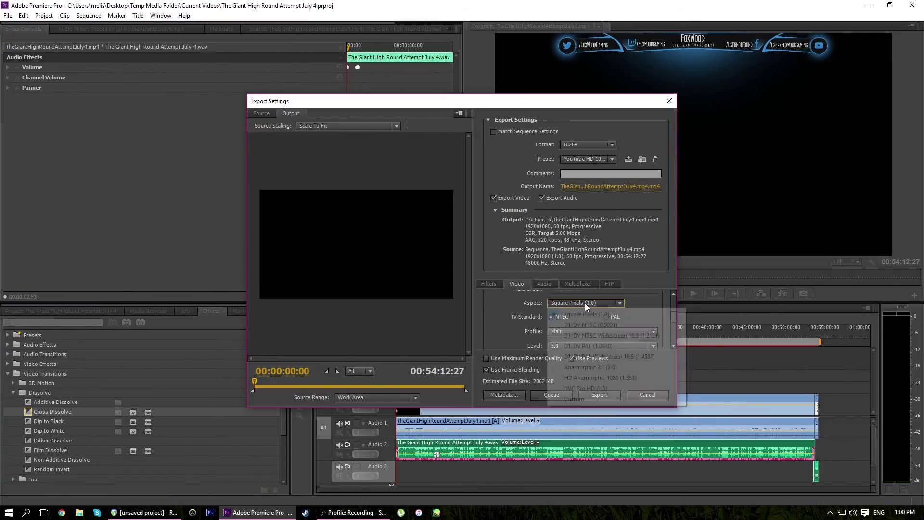
click(586, 303)
click(585, 302)
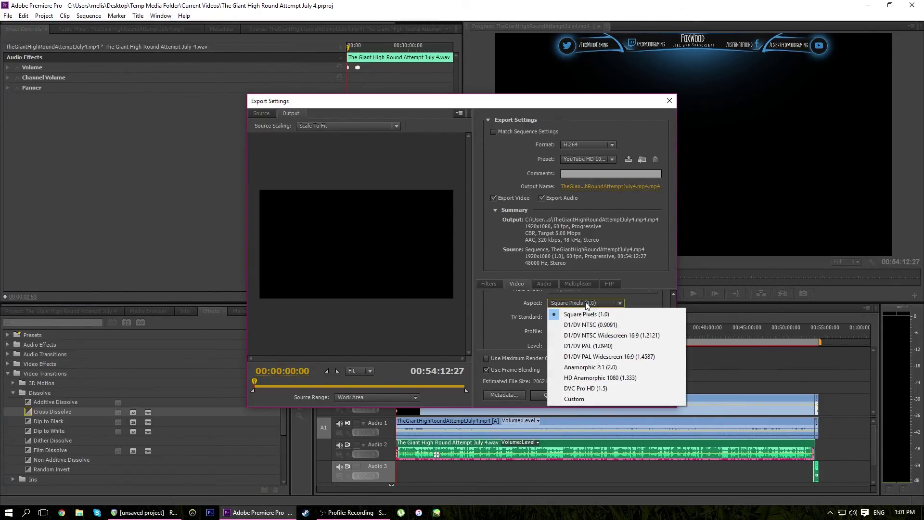
click(584, 305)
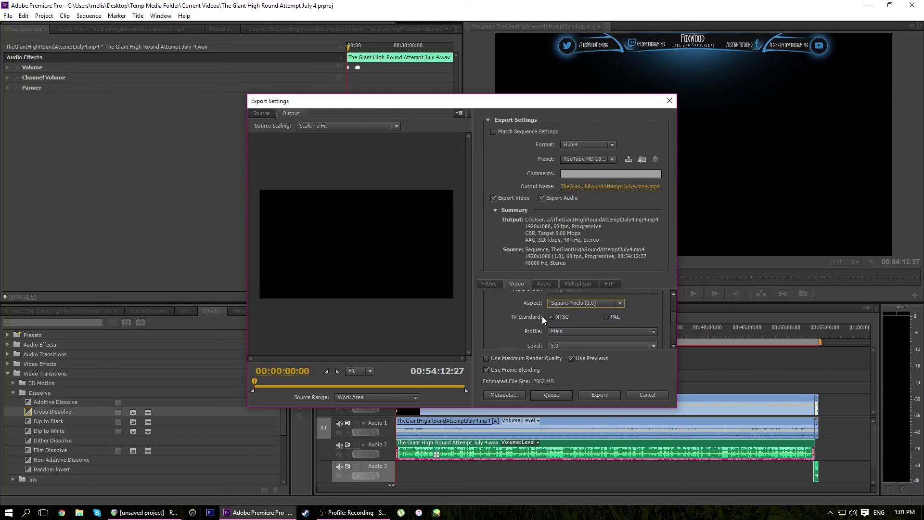
scroll(530, 318, down, 1)
Keep the Main profile, level 5.0, and constant bitrate encoding.
click(581, 314)
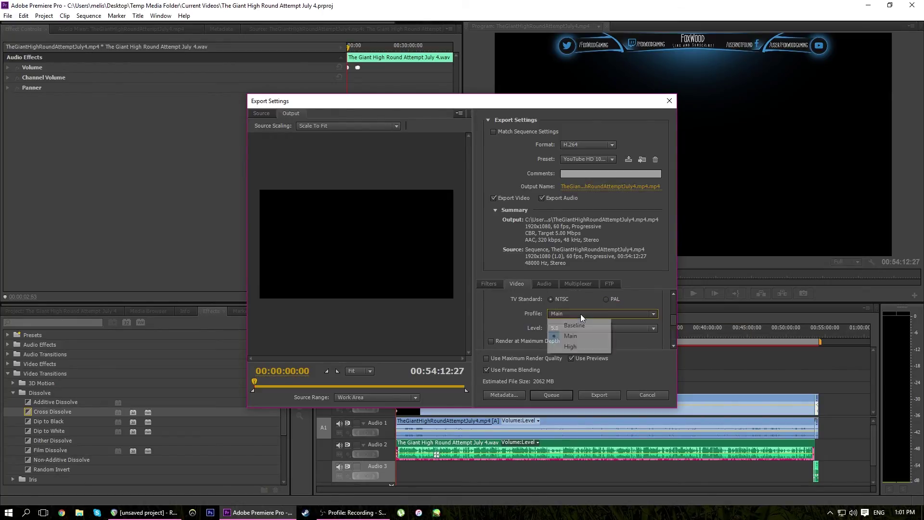
click(572, 336)
click(560, 329)
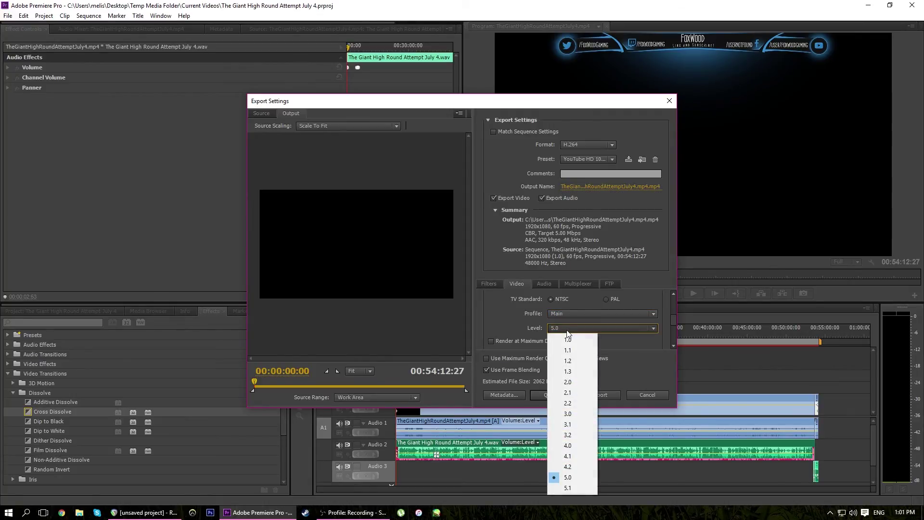
click(567, 332)
scroll(526, 324, down, 2)
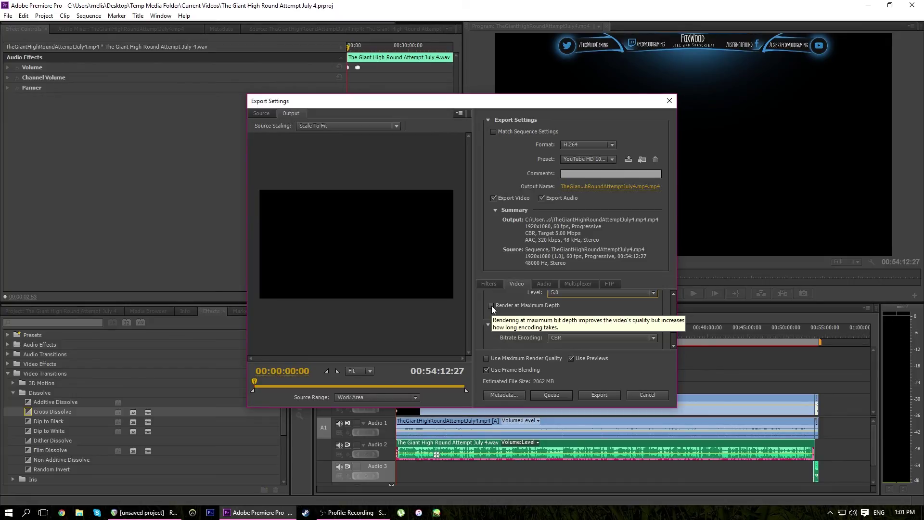
scroll(518, 316, down, 2)
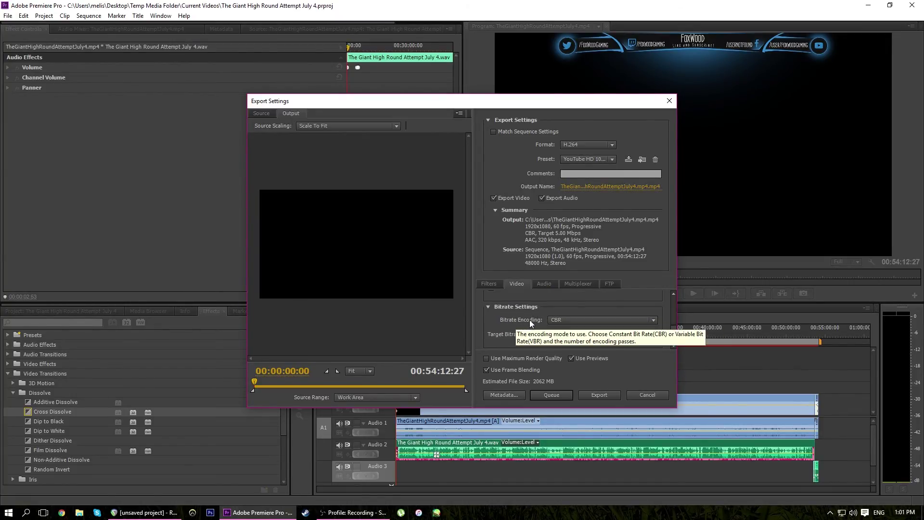
click(574, 319)
click(574, 319)
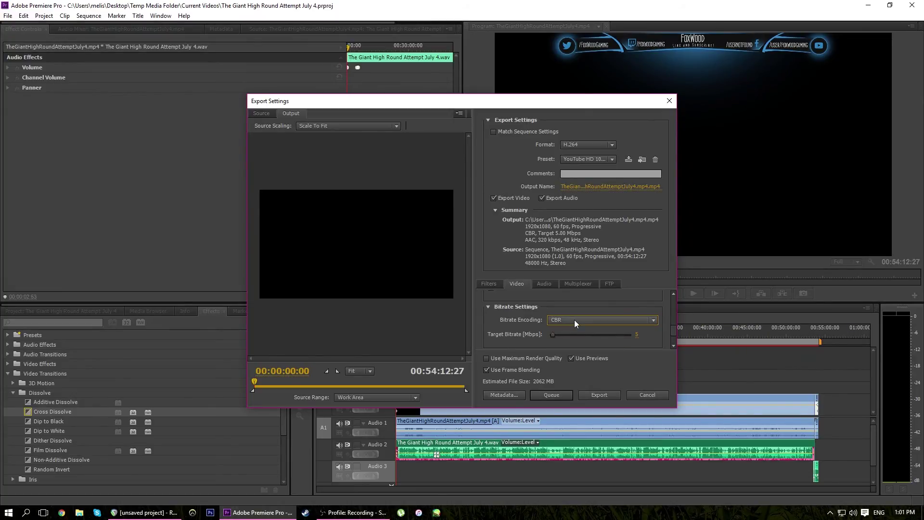
scroll(496, 324, down, 1)
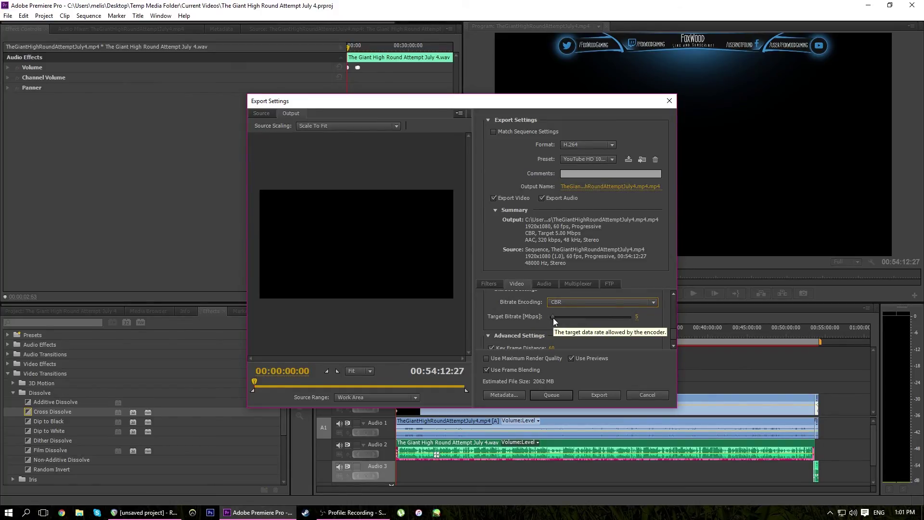
Set the target bitrate to 5 Mbps, then start the MP4 export and cancel it at 0%.
drag(554, 318, 612, 318)
click(638, 317)
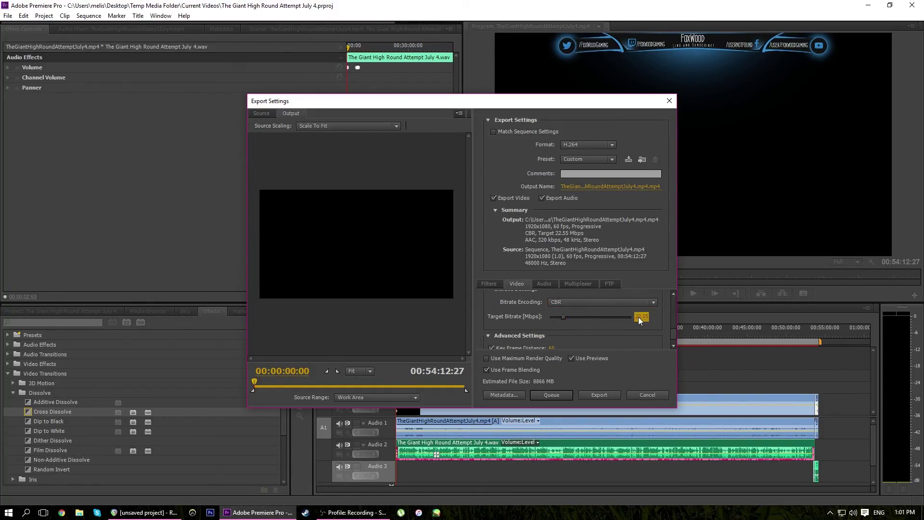
text(5)
key(Return)
scroll(495, 328, down, 1)
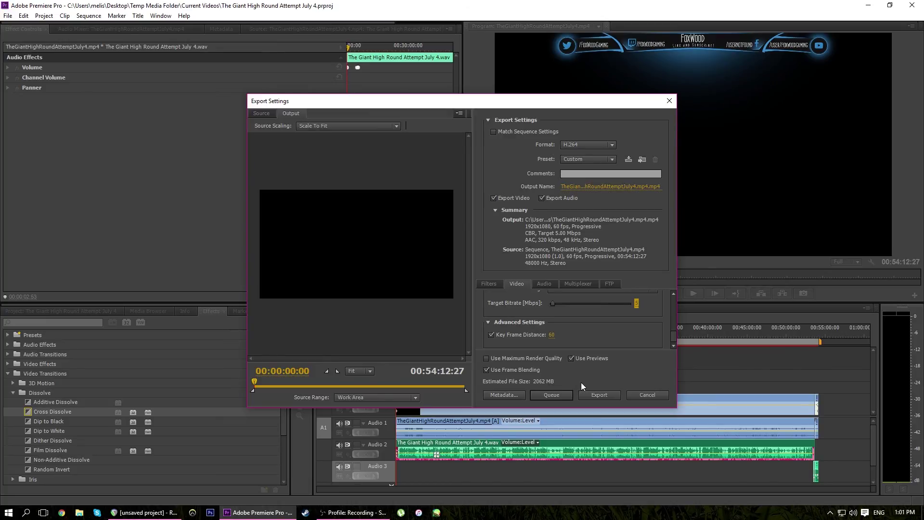
click(605, 395)
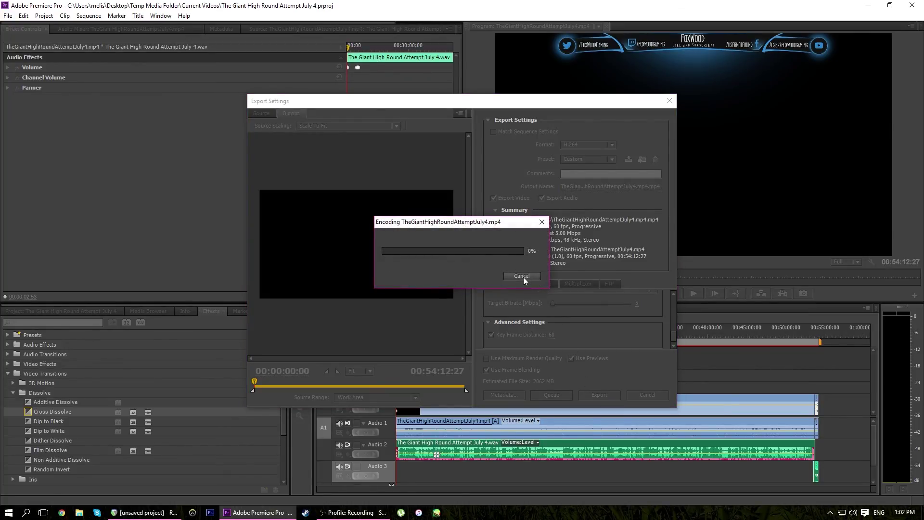
click(524, 277)
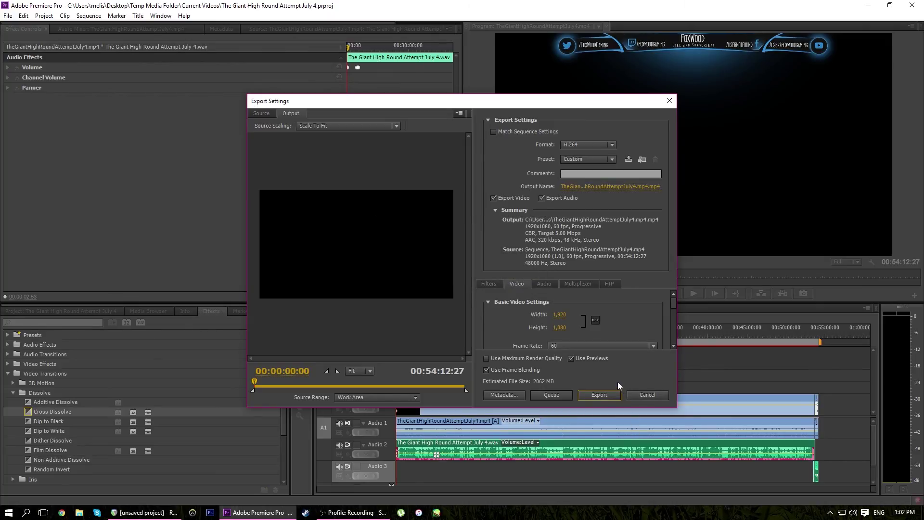